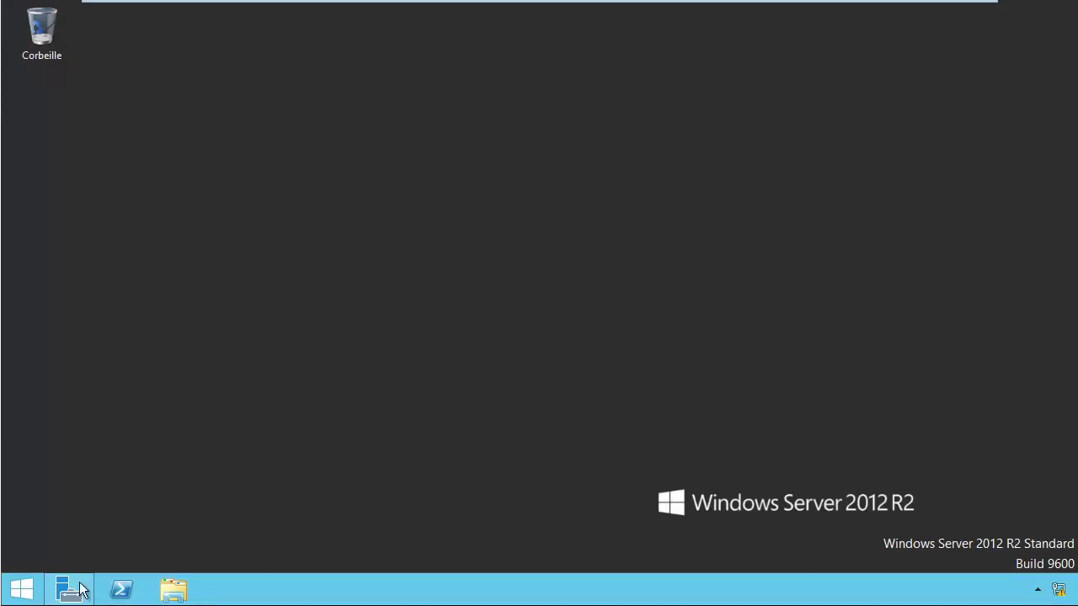
Step: Switch to Server Manager and show the Serveur local properties page for SAN
{"action": "left_click", "coordinate": [80, 585]}
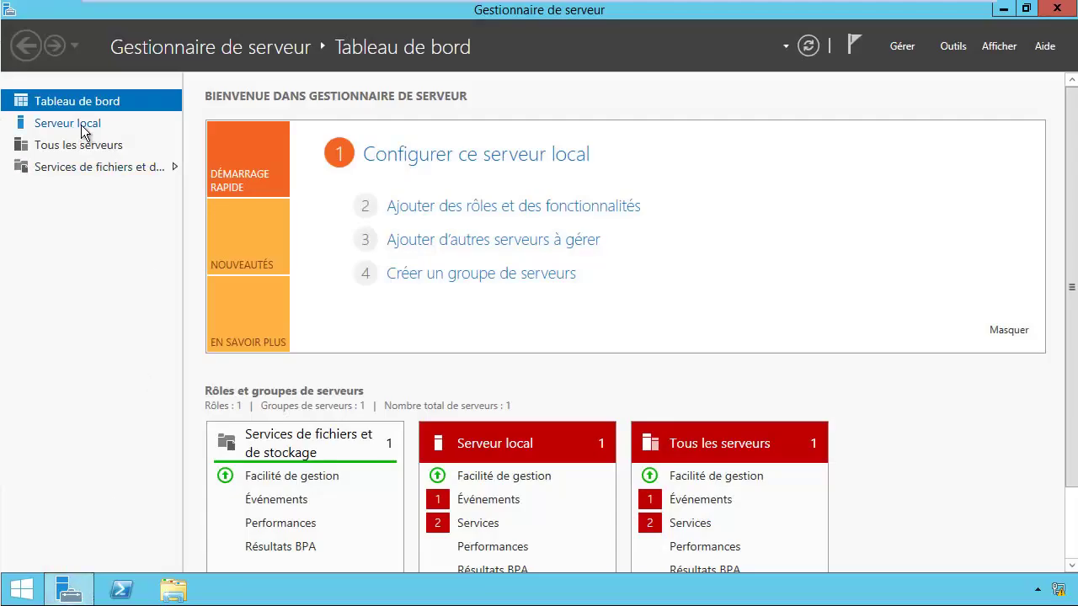
{"action": "left_click", "coordinate": [84, 133]}
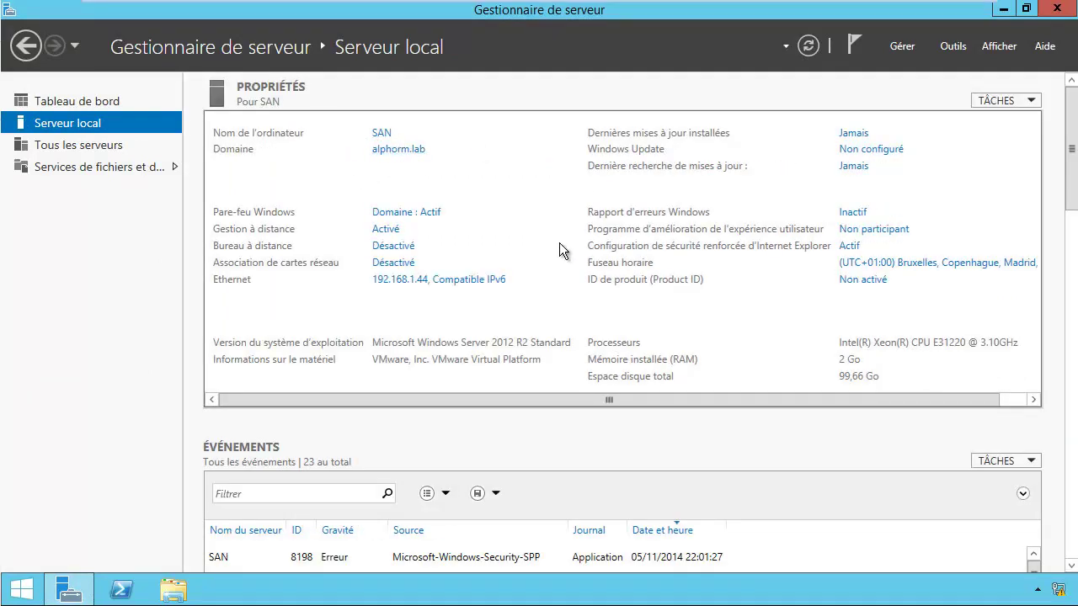
Step: Launch Add Roles and Features with default installation type and SAN as destination server
{"action": "left_click", "coordinate": [902, 49]}
{"action": "left_click", "coordinate": [908, 67]}
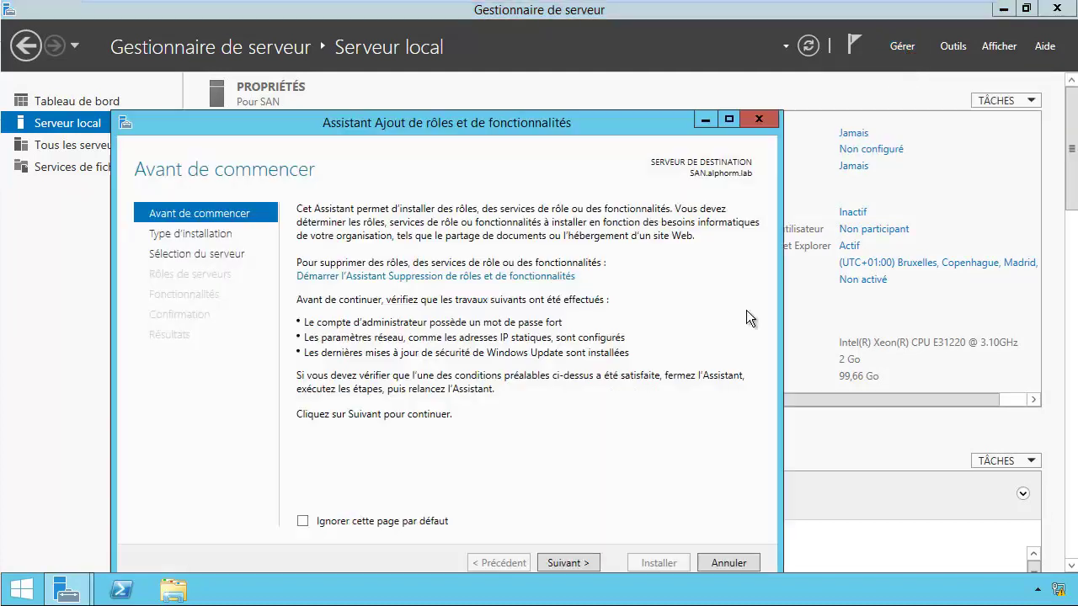
{"action": "left_click", "coordinate": [566, 564]}
{"action": "left_click", "coordinate": [566, 564]}
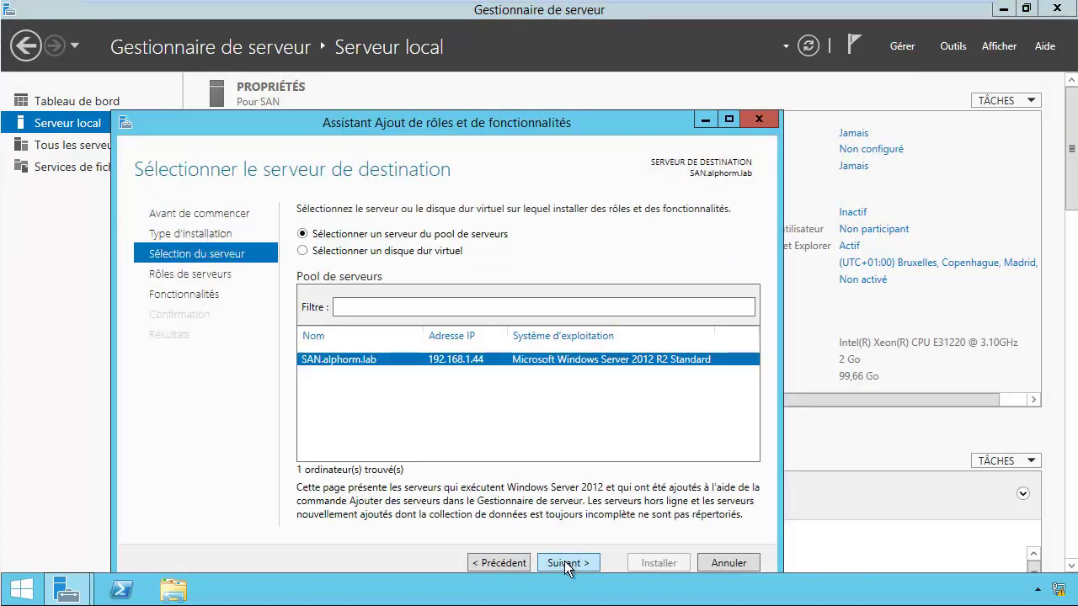
{"action": "left_click", "coordinate": [566, 564]}
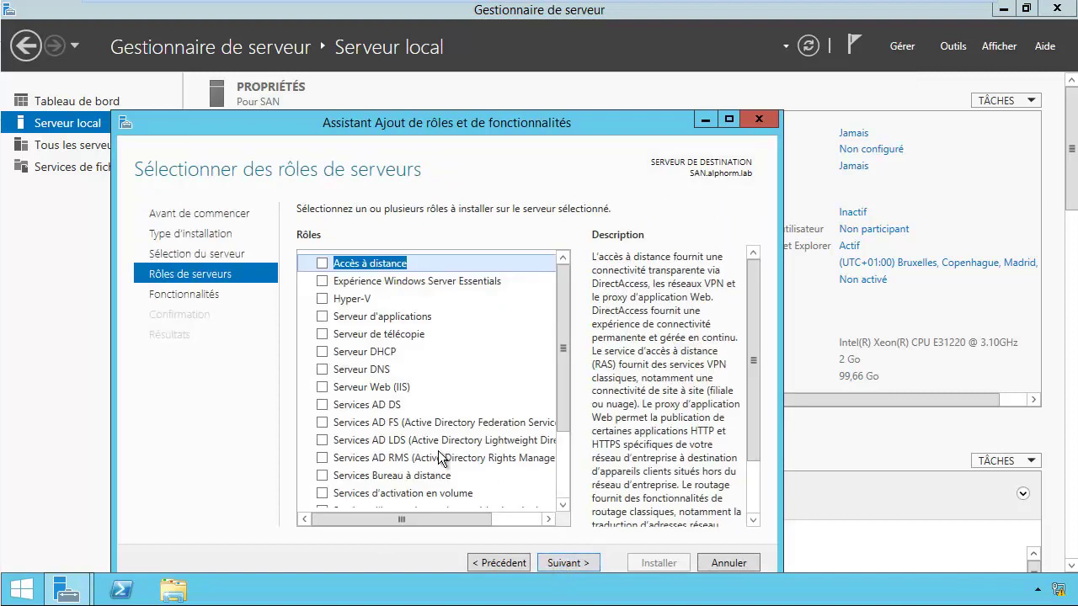
Step: Select the Serveur de fichiers and Serveur cible iSCSI roles and continue to confirmation
{"action": "left_click_drag", "start_coordinate": [564, 360], "coordinate": [568, 438]}
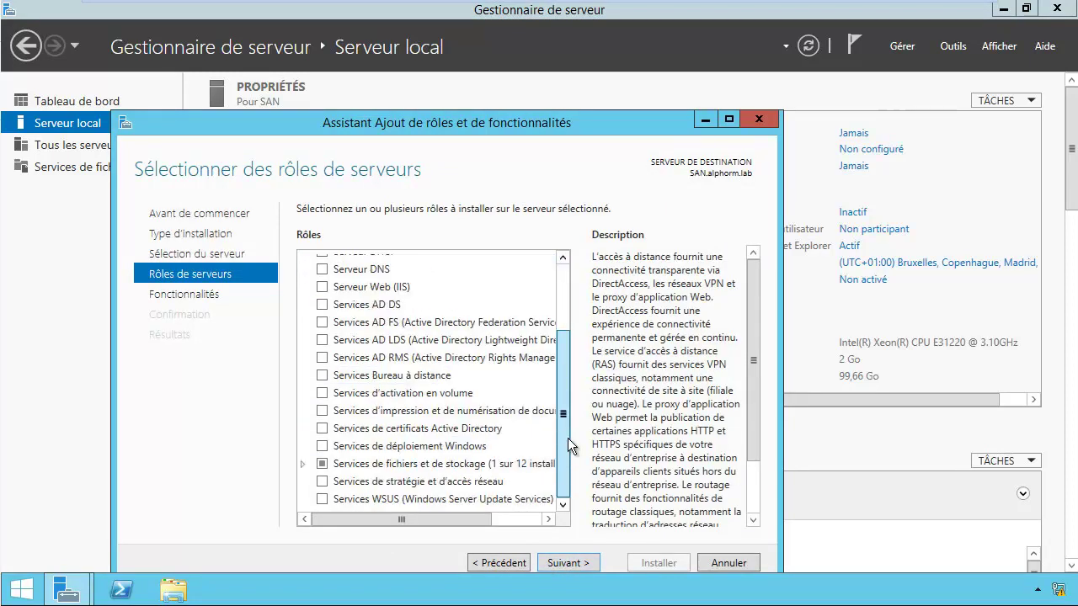
{"action": "left_click", "coordinate": [305, 465]}
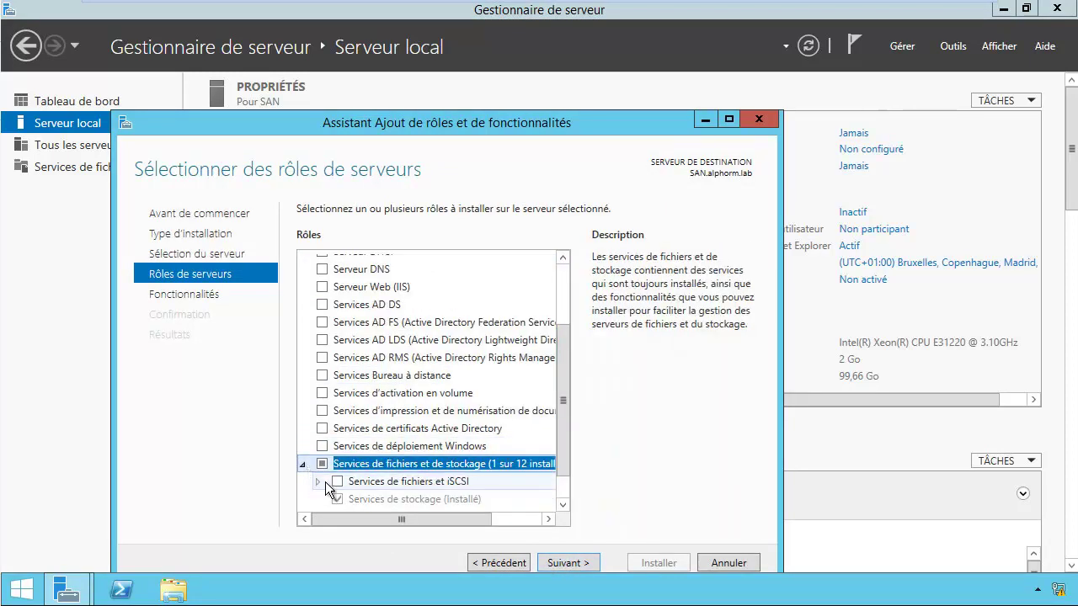
{"action": "left_click", "coordinate": [317, 482]}
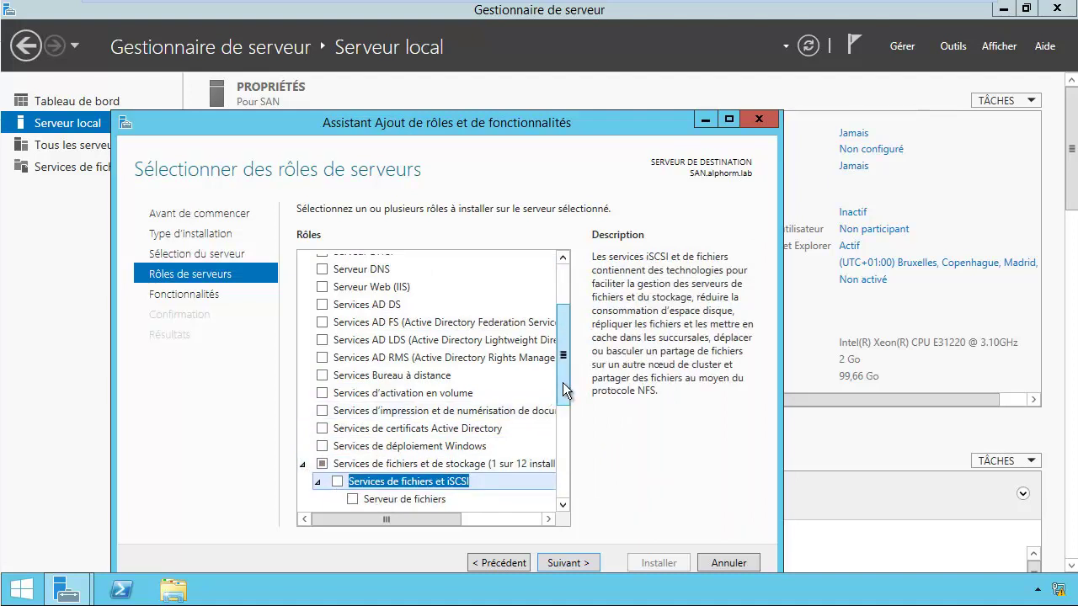
{"action": "left_click_drag", "start_coordinate": [561, 385], "coordinate": [561, 444]}
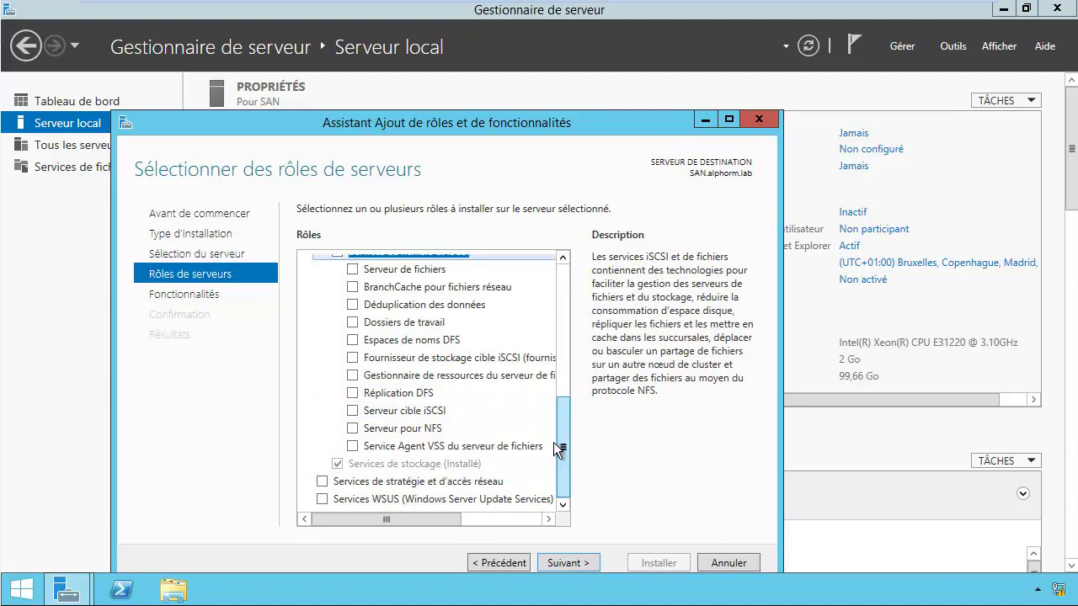
{"action": "left_click", "coordinate": [352, 269]}
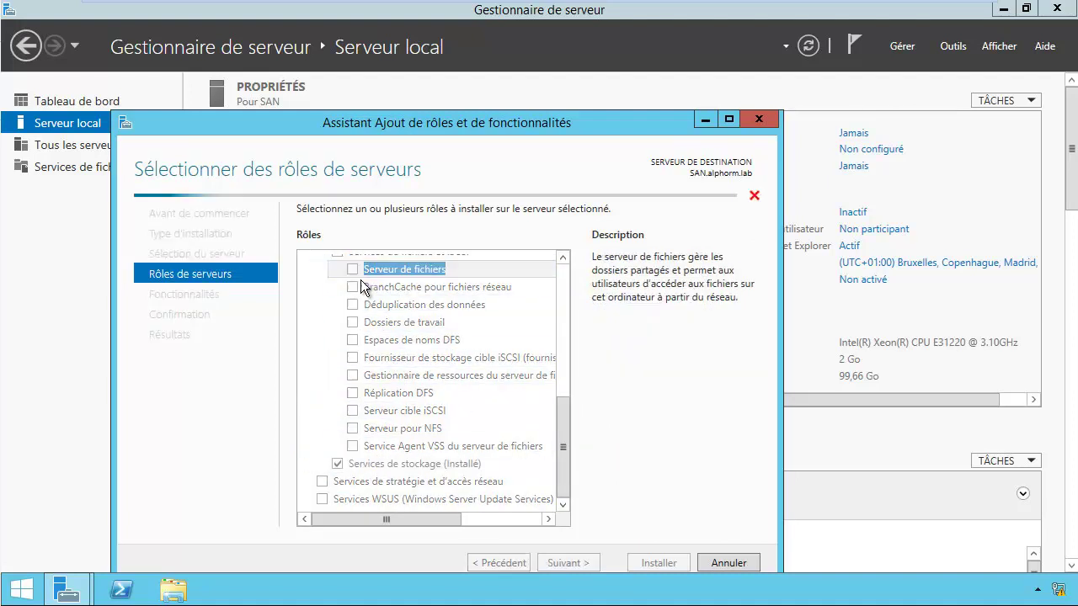
{"action": "left_click", "coordinate": [357, 413]}
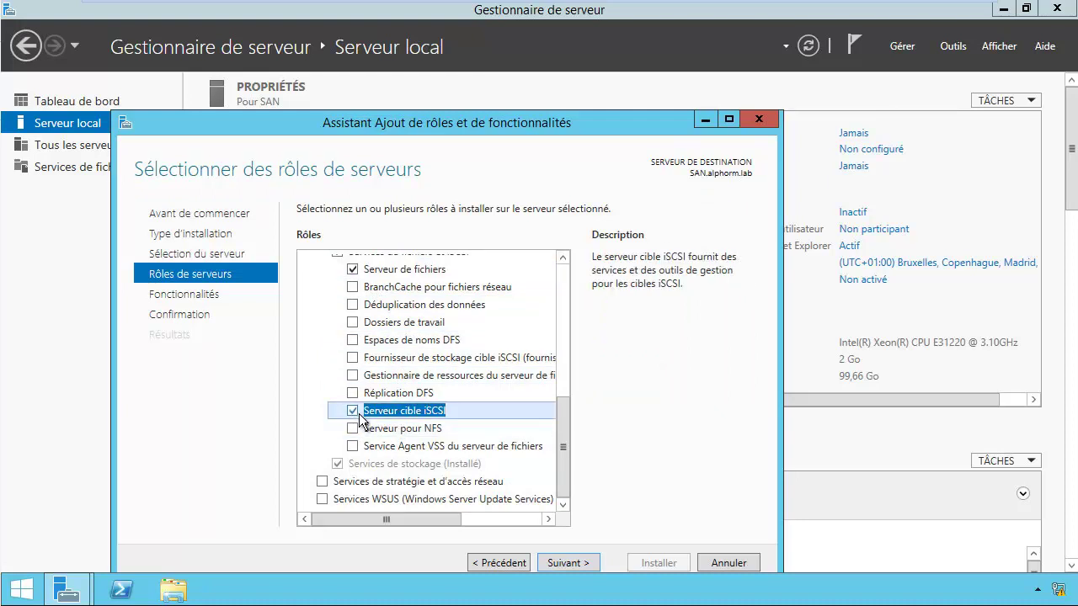
{"action": "left_click", "coordinate": [575, 563]}
{"action": "left_click", "coordinate": [578, 563]}
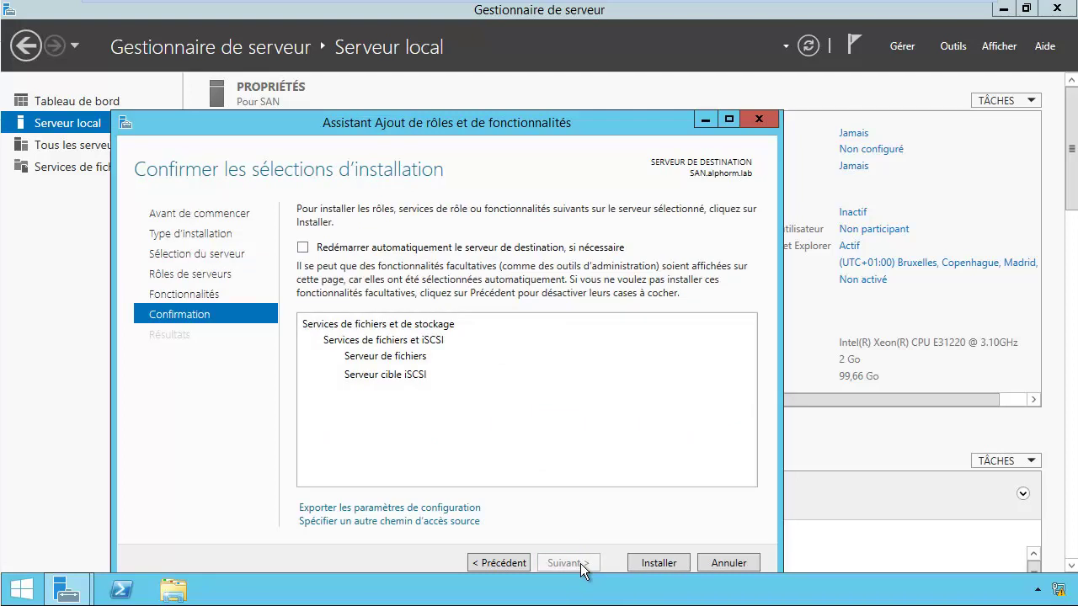
Step: Install Serveur de fichiers and Serveur cible iSCSI on SAN, closing the wizard when finished
{"action": "left_click", "coordinate": [662, 564]}
{"action": "left_click_drag", "start_coordinate": [484, 128], "coordinate": [565, 99]}
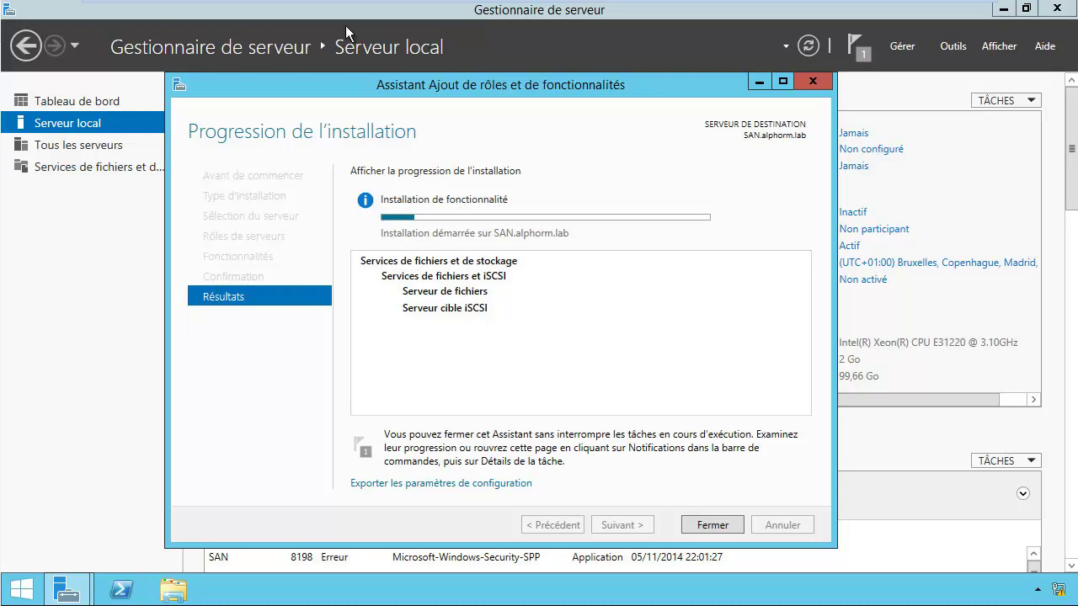
{"action": "left_click_drag", "start_coordinate": [540, 82], "coordinate": [503, 72]}
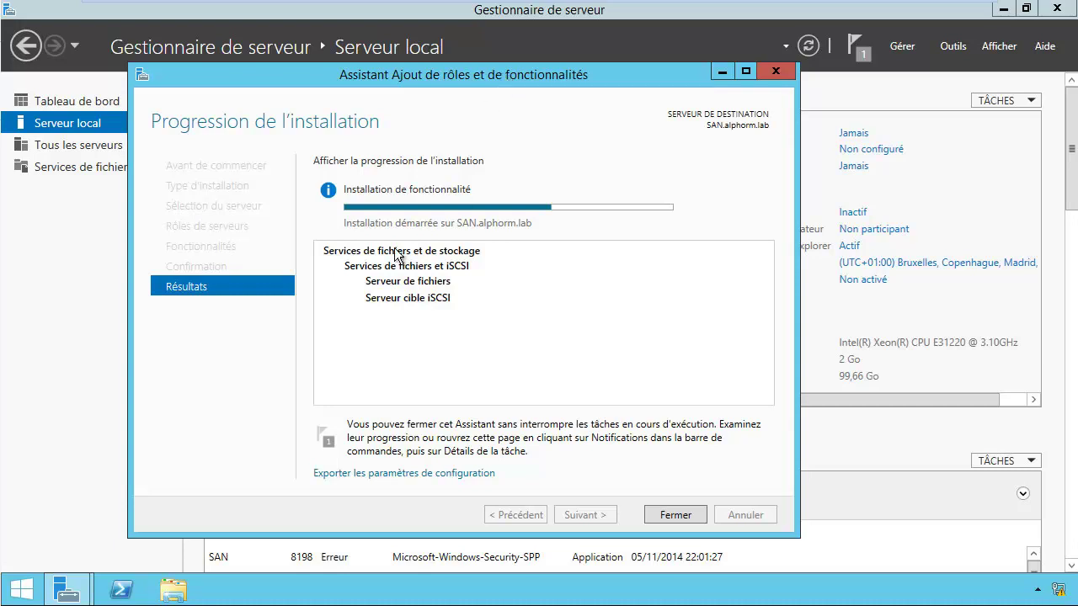
{"action": "left_click", "coordinate": [674, 515]}
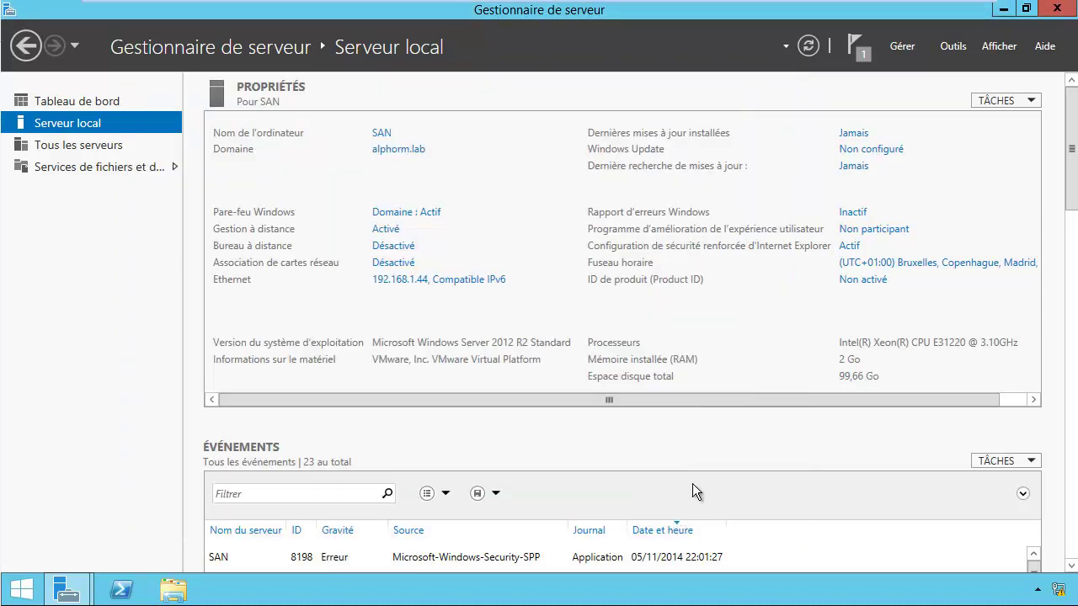
Step: From the iSCSI page, start a new iSCSI virtual disk stored on volume C:
{"action": "left_click", "coordinate": [61, 170]}
{"action": "left_click", "coordinate": [87, 214]}
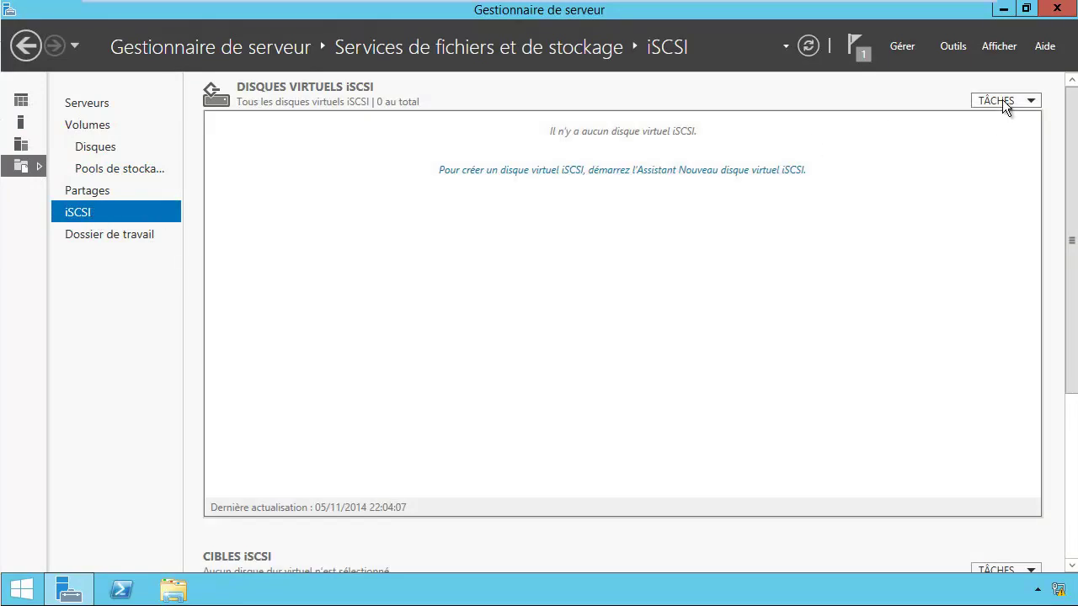
{"action": "left_click", "coordinate": [1001, 101]}
{"action": "left_click", "coordinate": [975, 120]}
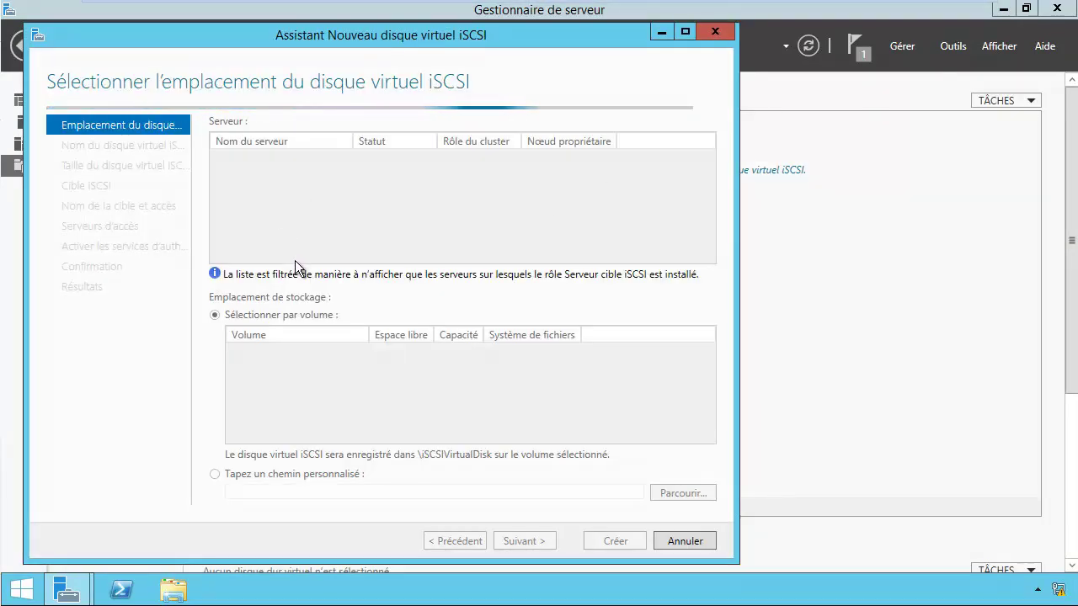
{"action": "left_click", "coordinate": [292, 354]}
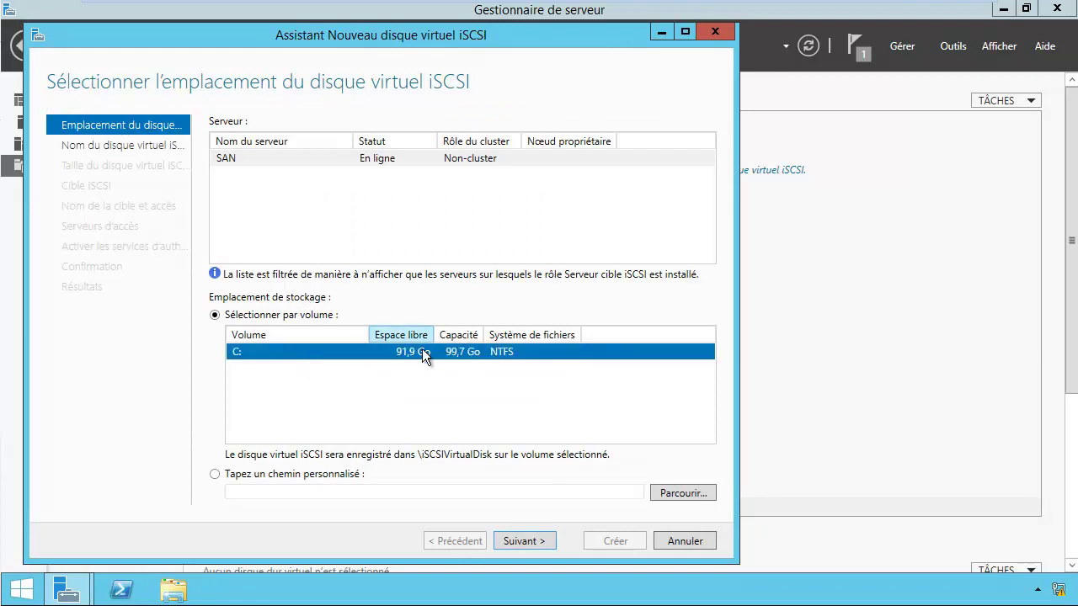
{"action": "left_click", "coordinate": [522, 542]}
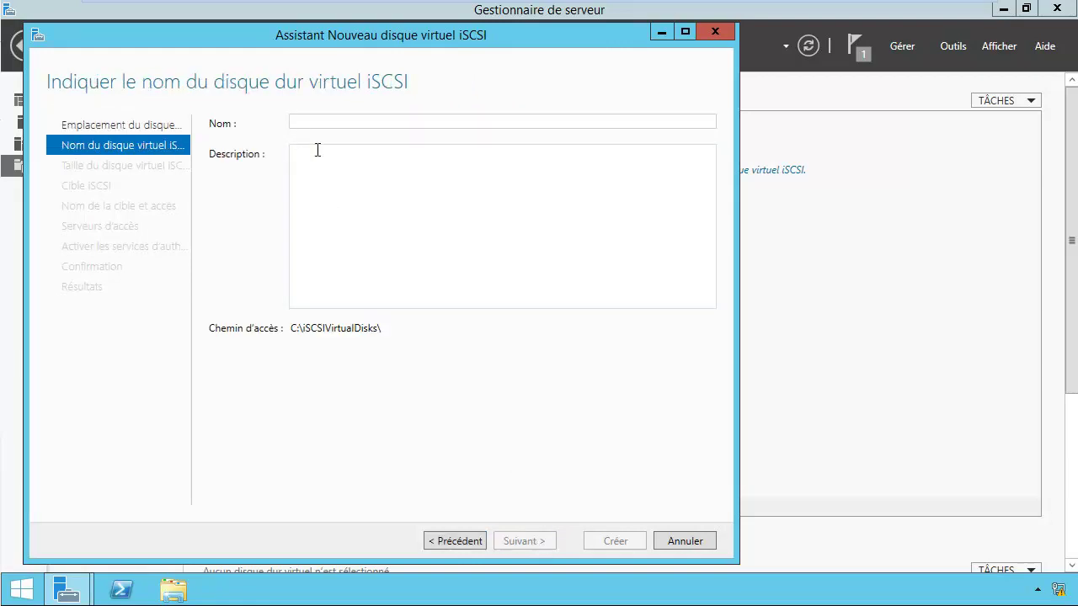
Step: Name the virtual disk Lun1 and make it 10 GB, dynamically expanding
{"action": "type", "text": "Lin1"}
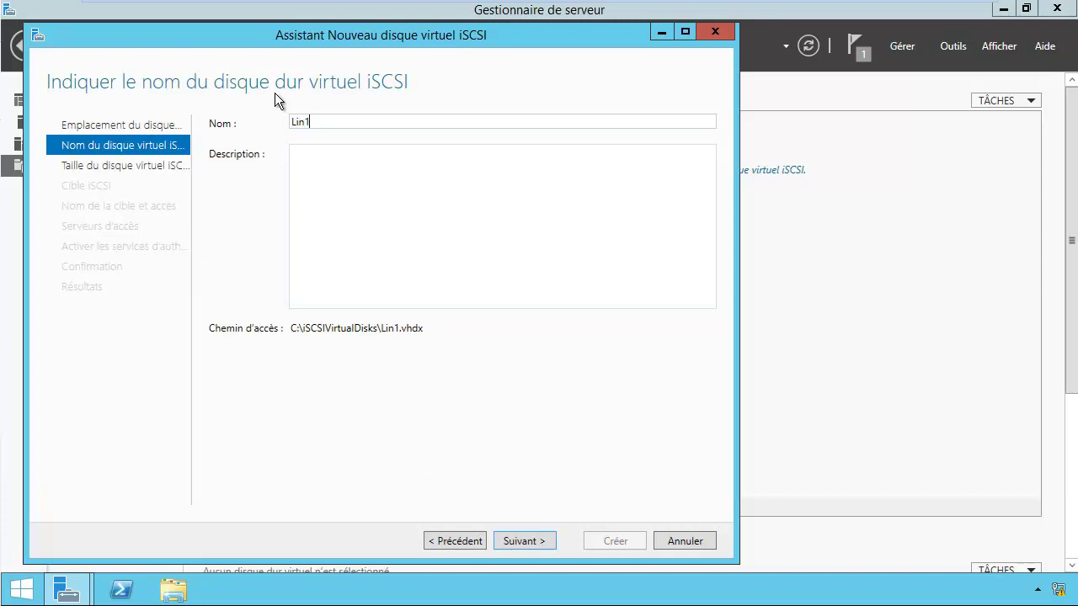
{"action": "type", "text": "Lun1"}
{"action": "left_click", "coordinate": [523, 542]}
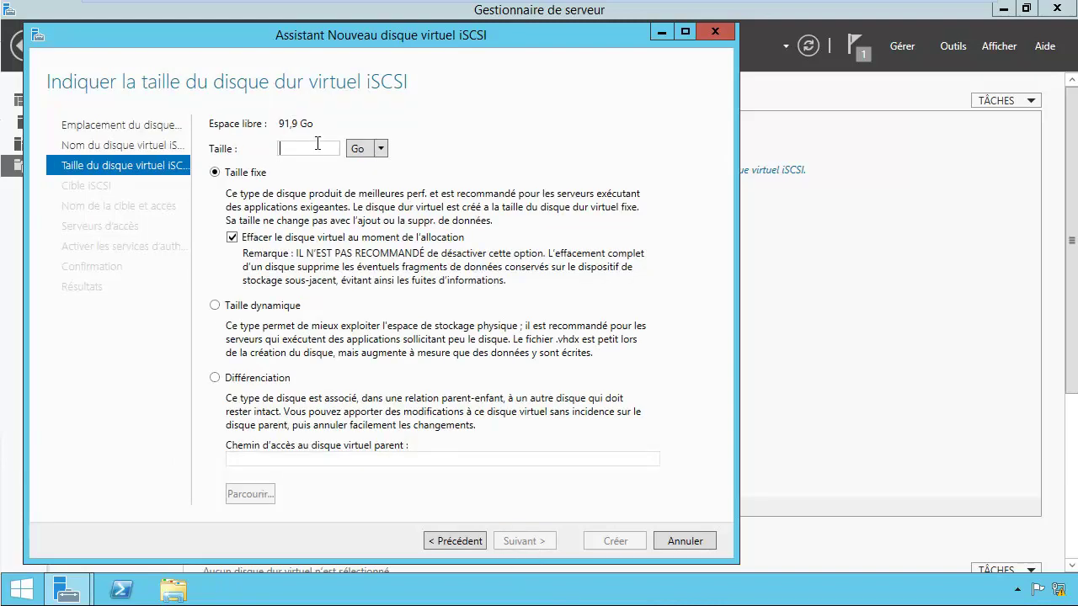
{"action": "type", "text": "10"}
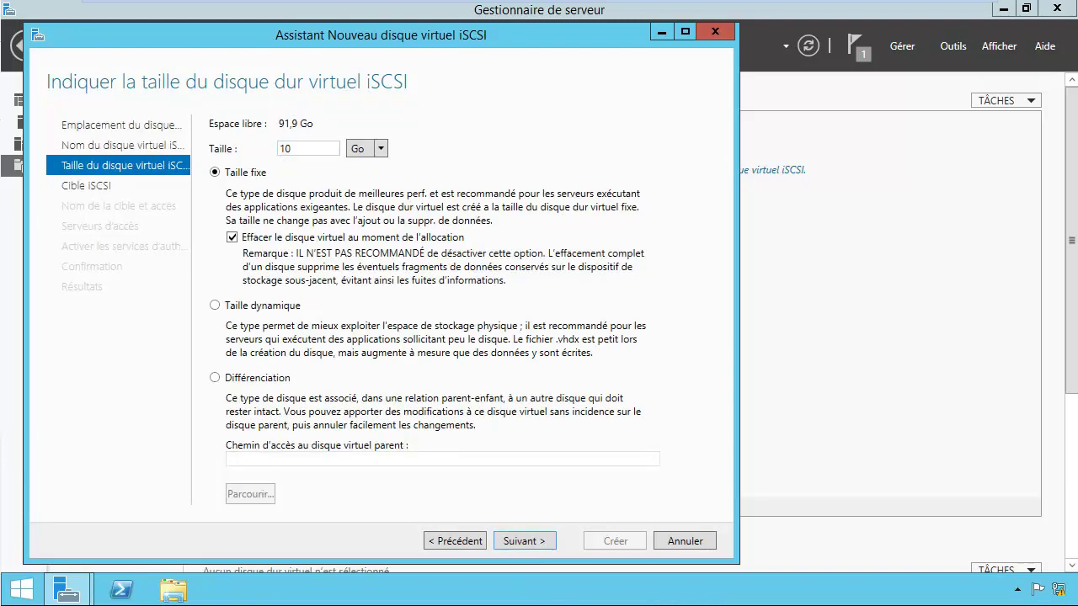
{"action": "left_click", "coordinate": [238, 312]}
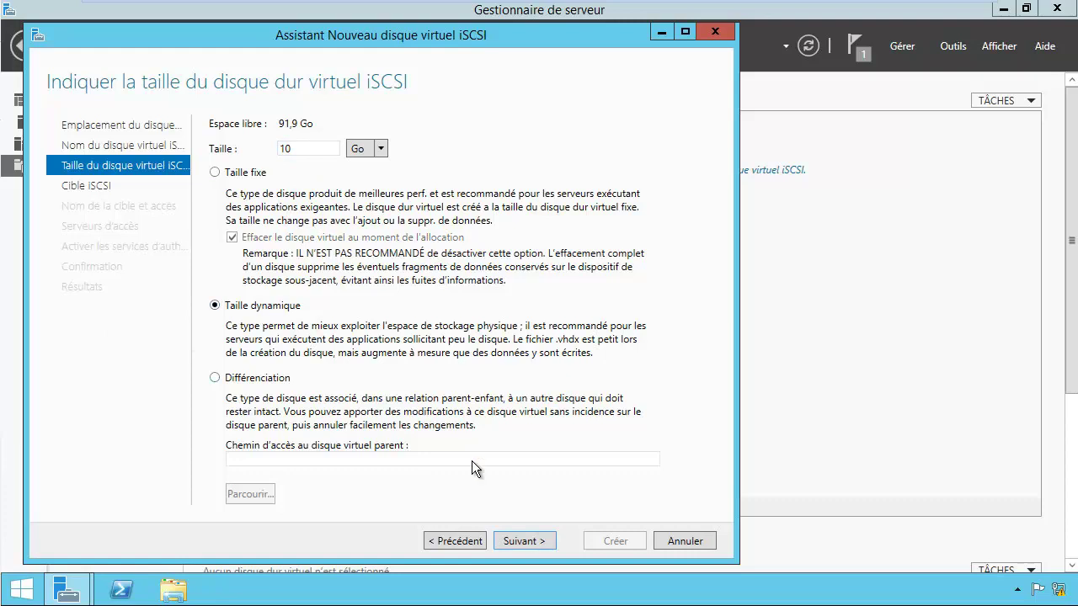
{"action": "left_click", "coordinate": [513, 541]}
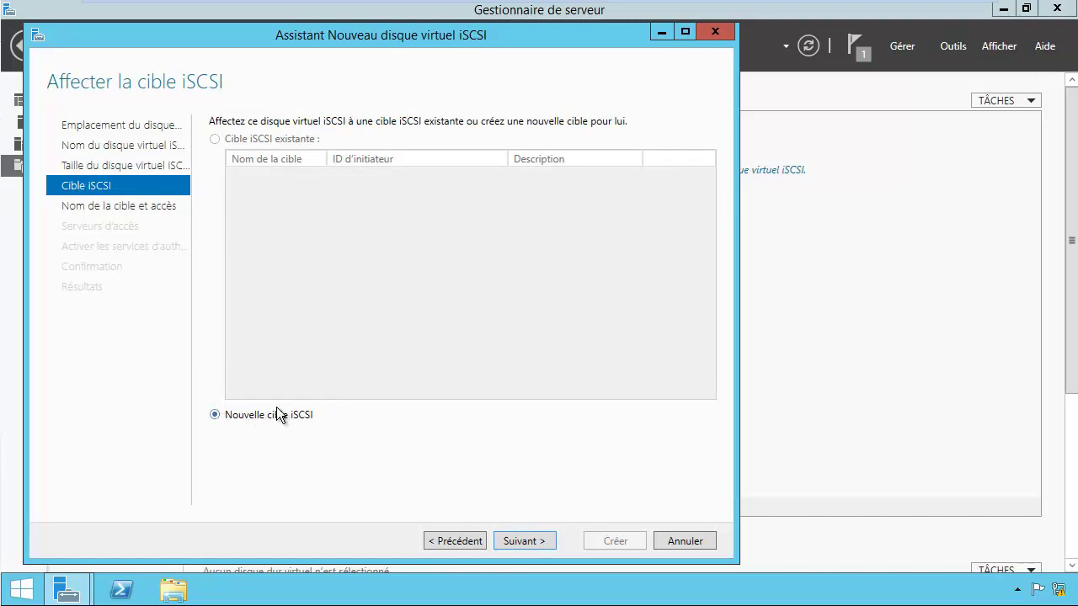
Step: Create a new iSCSI target named SAN1 with description 'SAN Windows 2012 r2'
{"action": "left_click", "coordinate": [532, 539]}
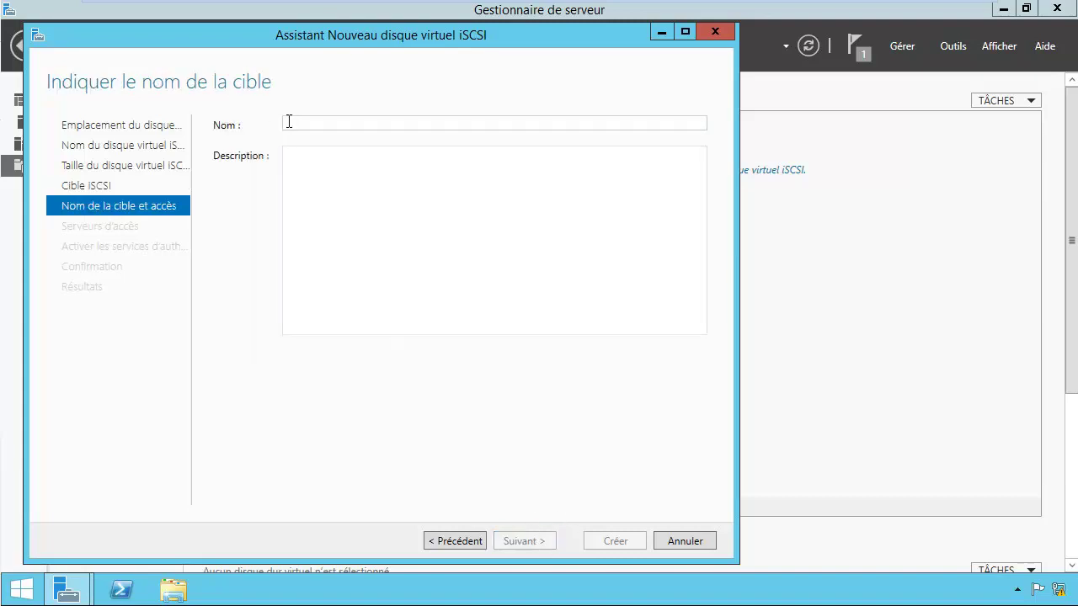
{"action": "type", "text": "SAM"}
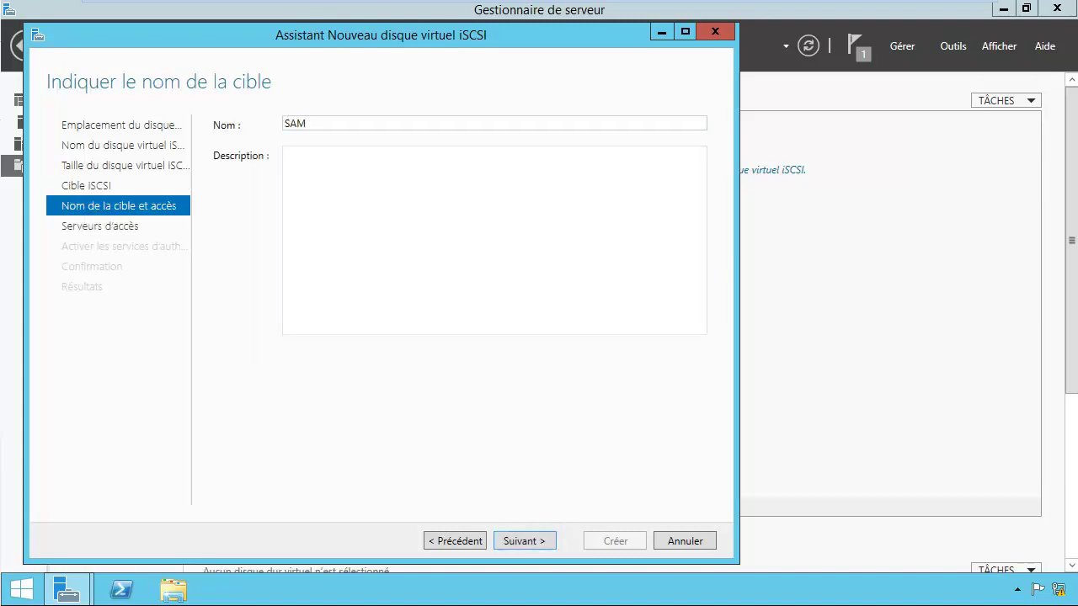
{"action": "key", "text": "BackSpace"}
{"action": "type", "text": "N1"}
{"action": "left_click", "coordinate": [330, 167]}
{"action": "type", "text": "SAN Windows 2012 r2"}
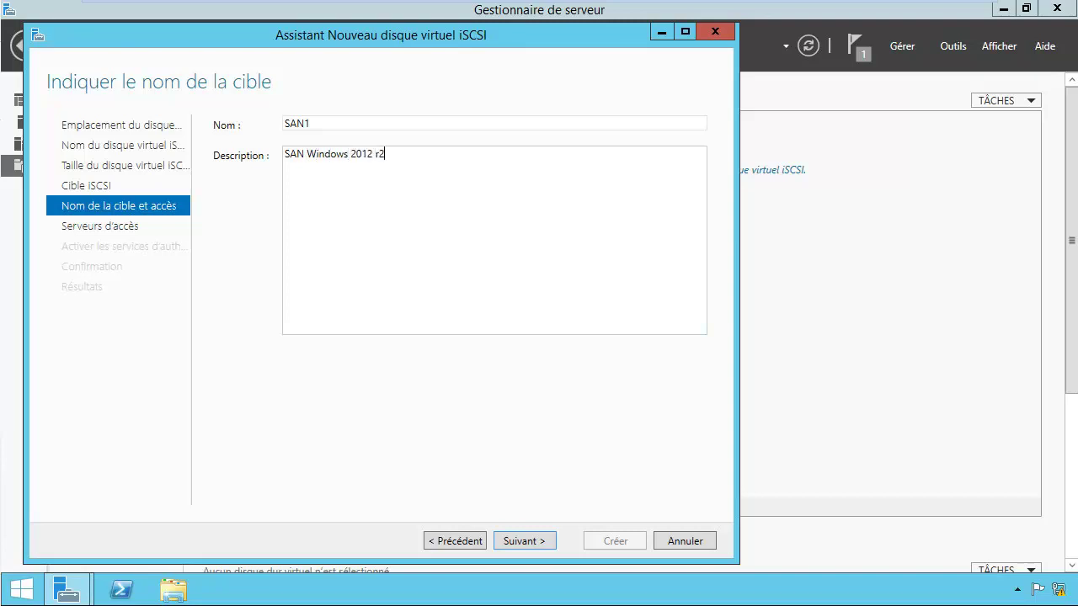
{"action": "left_click", "coordinate": [512, 541]}
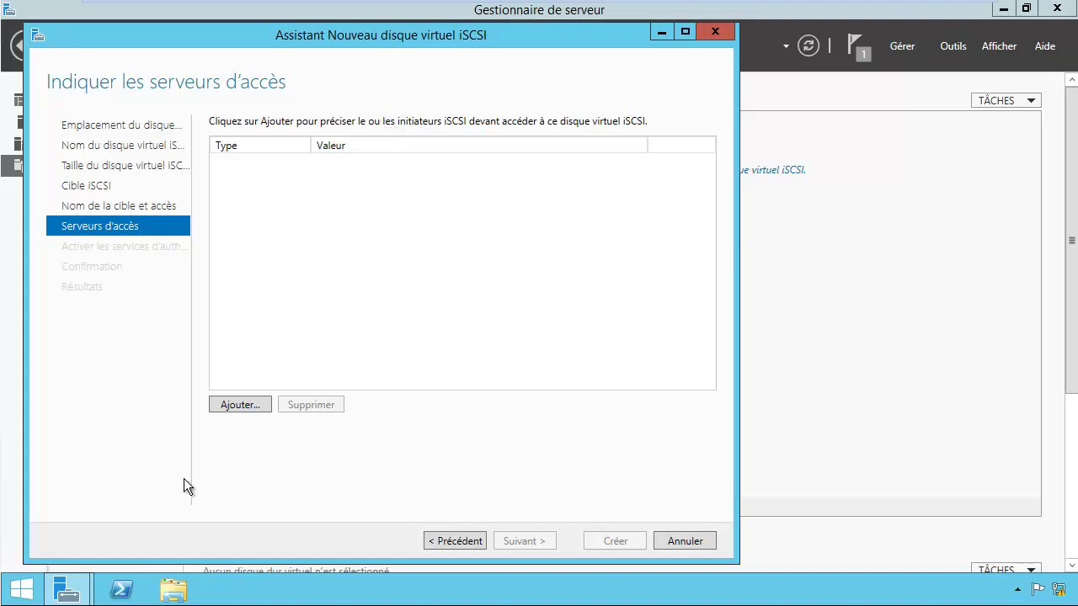
Step: Ping fs and fs-2 in PowerShell to confirm both hosts respond
{"action": "left_click", "coordinate": [121, 589]}
{"action": "type", "text": "ping fs"}
{"action": "key", "text": "Return"}
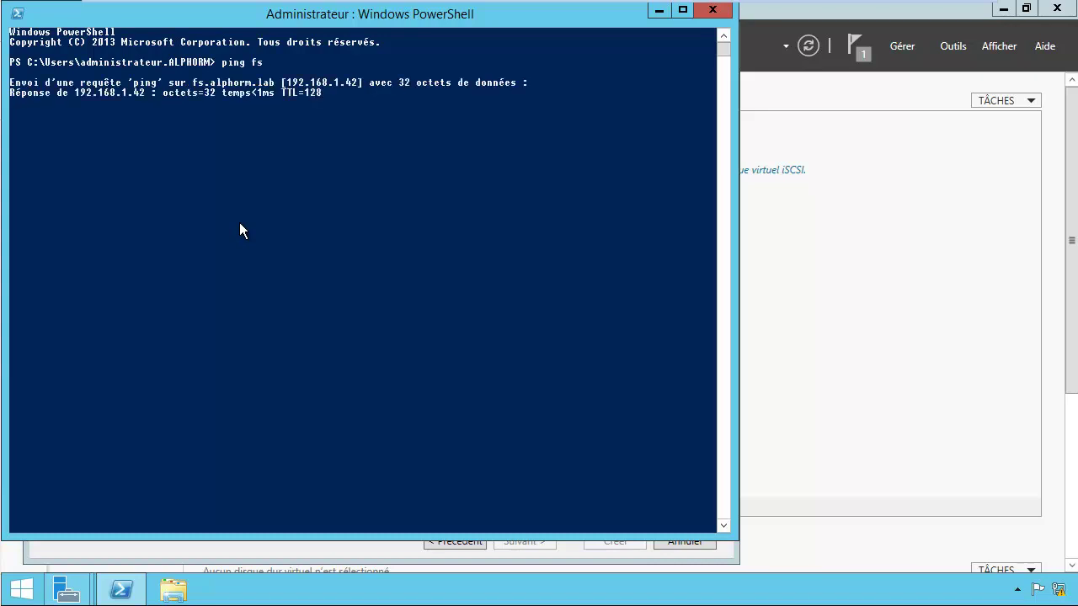
{"action": "key", "text": "ctrl+c"}
{"action": "key", "text": "Up"}
{"action": "type", "text": "-2"}
{"action": "key", "text": "Return"}
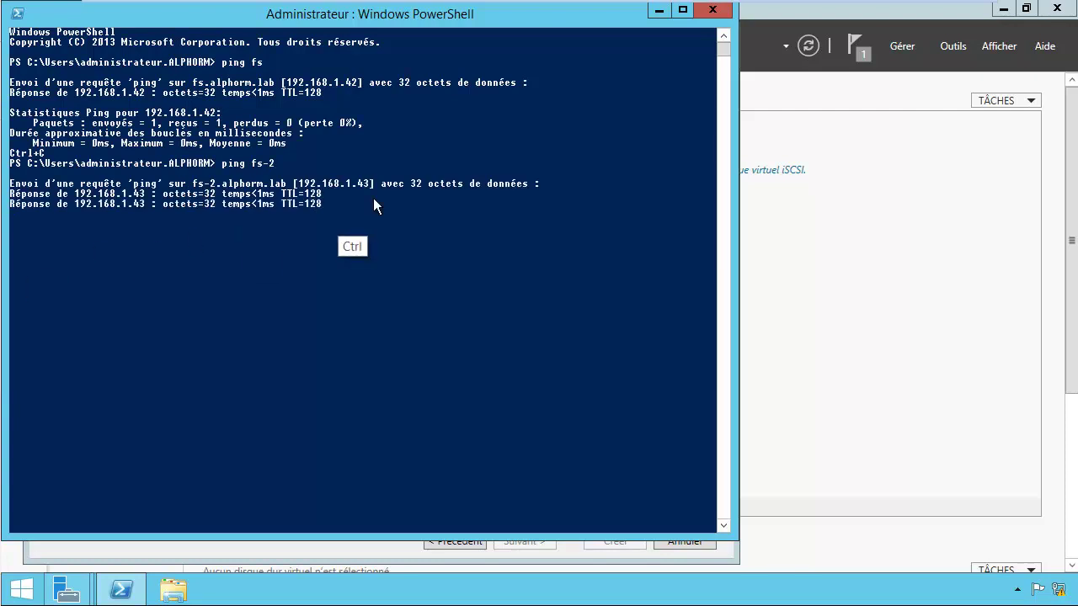
{"action": "key", "text": "ctrl+c"}
Step: Copy fs's address 192.168.1.42 from the ping output
{"action": "left_click_drag", "start_coordinate": [169, 114], "coordinate": [222, 117]}
{"action": "left_click_drag", "start_coordinate": [146, 114], "coordinate": [217, 120]}
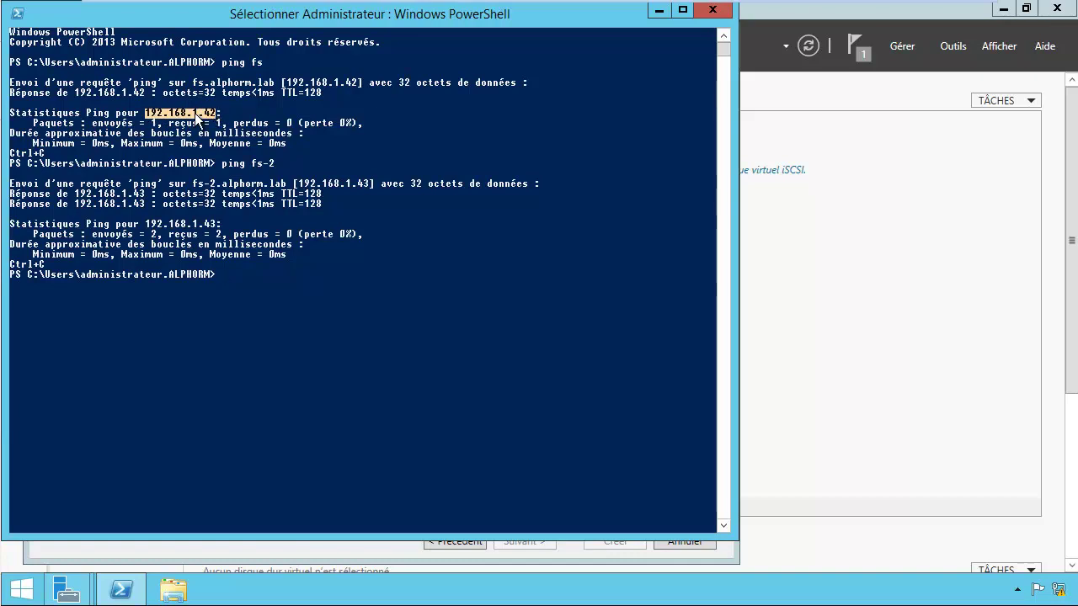
{"action": "right_click", "coordinate": [199, 118]}
Step: Add initiator by IP address 192.168.1.42 to the access servers
{"action": "left_click", "coordinate": [659, 12]}
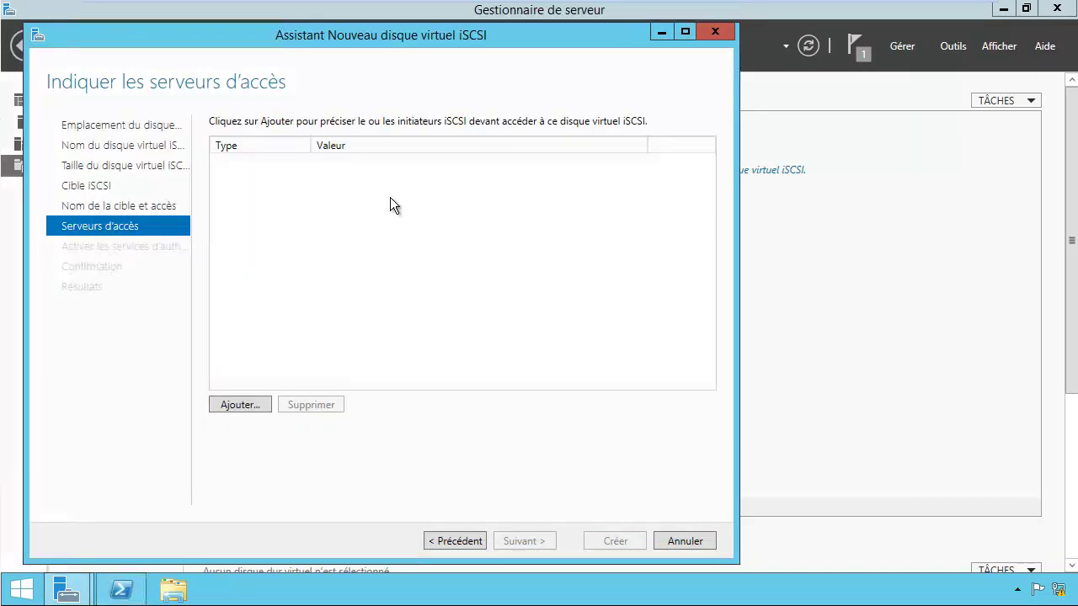
{"action": "left_click", "coordinate": [242, 406]}
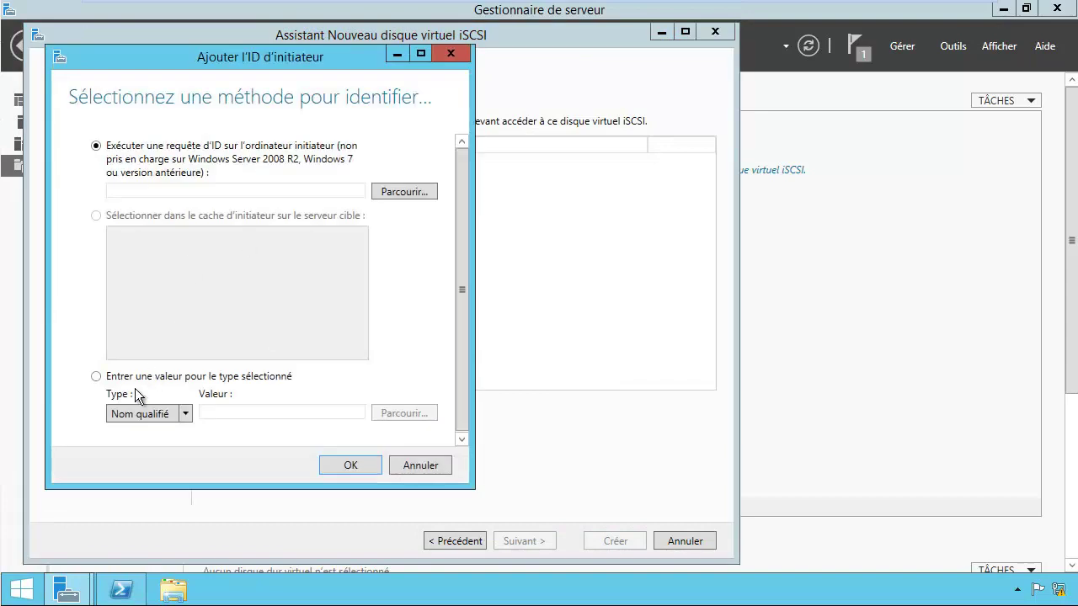
{"action": "left_click", "coordinate": [183, 413]}
{"action": "left_click", "coordinate": [149, 466]}
{"action": "left_click", "coordinate": [238, 411]}
{"action": "key", "text": "ctrl+v"}
{"action": "left_click", "coordinate": [350, 467]}
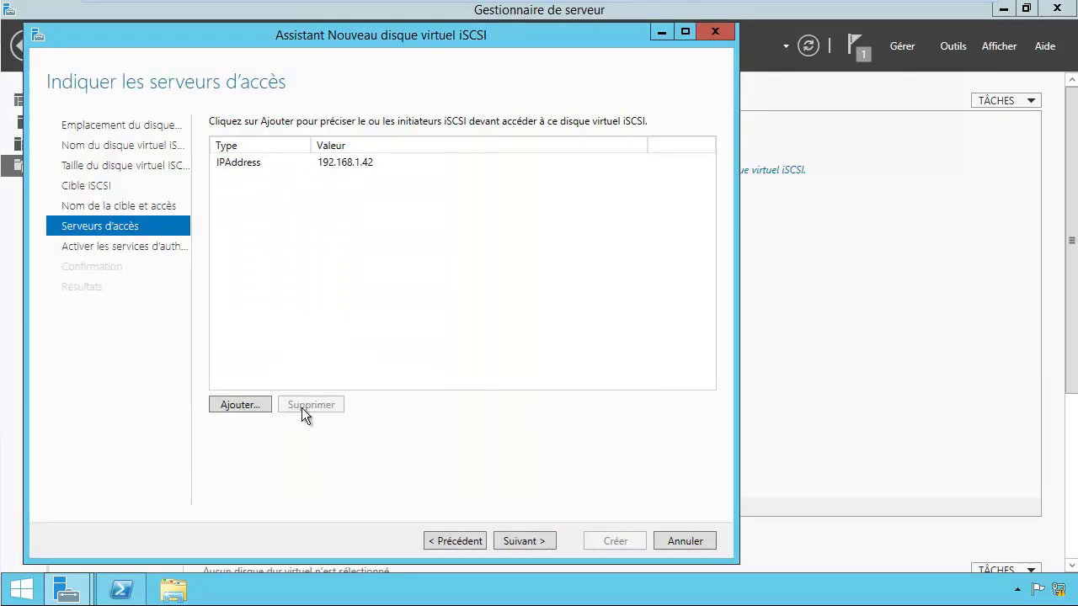
Step: Add a second initiator by IP address 192.168.1.43
{"action": "left_click", "coordinate": [242, 404]}
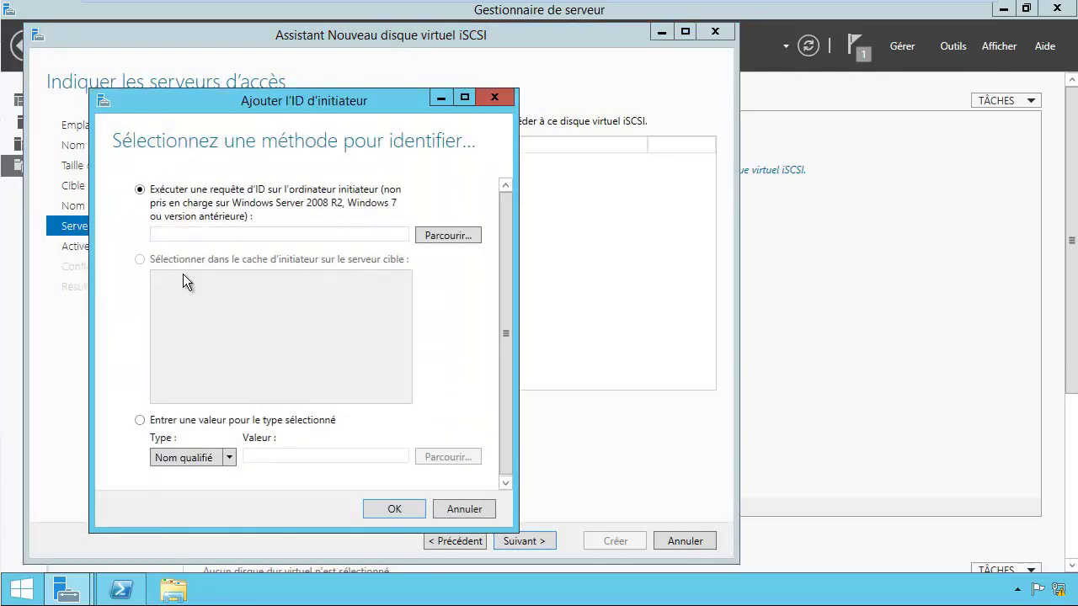
{"action": "left_click", "coordinate": [212, 461]}
{"action": "left_click", "coordinate": [183, 508]}
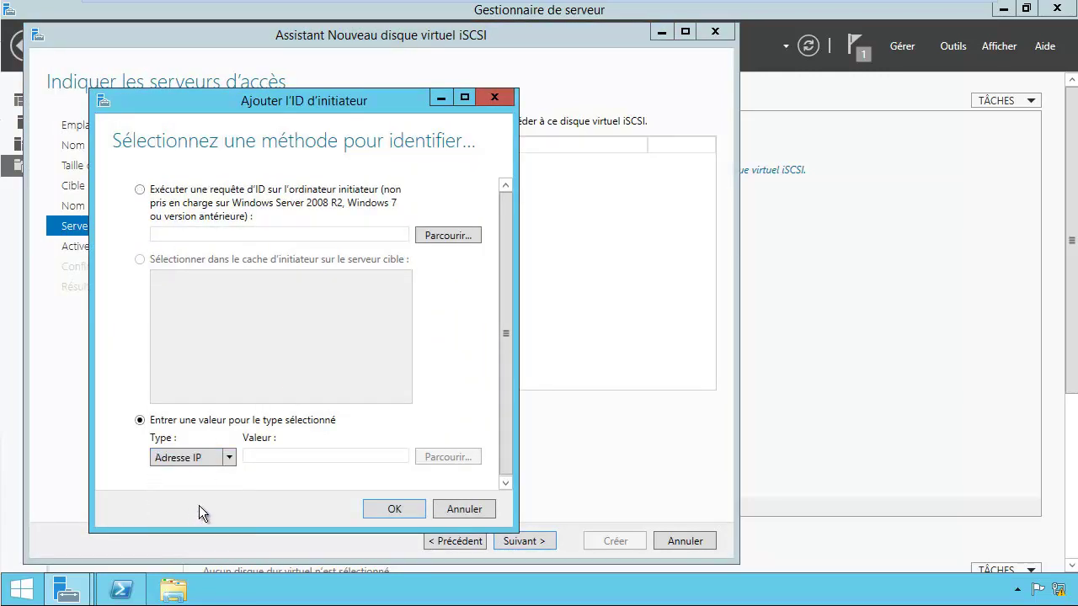
{"action": "left_click", "coordinate": [121, 592]}
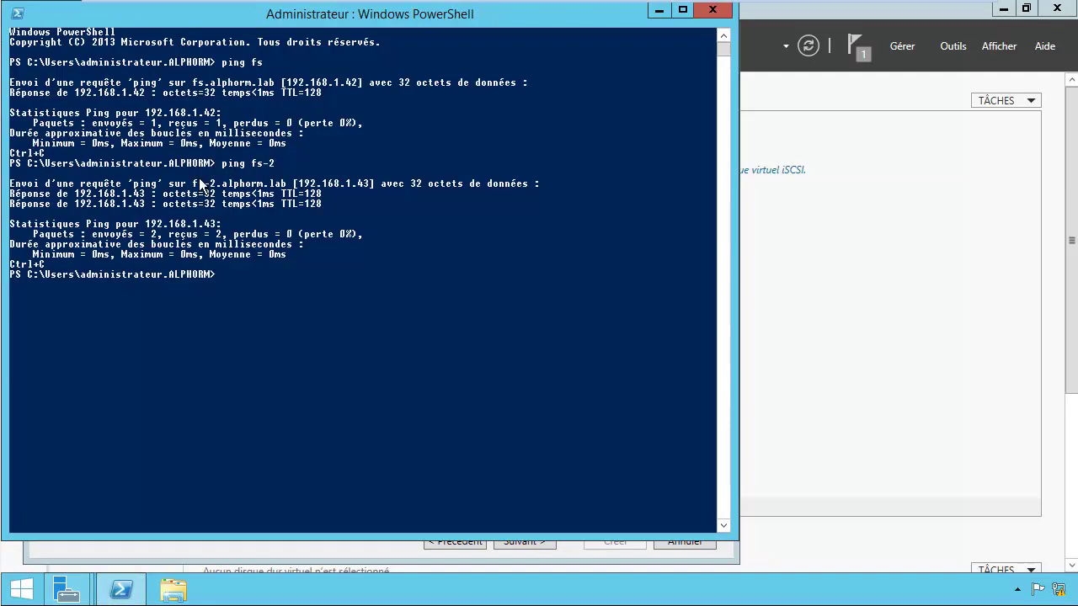
{"action": "left_click", "coordinate": [656, 10]}
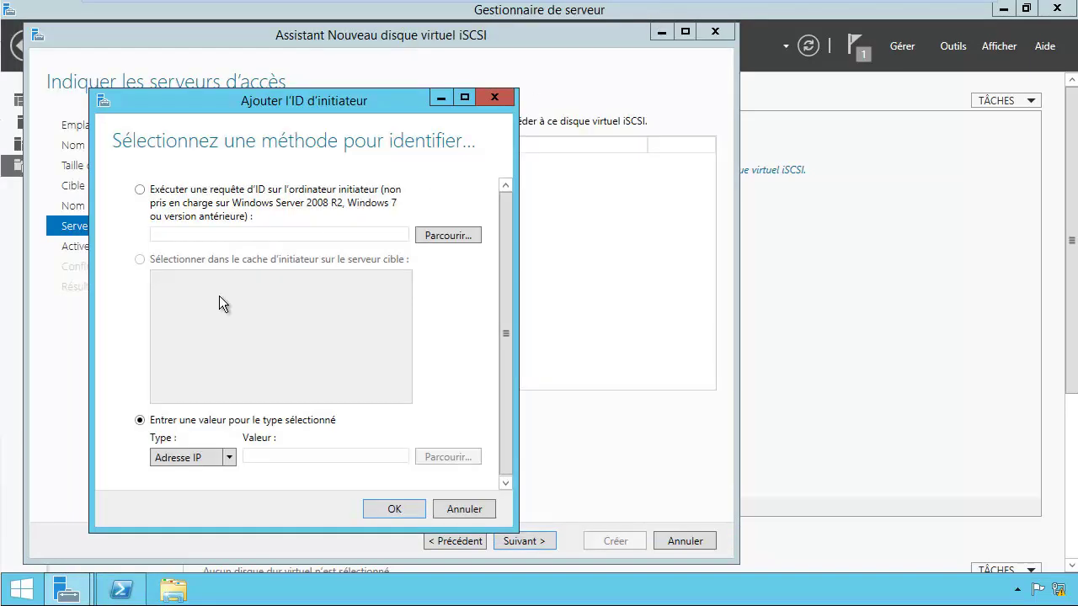
{"action": "left_click", "coordinate": [266, 456]}
{"action": "key", "text": "ctrl+v"}
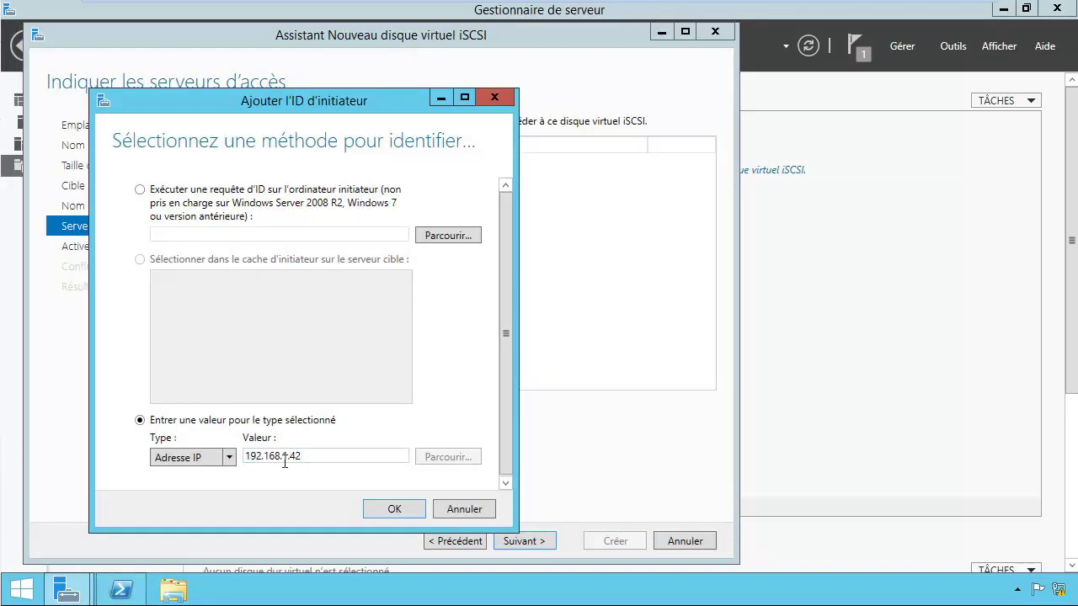
{"action": "key", "text": "BackSpace"}
{"action": "type", "text": "3"}
{"action": "left_click", "coordinate": [394, 509]}
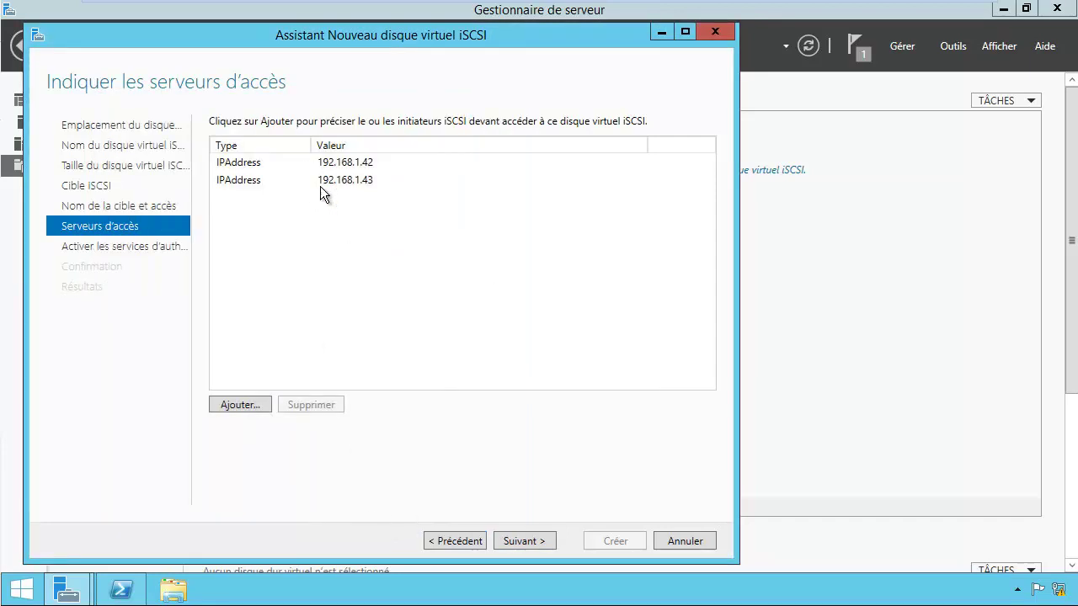
Step: Leave CHAP disabled, create the Lun1 disk on target san1, and close the wizard
{"action": "left_click", "coordinate": [518, 541]}
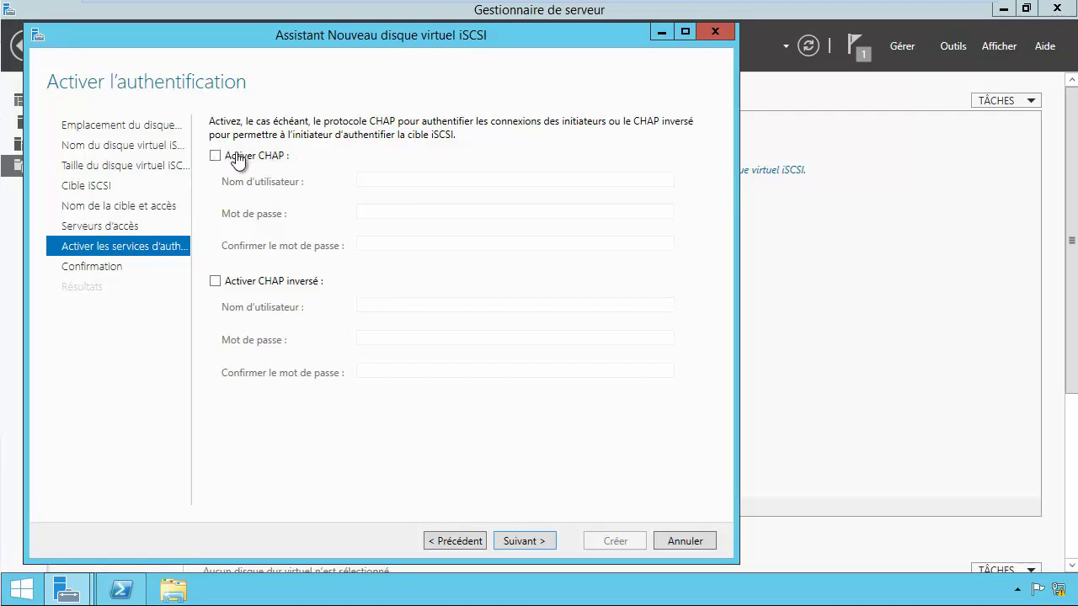
{"action": "left_click", "coordinate": [526, 540]}
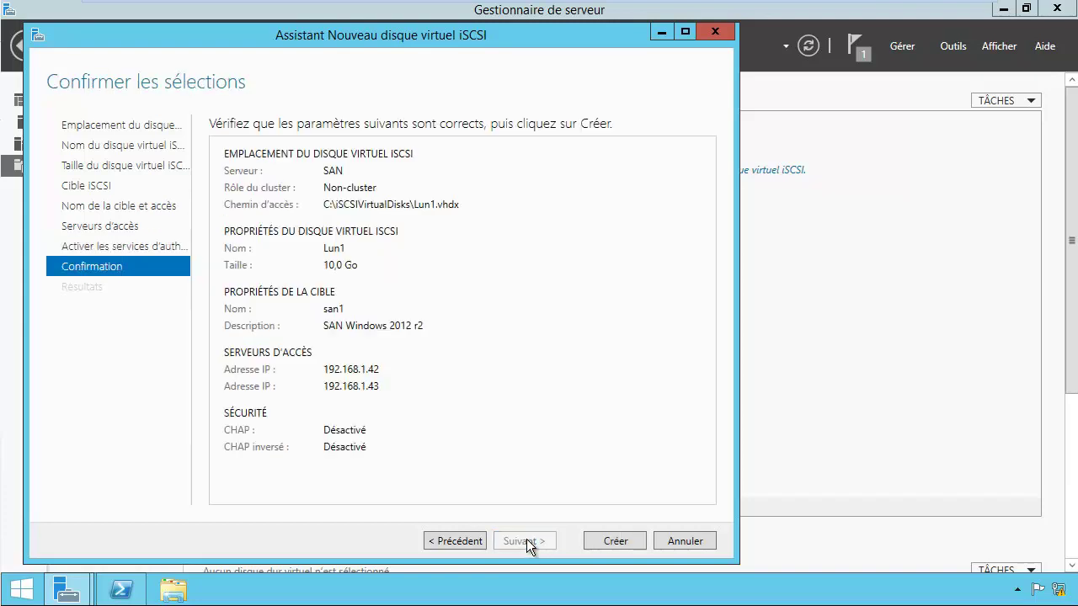
{"action": "left_click", "coordinate": [612, 543]}
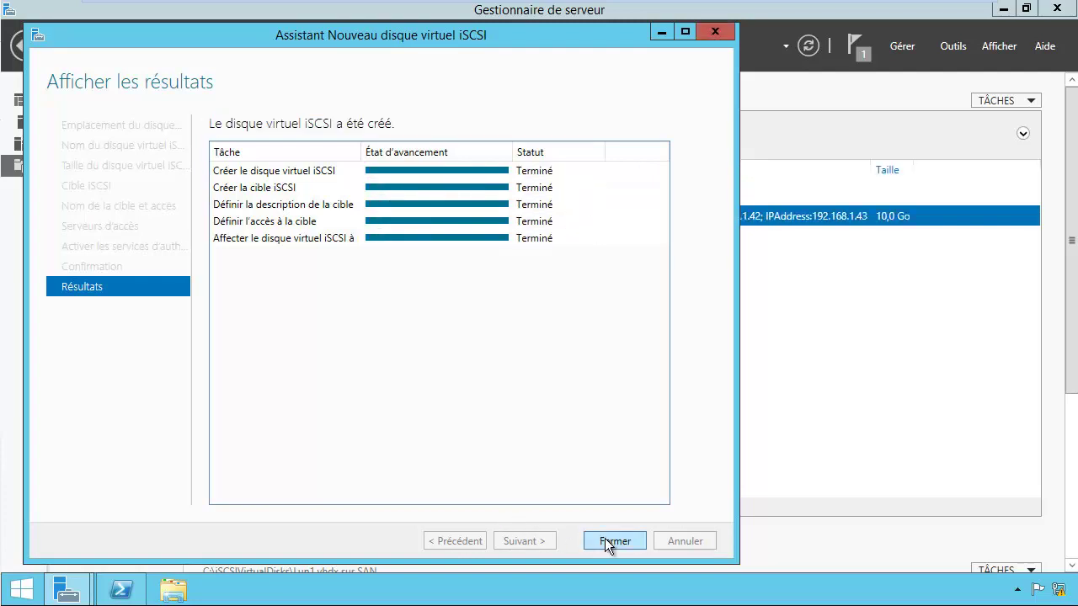
{"action": "left_click", "coordinate": [615, 542]}
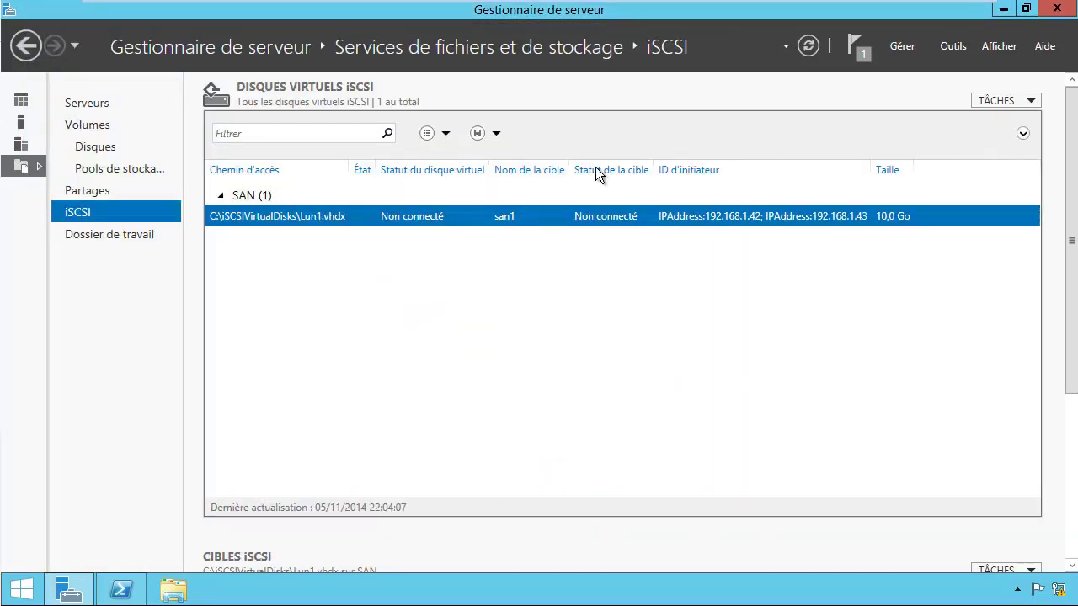
Step: Start another iSCSI virtual disk on volume C: and name it Lun2
{"action": "left_click", "coordinate": [993, 102]}
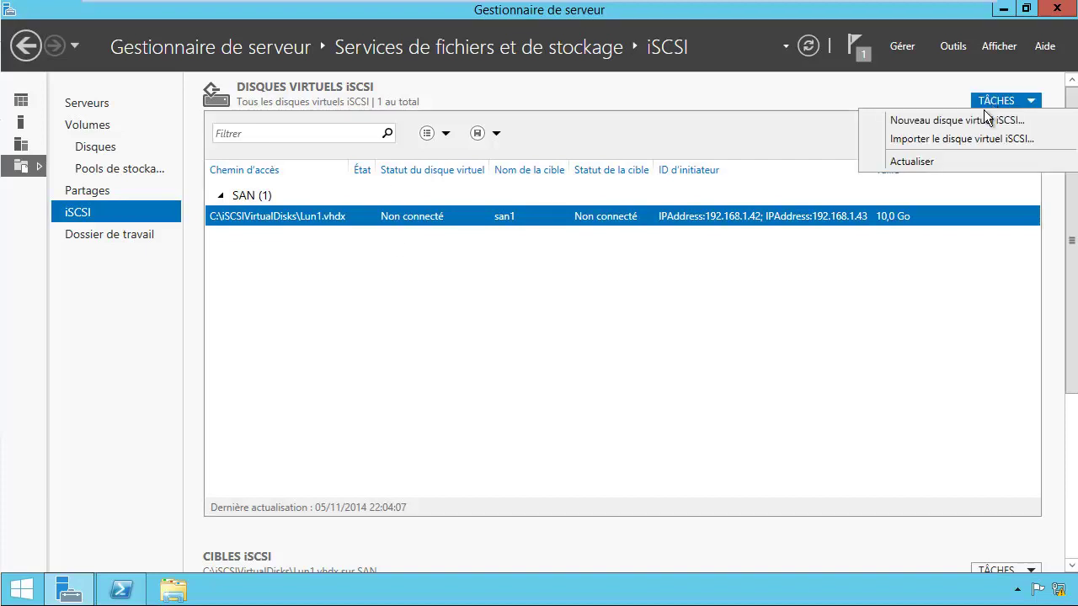
{"action": "left_click", "coordinate": [977, 119]}
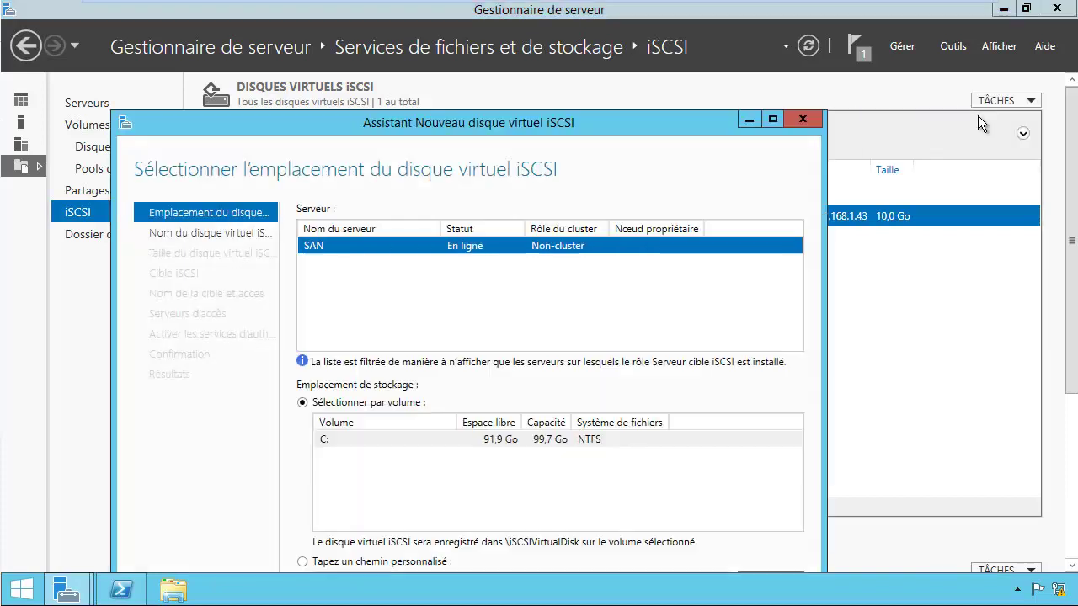
{"action": "left_click", "coordinate": [398, 439]}
{"action": "left_click_drag", "start_coordinate": [491, 128], "coordinate": [491, 77]}
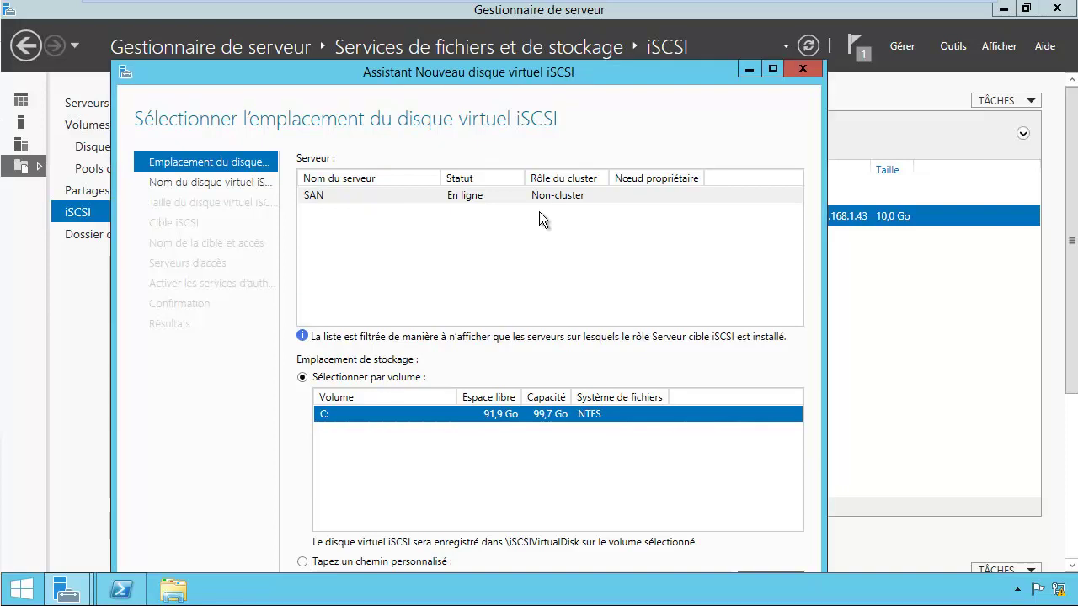
{"action": "left_click_drag", "start_coordinate": [572, 82], "coordinate": [610, 52]}
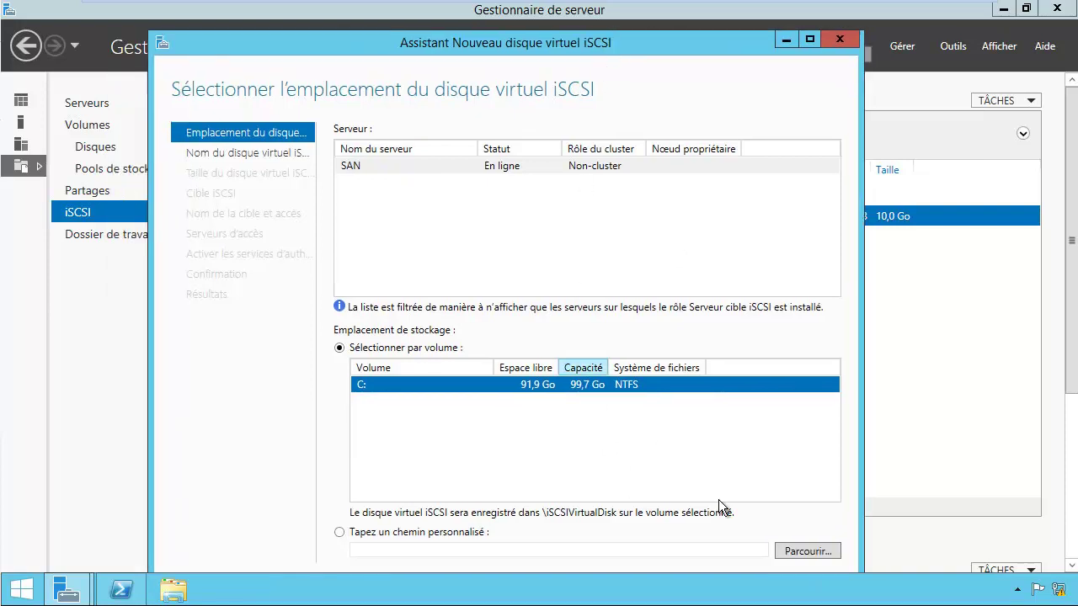
{"action": "left_click", "coordinate": [808, 39]}
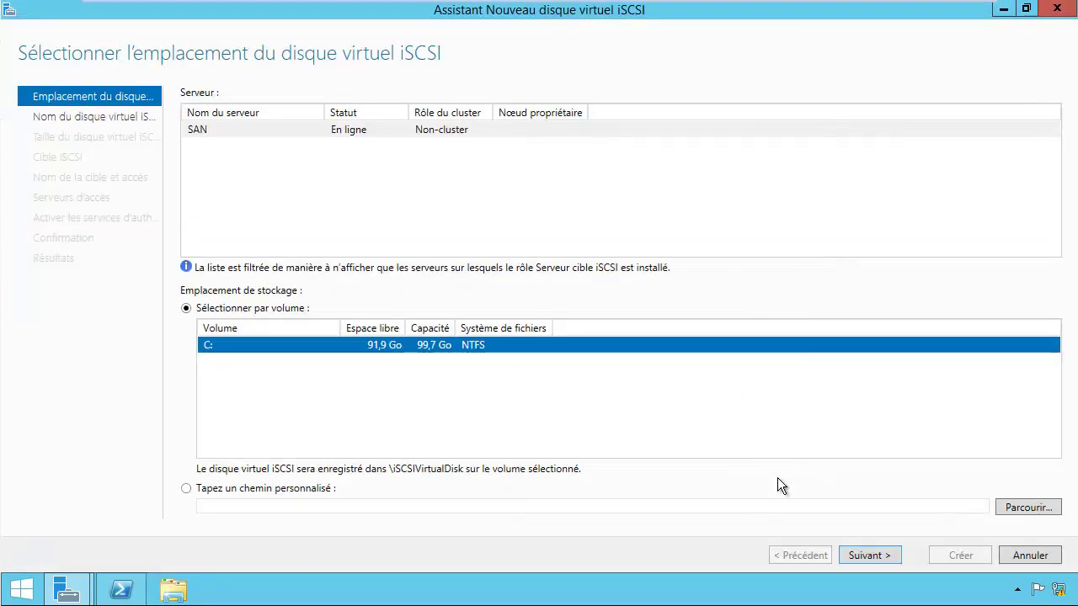
{"action": "left_click", "coordinate": [870, 556]}
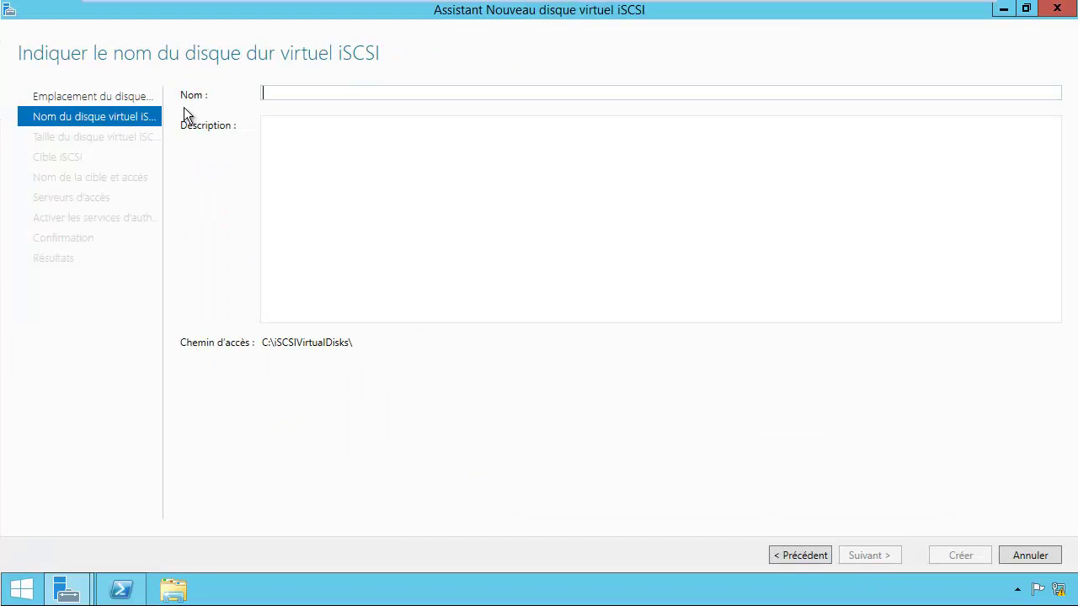
{"action": "type", "text": "Lun2"}
{"action": "left_click", "coordinate": [331, 171]}
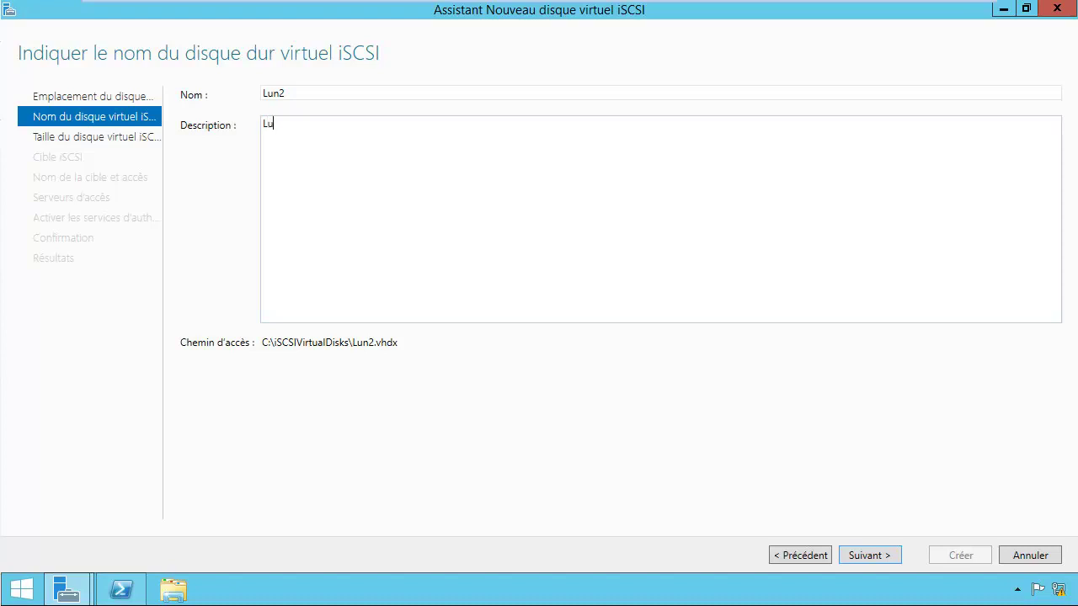
{"action": "left_click", "coordinate": [852, 557]}
Step: Make Lun2 10 GB dynamic on existing target san1, create it, and close
{"action": "left_click", "coordinate": [237, 252]}
{"action": "left_click", "coordinate": [287, 123]}
{"action": "type", "text": "10"}
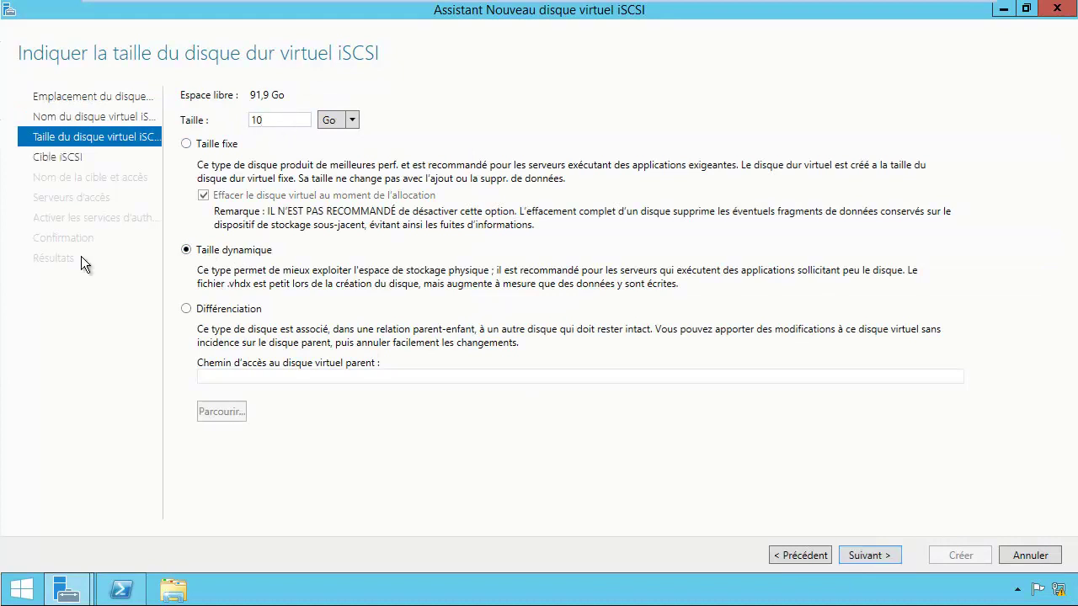
{"action": "left_click", "coordinate": [859, 556]}
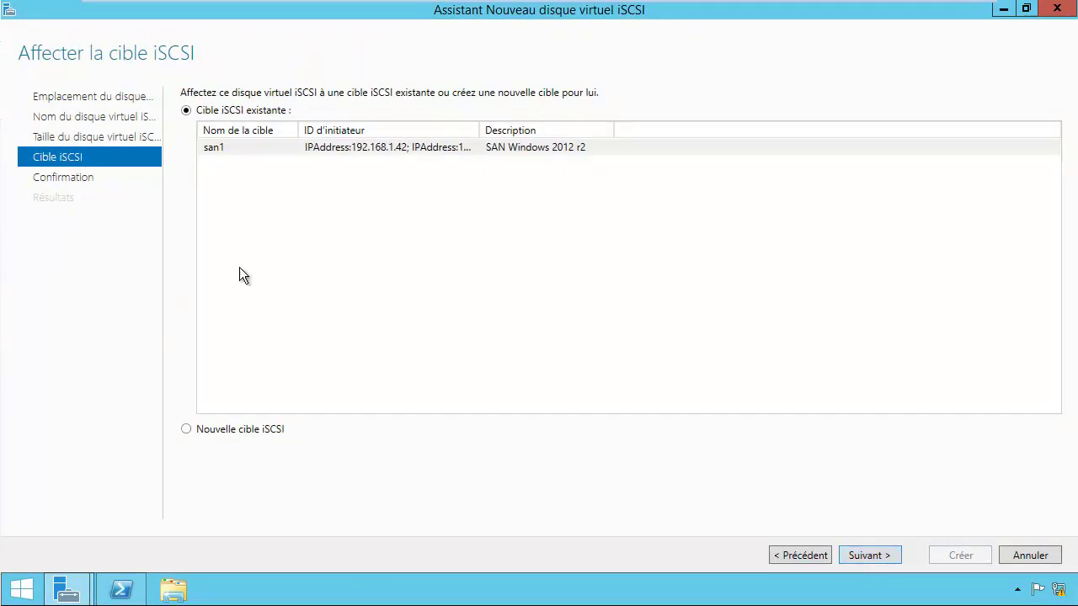
{"action": "left_click", "coordinate": [234, 148]}
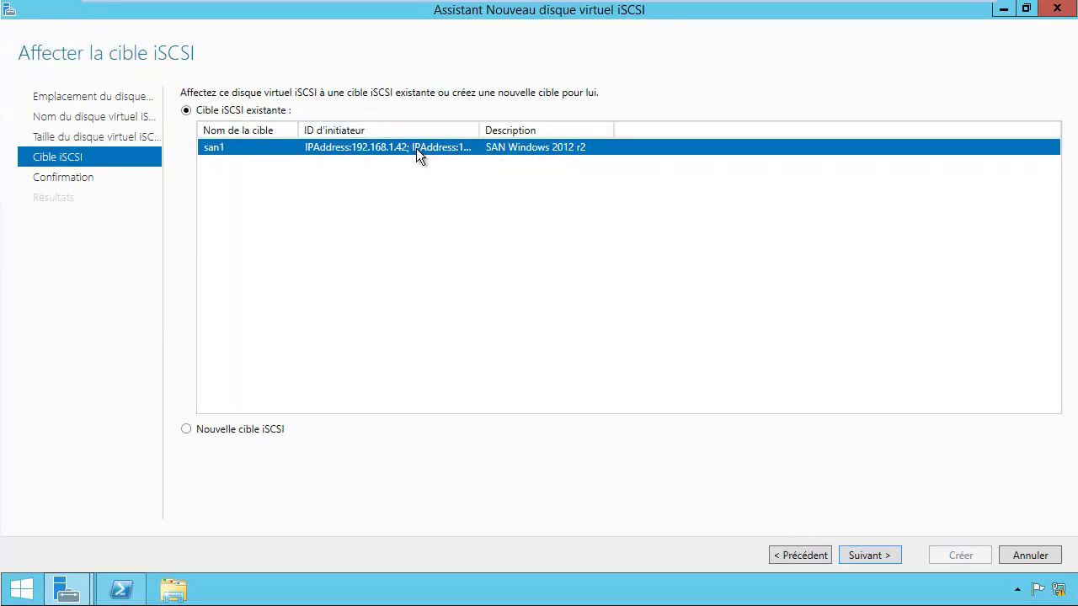
{"action": "left_click", "coordinate": [865, 557]}
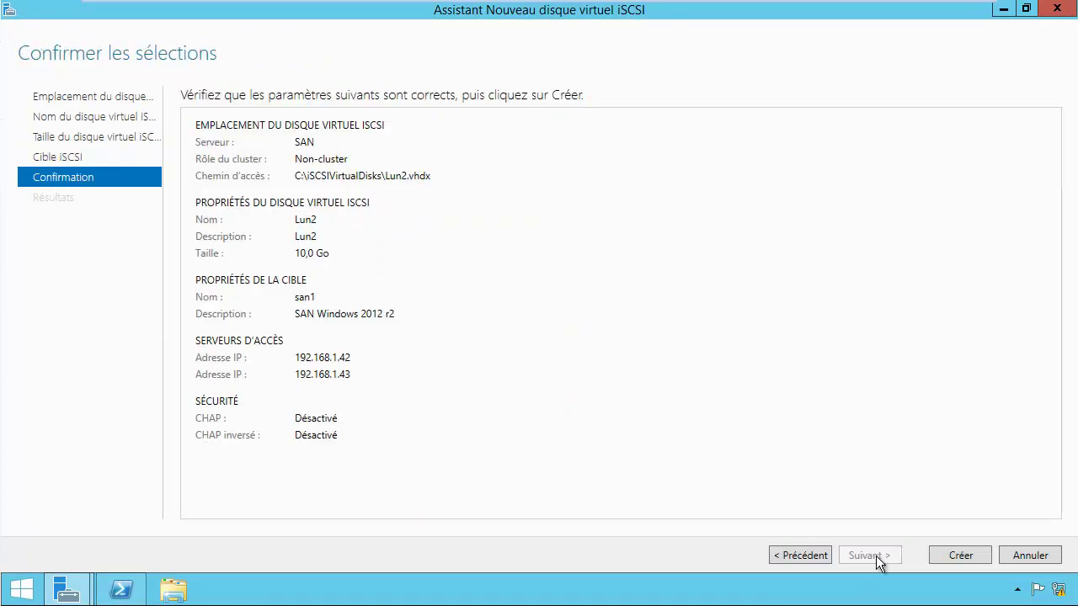
{"action": "left_click", "coordinate": [957, 556]}
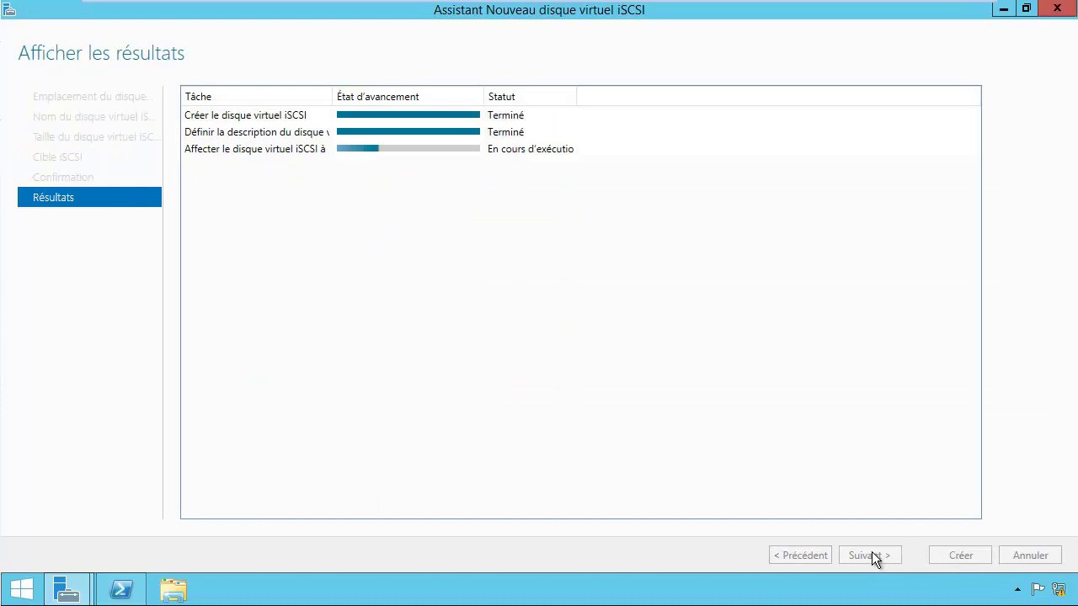
{"action": "left_click", "coordinate": [956, 556]}
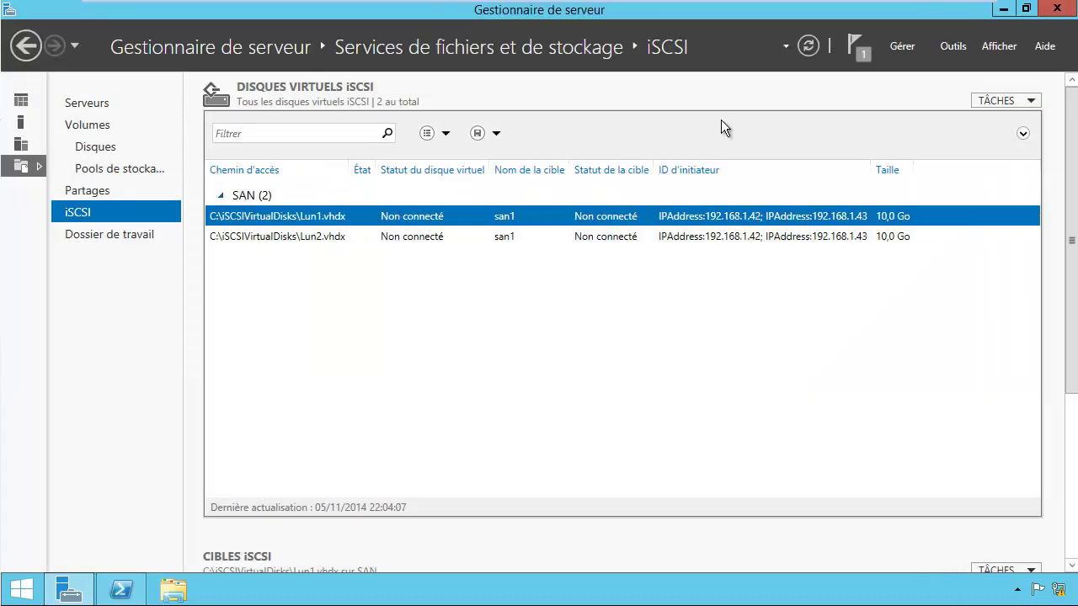
Step: Start a new iSCSI virtual disk on volume C: named Quorum
{"action": "left_click", "coordinate": [996, 103]}
{"action": "left_click", "coordinate": [983, 122]}
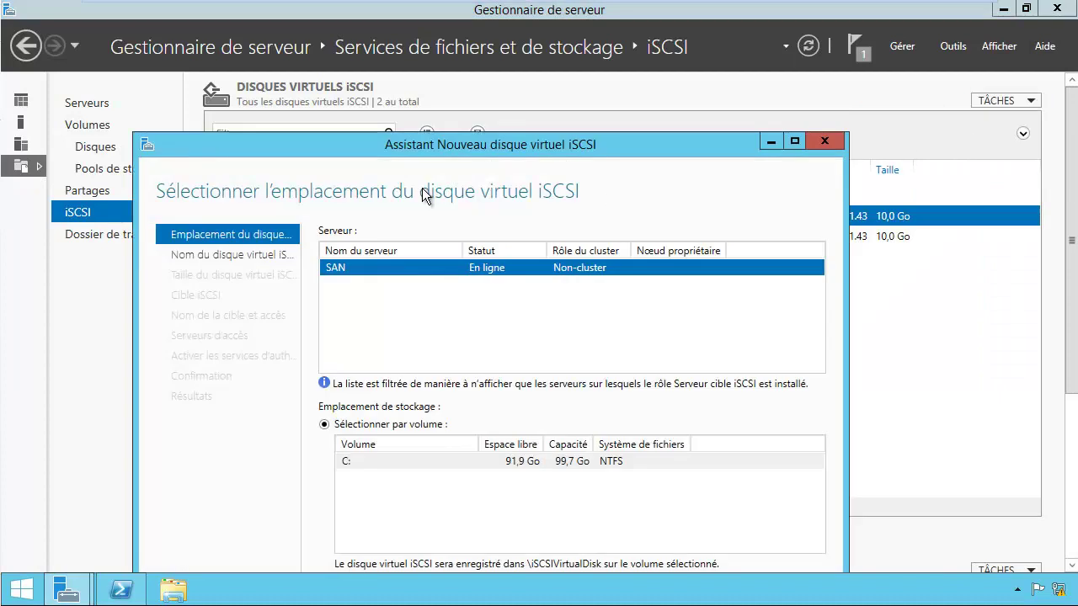
{"action": "left_click_drag", "start_coordinate": [515, 133], "coordinate": [591, 90]}
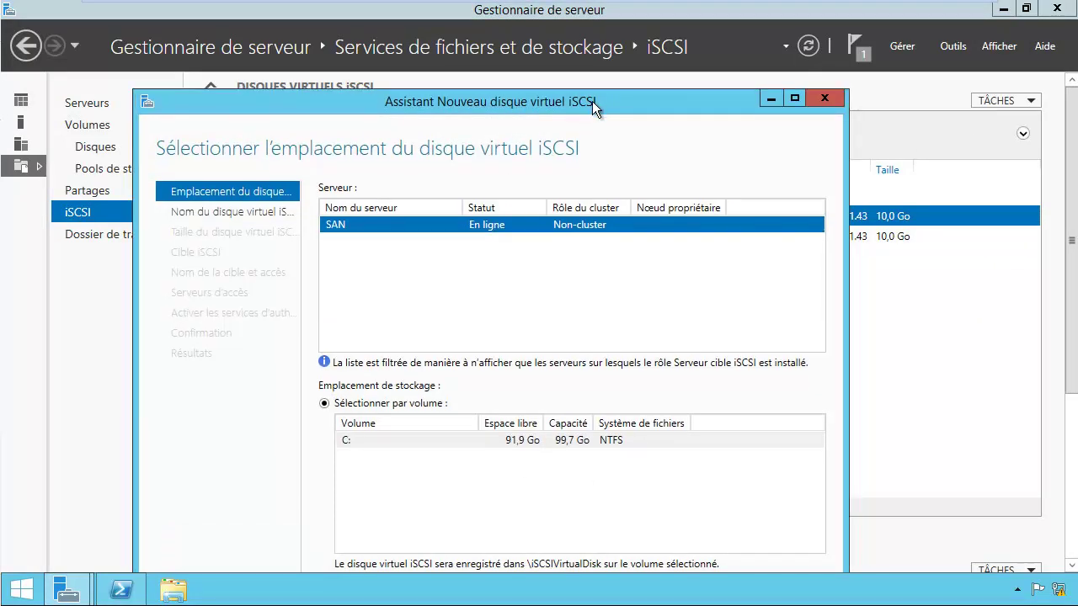
{"action": "left_click", "coordinate": [794, 98]}
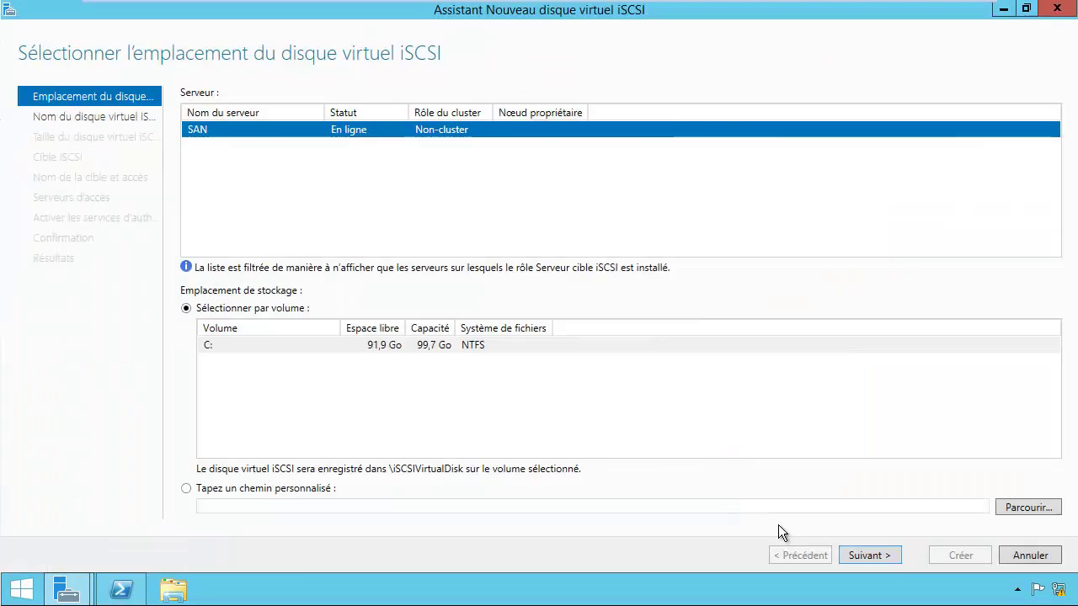
{"action": "left_click", "coordinate": [212, 345]}
{"action": "left_click", "coordinate": [867, 558]}
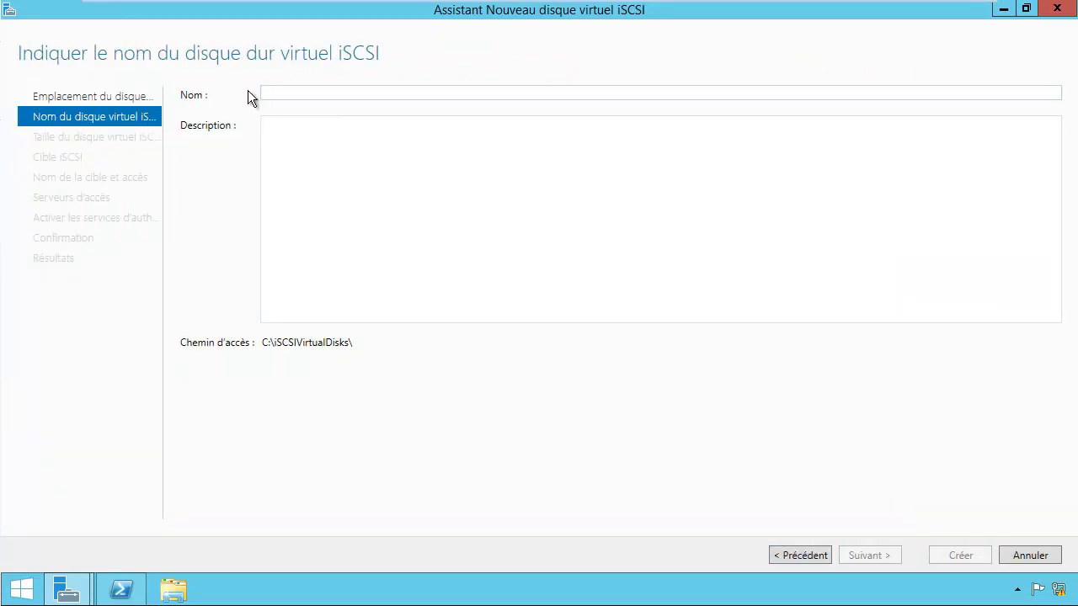
{"action": "type", "text": "Quro"}
{"action": "key", "text": "BackSpace"}
{"action": "key", "text": "BackSpace"}
{"action": "type", "text": "orum"}
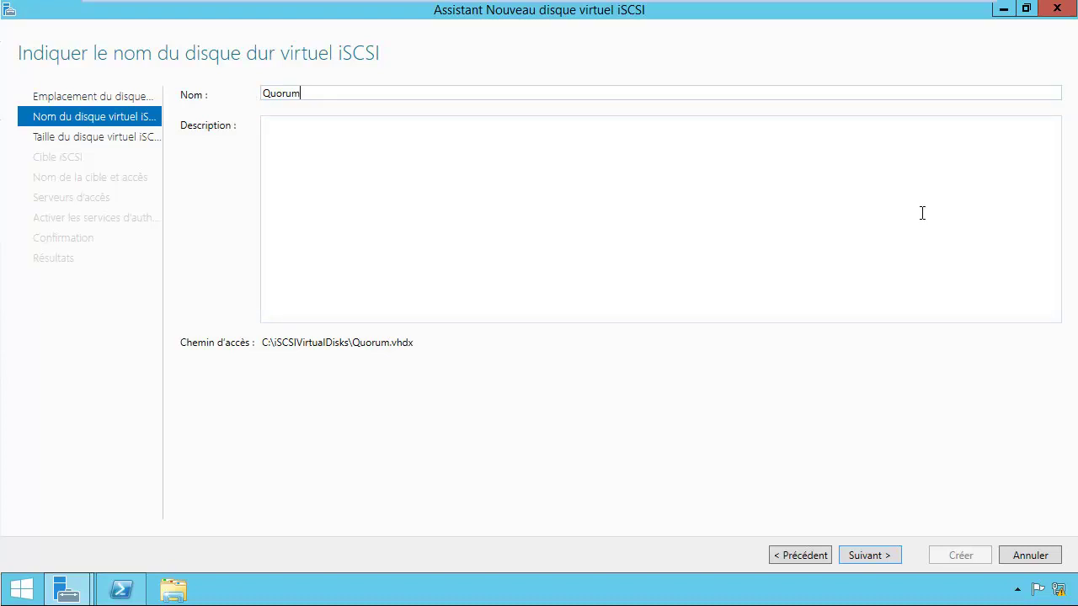
Step: Make Quorum 5 GB dynamic on target san1, create it, and close the wizard
{"action": "left_click", "coordinate": [870, 552]}
{"action": "left_click", "coordinate": [215, 259]}
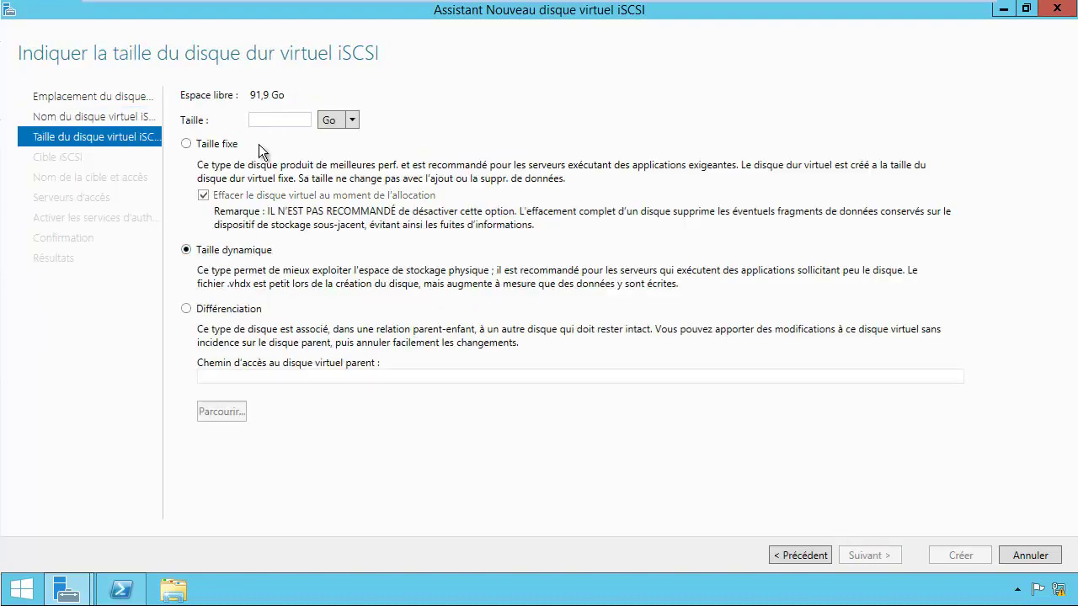
{"action": "type", "text": "10"}
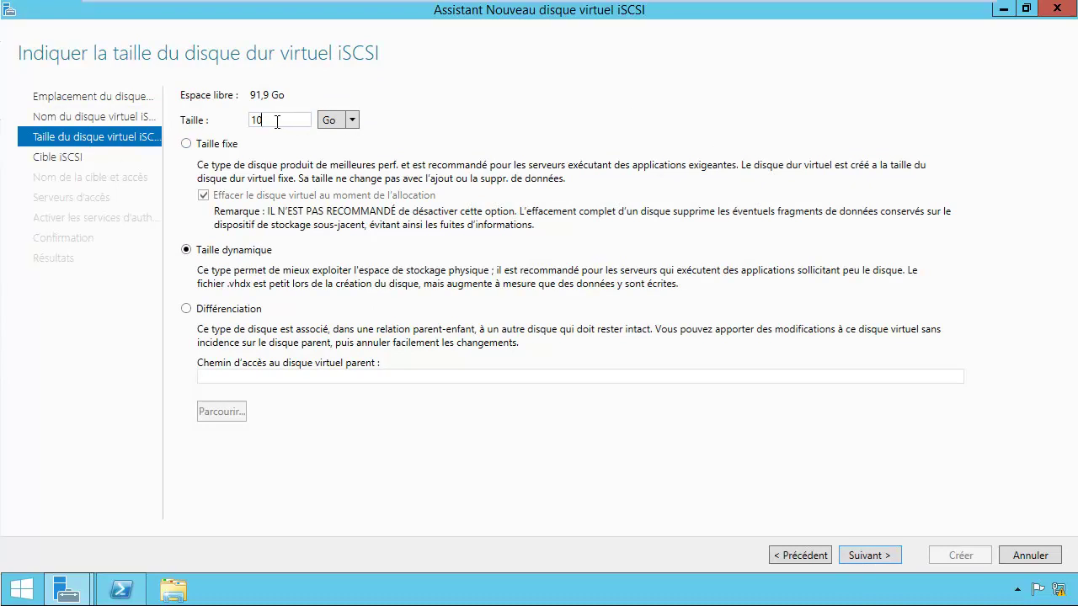
{"action": "key", "text": "BackSpace"}
{"action": "key", "text": "BackSpace"}
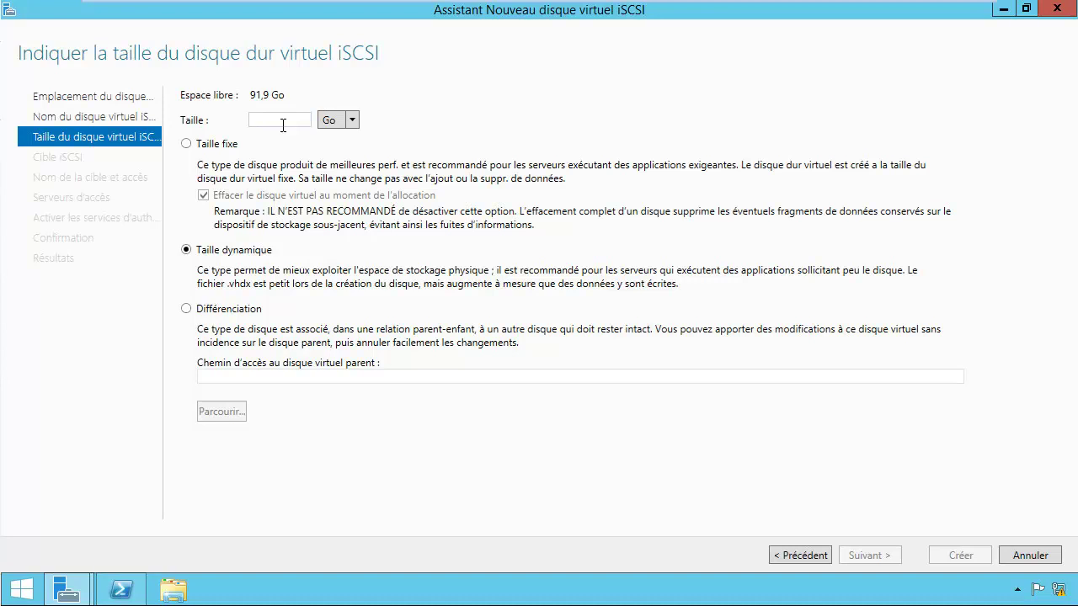
{"action": "type", "text": "5"}
{"action": "left_click", "coordinate": [875, 556]}
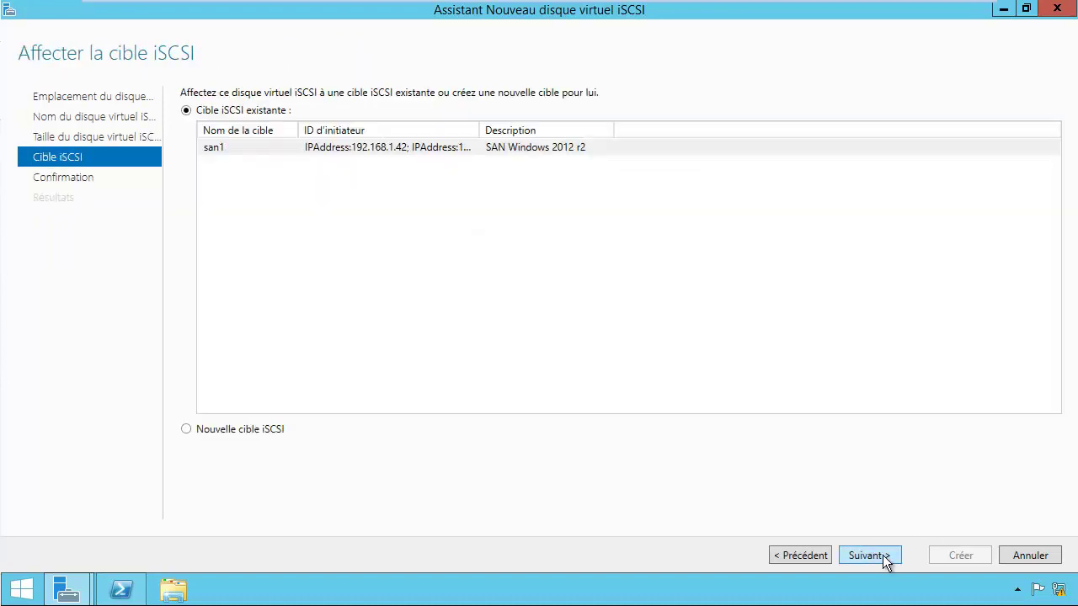
{"action": "left_click", "coordinate": [883, 560]}
{"action": "left_click", "coordinate": [944, 558]}
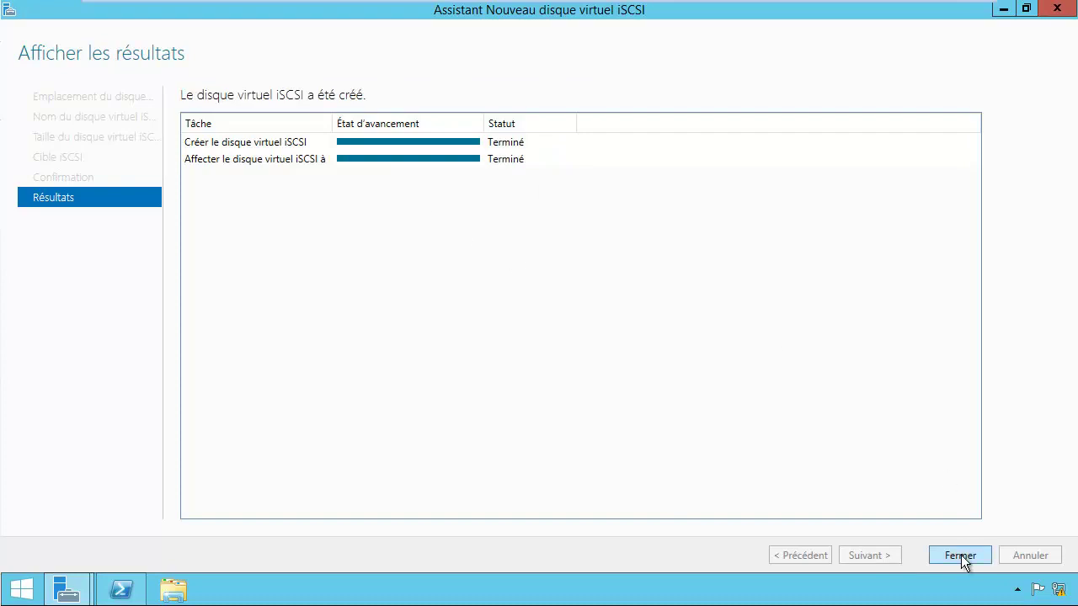
{"action": "left_click", "coordinate": [960, 556]}
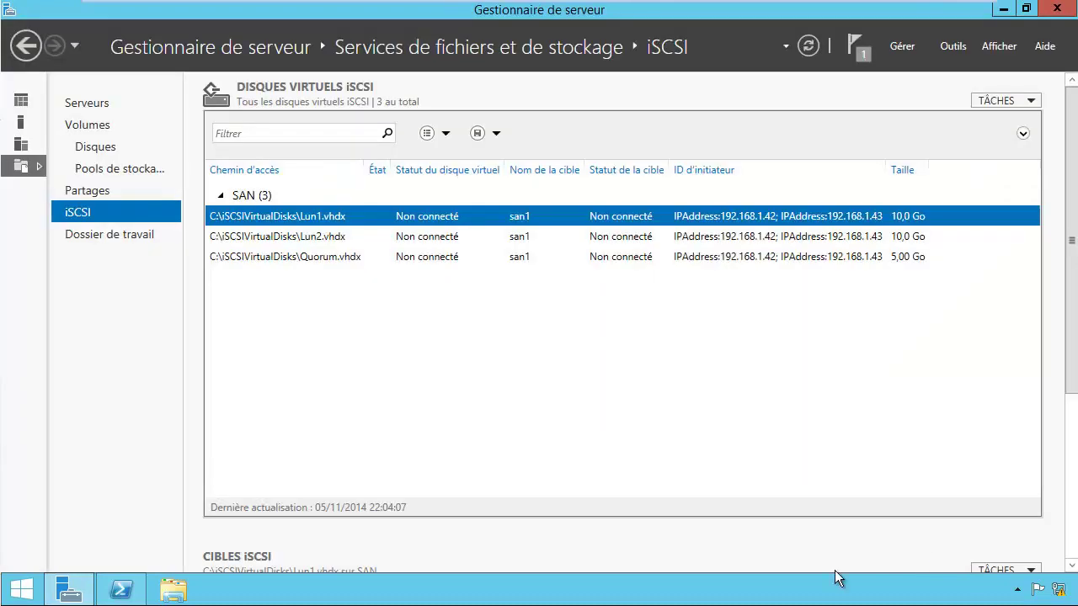
Step: Turn off Windows Firewall for domain, private and public networks from the small-icon Control Panel
{"action": "right_click", "coordinate": [28, 592]}
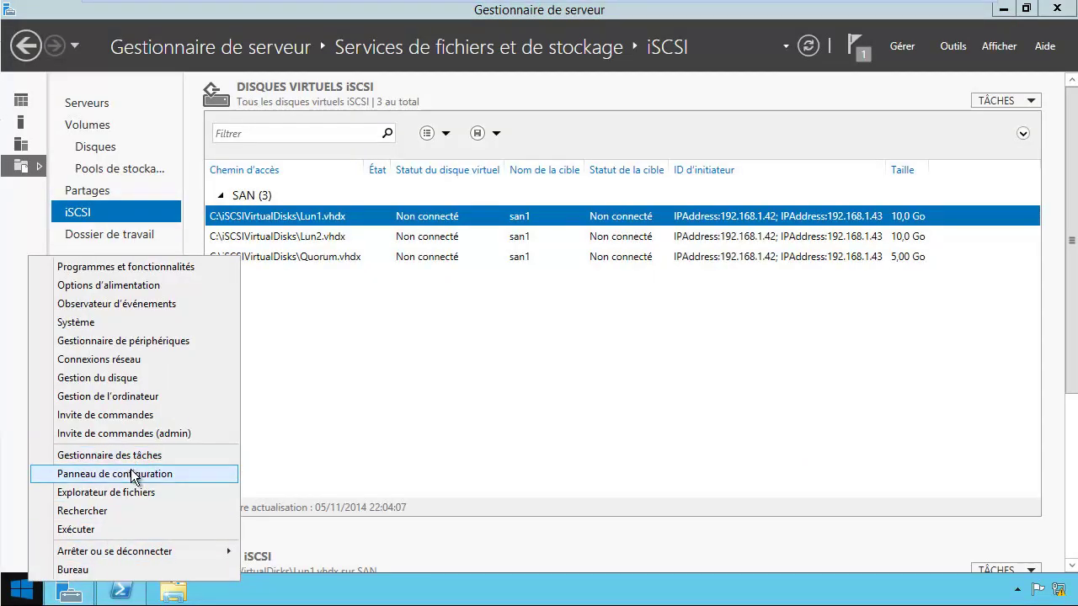
{"action": "left_click", "coordinate": [135, 474]}
{"action": "left_click", "coordinate": [795, 126]}
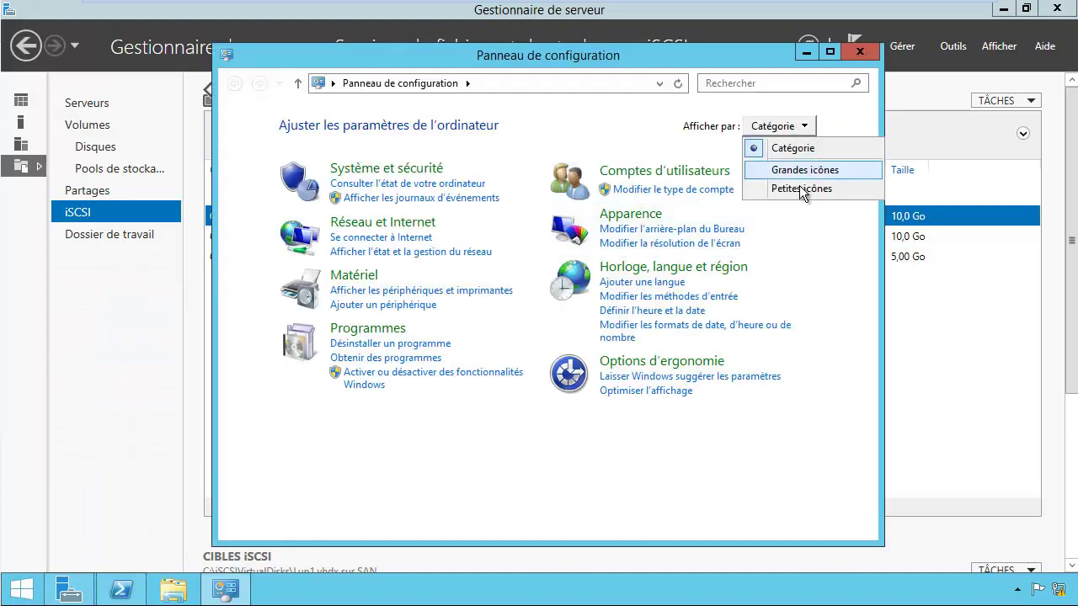
{"action": "left_click", "coordinate": [801, 189]}
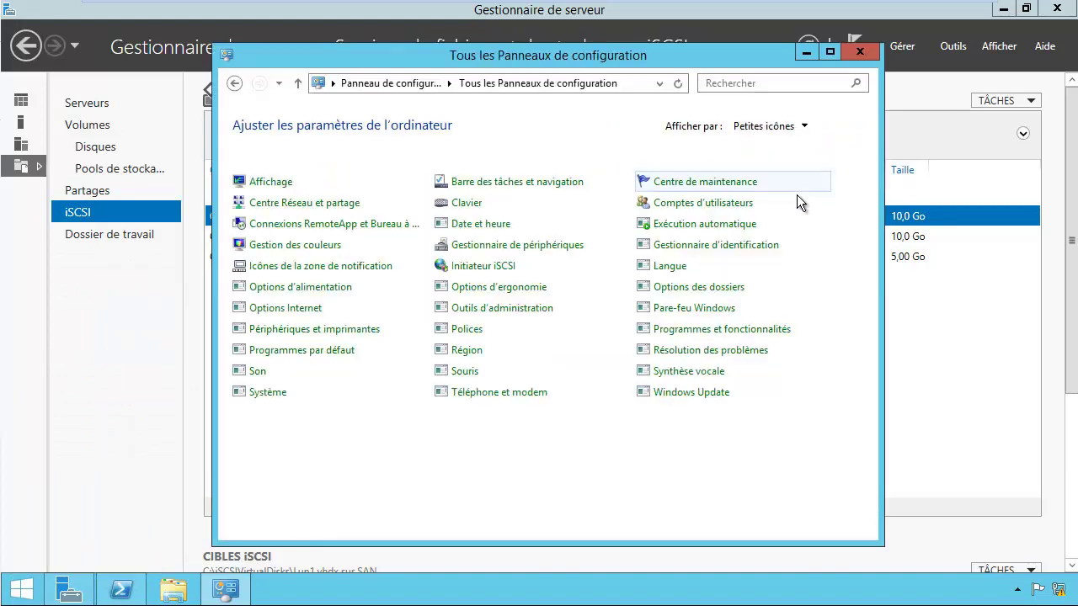
{"action": "left_click", "coordinate": [670, 308]}
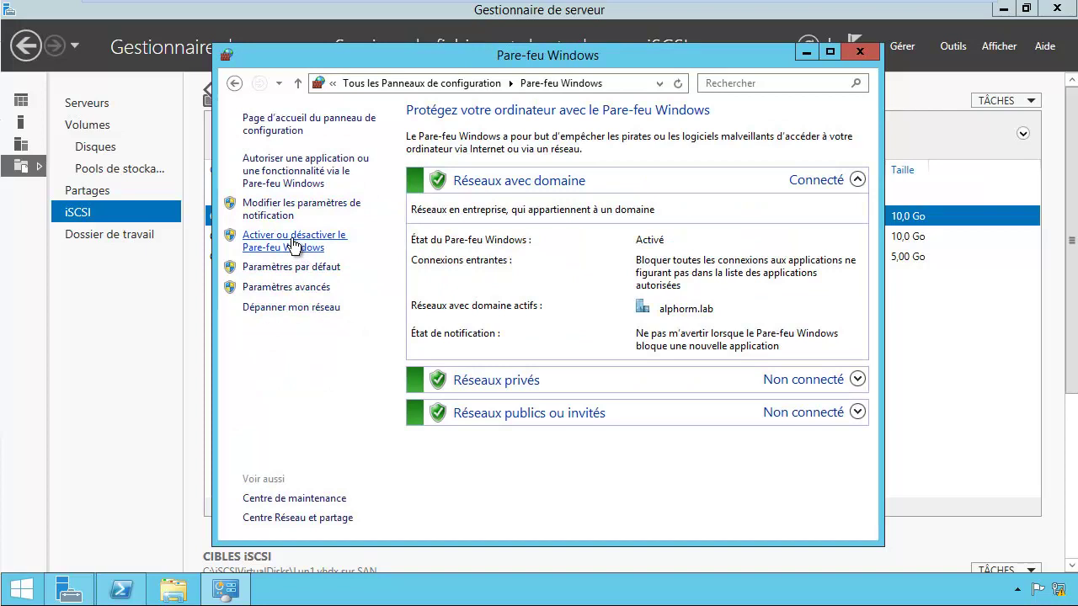
{"action": "left_click", "coordinate": [293, 206]}
{"action": "left_click", "coordinate": [378, 252]}
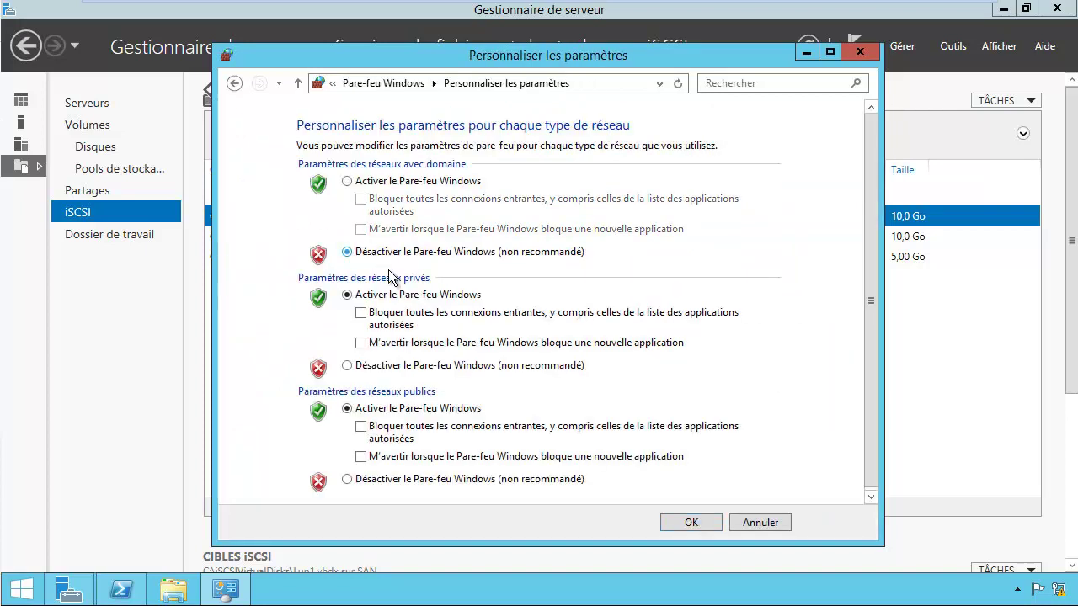
{"action": "left_click", "coordinate": [385, 480]}
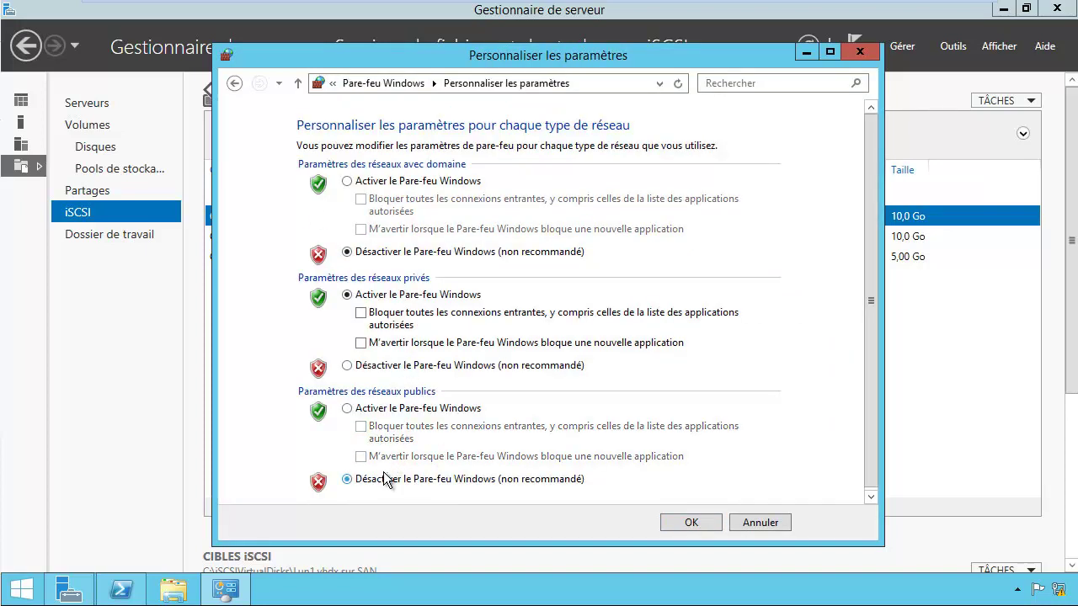
{"action": "left_click", "coordinate": [377, 367]}
{"action": "left_click", "coordinate": [692, 523]}
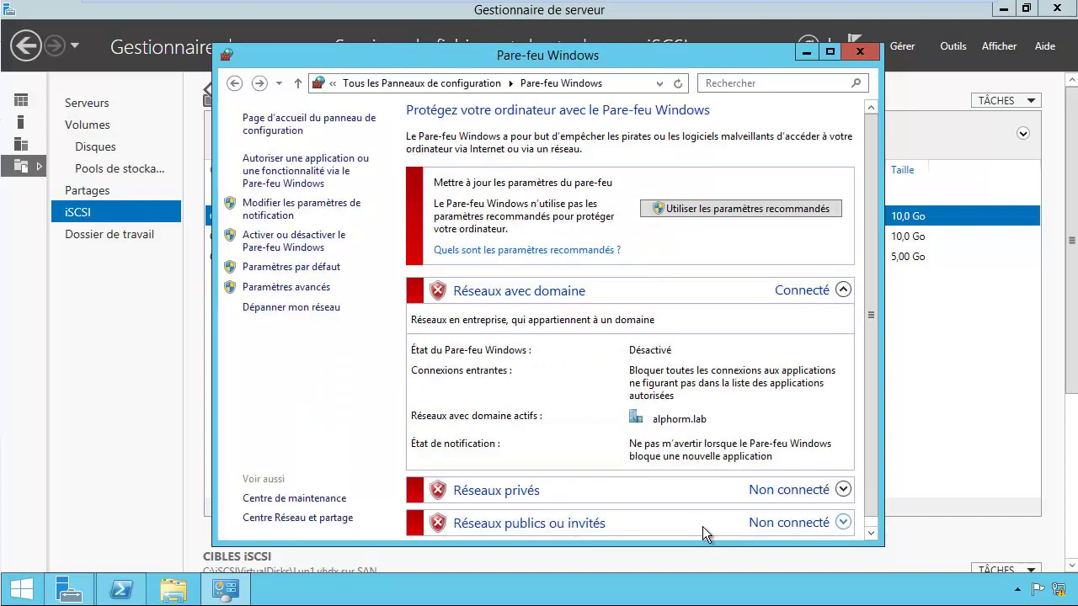
{"action": "left_click", "coordinate": [910, 29]}
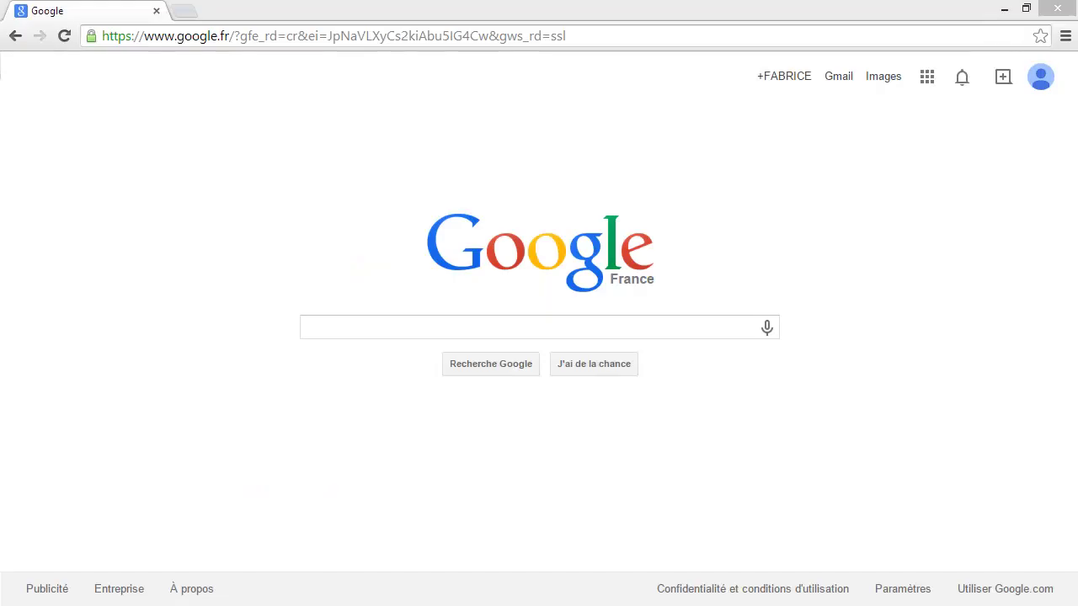
Step: Search Google for 'sql 2012 cluster installation' in French and open the MSDN failover cluster article
{"action": "left_click", "coordinate": [417, 324]}
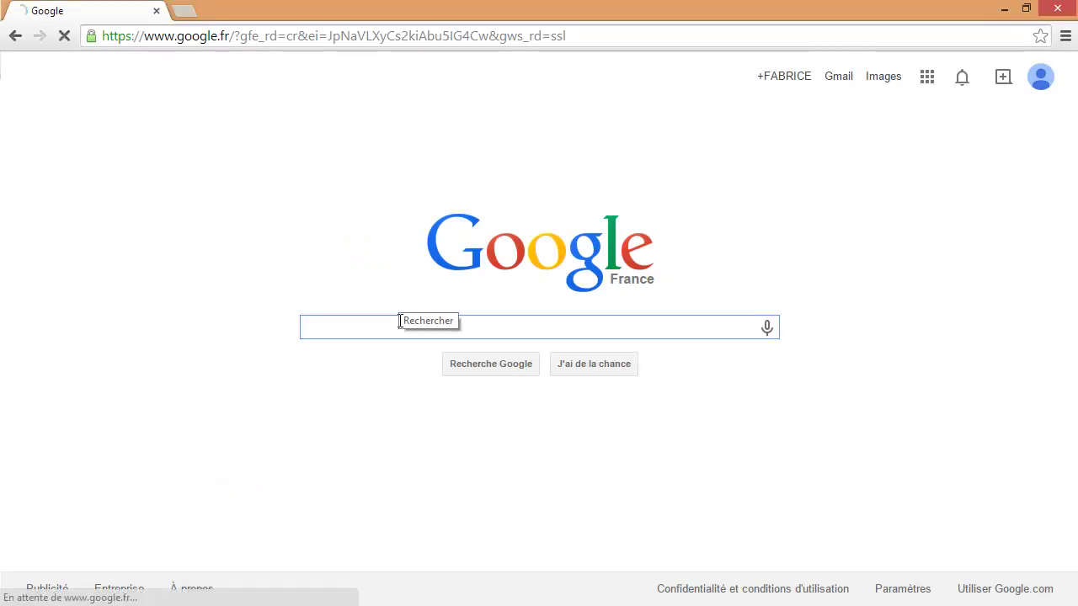
{"action": "type", "text": "sql 2012 clust"}
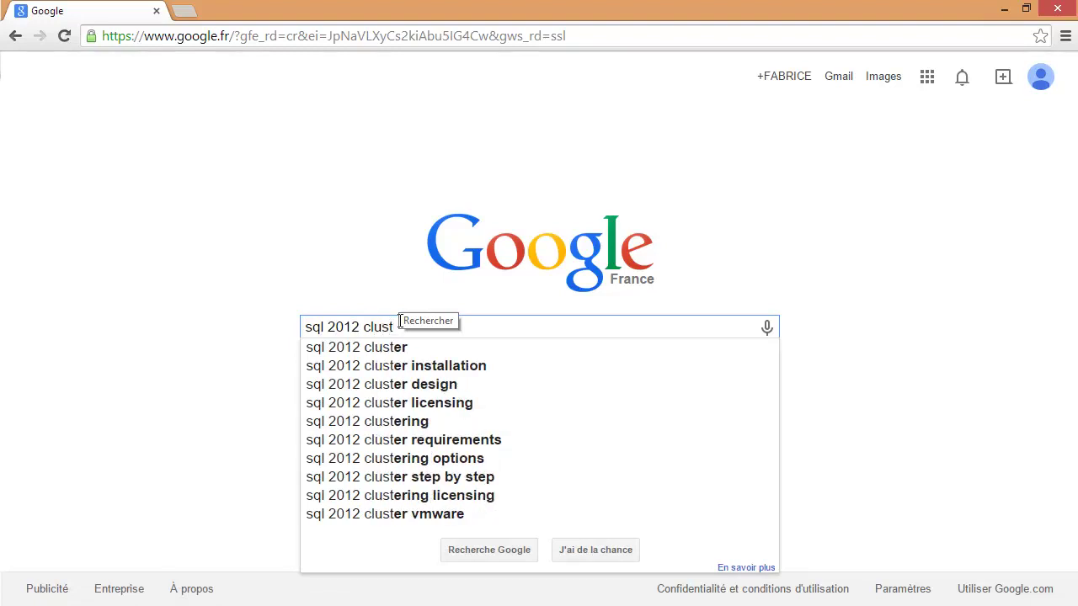
{"action": "key", "text": "Down"}
{"action": "key", "text": "Down"}
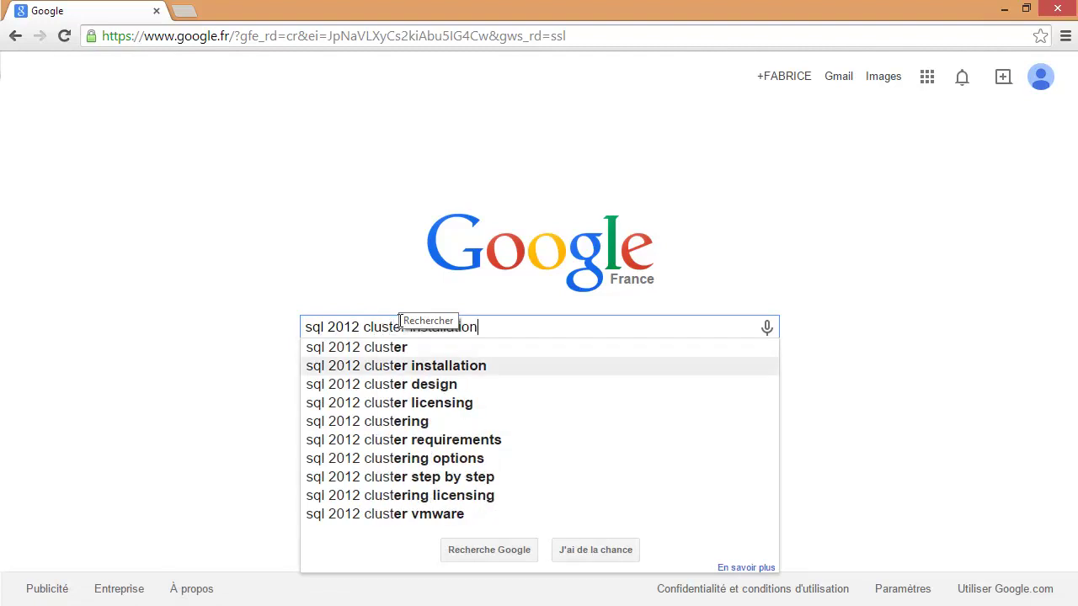
{"action": "key", "text": "Return"}
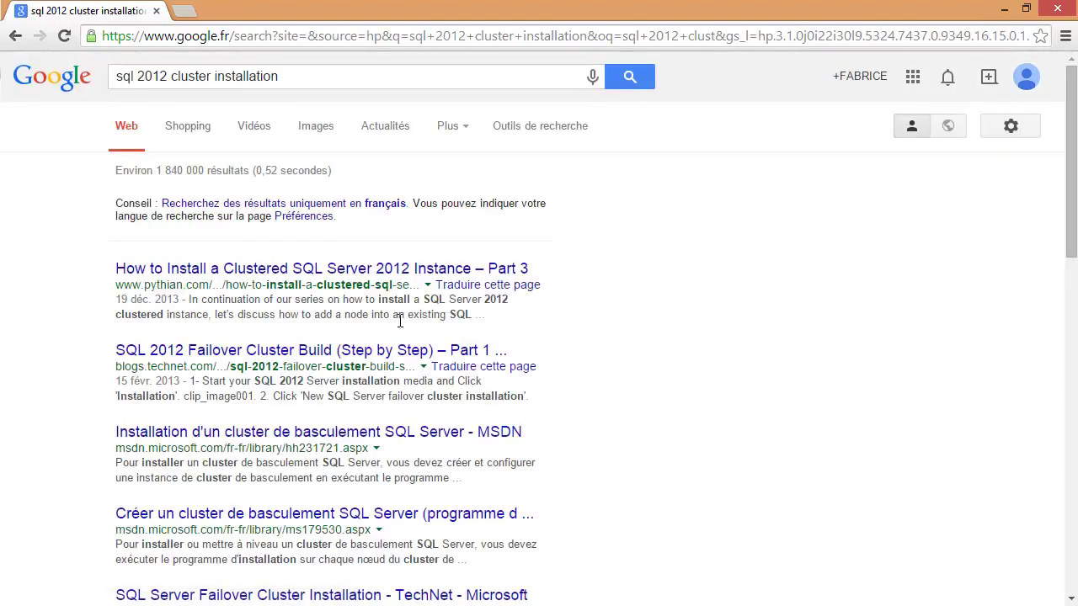
{"action": "left_click", "coordinate": [272, 210]}
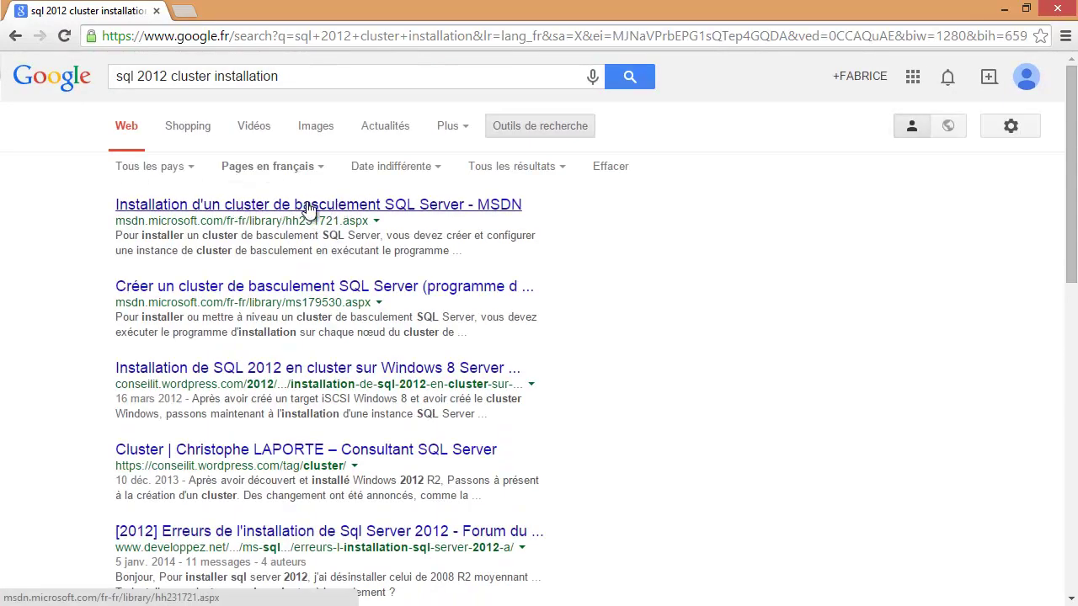
{"action": "left_click", "coordinate": [281, 287]}
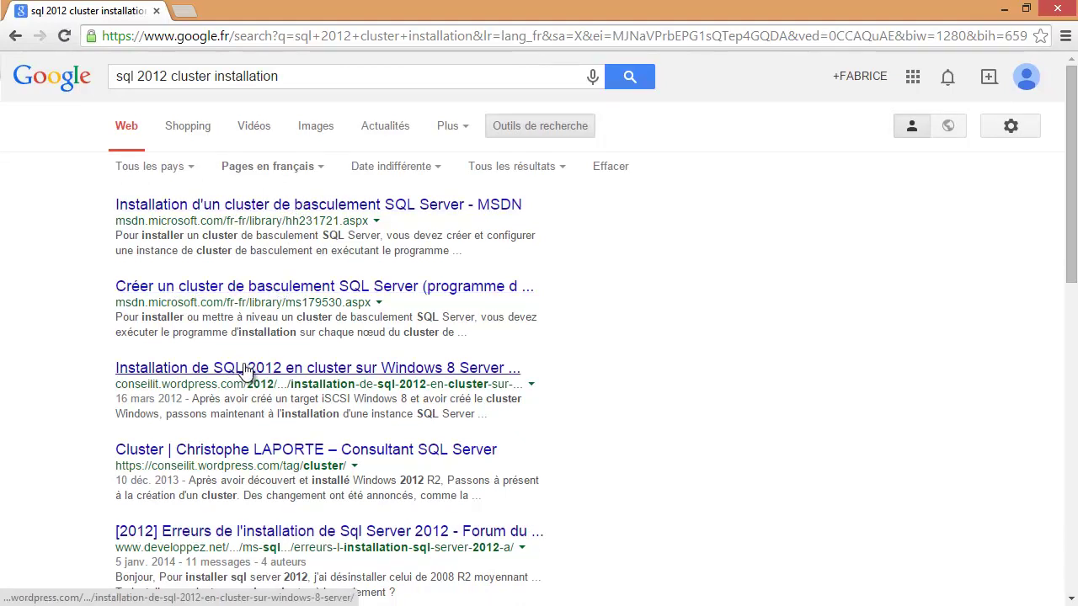
{"action": "left_click", "coordinate": [308, 206]}
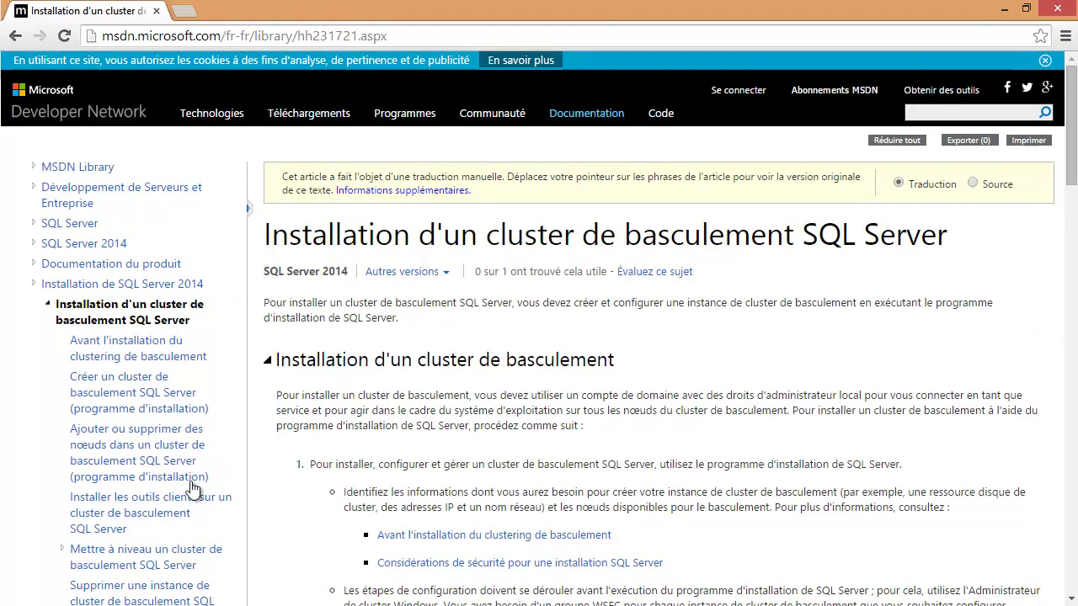
Step: Scroll through the MSDN article on installing a SQL Server failover cluster
{"action": "scroll", "coordinate": [657, 337], "scroll_direction": "down", "scroll_amount": 5}
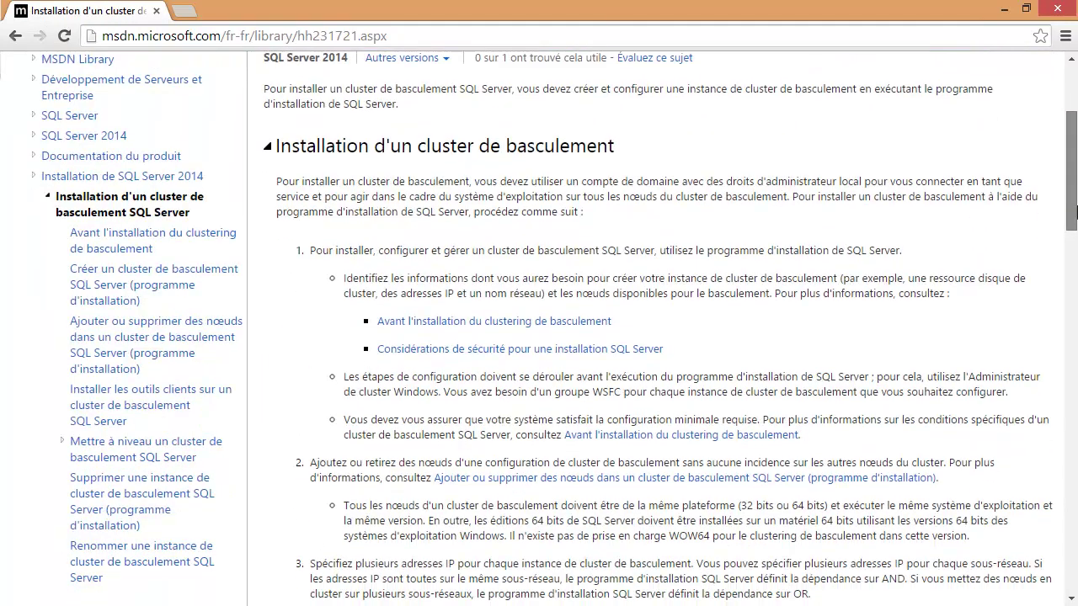
{"action": "scroll", "coordinate": [670, 328], "scroll_direction": "down", "scroll_amount": 3}
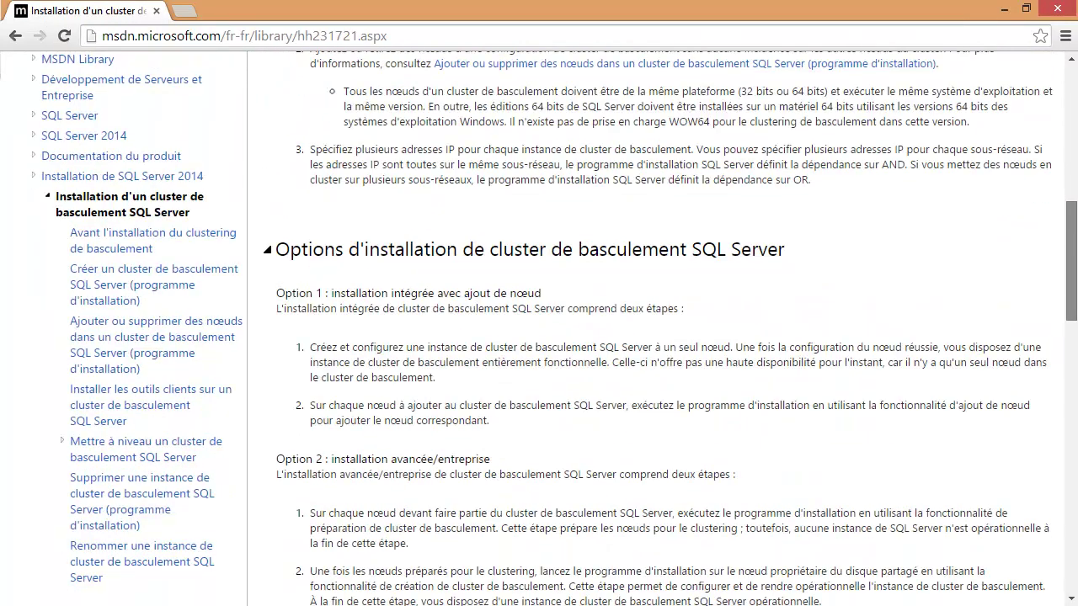
{"action": "scroll", "coordinate": [730, 337], "scroll_direction": "down", "scroll_amount": 4}
{"action": "scroll", "coordinate": [731, 171], "scroll_direction": "up", "scroll_amount": 15}
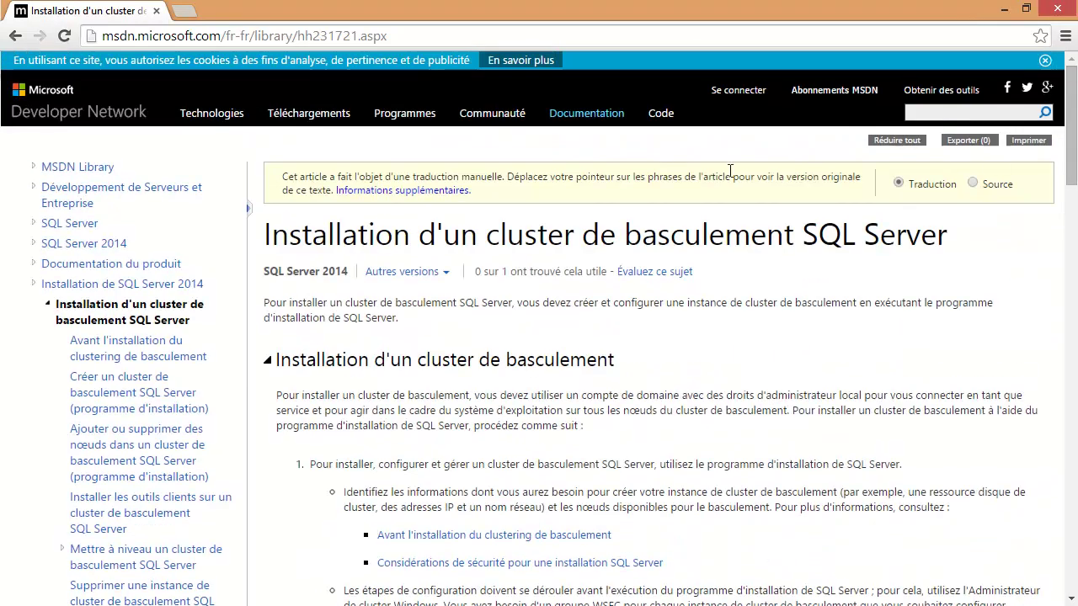
Step: Go back to the search results and replace the query with '2012 r2 cluster file'
{"action": "left_click", "coordinate": [15, 35]}
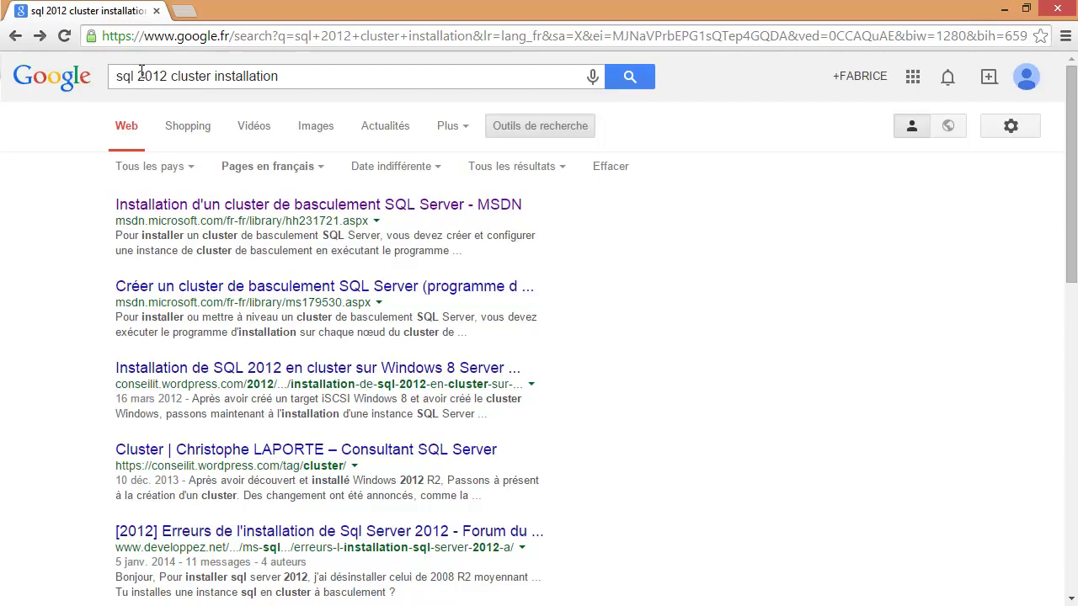
{"action": "left_click_drag", "start_coordinate": [119, 76], "coordinate": [337, 77]}
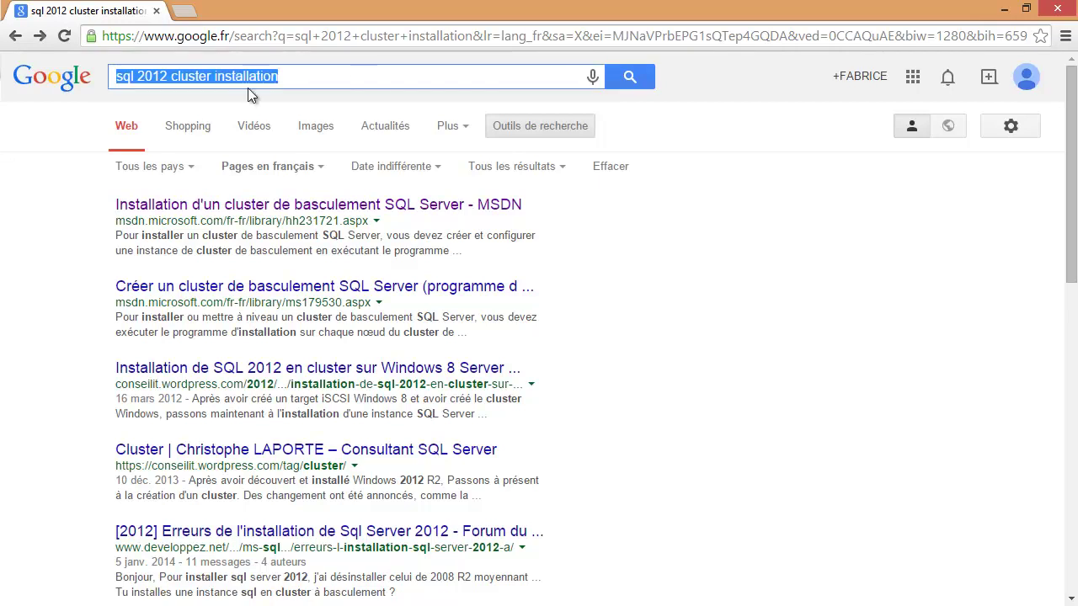
{"action": "type", "text": "2012 r2"}
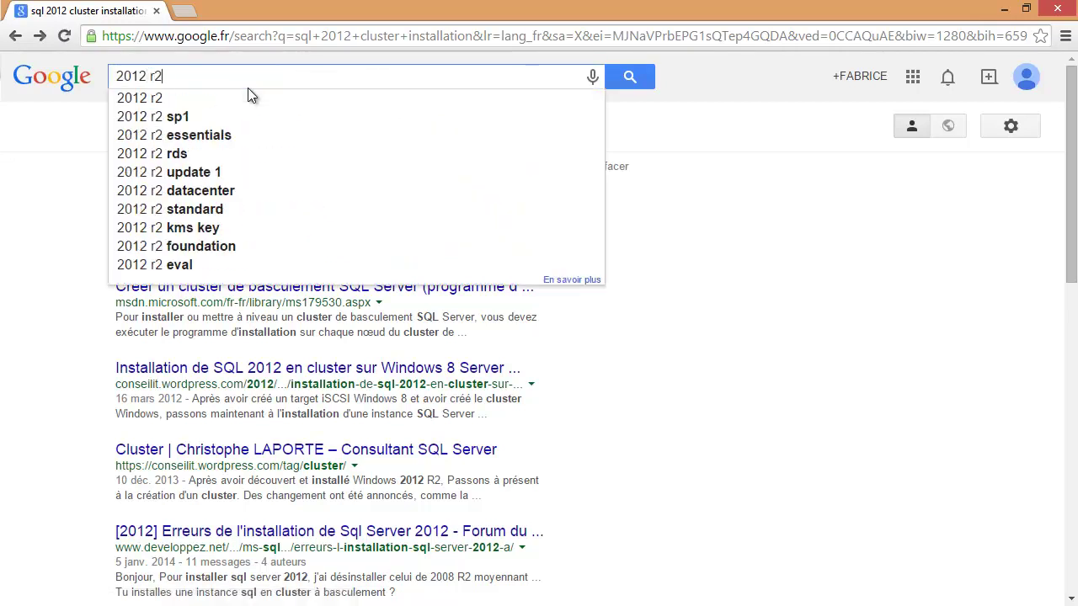
{"action": "type", "text": " cluster "}
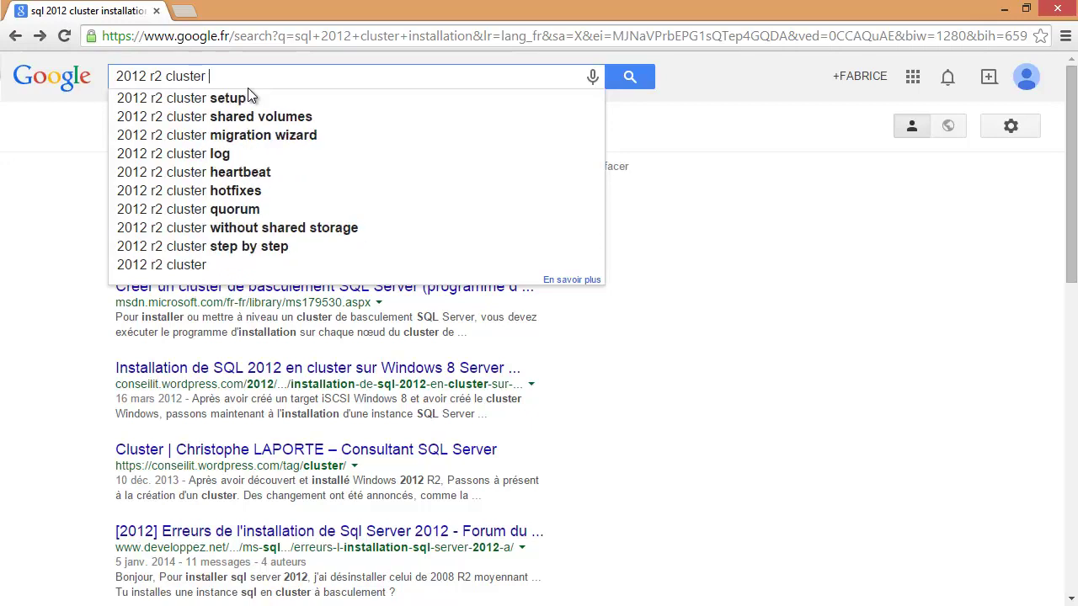
{"action": "type", "text": "file"}
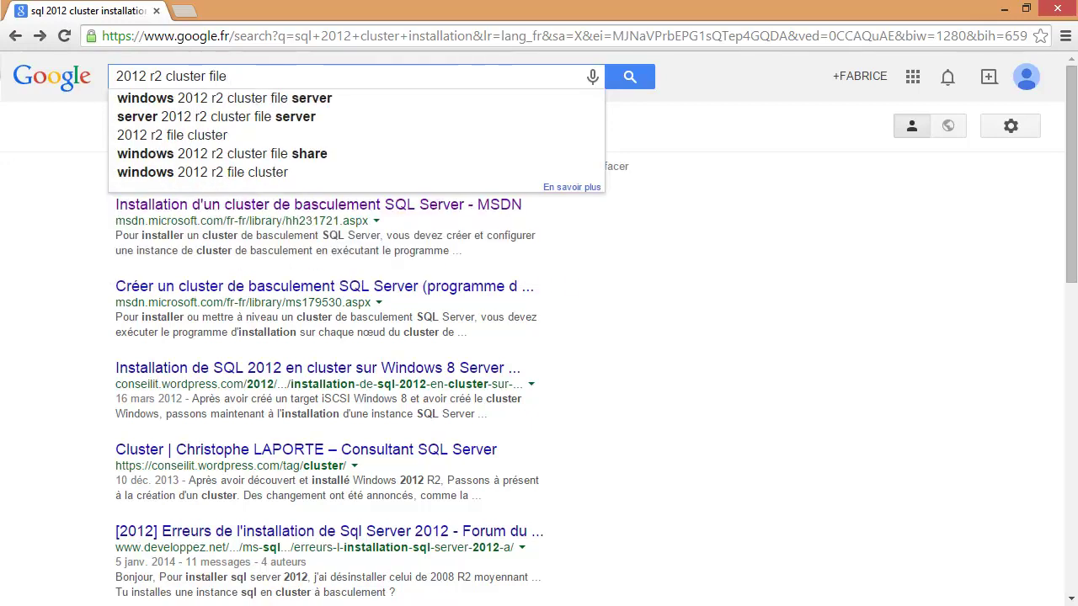
Step: Choose the 'windows 2012 r2 cluster file server' suggestion to run that search
{"action": "left_click", "coordinate": [330, 97]}
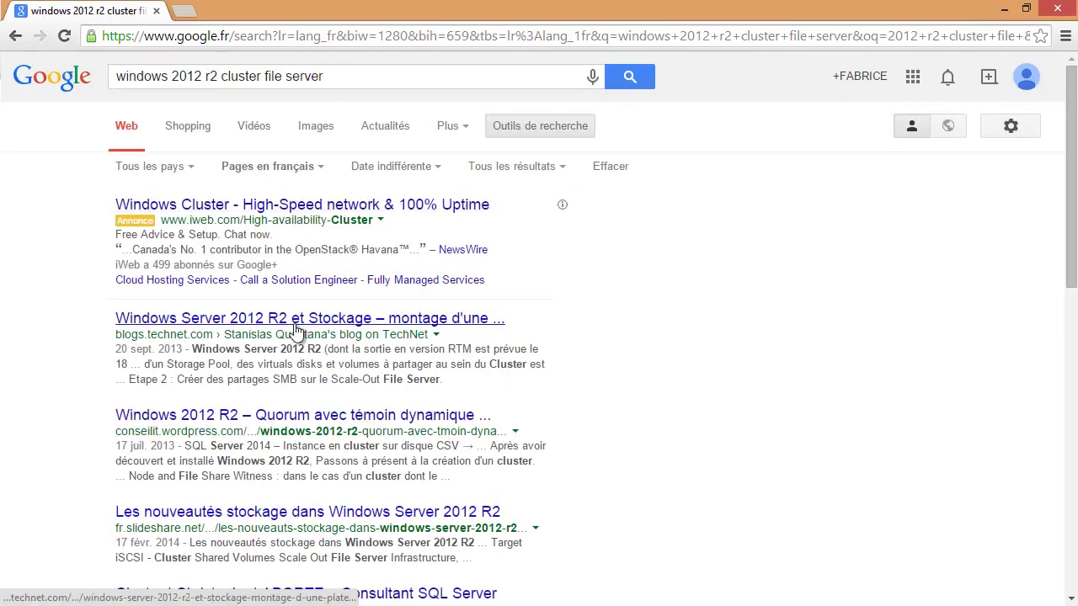
Step: Open the 'Windows Server 2012 R2 et Stockage' TechNet article, skim its SOFS screenshots, then minimize Chrome
{"action": "left_click", "coordinate": [260, 320]}
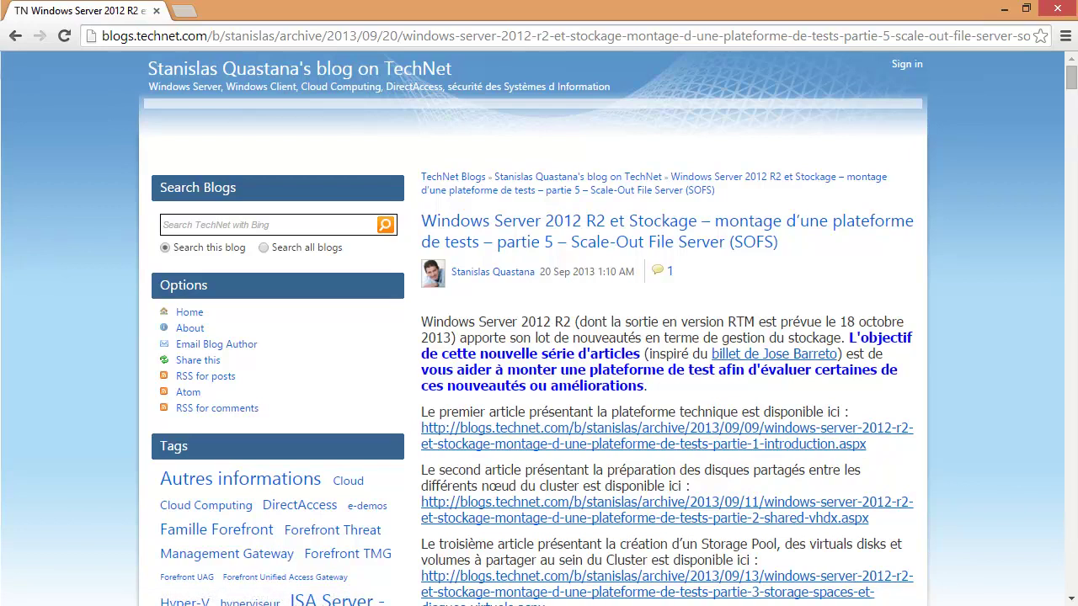
{"action": "left_click_drag", "start_coordinate": [1075, 88], "coordinate": [1074, 110]}
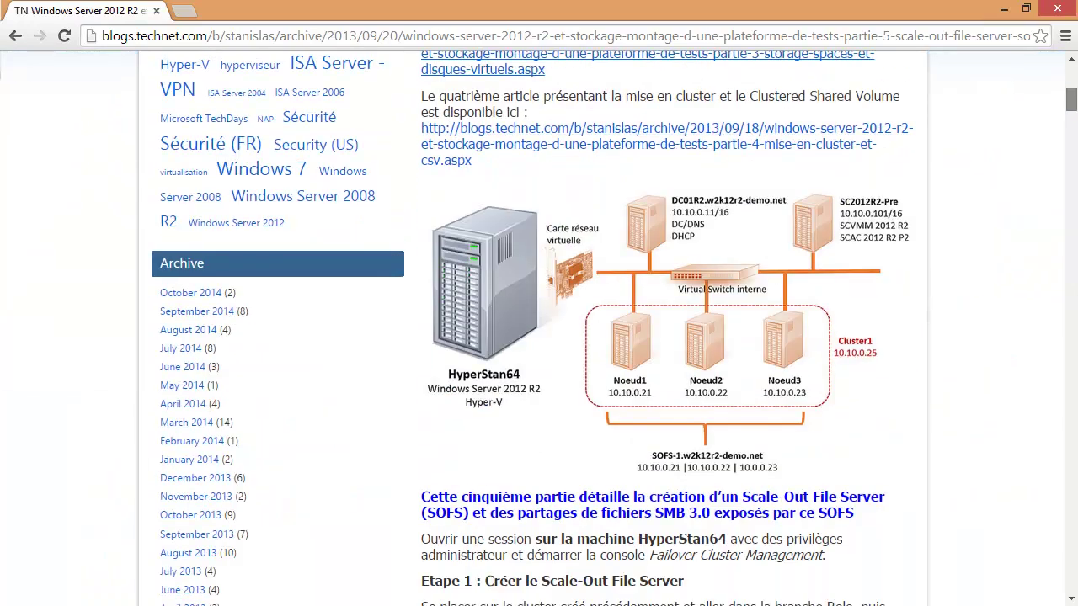
{"action": "scroll", "coordinate": [539, 328], "scroll_direction": "down", "scroll_amount": 2}
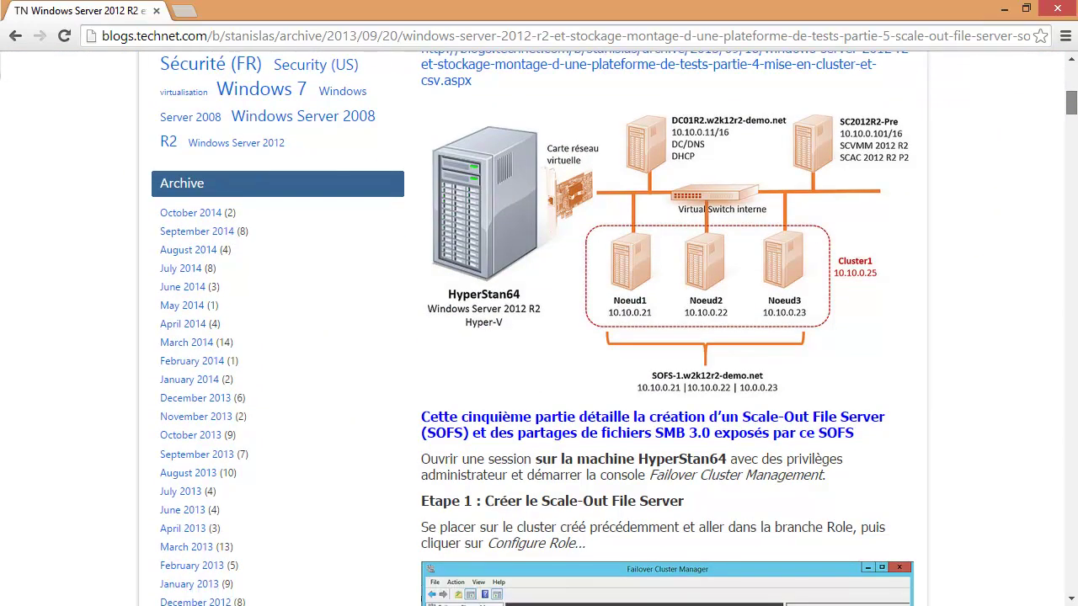
{"action": "scroll", "coordinate": [666, 329], "scroll_direction": "down", "scroll_amount": 3}
{"action": "scroll", "coordinate": [666, 328], "scroll_direction": "down", "scroll_amount": 8}
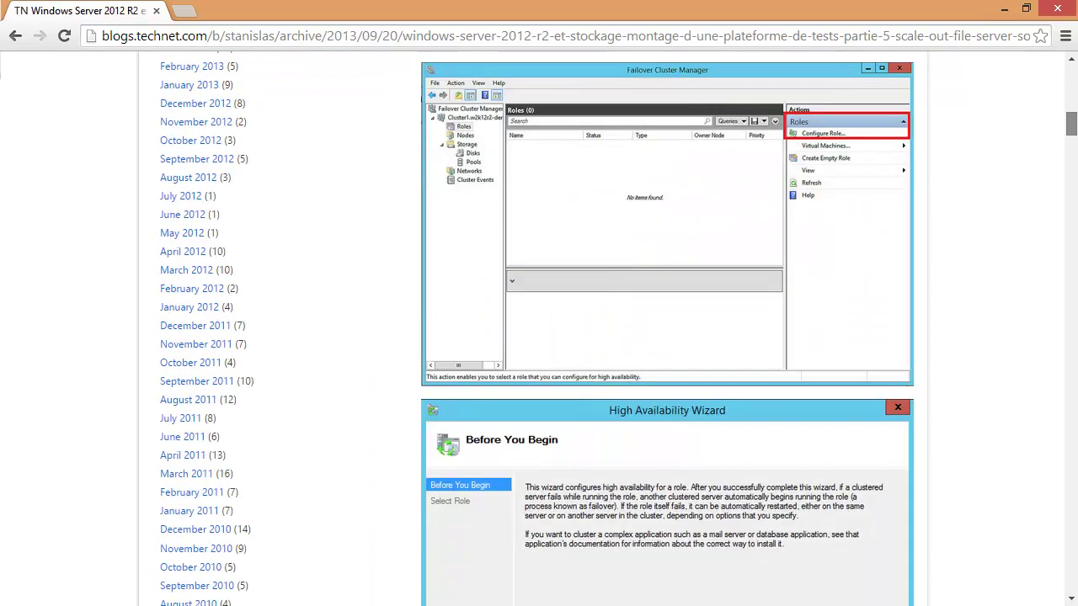
{"action": "scroll", "coordinate": [665, 329], "scroll_direction": "down", "scroll_amount": 7}
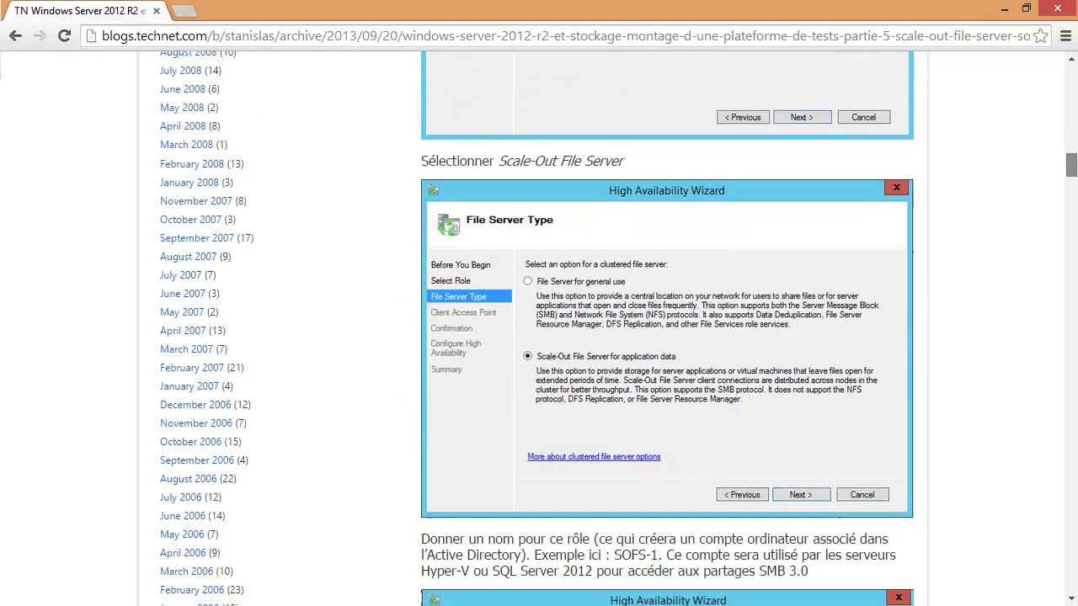
{"action": "scroll", "coordinate": [666, 328], "scroll_direction": "down", "scroll_amount": 14}
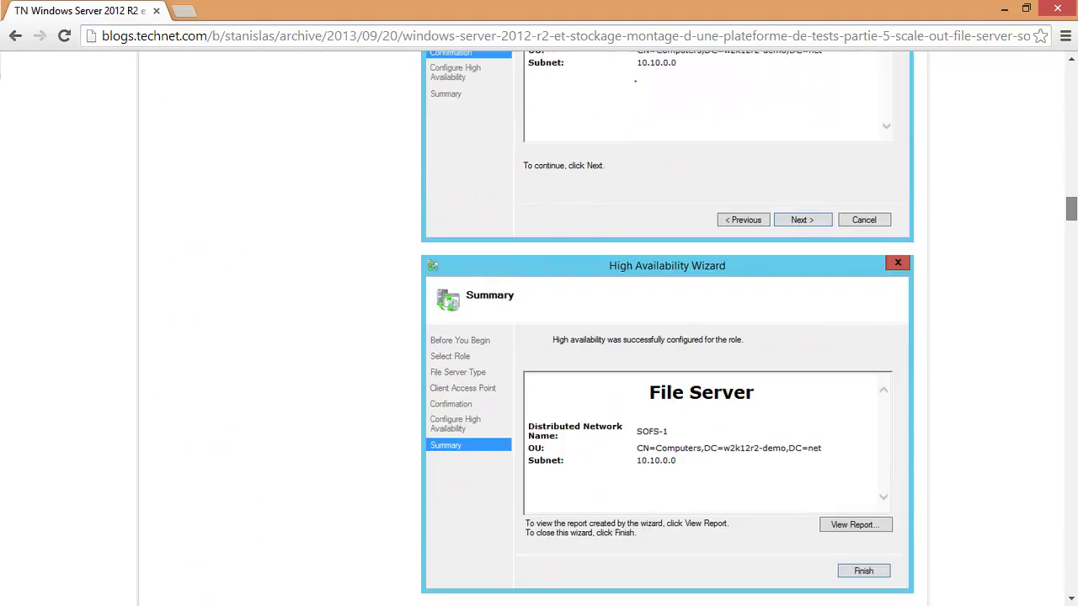
{"action": "scroll", "coordinate": [665, 328], "scroll_direction": "down", "scroll_amount": 18}
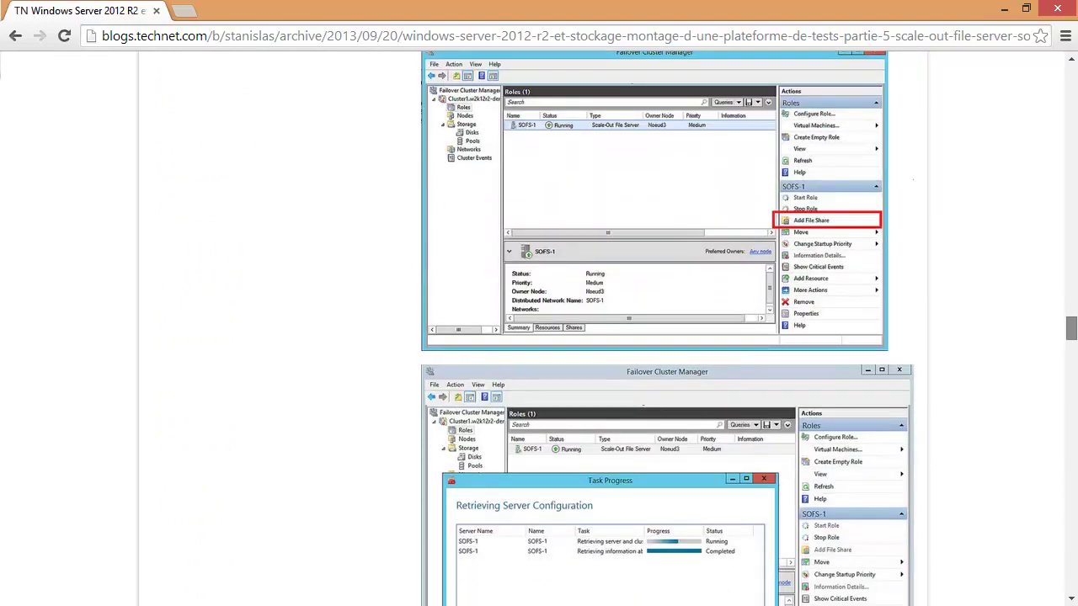
{"action": "scroll", "coordinate": [665, 329], "scroll_direction": "up", "scroll_amount": 20}
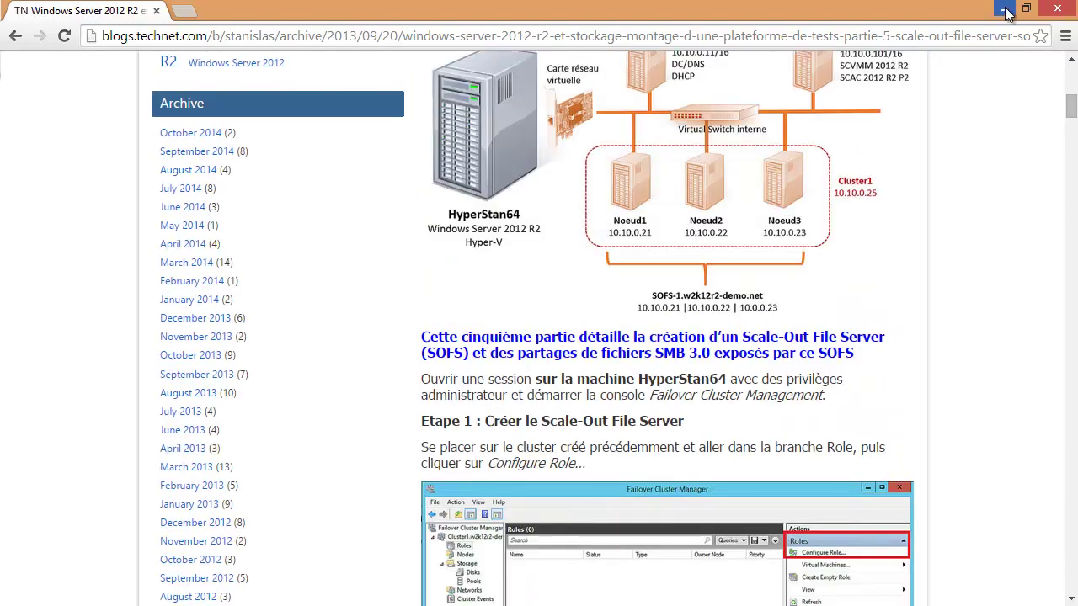
{"action": "left_click", "coordinate": [1004, 9]}
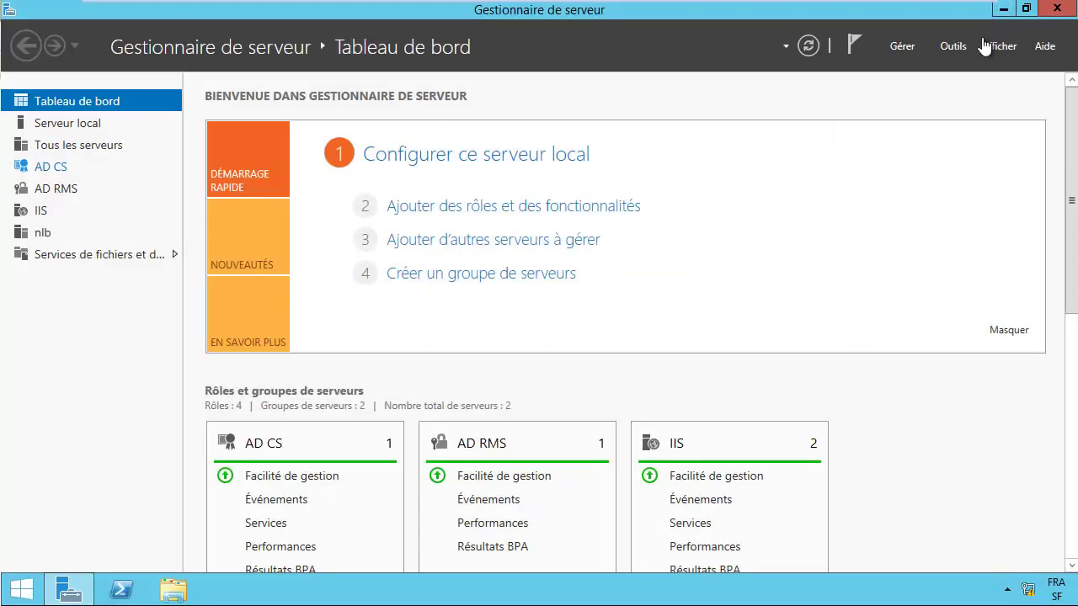
Step: Launch Initiateur iSCSI from Server Manager's Outils menu
{"action": "left_click", "coordinate": [904, 48]}
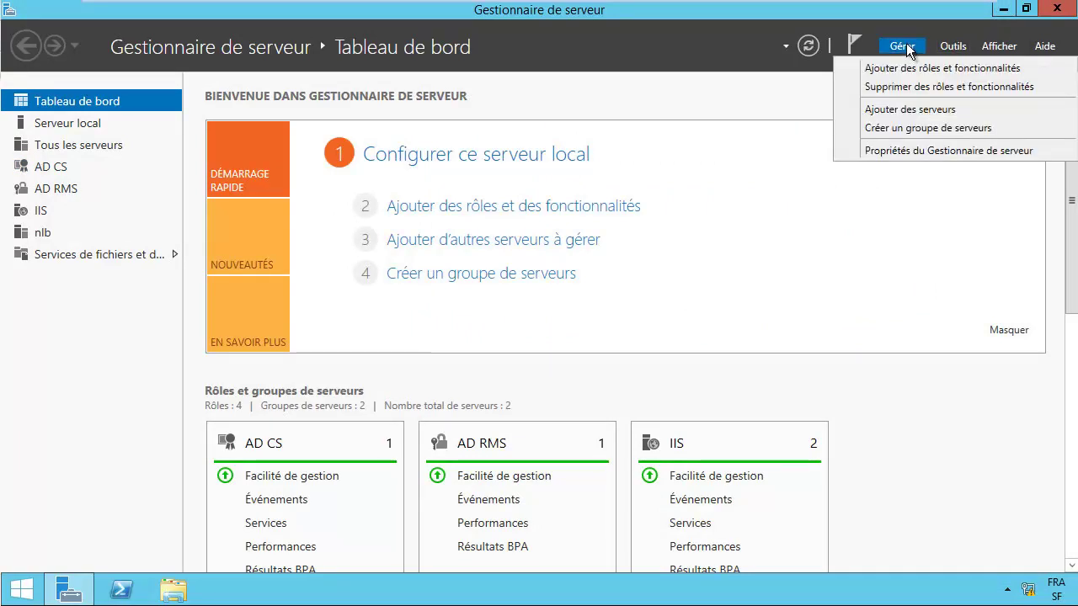
{"action": "left_click", "coordinate": [949, 45]}
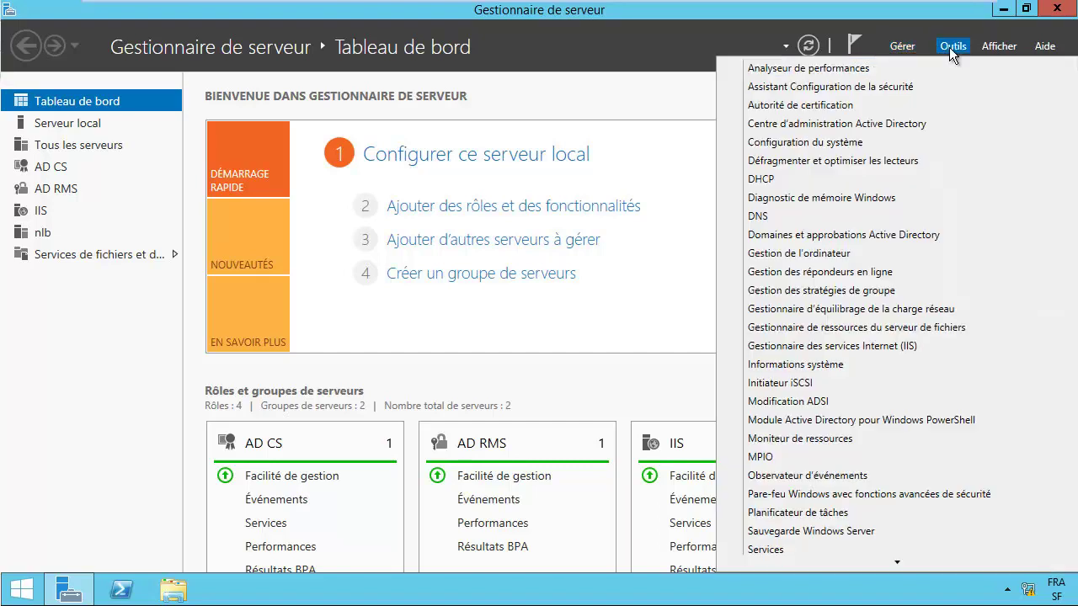
{"action": "left_click", "coordinate": [797, 383]}
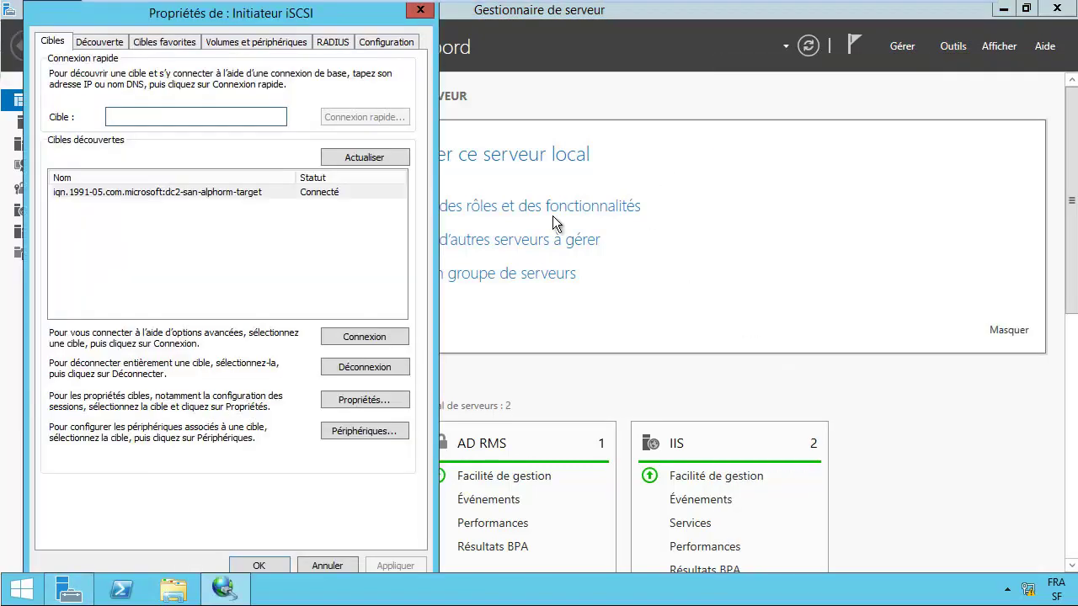
Step: Bind the available volume E:\ to the initiator with Configuration automatique
{"action": "left_click", "coordinate": [192, 194]}
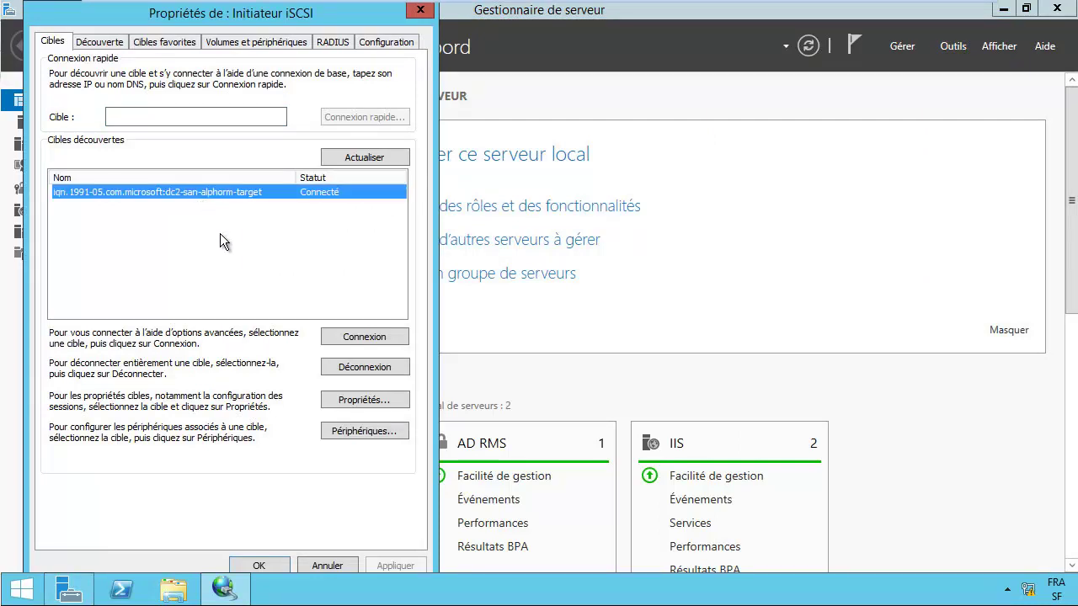
{"action": "left_click_drag", "start_coordinate": [252, 12], "coordinate": [487, 34]}
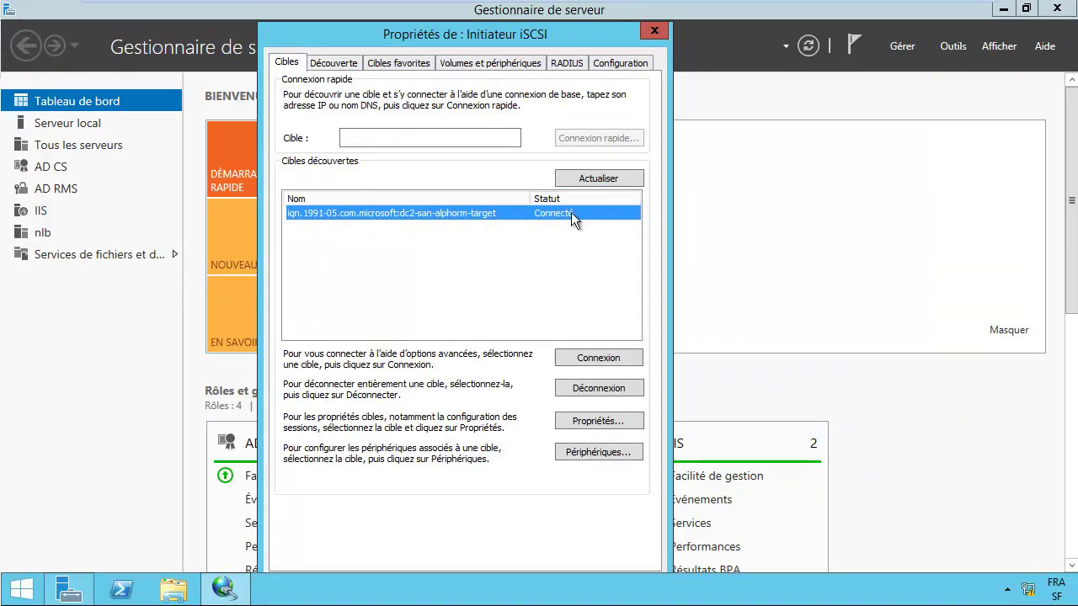
{"action": "left_click", "coordinate": [346, 66]}
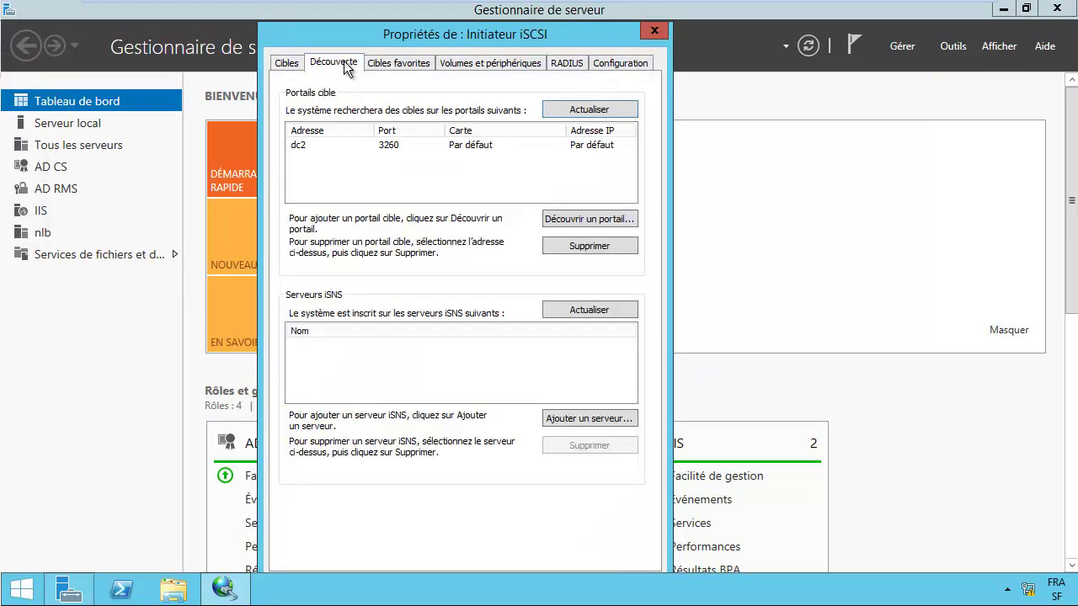
{"action": "left_click", "coordinate": [302, 148]}
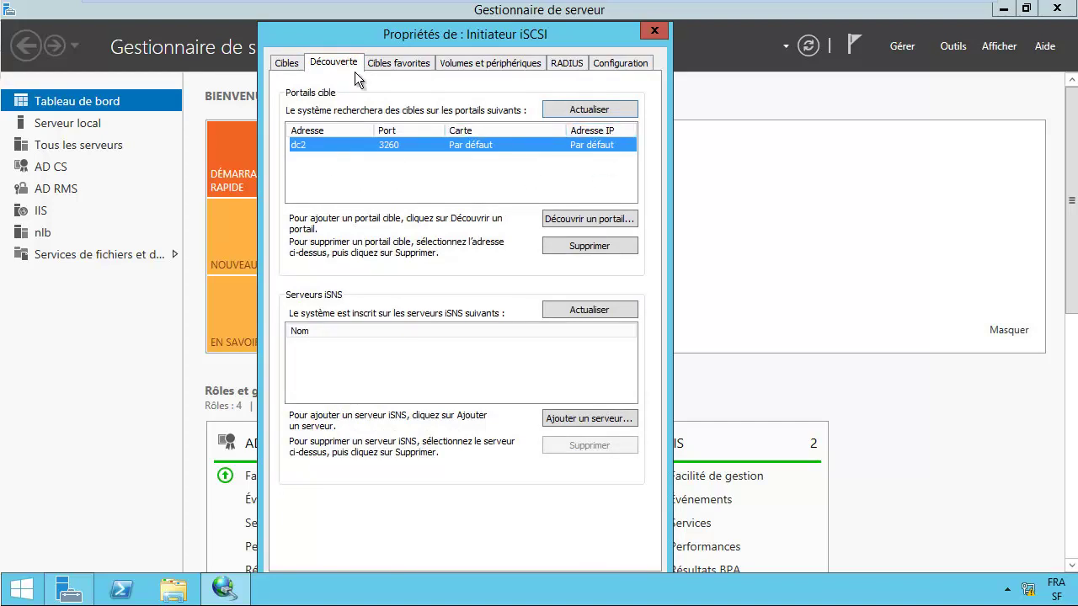
{"action": "left_click", "coordinate": [285, 64]}
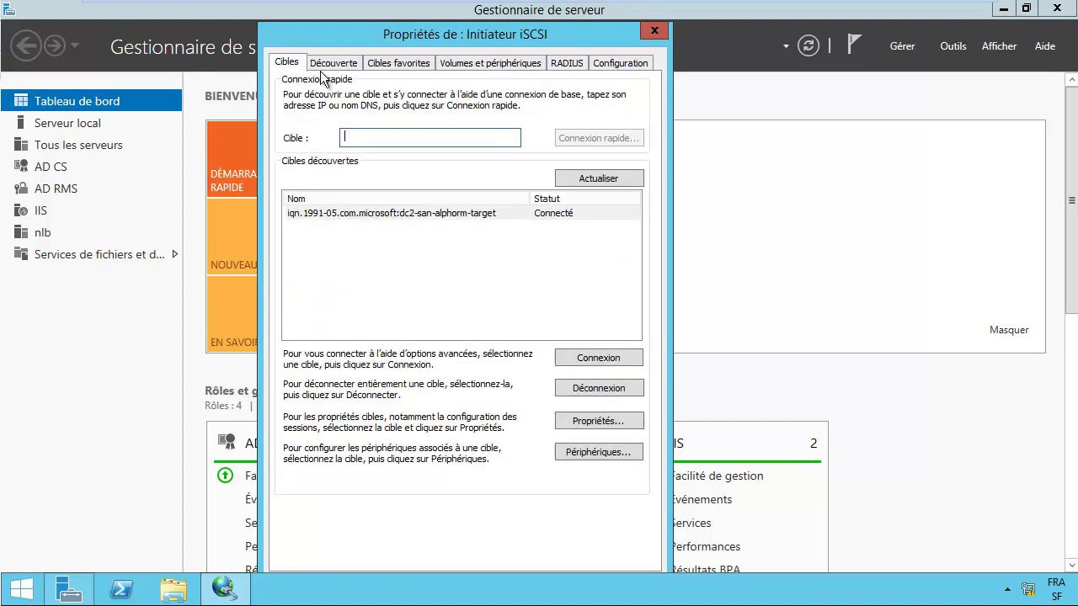
{"action": "left_click", "coordinate": [446, 213]}
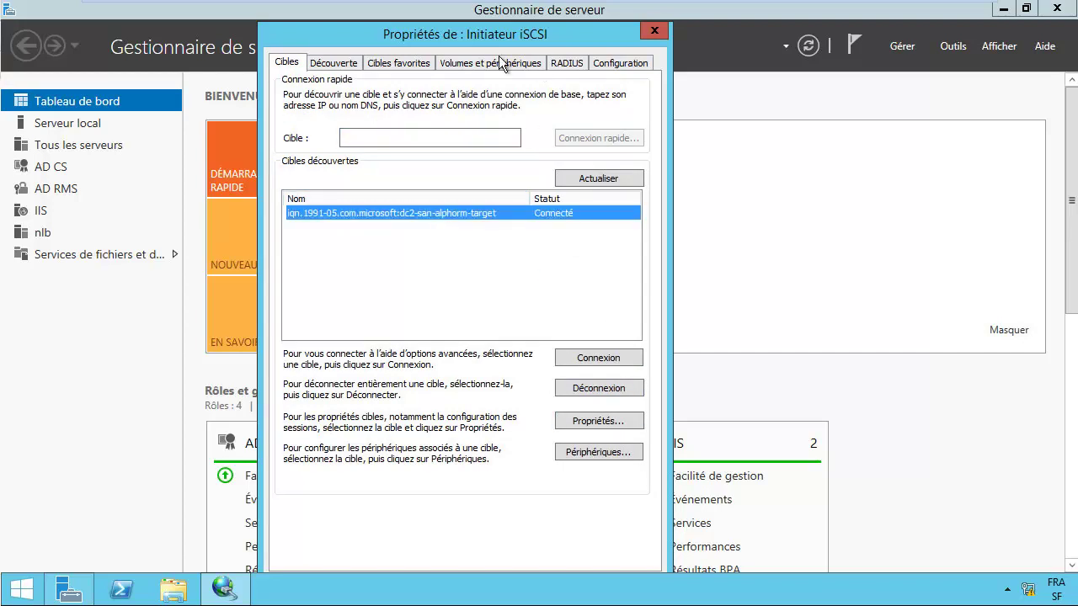
{"action": "left_click", "coordinate": [473, 68]}
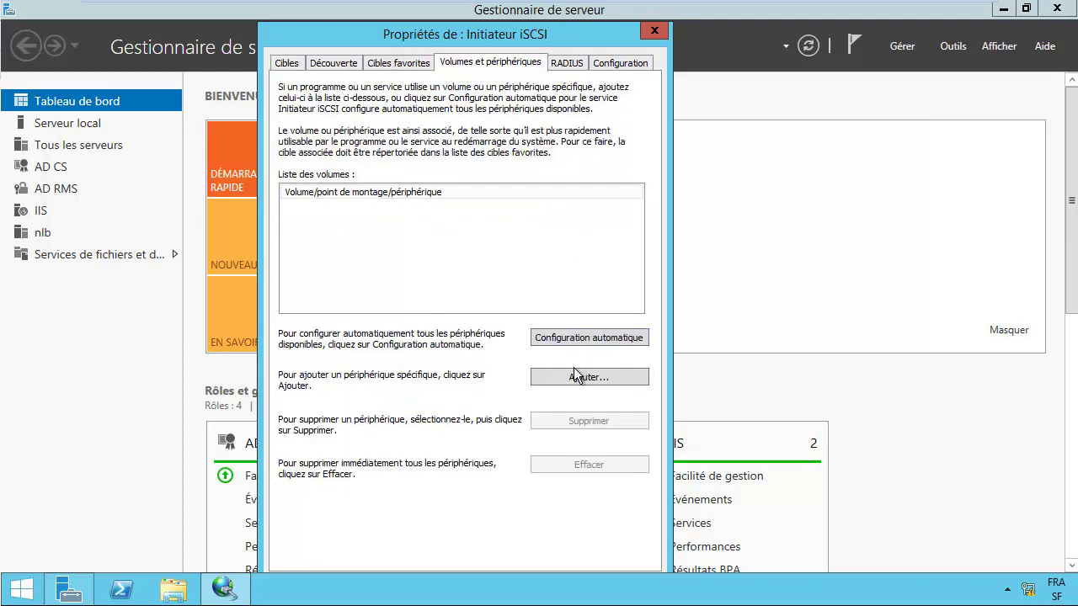
{"action": "left_click", "coordinate": [582, 337]}
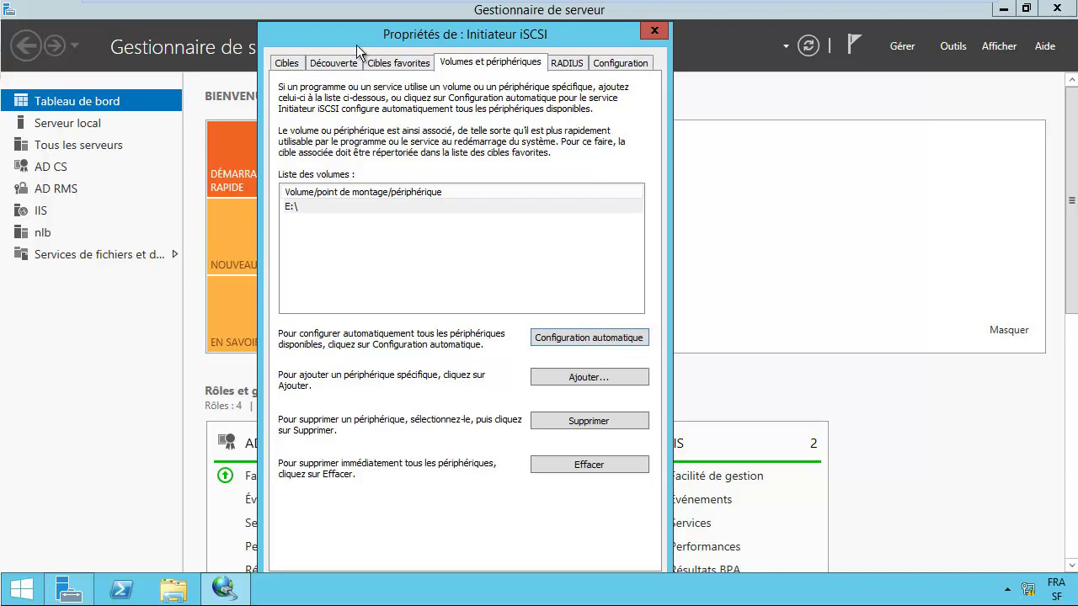
Step: Remove the dc2 target portal from Découverte and return to Cibles
{"action": "left_click", "coordinate": [342, 71]}
{"action": "left_click", "coordinate": [377, 149]}
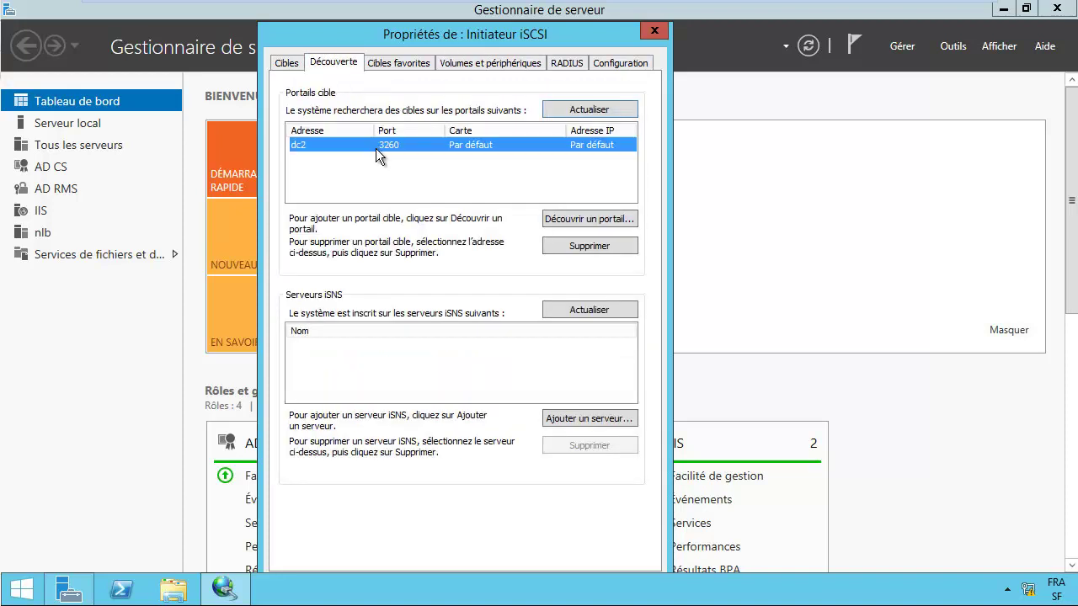
{"action": "left_click", "coordinate": [573, 245]}
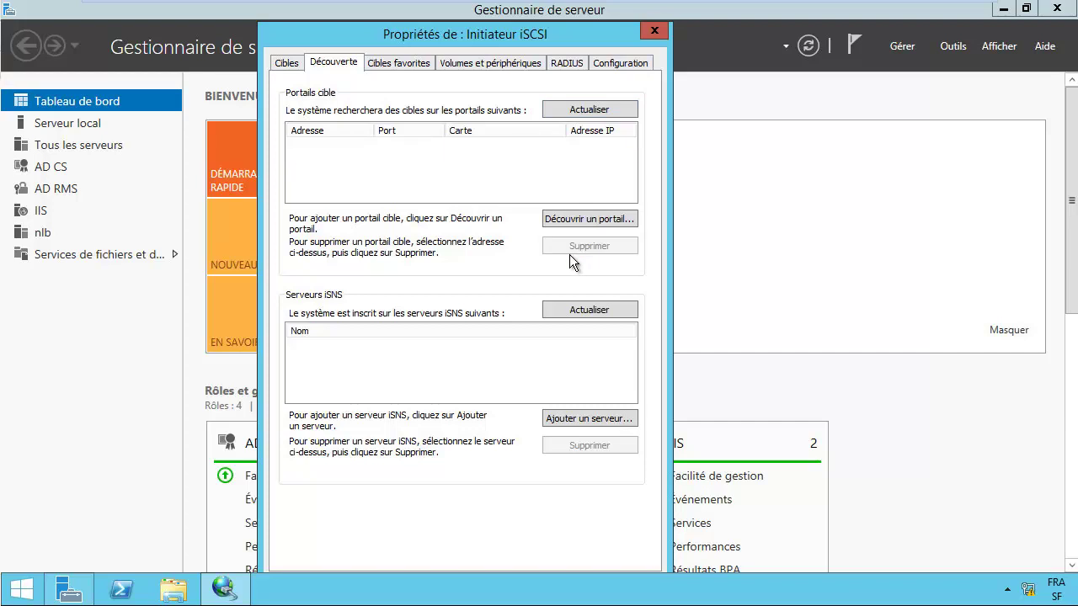
{"action": "left_click", "coordinate": [287, 63]}
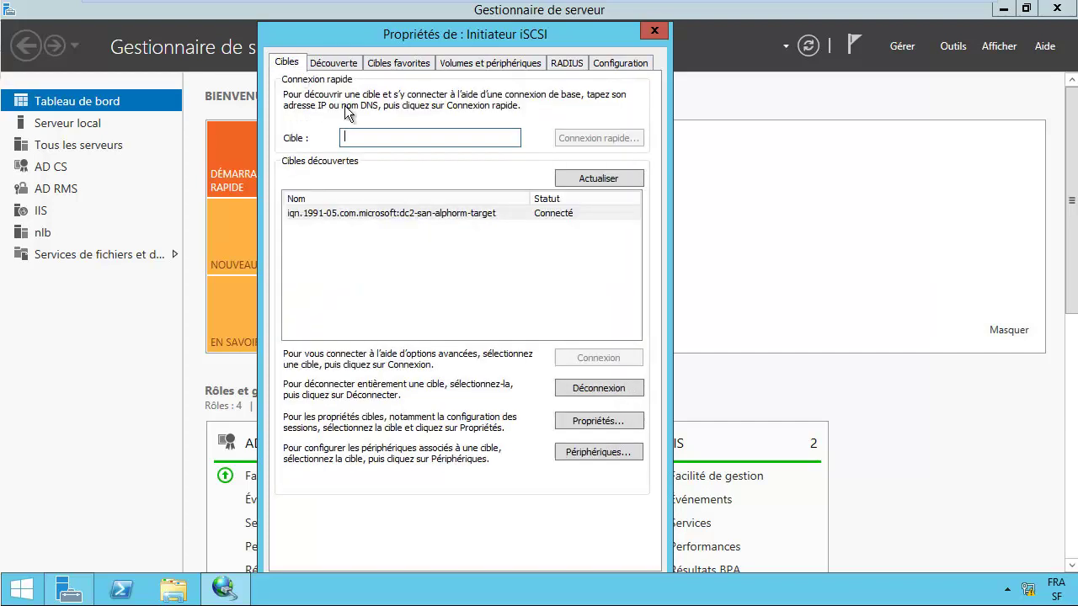
Step: Try disconnecting the dc2 SAN target; dismiss the device-in-use error
{"action": "left_click", "coordinate": [396, 213]}
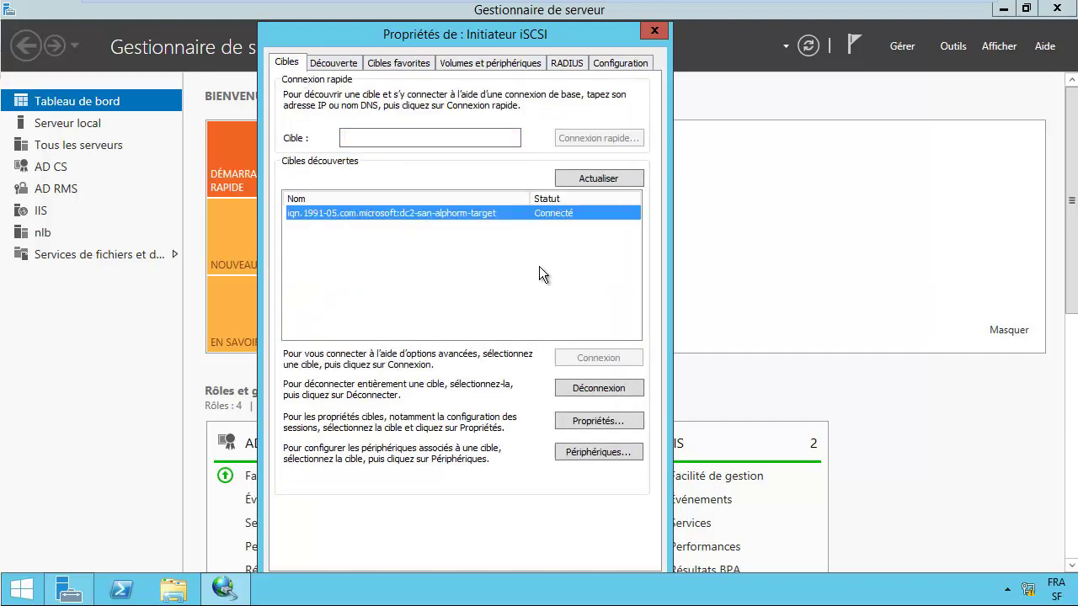
{"action": "left_click", "coordinate": [598, 389]}
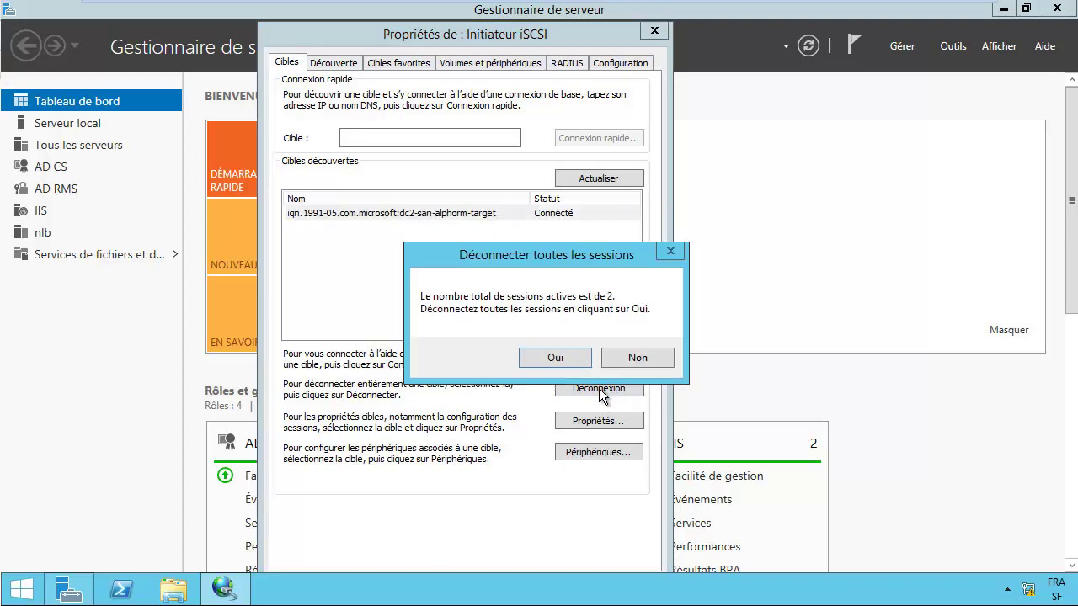
{"action": "left_click", "coordinate": [554, 356]}
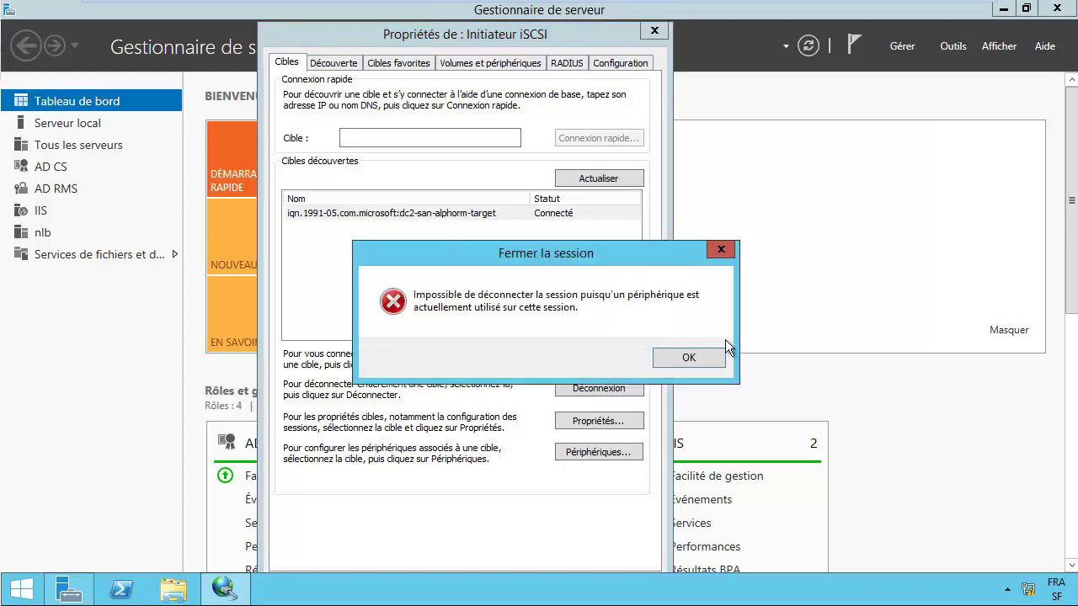
{"action": "left_click", "coordinate": [689, 359]}
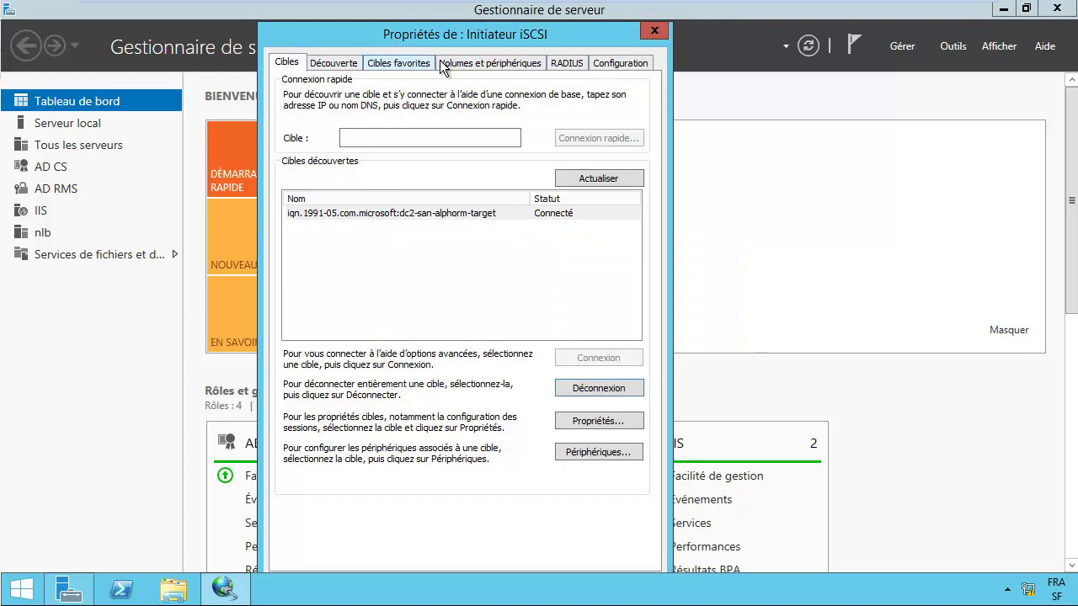
Step: Unbind E:\ from the volume list and retry disconnecting dc2-san-alphorm-target, which is refused again
{"action": "left_click", "coordinate": [485, 72]}
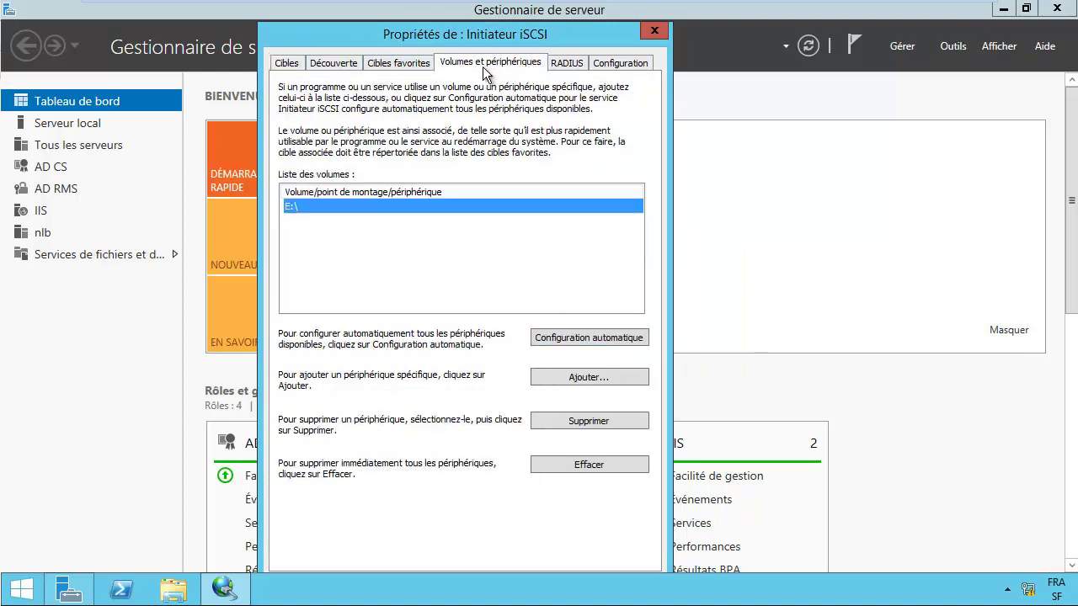
{"action": "left_click", "coordinate": [583, 420]}
{"action": "left_click", "coordinate": [293, 64]}
{"action": "left_click", "coordinate": [459, 214]}
{"action": "left_click", "coordinate": [583, 390]}
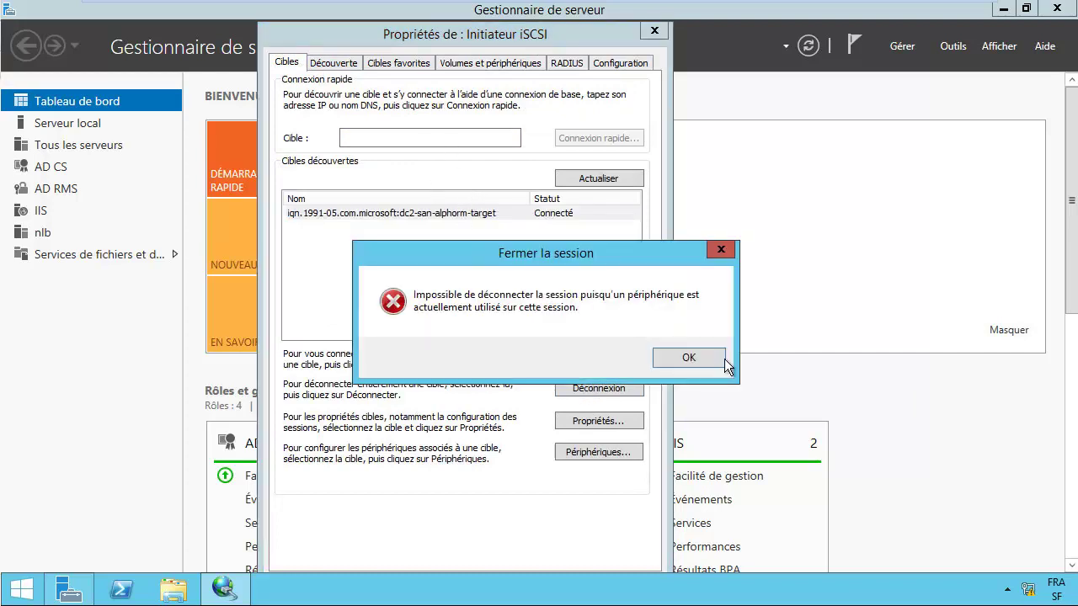
{"action": "left_click", "coordinate": [697, 361]}
{"action": "left_click", "coordinate": [466, 216]}
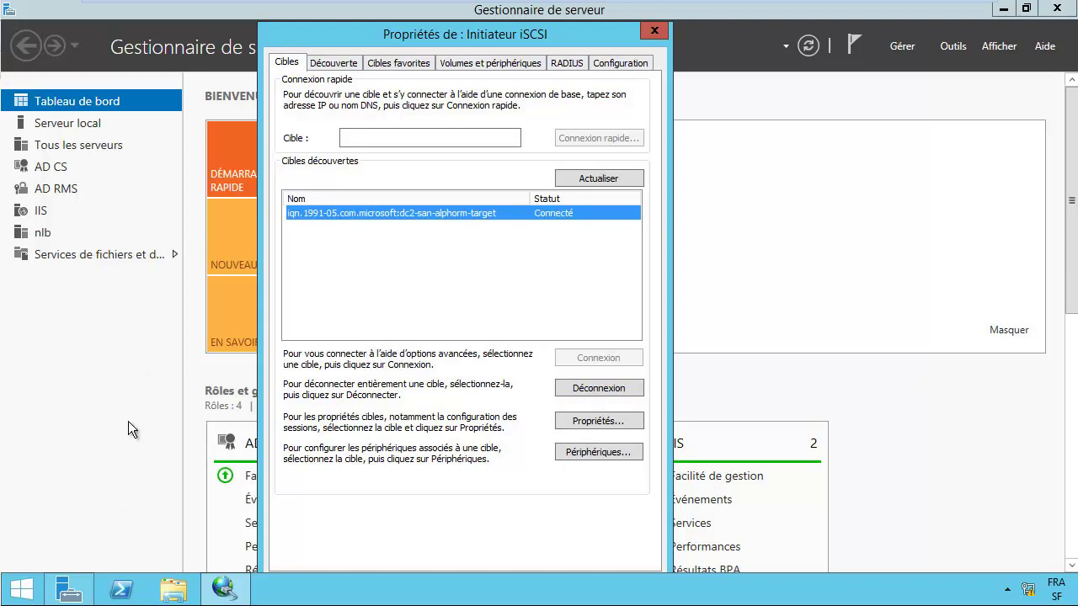
{"action": "right_click", "coordinate": [21, 589]}
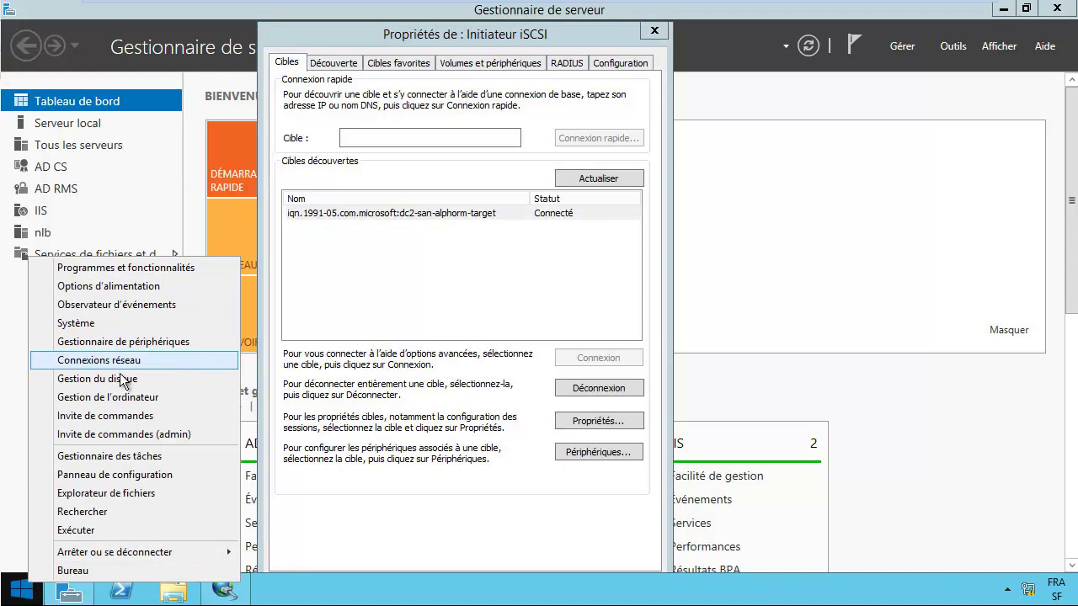
{"action": "left_click", "coordinate": [118, 381]}
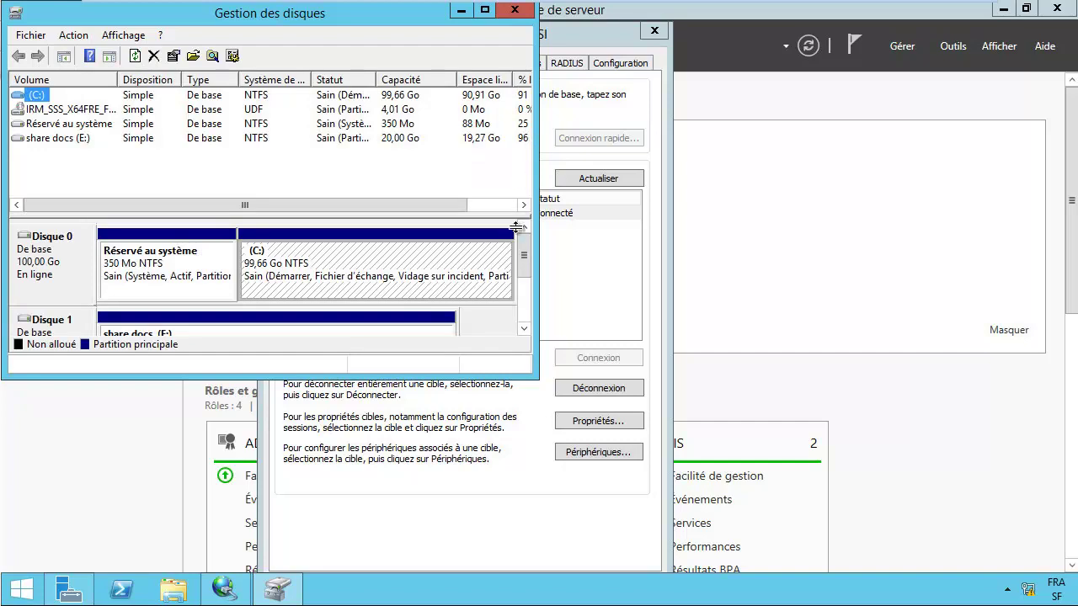
{"action": "left_click_drag", "start_coordinate": [526, 253], "coordinate": [524, 286]}
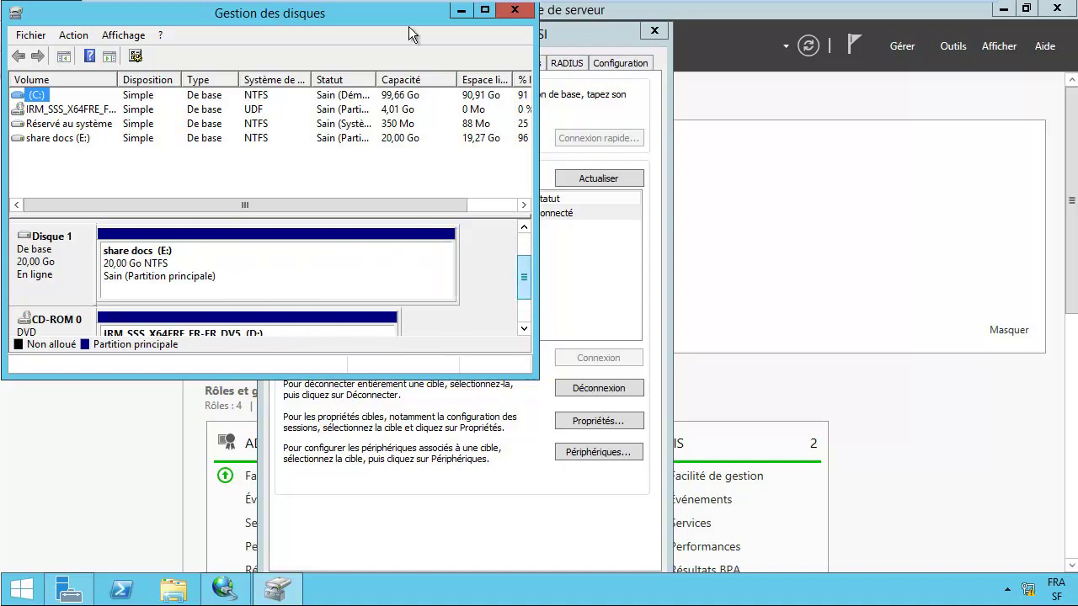
{"action": "left_click", "coordinate": [515, 10]}
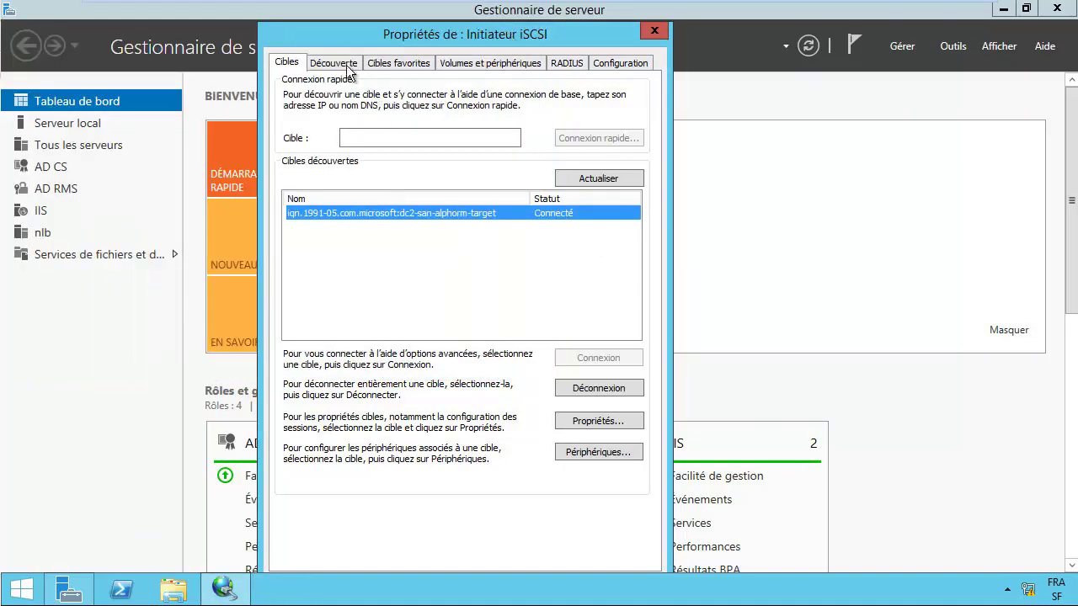
Step: After another refused dc2 disconnect, add 'san' as a discovery portal on port 3260
{"action": "left_click", "coordinate": [613, 387]}
{"action": "left_click", "coordinate": [556, 359]}
{"action": "left_click", "coordinate": [684, 357]}
{"action": "left_click", "coordinate": [347, 65]}
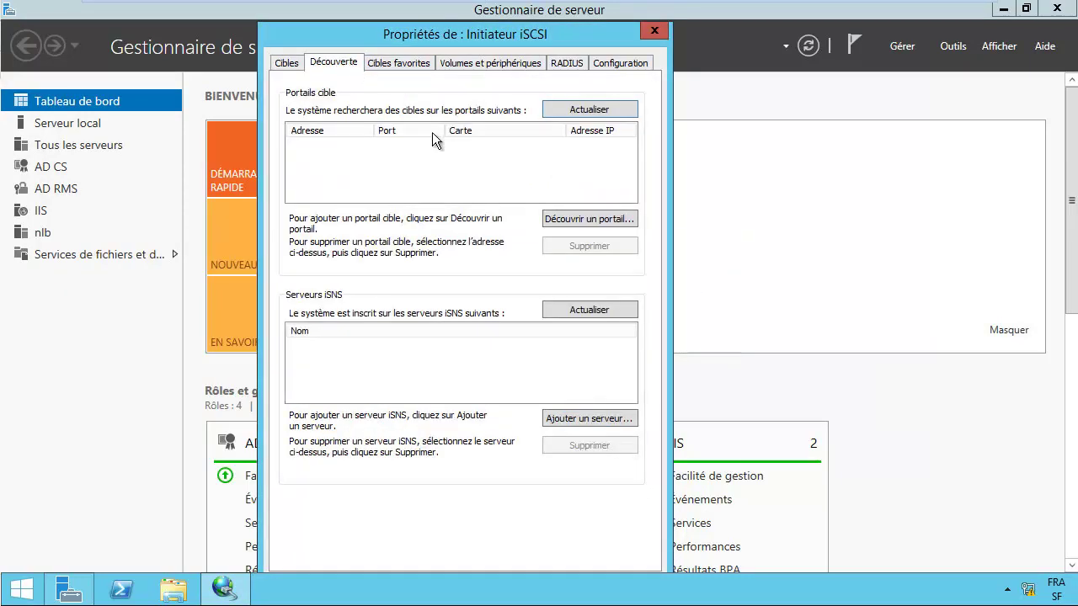
{"action": "left_click", "coordinate": [593, 222]}
{"action": "type", "text": "san"}
{"action": "left_click", "coordinate": [479, 228]}
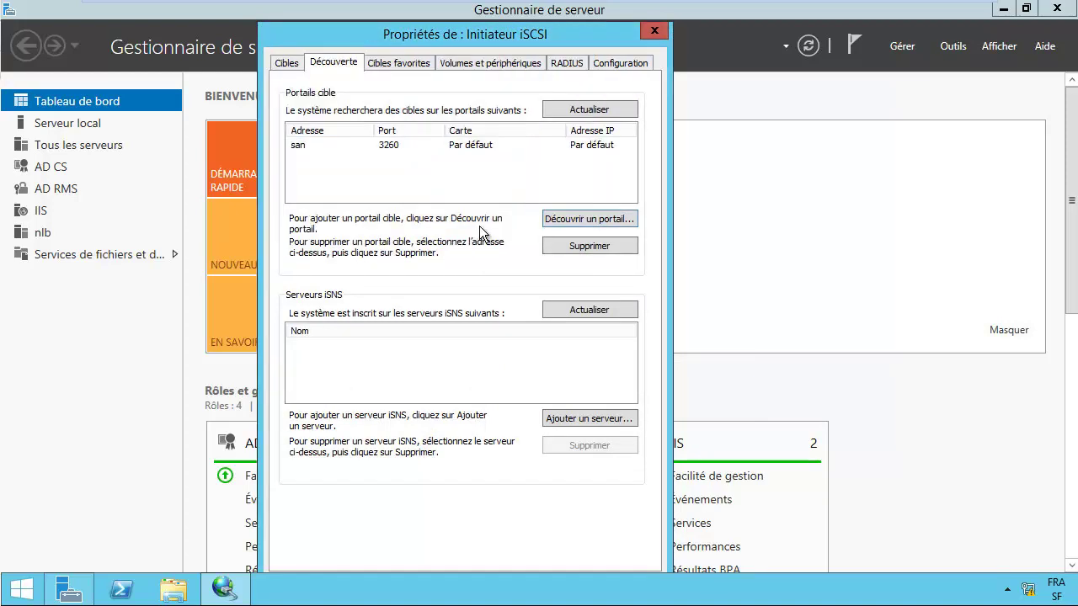
{"action": "left_click", "coordinate": [435, 148]}
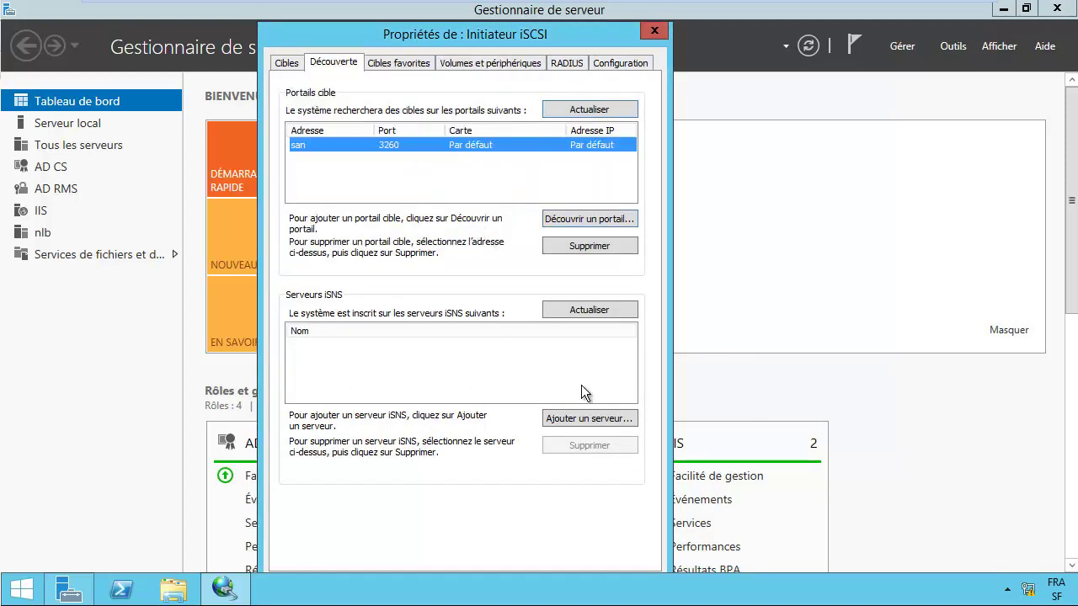
Step: Connect the san-san1-target alongside dc2, then open Disk Management
{"action": "left_click", "coordinate": [293, 62]}
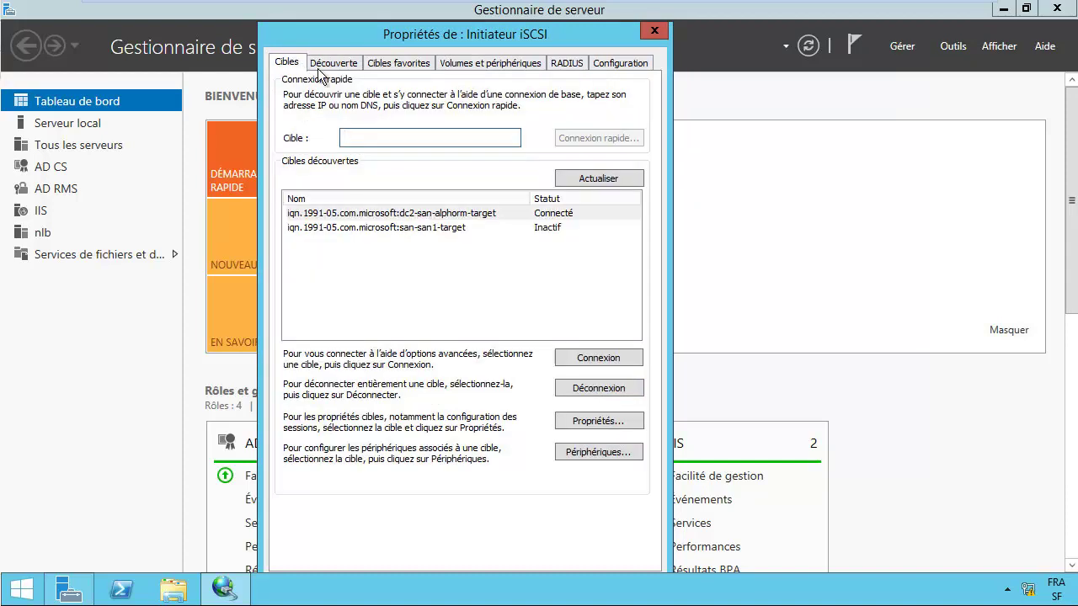
{"action": "left_click", "coordinate": [444, 230]}
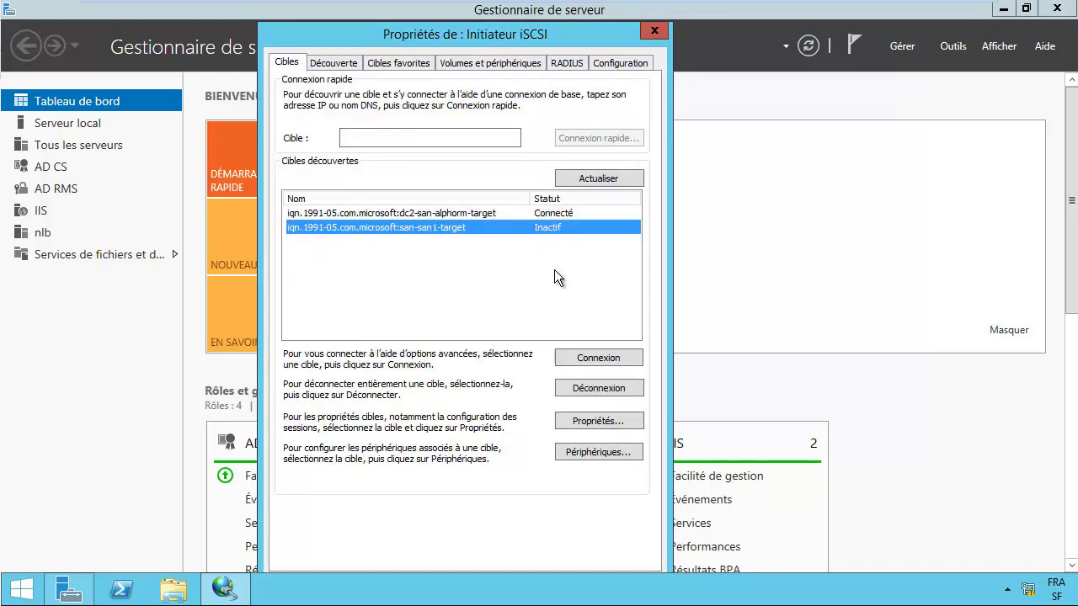
{"action": "left_click", "coordinate": [598, 359]}
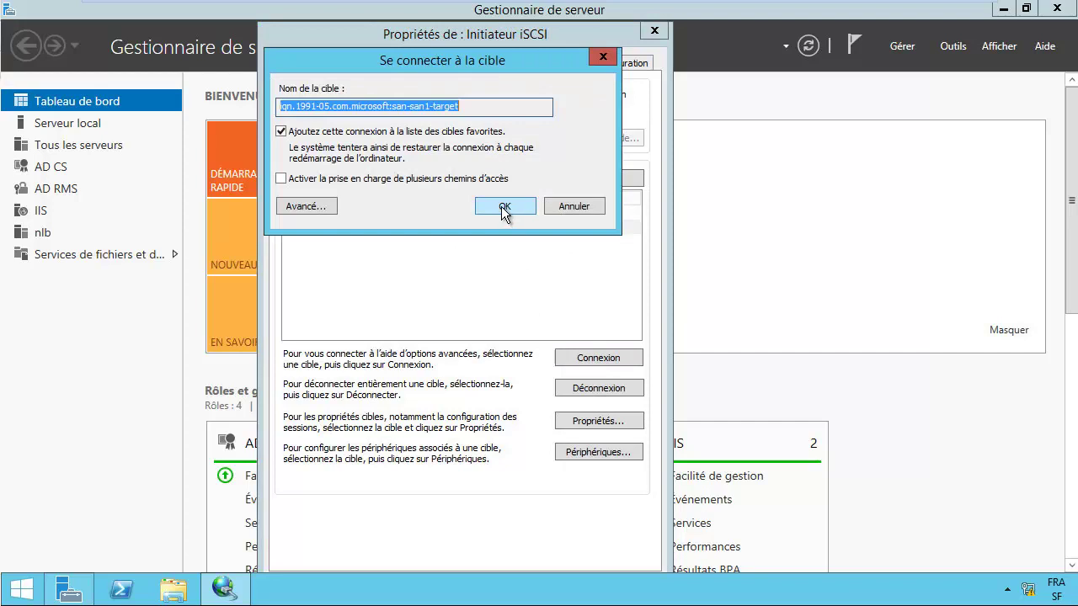
{"action": "left_click", "coordinate": [504, 208]}
{"action": "left_click", "coordinate": [431, 230]}
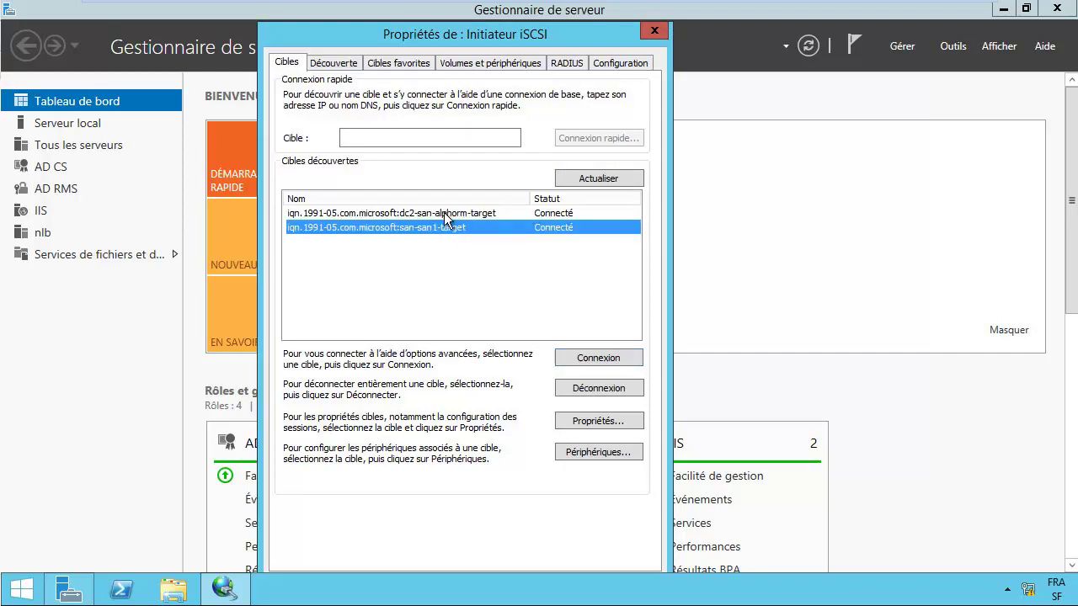
{"action": "left_click", "coordinate": [447, 213]}
{"action": "left_click", "coordinate": [462, 229]}
{"action": "left_click", "coordinate": [450, 215]}
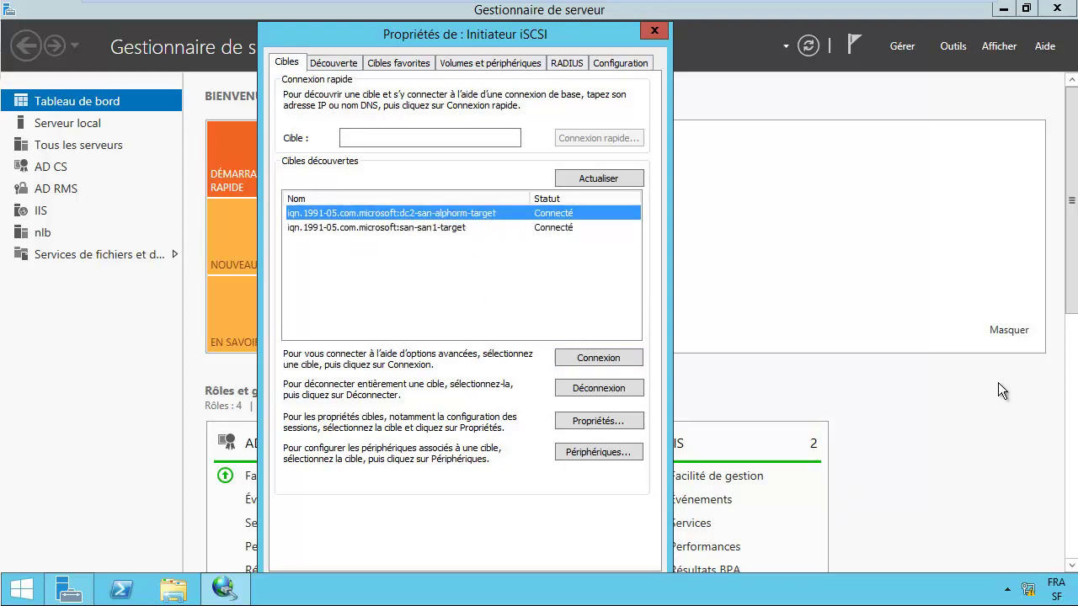
{"action": "right_click", "coordinate": [22, 590]}
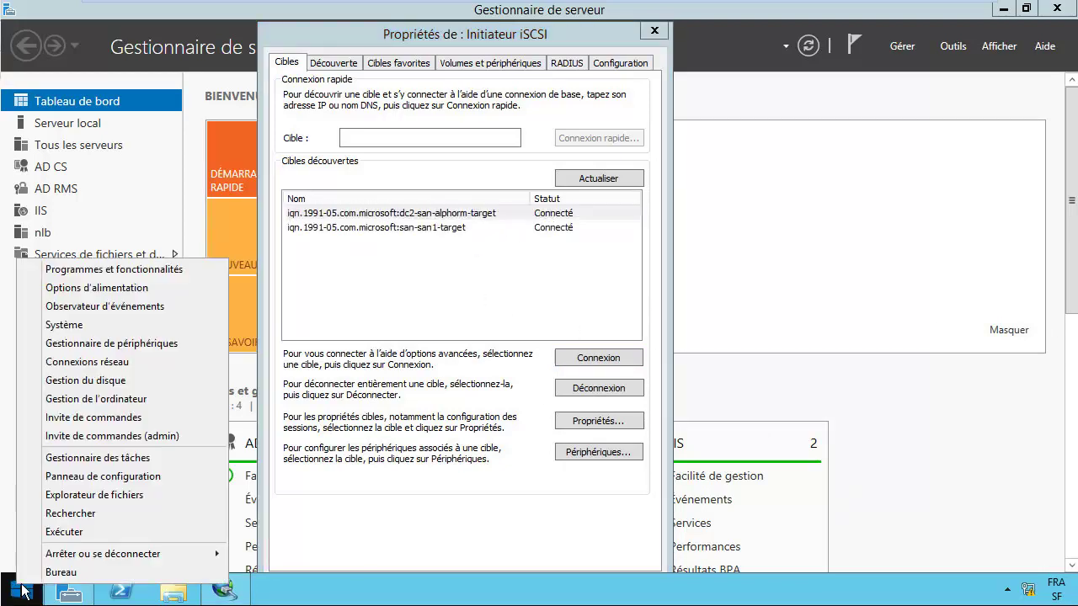
{"action": "left_click", "coordinate": [85, 380]}
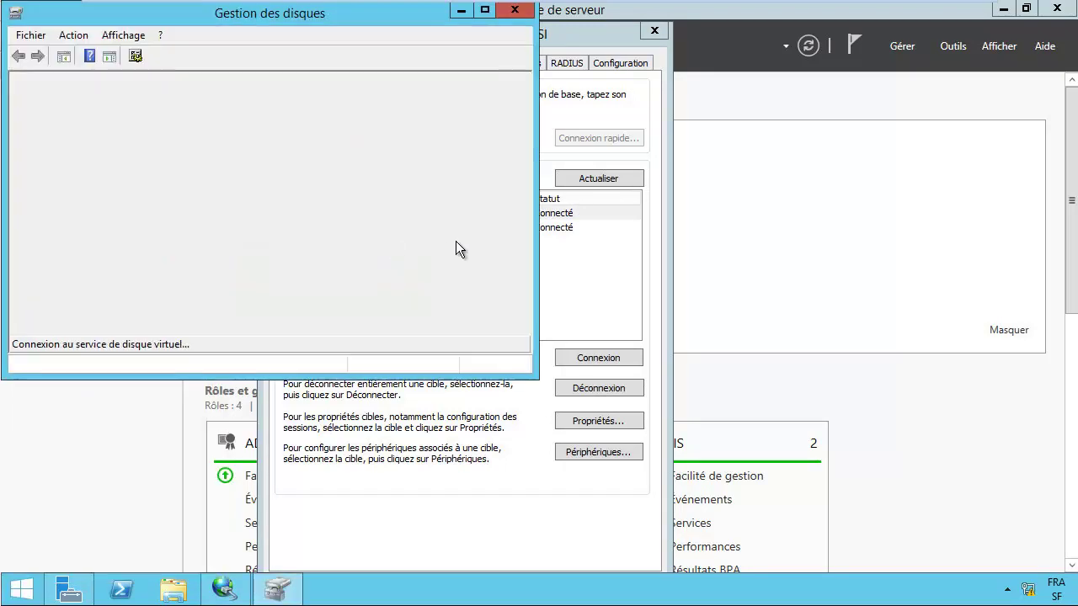
Step: Maximize Disk Management and initialise the new Disque 2 as a basic disk
{"action": "left_click", "coordinate": [486, 14]}
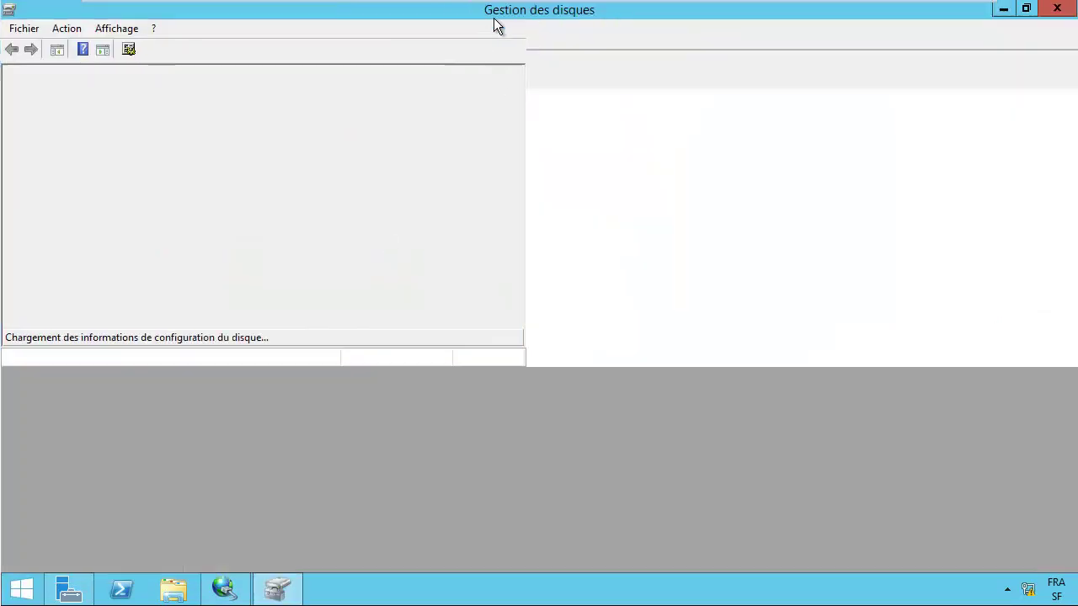
{"action": "left_click", "coordinate": [589, 394]}
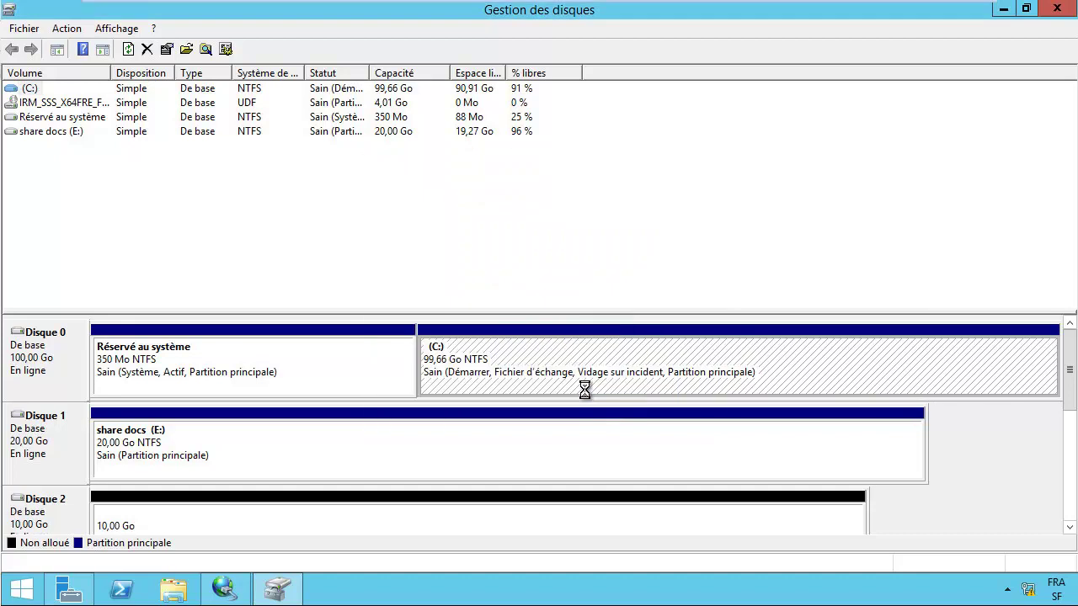
{"action": "left_click_drag", "start_coordinate": [1068, 366], "coordinate": [1072, 410]}
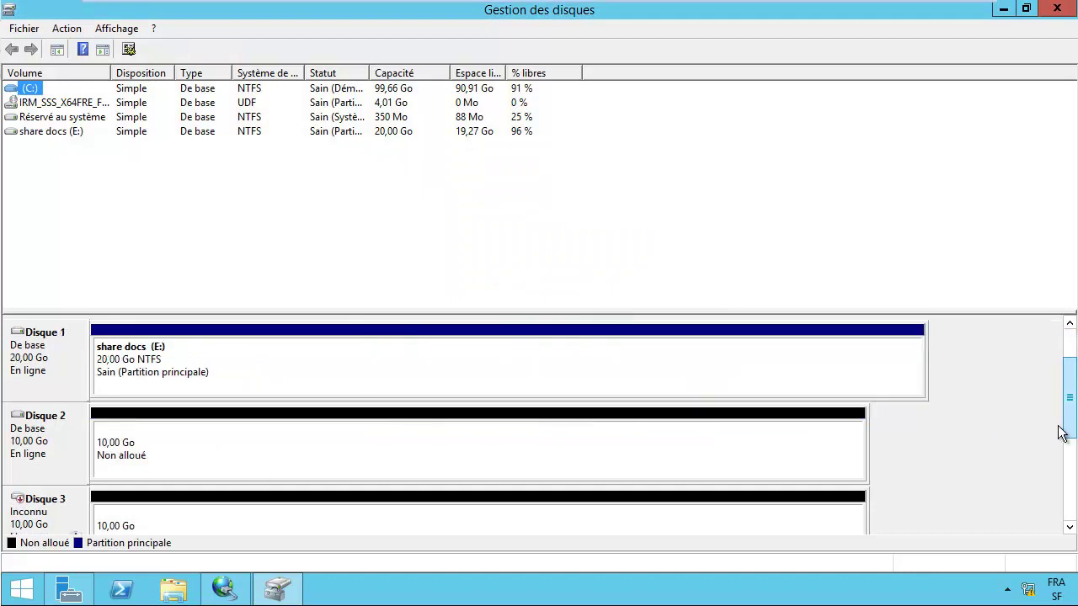
{"action": "left_click", "coordinate": [1070, 528]}
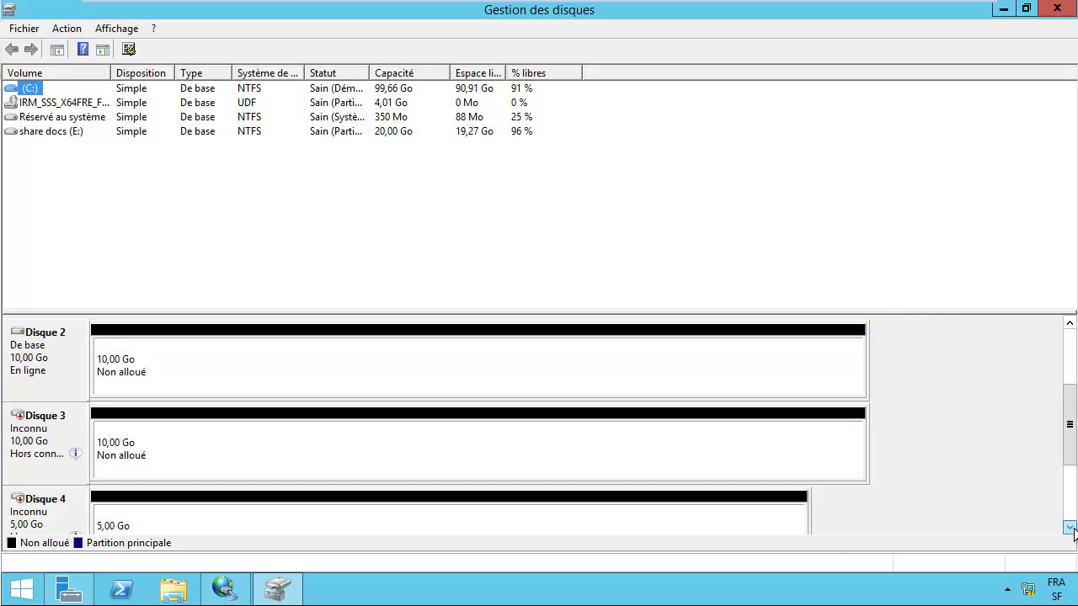
{"action": "left_click", "coordinate": [1072, 528]}
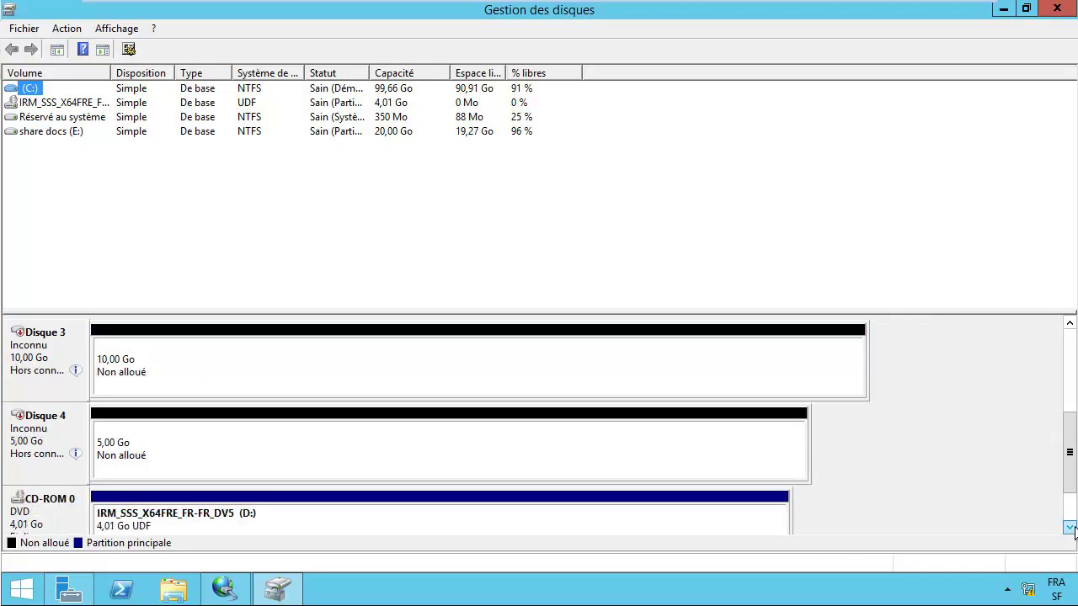
{"action": "left_click", "coordinate": [1068, 328]}
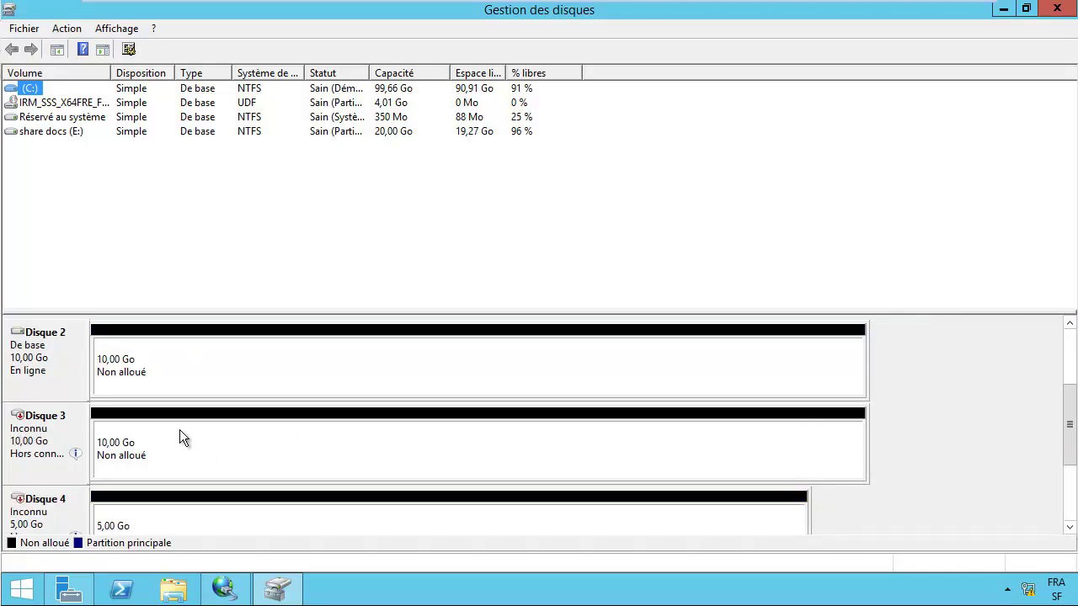
Step: Bring Disque 3 and Disque 4 online and start initialising Disque 3
{"action": "right_click", "coordinate": [38, 440]}
{"action": "left_click", "coordinate": [74, 440]}
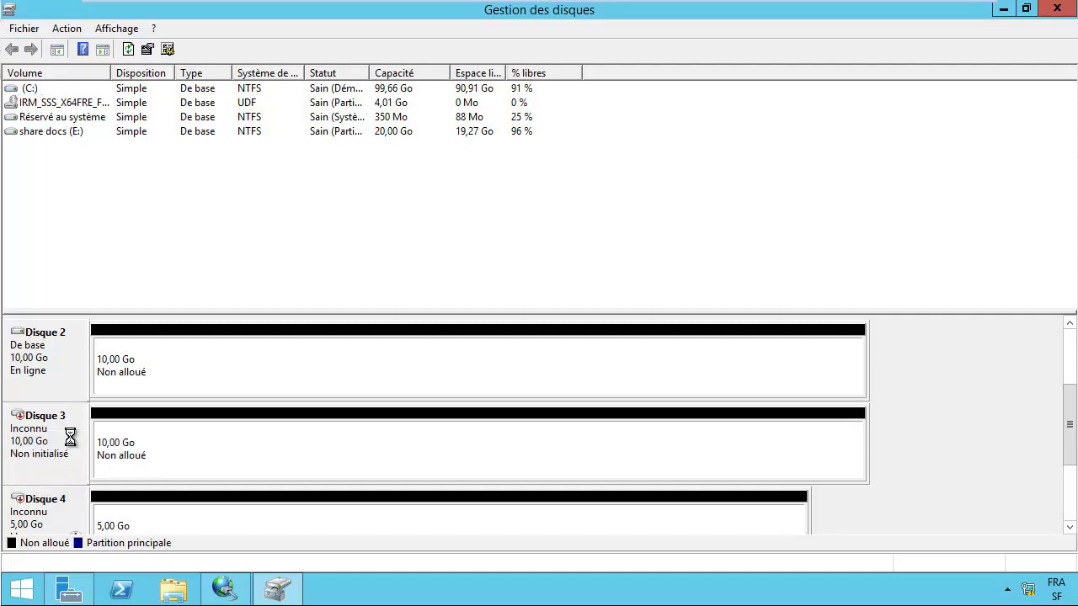
{"action": "right_click", "coordinate": [35, 512]}
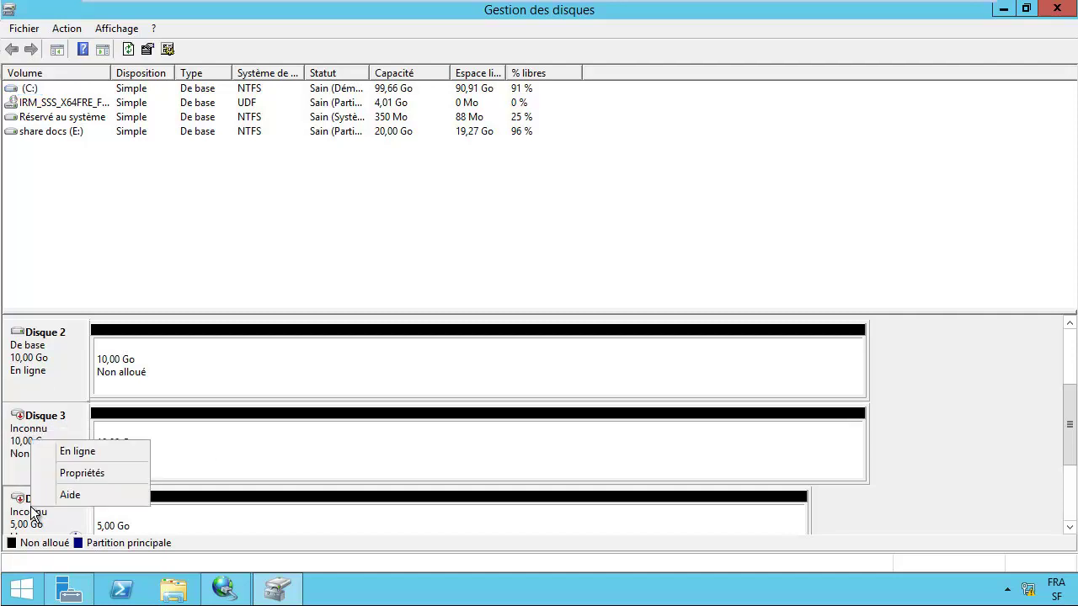
{"action": "left_click", "coordinate": [88, 454]}
{"action": "left_click", "coordinate": [35, 355]}
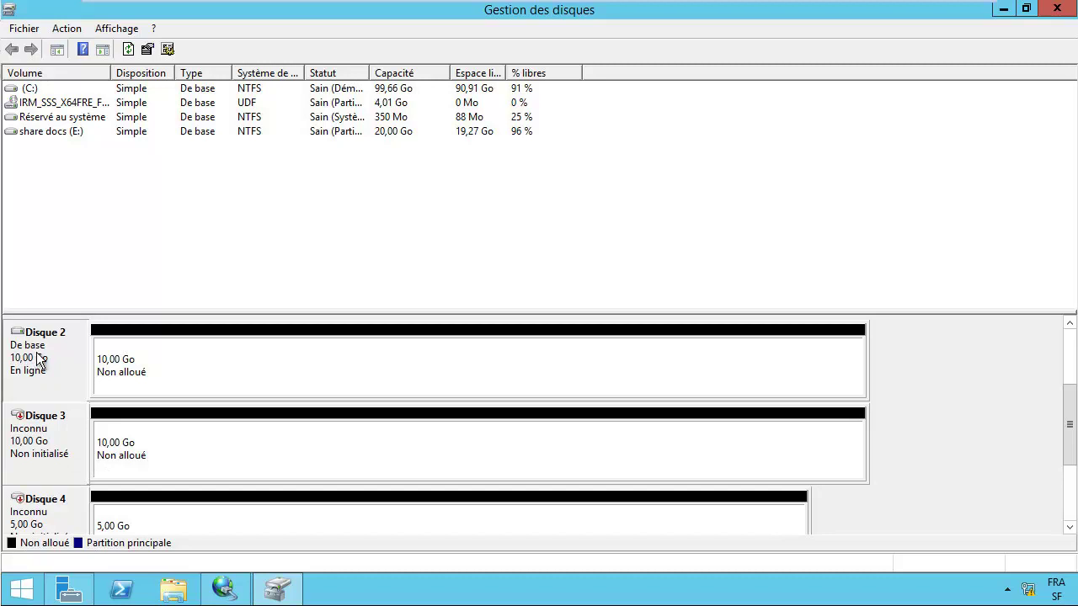
{"action": "right_click", "coordinate": [39, 354]}
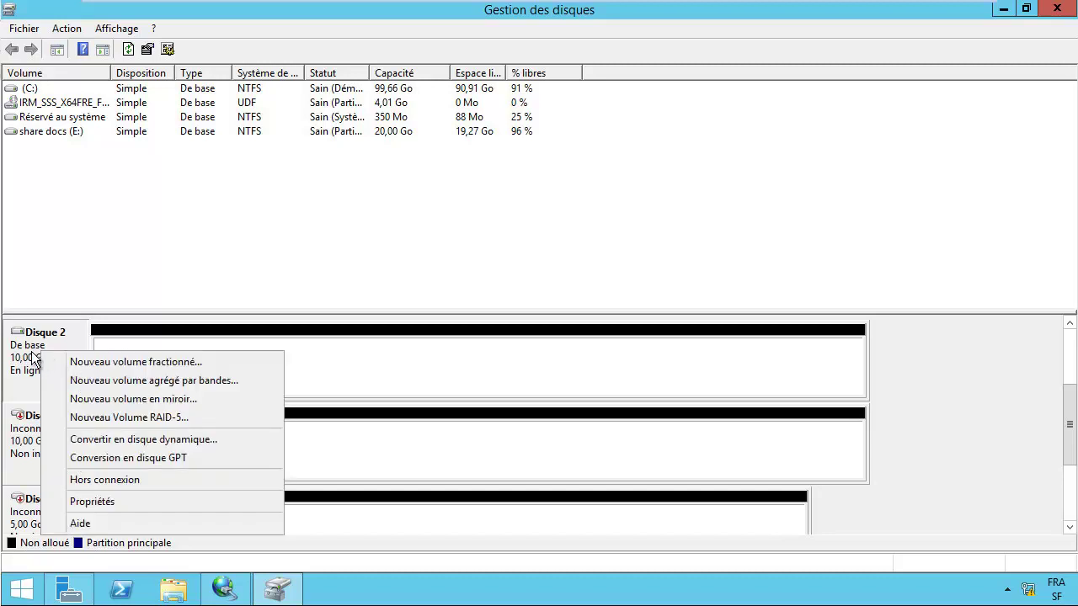
{"action": "right_click", "coordinate": [20, 434]}
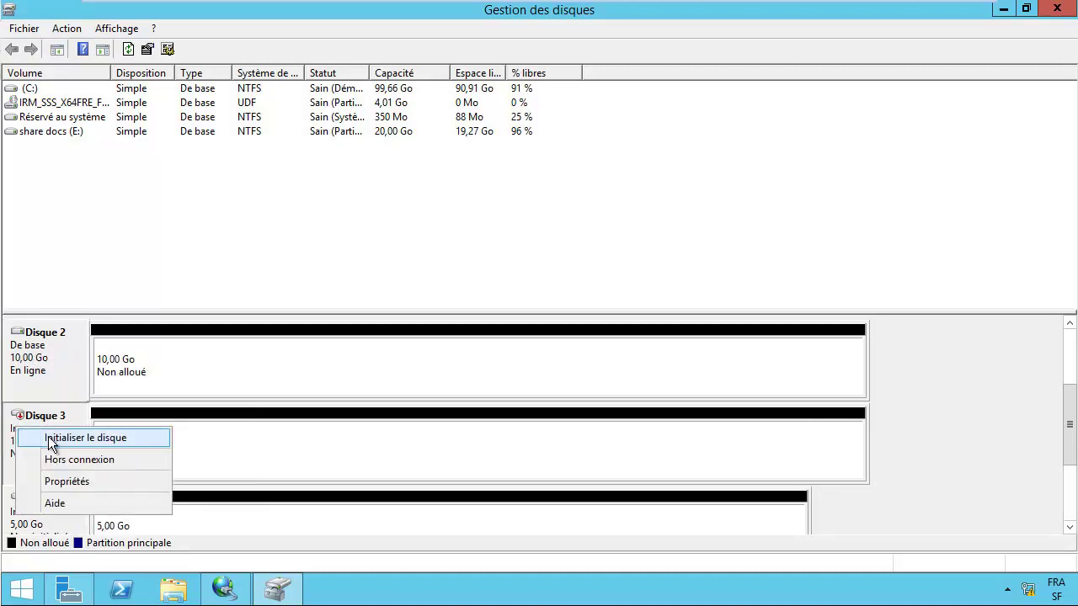
{"action": "left_click", "coordinate": [52, 439]}
Step: Confirm initialising Disque 3 and Disque 4, then abandon an accidentally started spanned-volume wizard
{"action": "left_click", "coordinate": [594, 395]}
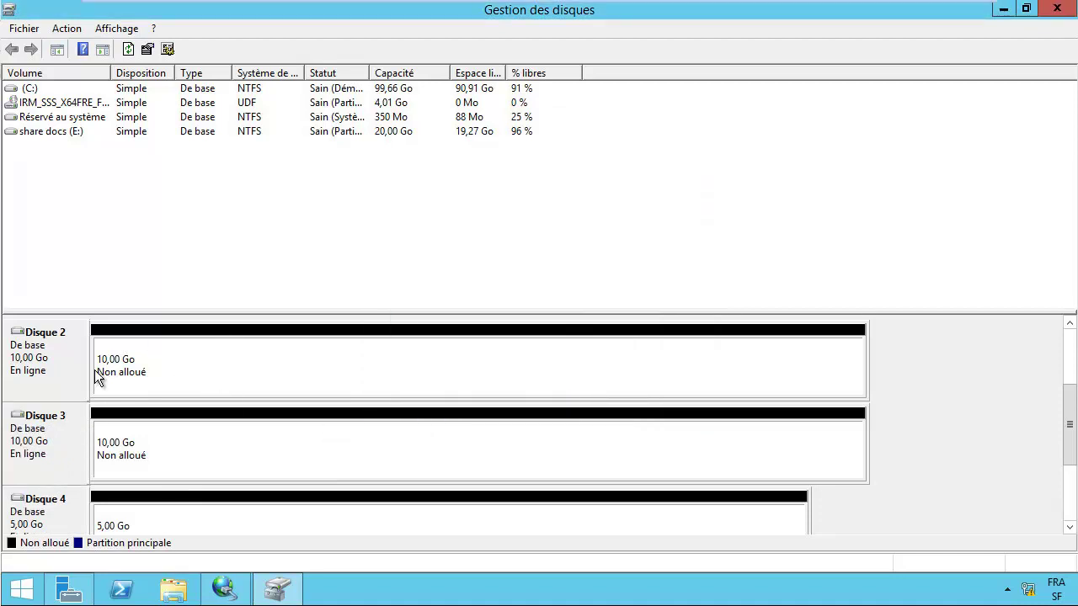
{"action": "right_click", "coordinate": [42, 354]}
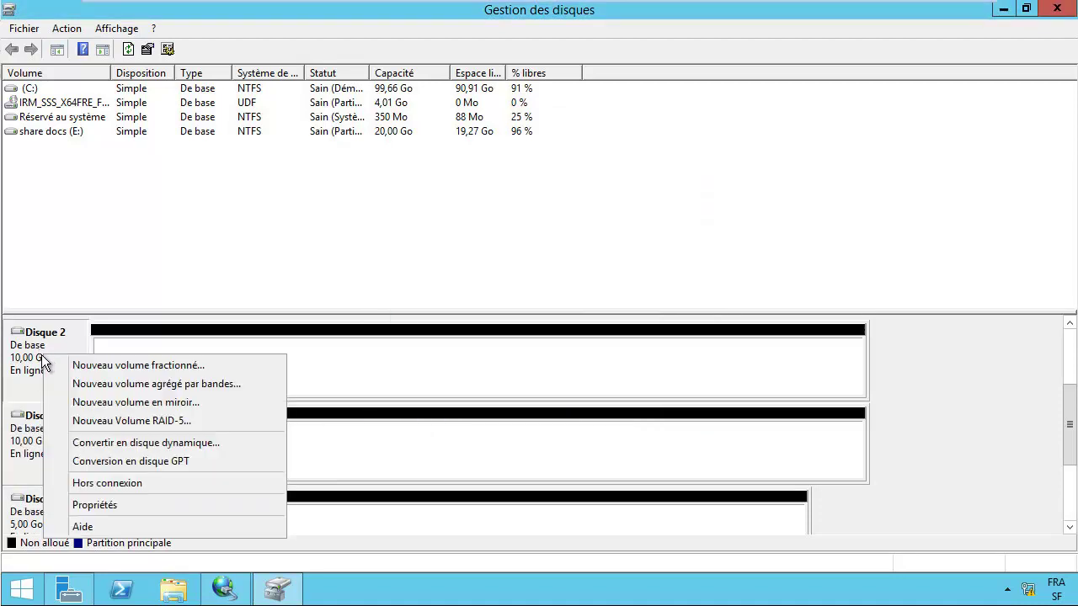
{"action": "left_click", "coordinate": [106, 364]}
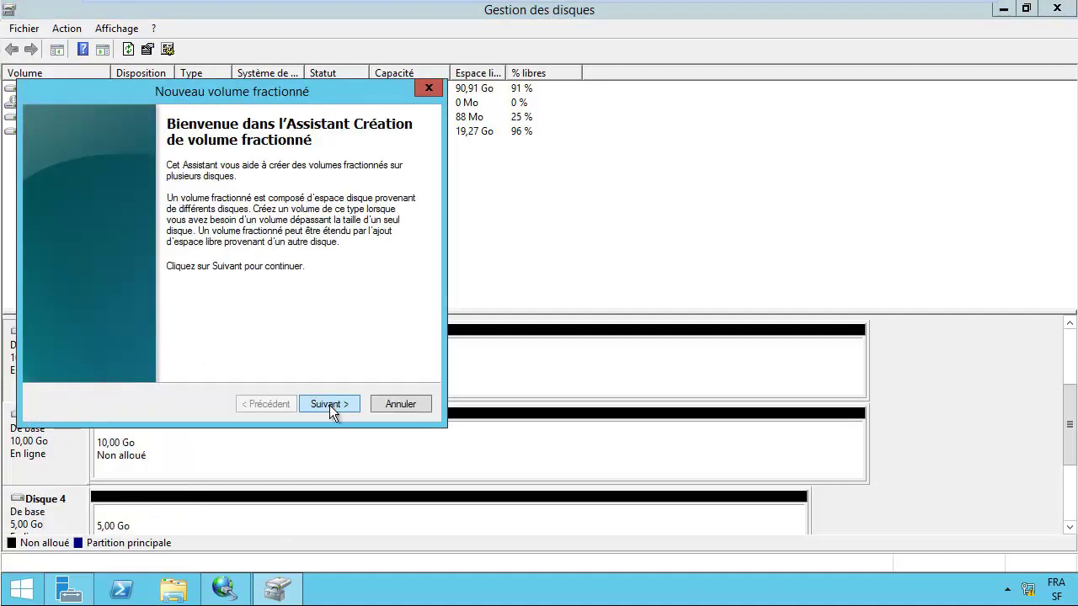
{"action": "left_click", "coordinate": [330, 404]}
{"action": "left_click", "coordinate": [381, 401]}
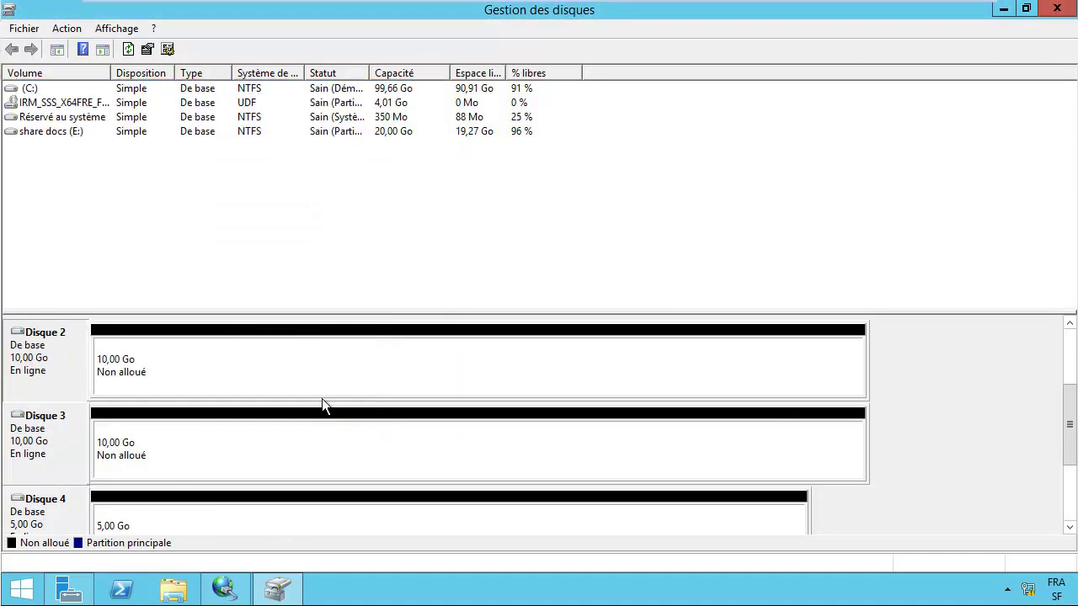
Step: Start a simple volume on Disque 2's unallocated space, keeping the full 10 GB and letter F
{"action": "right_click", "coordinate": [160, 348]}
{"action": "left_click", "coordinate": [202, 361]}
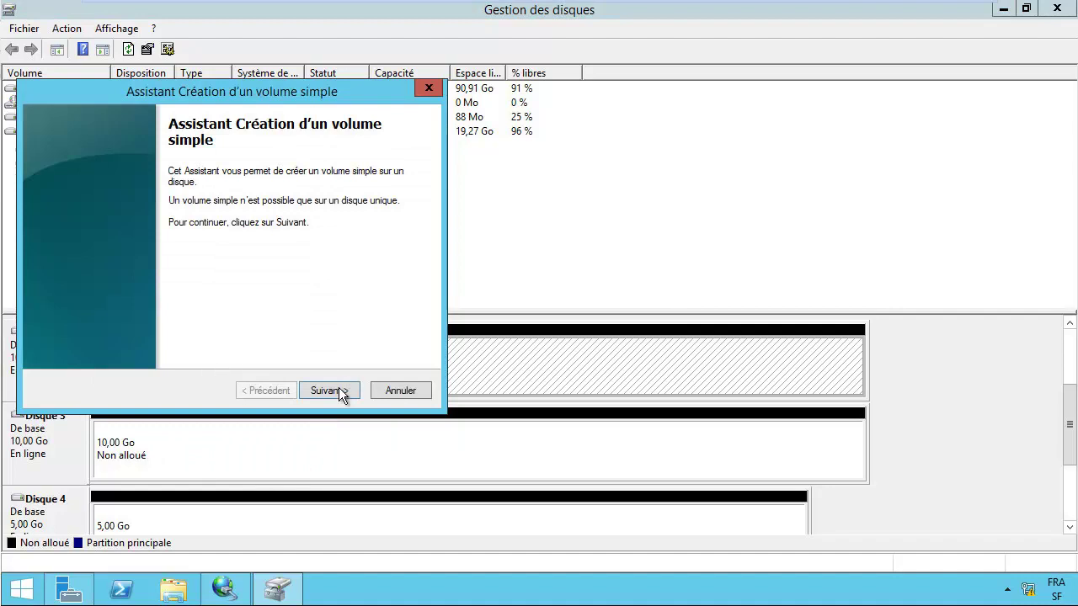
{"action": "left_click", "coordinate": [339, 390]}
{"action": "left_click", "coordinate": [329, 390]}
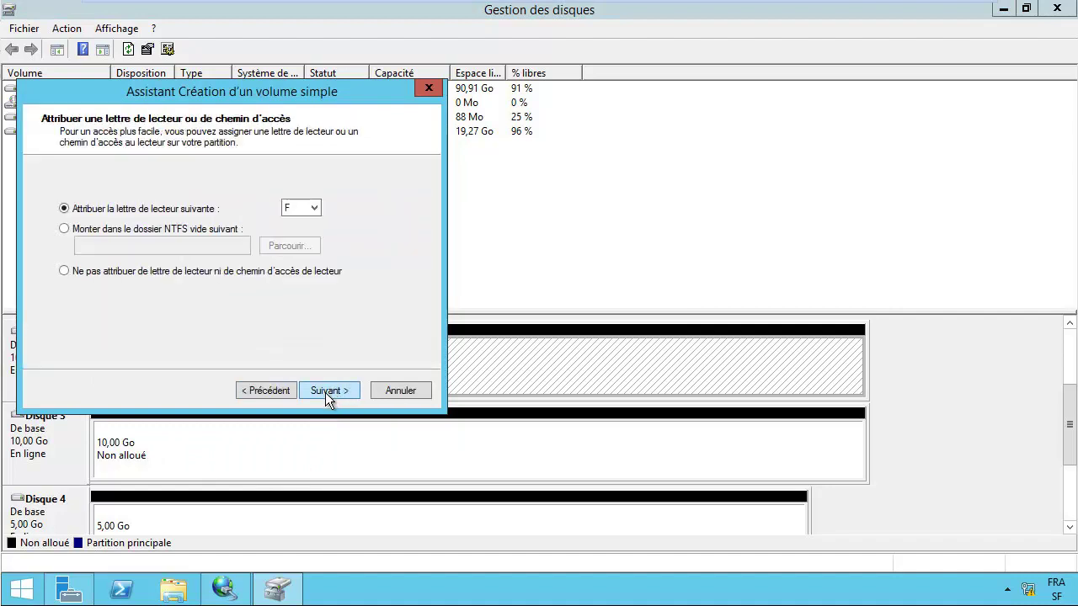
{"action": "left_click", "coordinate": [323, 390]}
Step: Name the volume Data1 with NTFS format, finish the wizard, and decline the format prompt
{"action": "left_click_drag", "start_coordinate": [208, 286], "coordinate": [171, 291]}
{"action": "left_click", "coordinate": [286, 291]}
{"action": "left_click", "coordinate": [300, 290]}
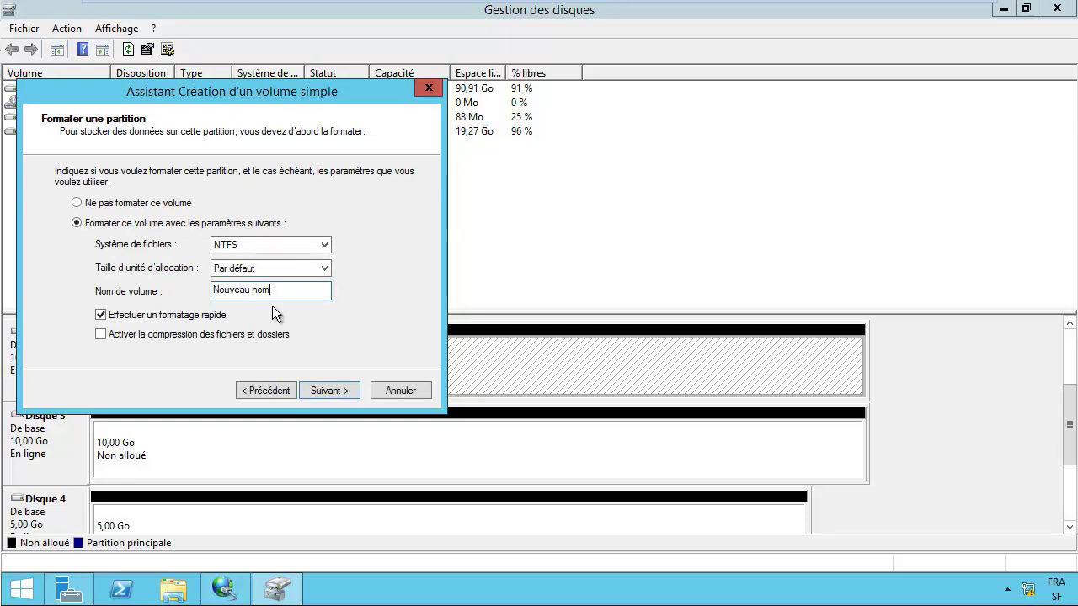
{"action": "key", "text": "BackSpace"}
{"action": "key", "text": "BackSpace"}
{"action": "key", "text": "BackSpace"}
{"action": "key", "text": "BackSpace"}
{"action": "key", "text": "BackSpace"}
{"action": "key", "text": "BackSpace"}
{"action": "key", "text": "BackSpace"}
{"action": "key", "text": "BackSpace"}
{"action": "key", "text": "BackSpace"}
{"action": "key", "text": "BackSpace"}
{"action": "type", "text": "Data1"}
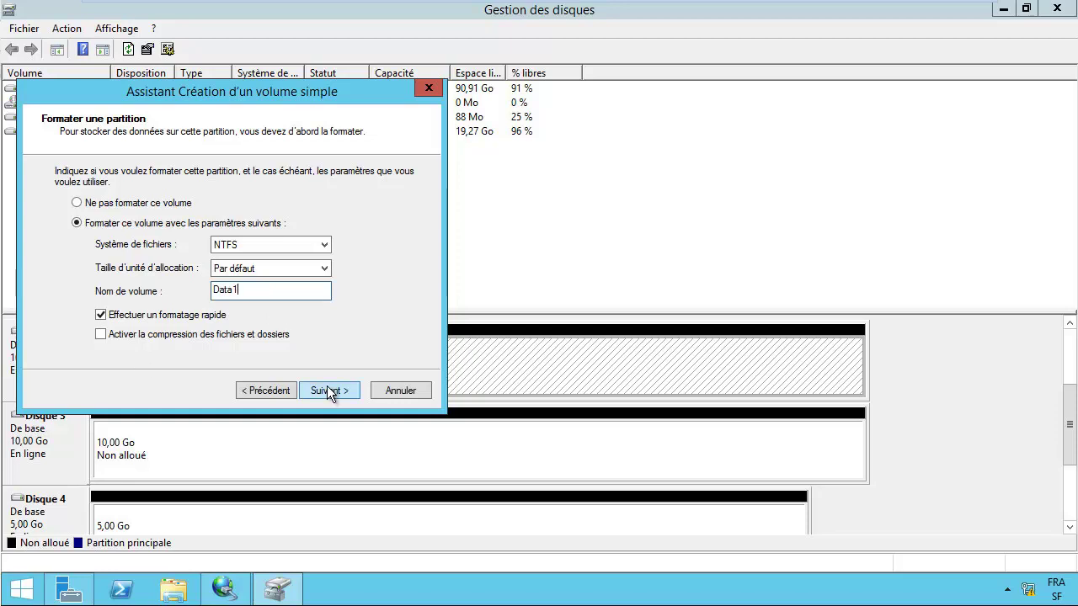
{"action": "left_click", "coordinate": [326, 390]}
{"action": "left_click", "coordinate": [336, 392]}
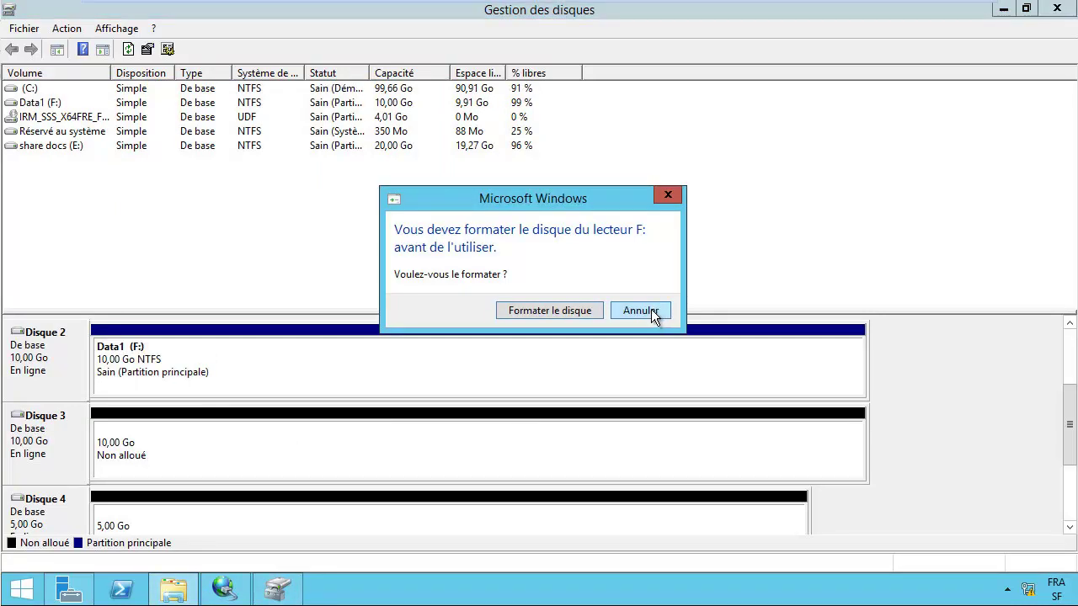
{"action": "left_click", "coordinate": [640, 309]}
Step: Start a simple volume on Disque 3's unallocated space with the full 10 GB and suggested letter G
{"action": "right_click", "coordinate": [116, 455]}
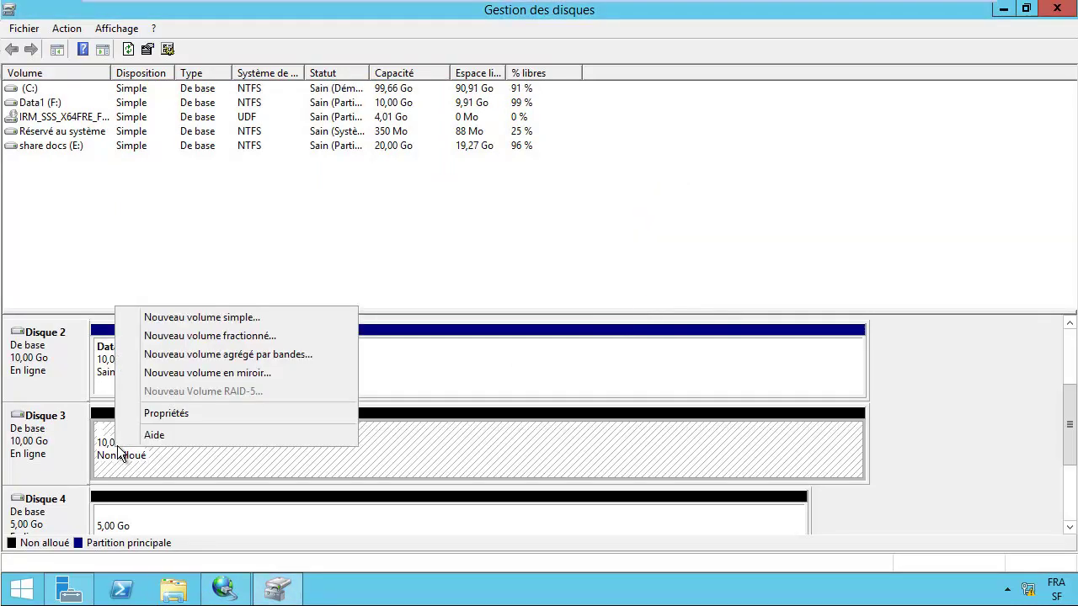
{"action": "left_click", "coordinate": [189, 321]}
{"action": "left_click", "coordinate": [329, 390]}
{"action": "left_click", "coordinate": [332, 390]}
{"action": "left_click", "coordinate": [329, 390]}
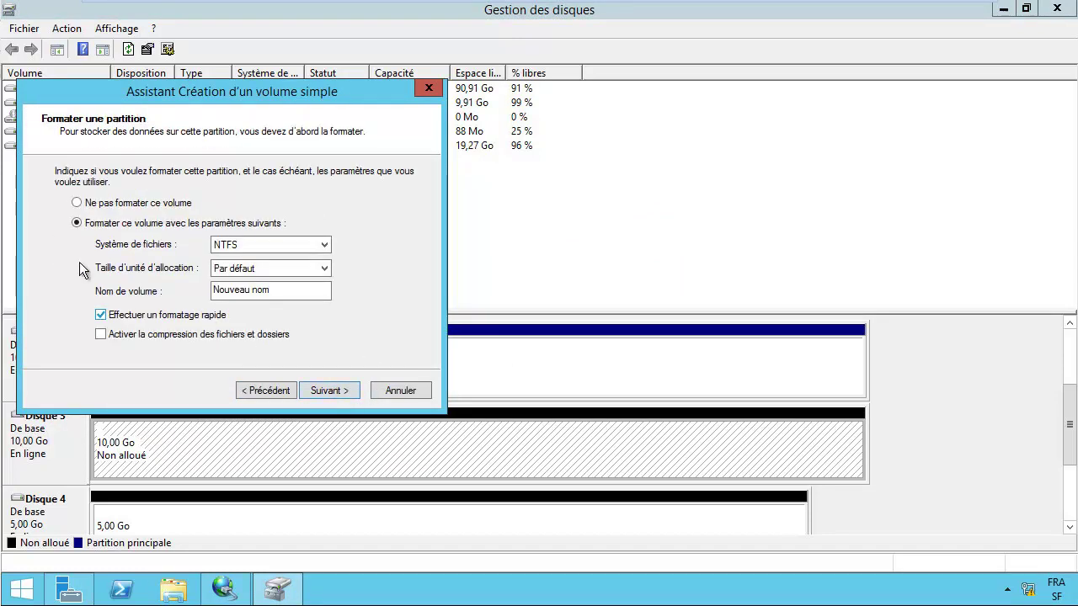
Step: Replace the default volume name with 'Data3', finish the wizard, and decline the format prompt
{"action": "left_click_drag", "start_coordinate": [243, 291], "coordinate": [162, 297]}
{"action": "left_click", "coordinate": [292, 288]}
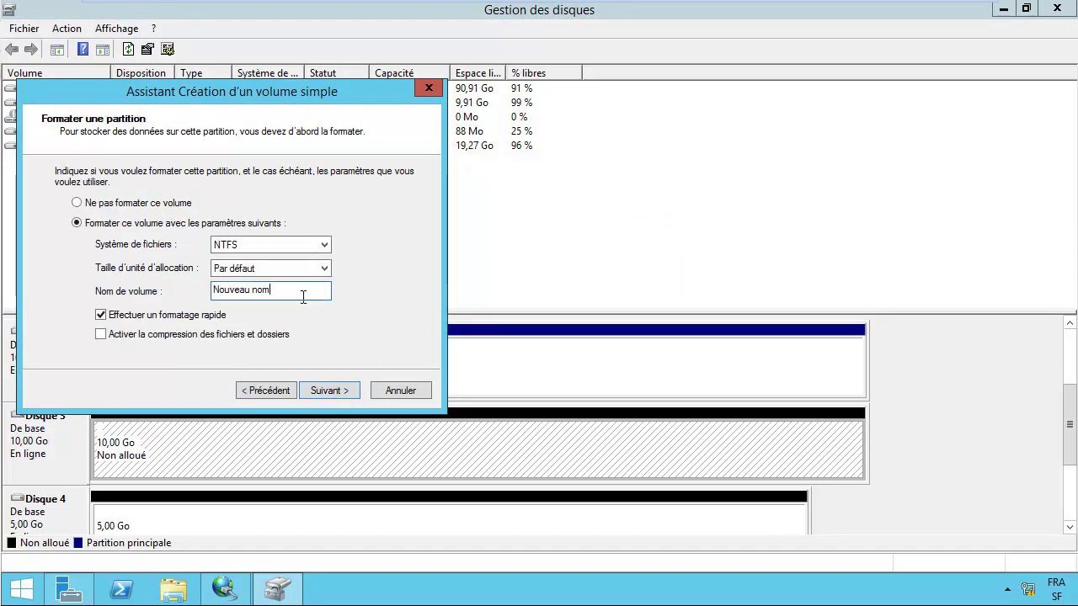
{"action": "key", "text": "BackSpace"}
{"action": "key", "text": "BackSpace"}
{"action": "key", "text": "BackSpace"}
{"action": "key", "text": "BackSpace"}
{"action": "key", "text": "BackSpace"}
{"action": "key", "text": "BackSpace"}
{"action": "key", "text": "BackSpace"}
{"action": "key", "text": "BackSpace"}
{"action": "key", "text": "BackSpace"}
{"action": "key", "text": "BackSpace"}
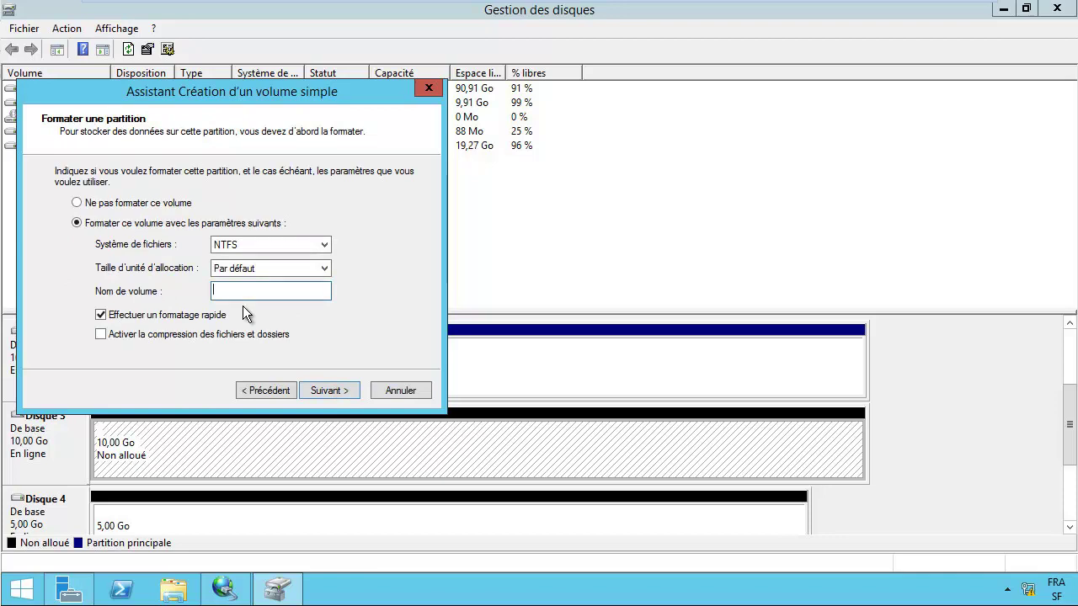
{"action": "type", "text": "Data3"}
{"action": "key", "text": "Return"}
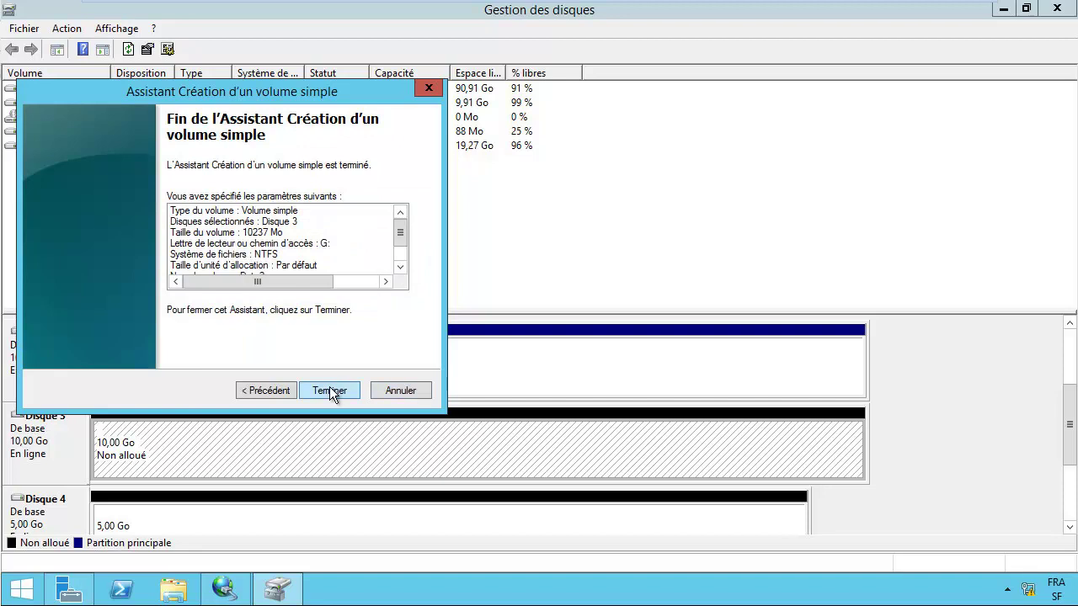
{"action": "left_click", "coordinate": [330, 390]}
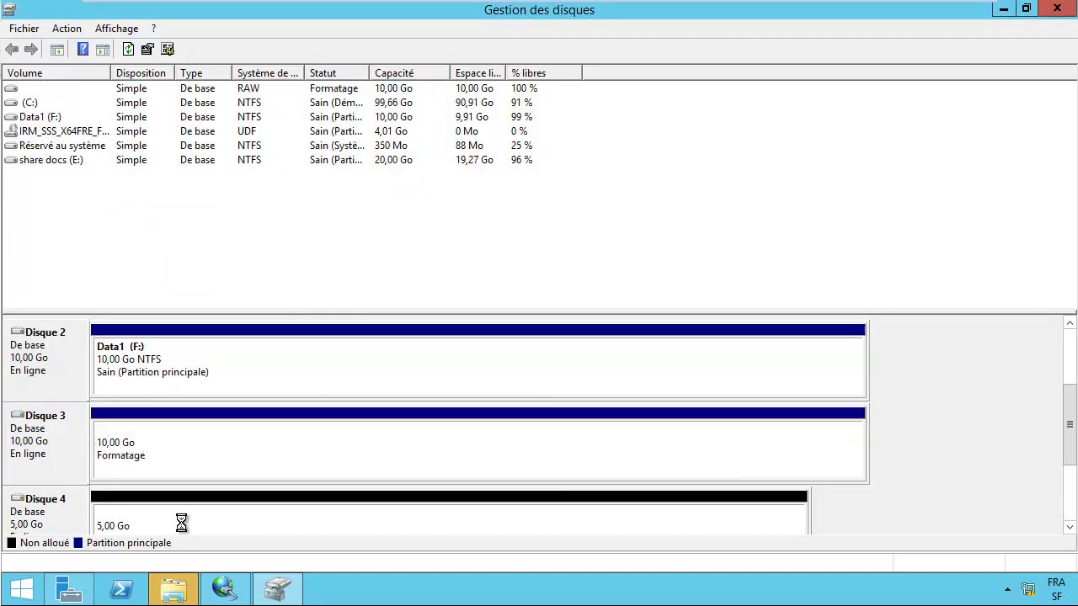
{"action": "left_click", "coordinate": [641, 311]}
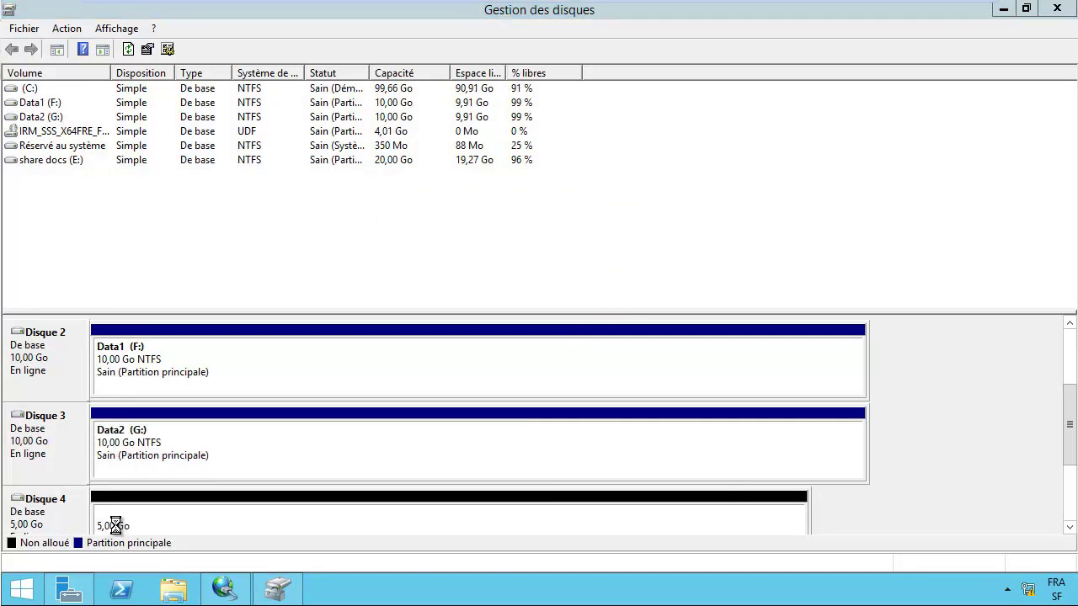
{"action": "left_click_drag", "start_coordinate": [1068, 438], "coordinate": [1068, 463]}
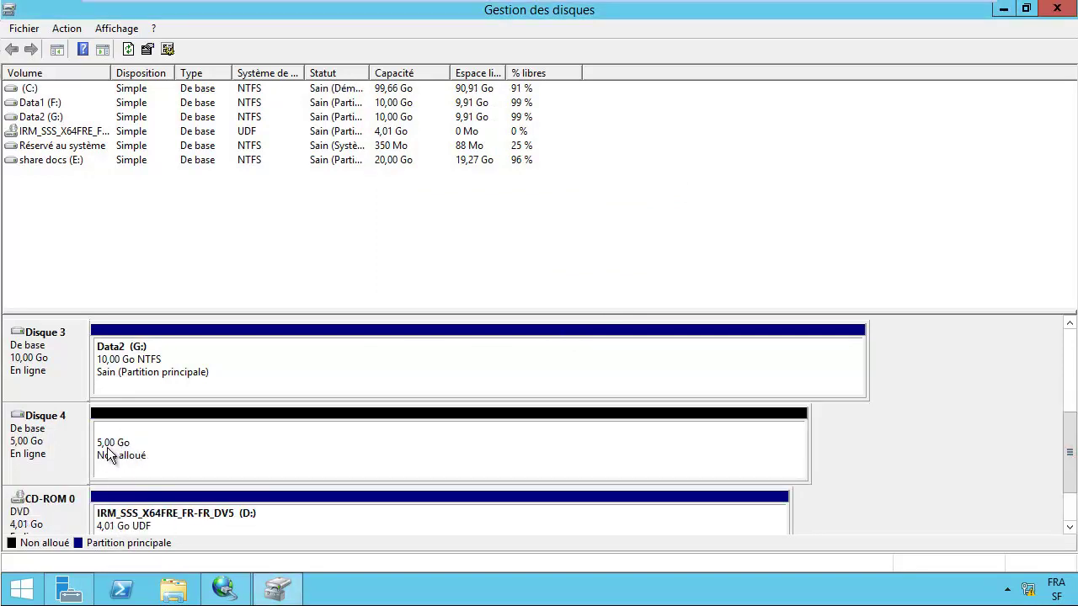
Step: Create a 5 GB NTFS simple volume named Quorum (H:) on Disque 4, declining the format prompt
{"action": "right_click", "coordinate": [121, 429]}
{"action": "left_click", "coordinate": [150, 439]}
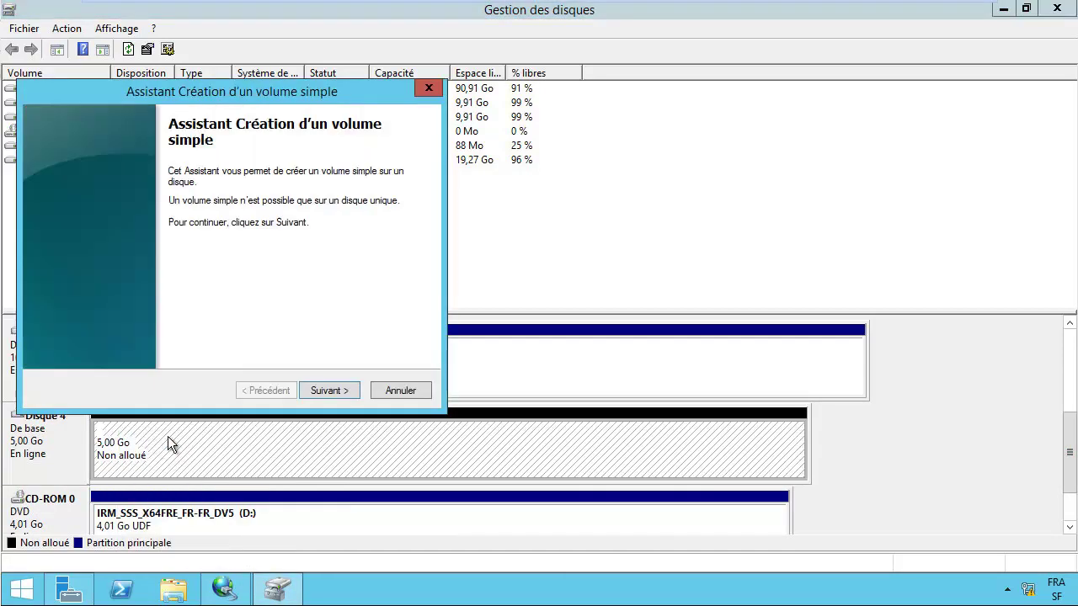
{"action": "left_click", "coordinate": [330, 390]}
{"action": "left_click", "coordinate": [328, 389]}
{"action": "left_click", "coordinate": [328, 388]}
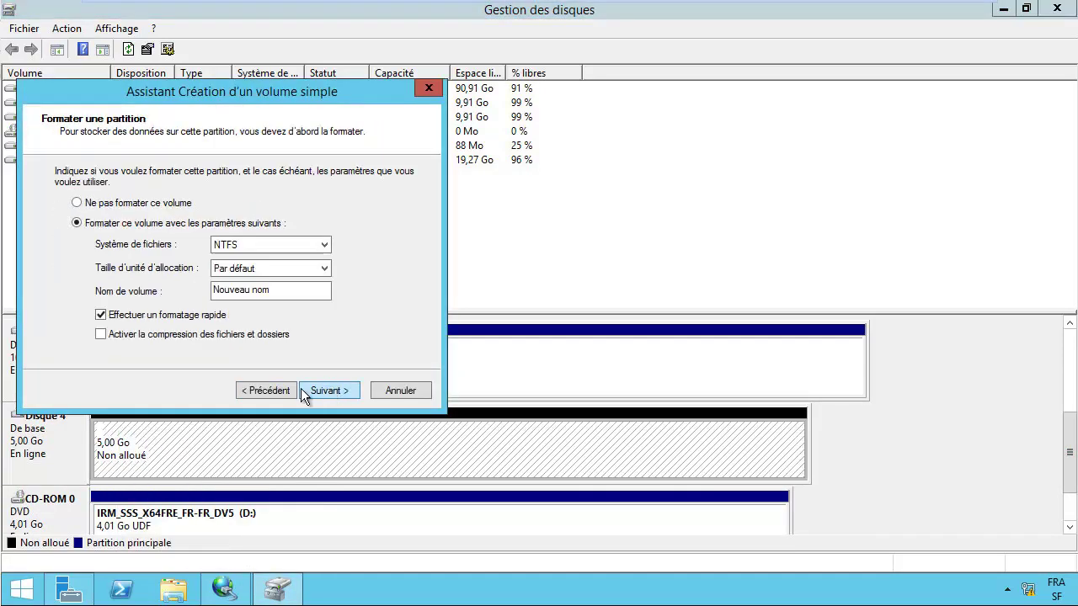
{"action": "left_click", "coordinate": [283, 291]}
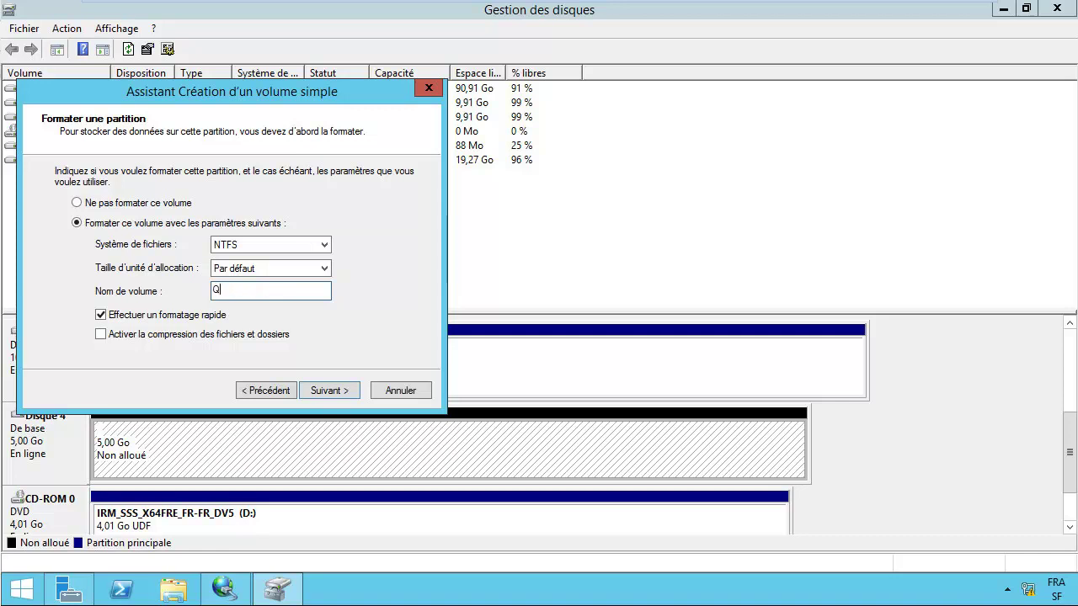
{"action": "type", "text": "Quorum"}
{"action": "left_click", "coordinate": [331, 390]}
{"action": "left_click", "coordinate": [333, 392]}
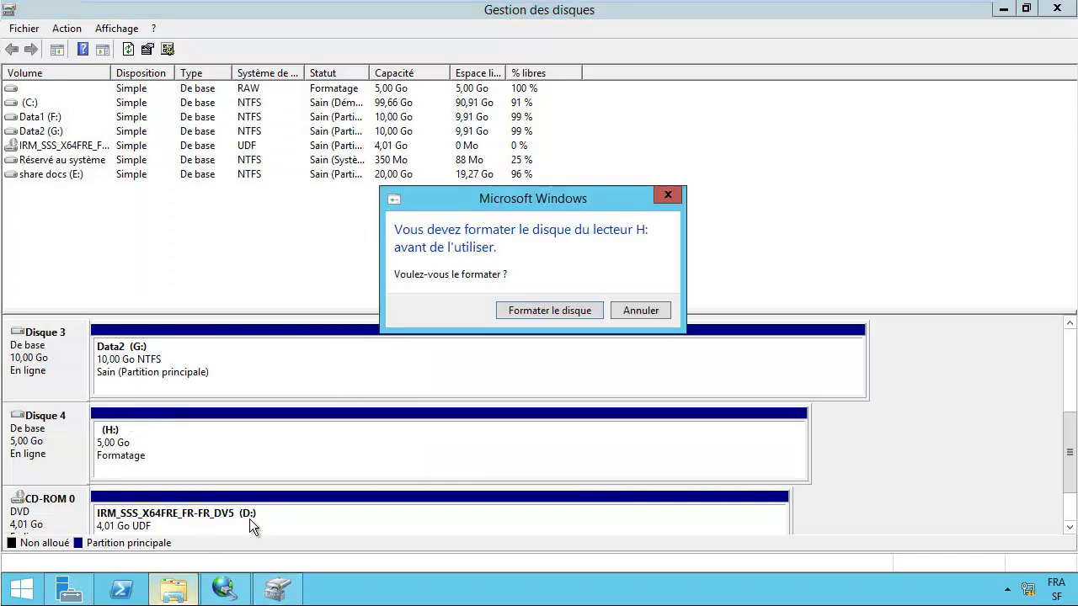
{"action": "left_click", "coordinate": [636, 310]}
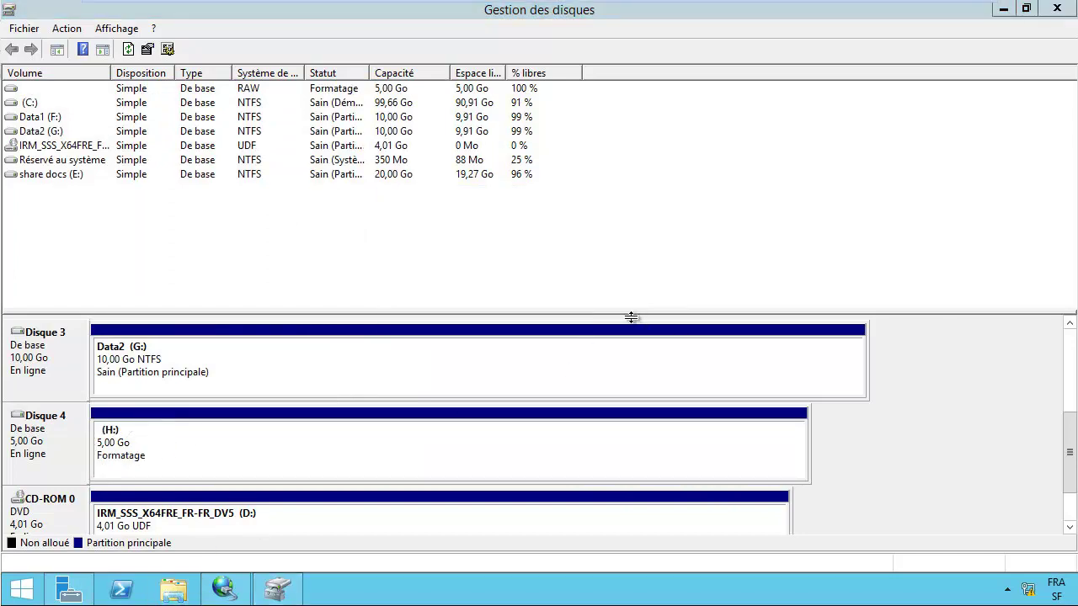
Step: Check the new Data2, Quorum and Data1 volumes, then minimize Disk Management
{"action": "left_click", "coordinate": [152, 370]}
{"action": "left_click", "coordinate": [152, 443]}
{"action": "left_click", "coordinate": [145, 372]}
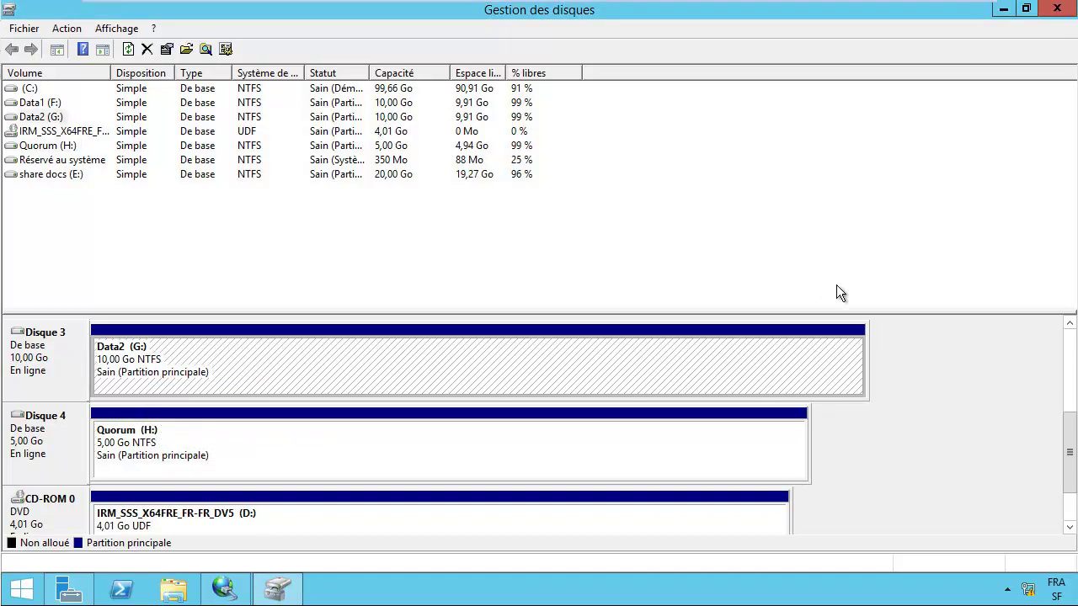
{"action": "left_click", "coordinate": [1070, 322]}
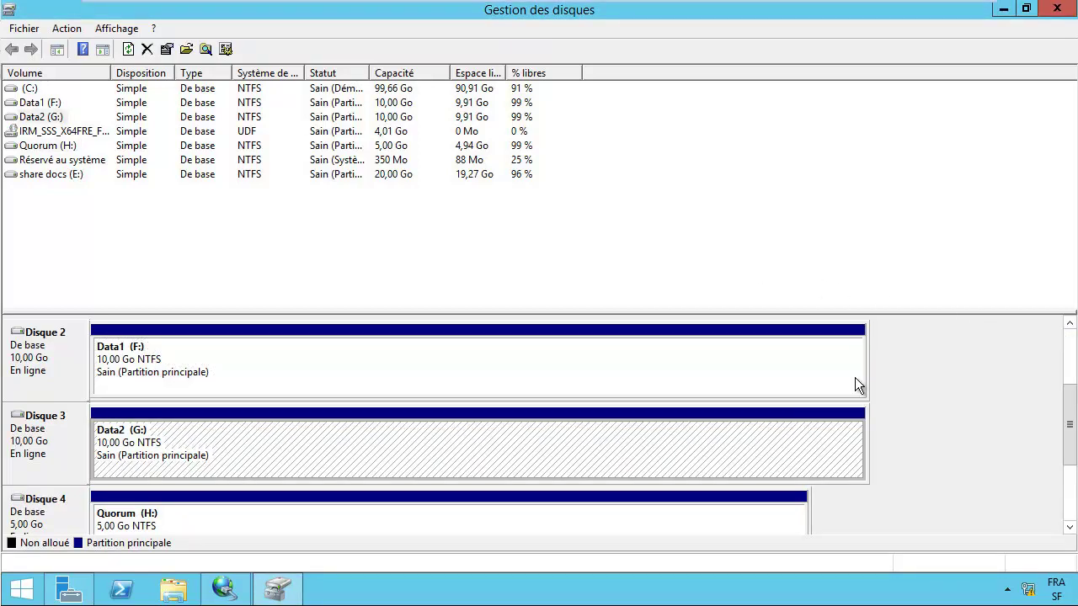
{"action": "left_click", "coordinate": [253, 367]}
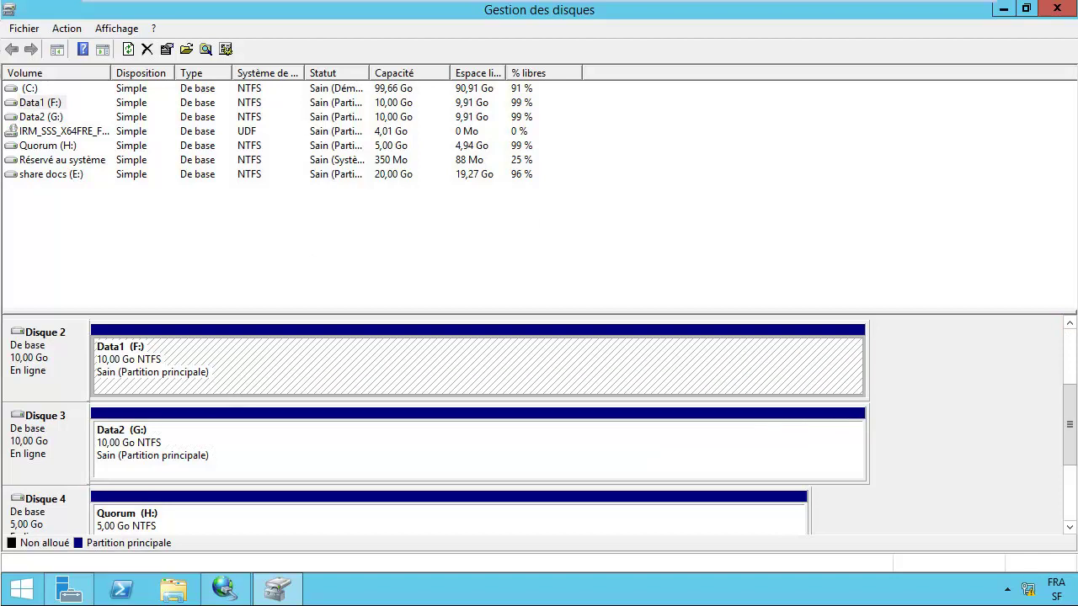
{"action": "left_click", "coordinate": [1002, 10]}
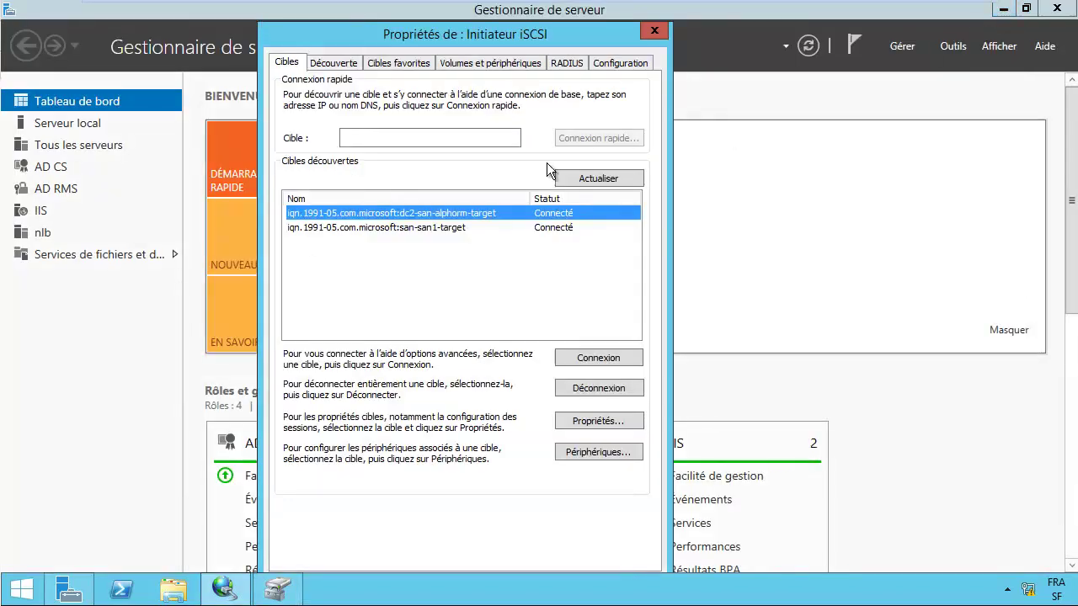
Step: Open FS-2's local server page and launch iSCSI Initiator, agreeing to start the iSCSI service
{"action": "left_click", "coordinate": [655, 32]}
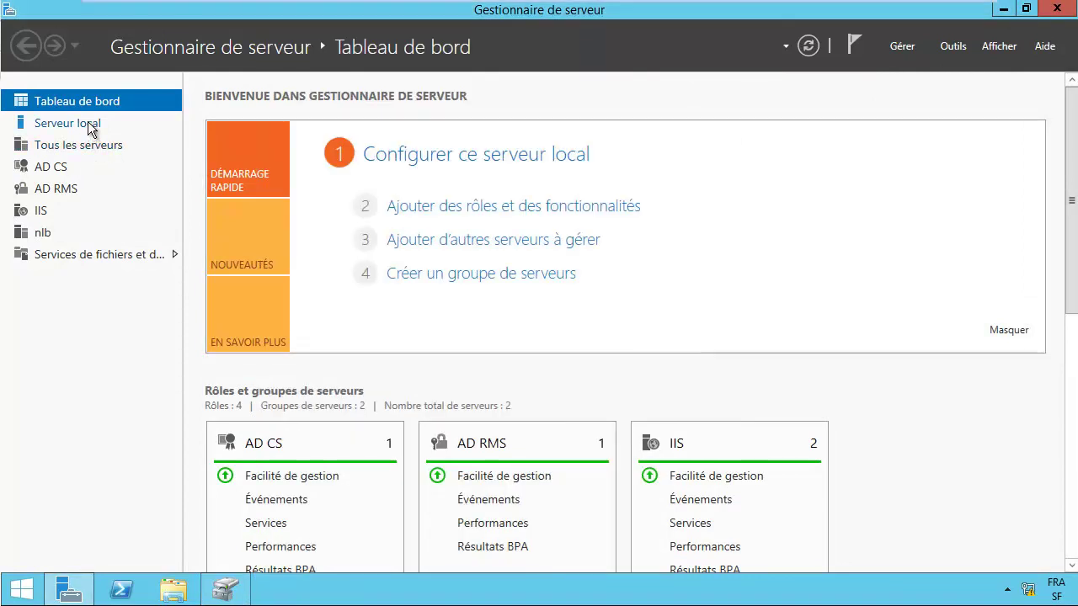
{"action": "left_click", "coordinate": [88, 123]}
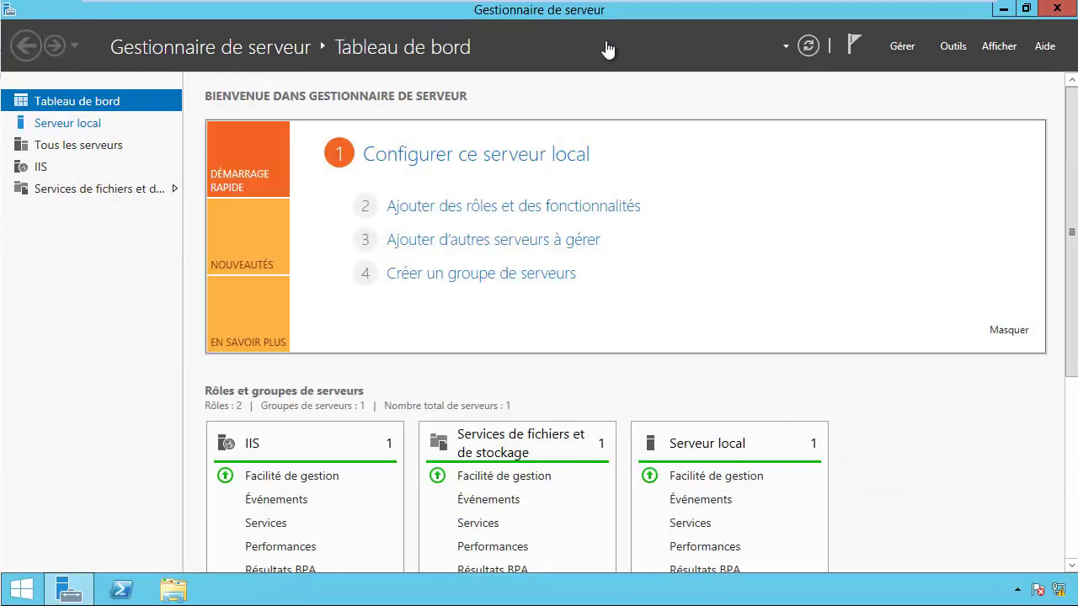
{"action": "left_click", "coordinate": [84, 123]}
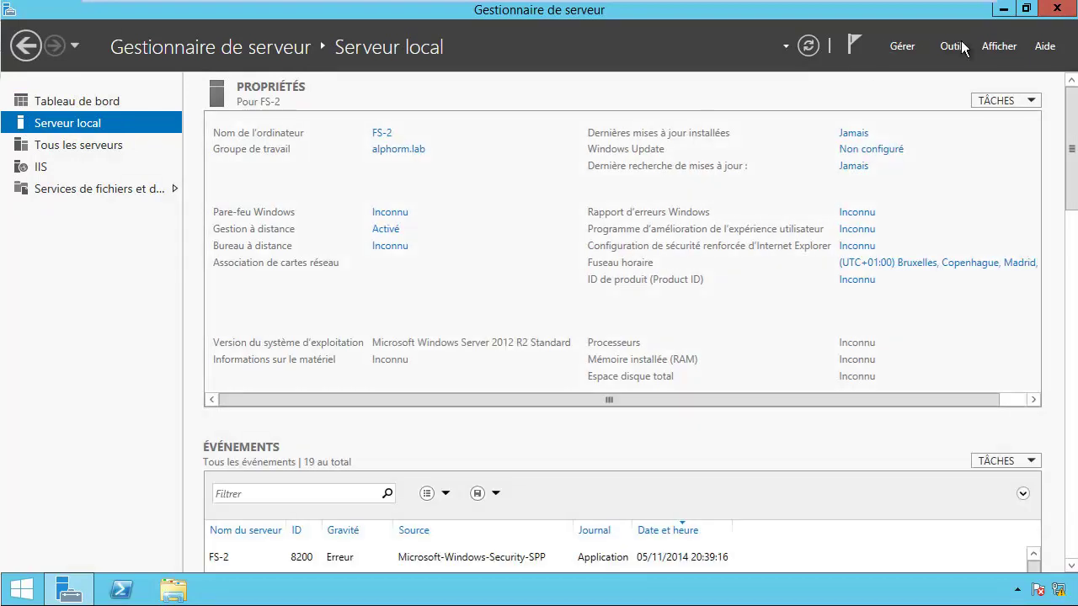
{"action": "left_click", "coordinate": [952, 45]}
{"action": "left_click", "coordinate": [854, 235]}
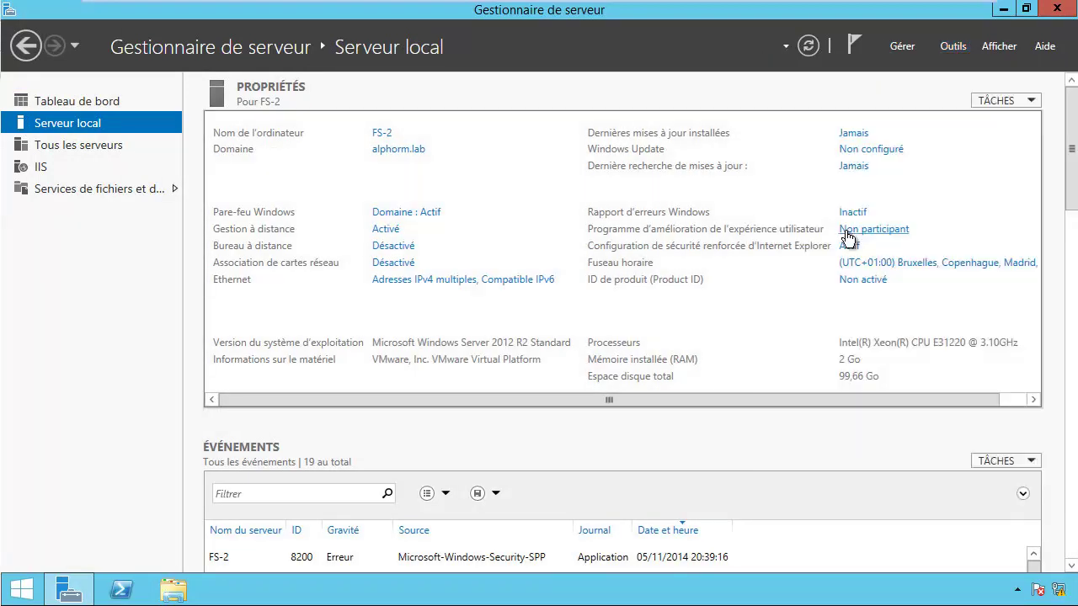
{"action": "left_click", "coordinate": [621, 372]}
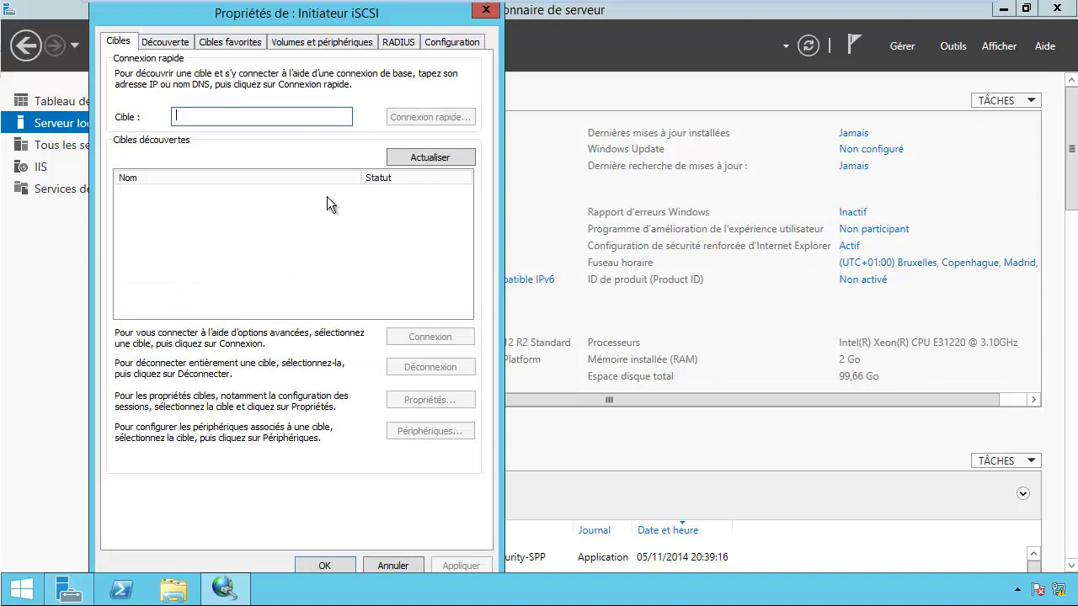
Step: Discover the san target portal, connect to the san1 target, and close the initiator properties
{"action": "left_click", "coordinate": [167, 42]}
{"action": "left_click", "coordinate": [425, 197]}
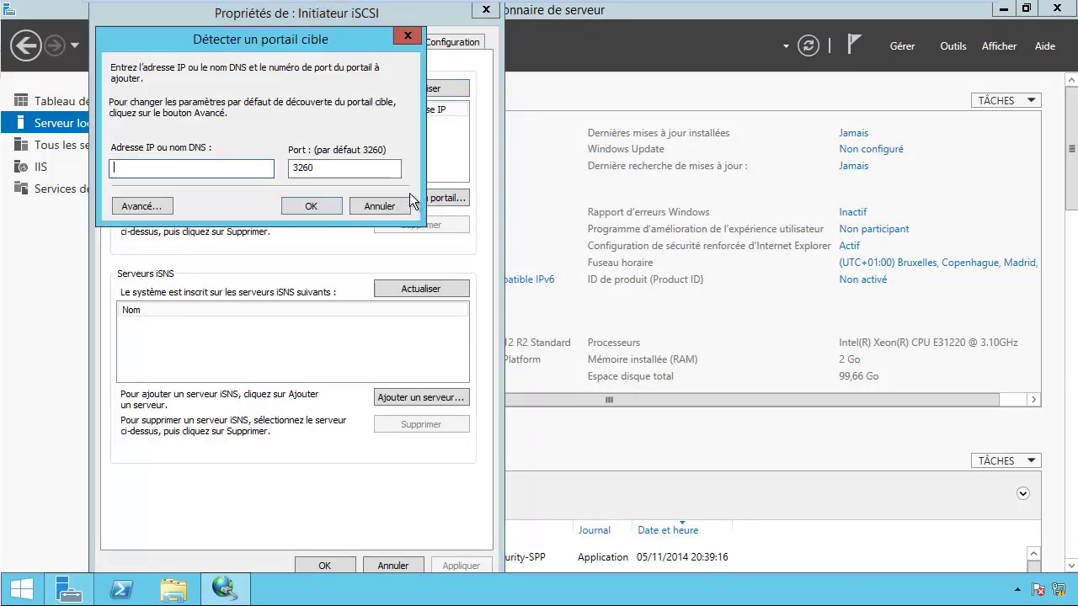
{"action": "type", "text": "san"}
{"action": "key", "text": "Return"}
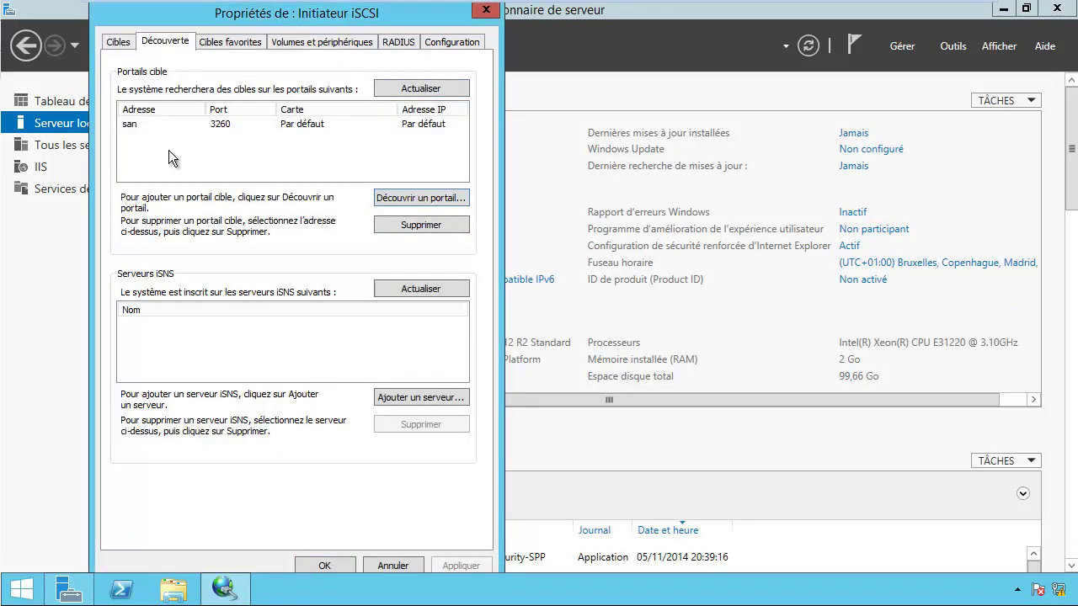
{"action": "left_click", "coordinate": [118, 44]}
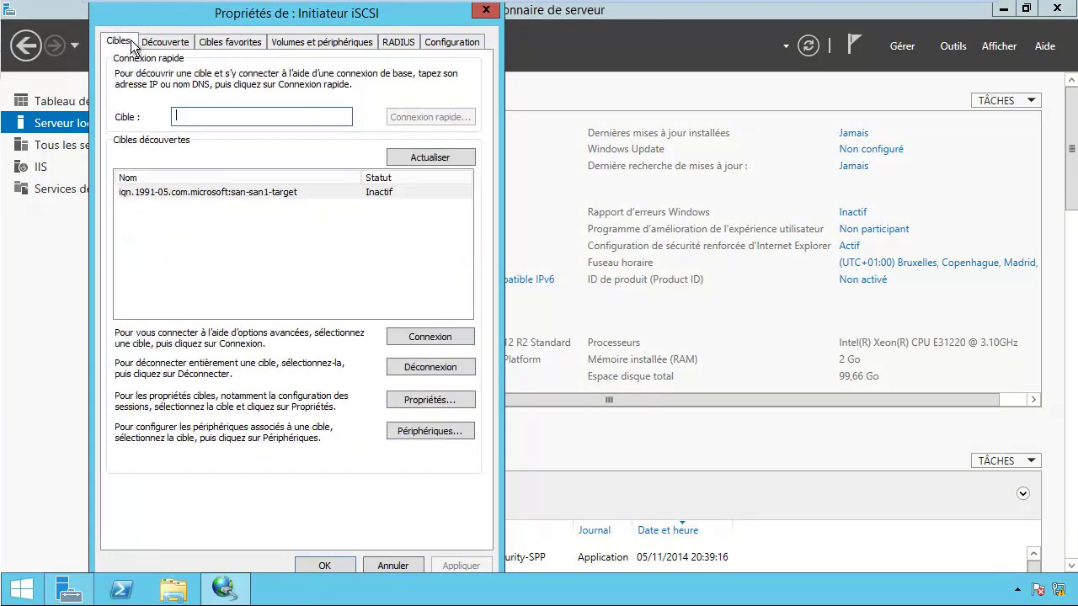
{"action": "left_click", "coordinate": [346, 194]}
{"action": "left_click", "coordinate": [415, 338]}
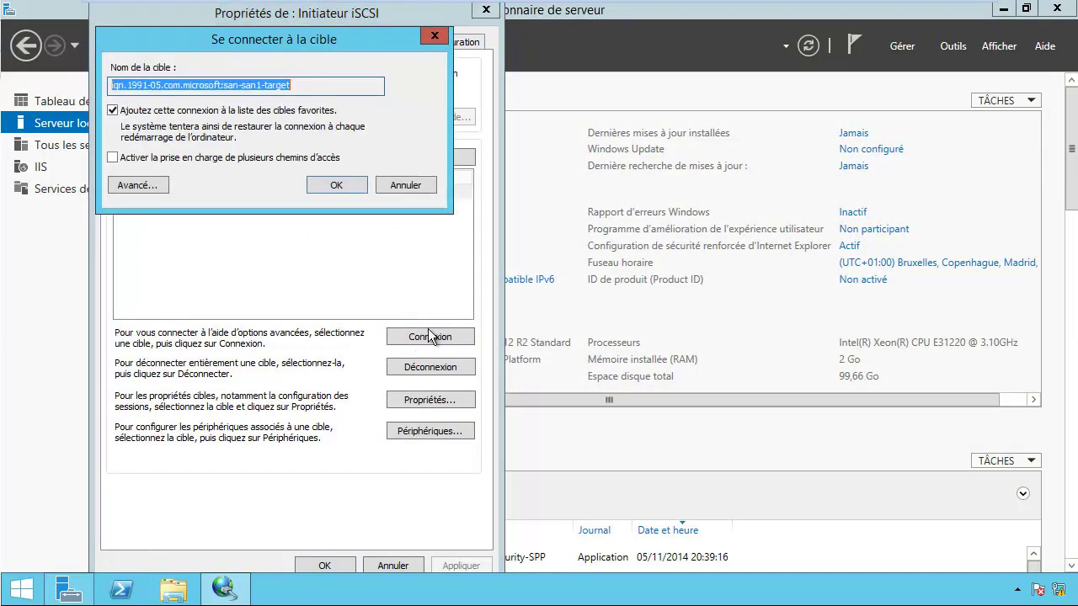
{"action": "left_click", "coordinate": [330, 186]}
{"action": "left_click", "coordinate": [320, 566]}
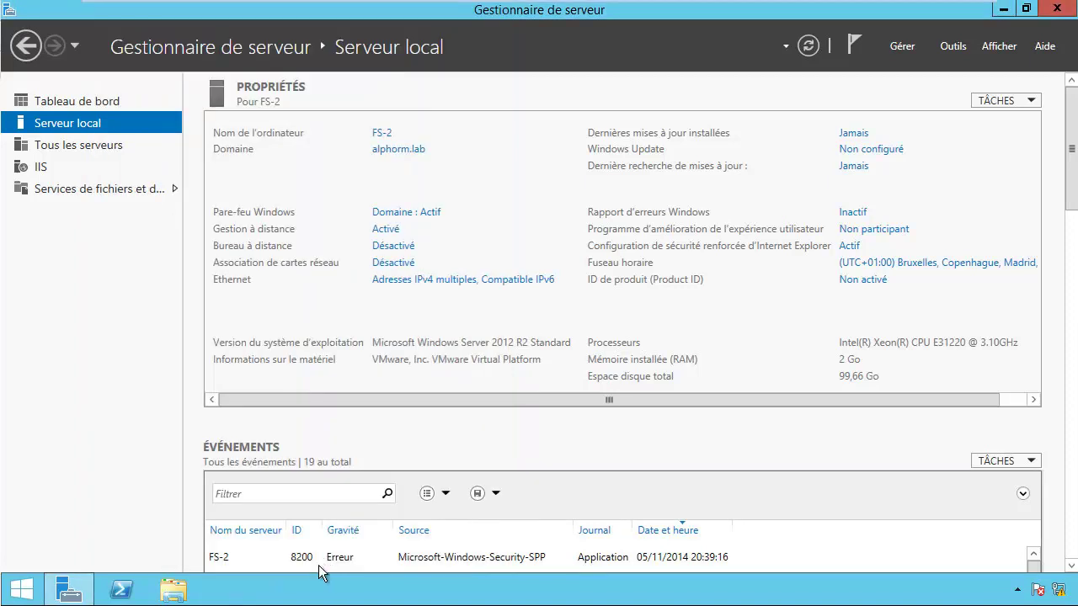
Step: Open Disk Management from the Start quick-links menu and maximize its window
{"action": "right_click", "coordinate": [25, 590]}
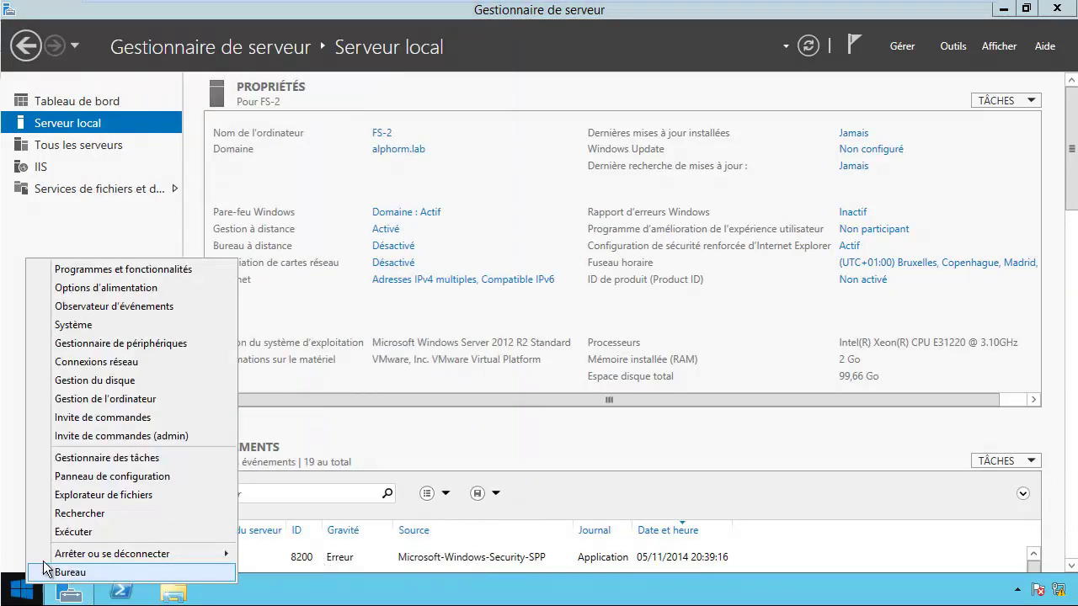
{"action": "left_click", "coordinate": [106, 381]}
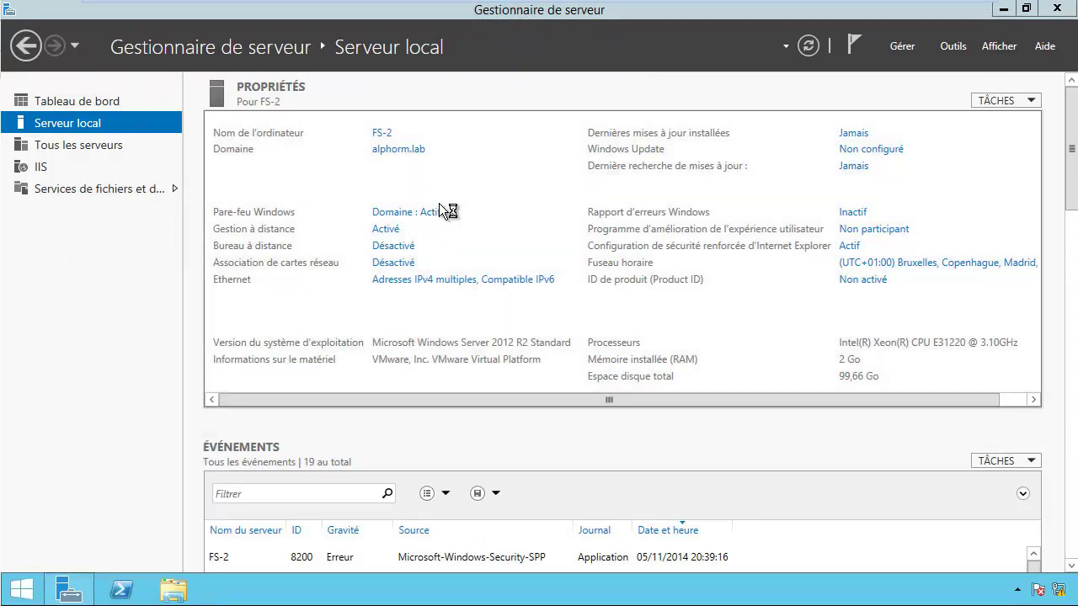
{"action": "left_click", "coordinate": [485, 11]}
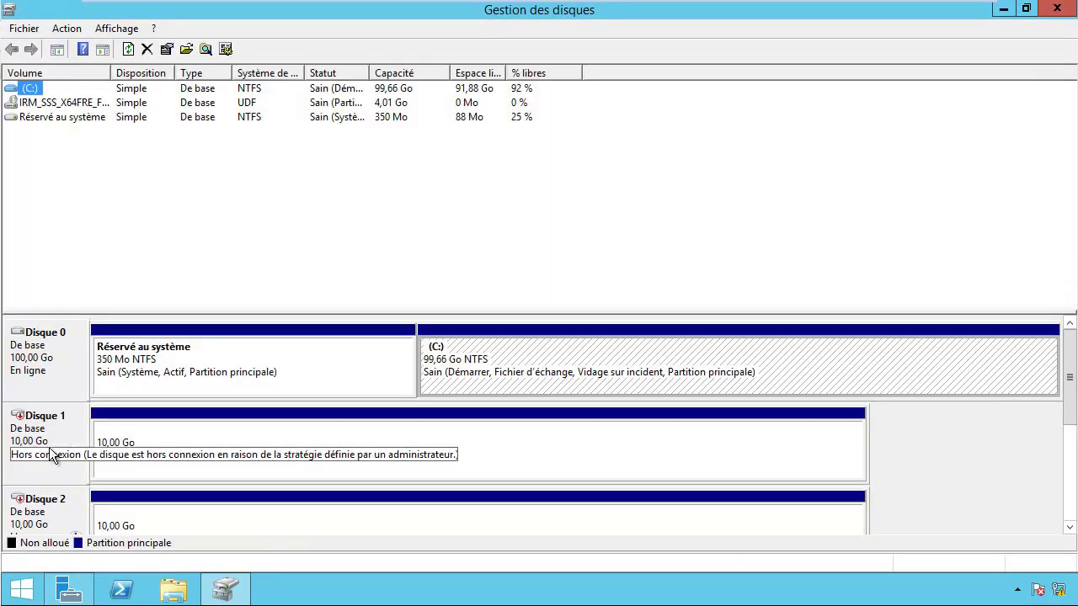
Step: Bring Disque 1, 2 and 3 online, then switch back to Server Manager
{"action": "right_click", "coordinate": [34, 435]}
{"action": "left_click", "coordinate": [65, 437]}
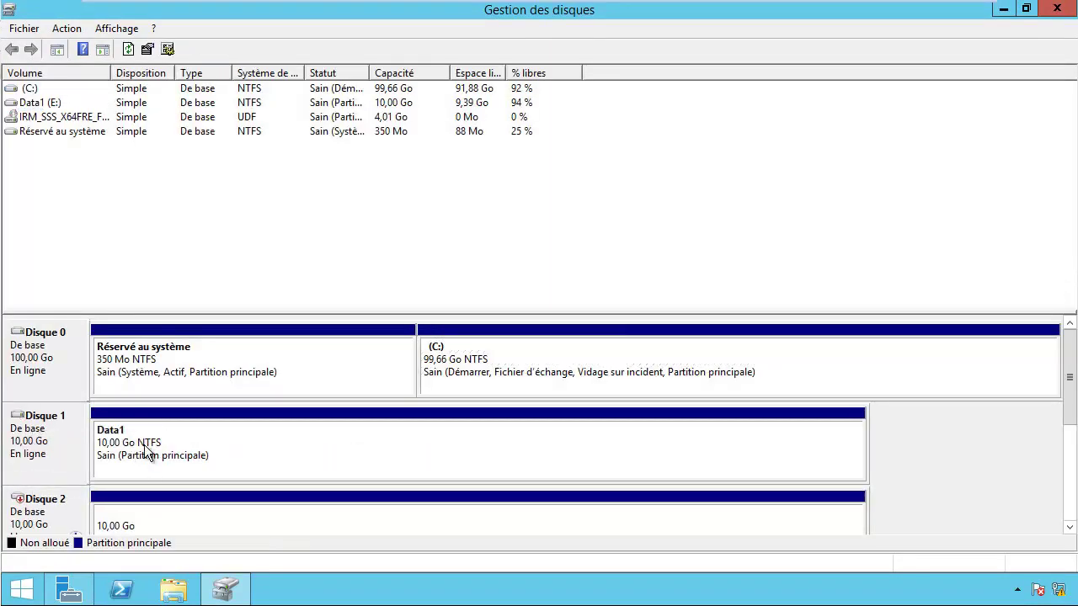
{"action": "right_click", "coordinate": [37, 514]}
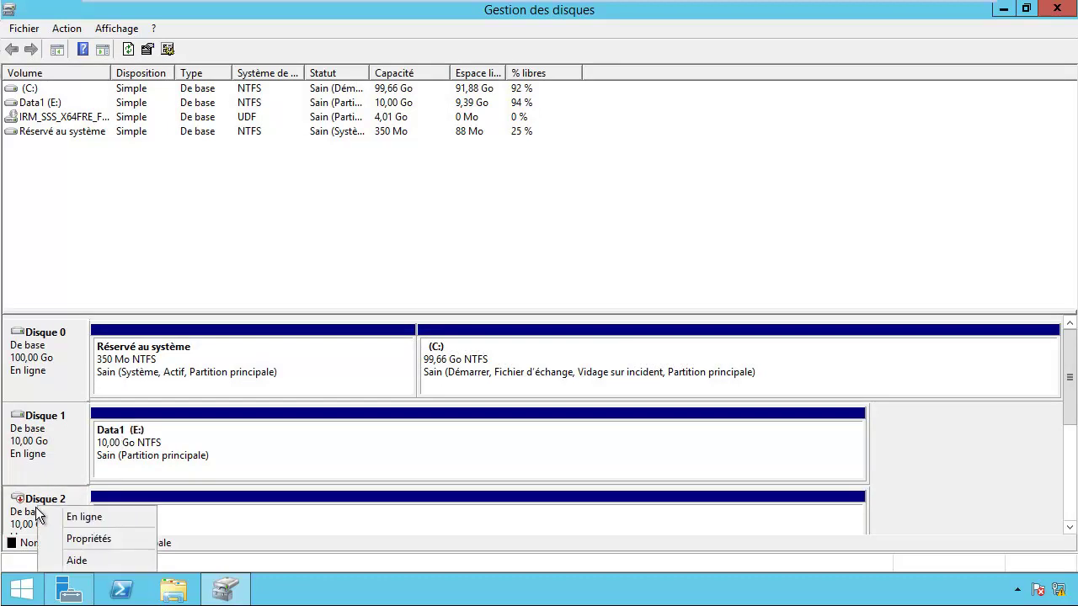
{"action": "left_click", "coordinate": [74, 517]}
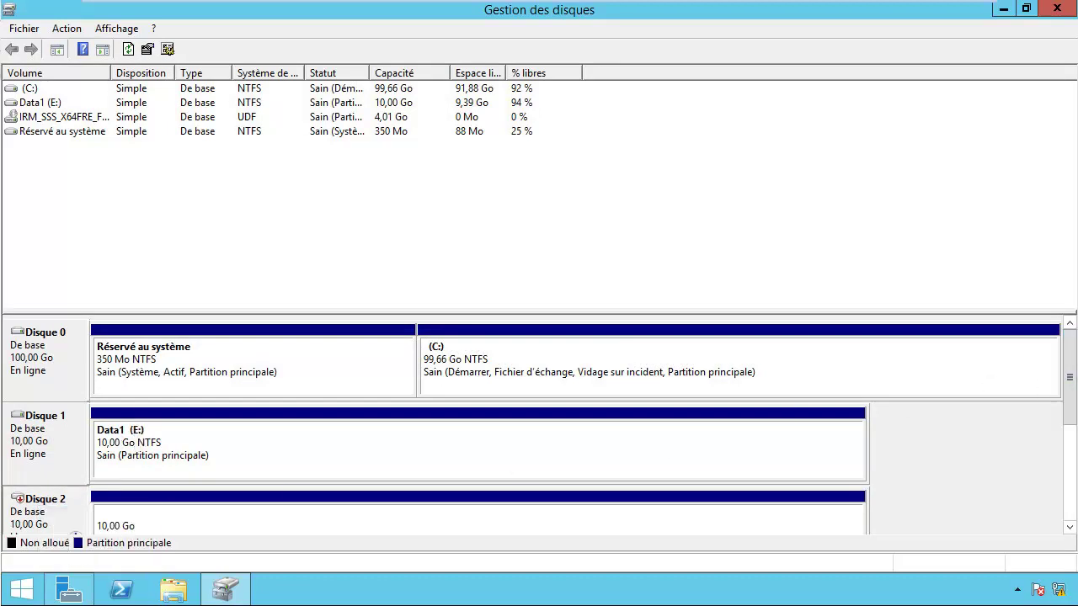
{"action": "scroll", "coordinate": [1069, 396], "scroll_direction": "down", "scroll_amount": 1}
{"action": "right_click", "coordinate": [26, 516]}
{"action": "left_click", "coordinate": [75, 458]}
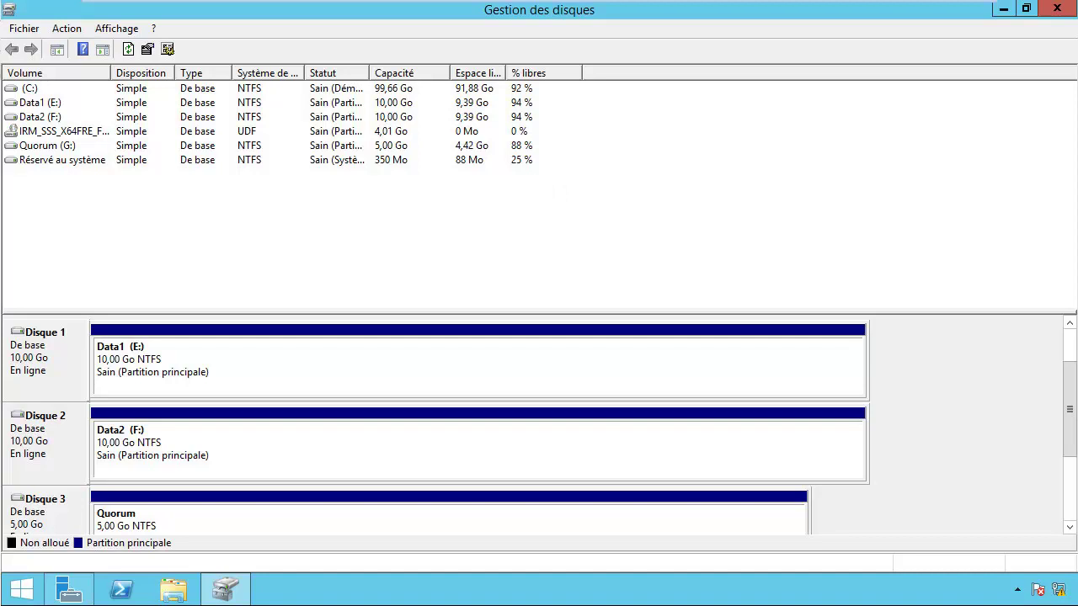
{"action": "key", "text": "alt+Tab"}
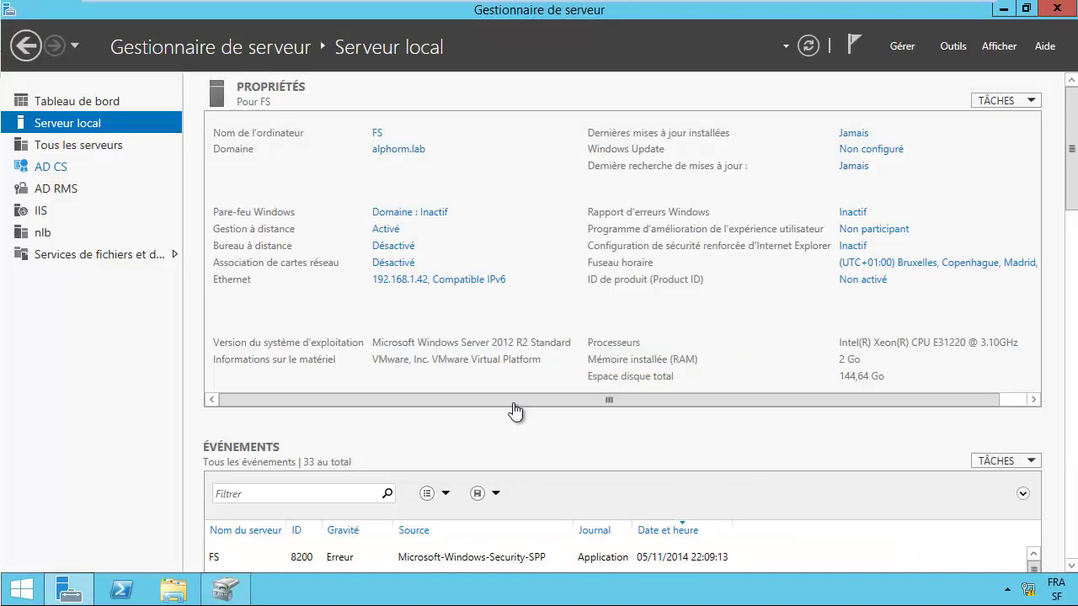
Step: Create a new folder named documents at the root of the C: drive
{"action": "left_click", "coordinate": [173, 595]}
{"action": "left_click", "coordinate": [175, 597]}
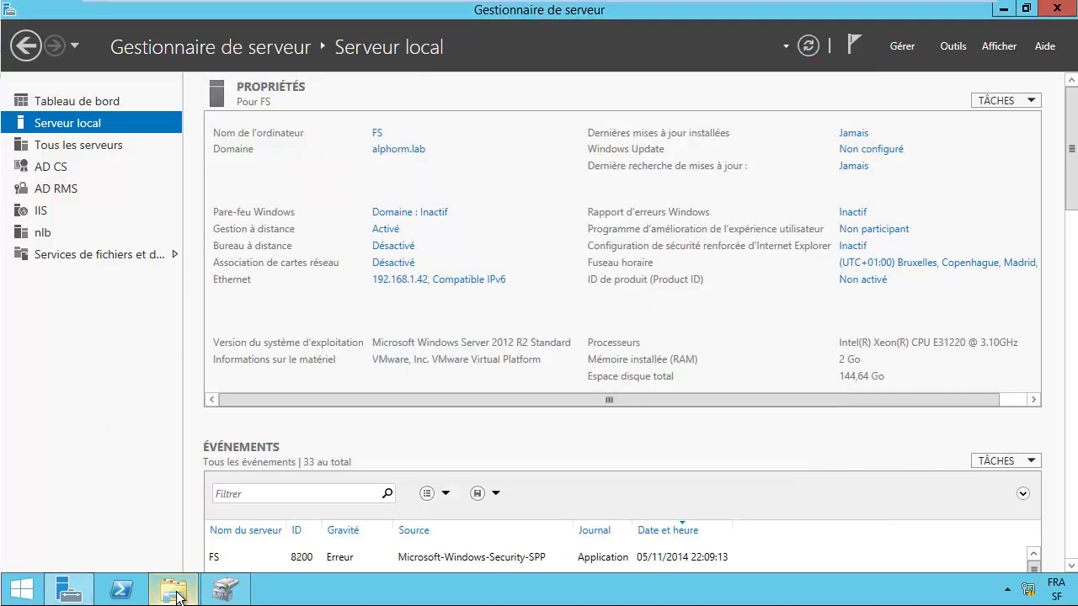
{"action": "left_click", "coordinate": [177, 599]}
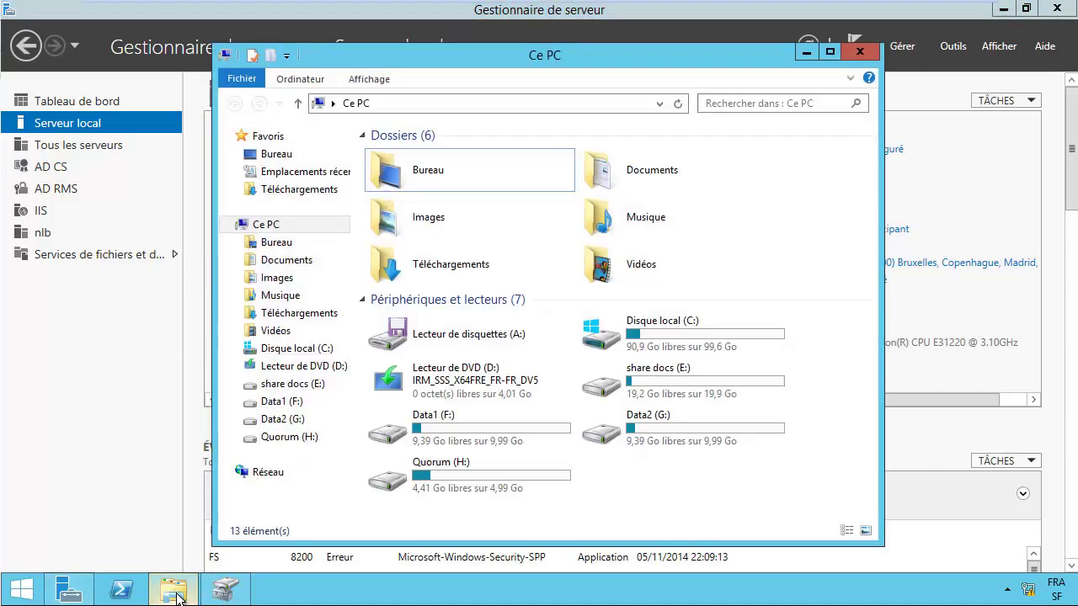
{"action": "double_click", "coordinate": [679, 338]}
{"action": "right_click", "coordinate": [445, 371]}
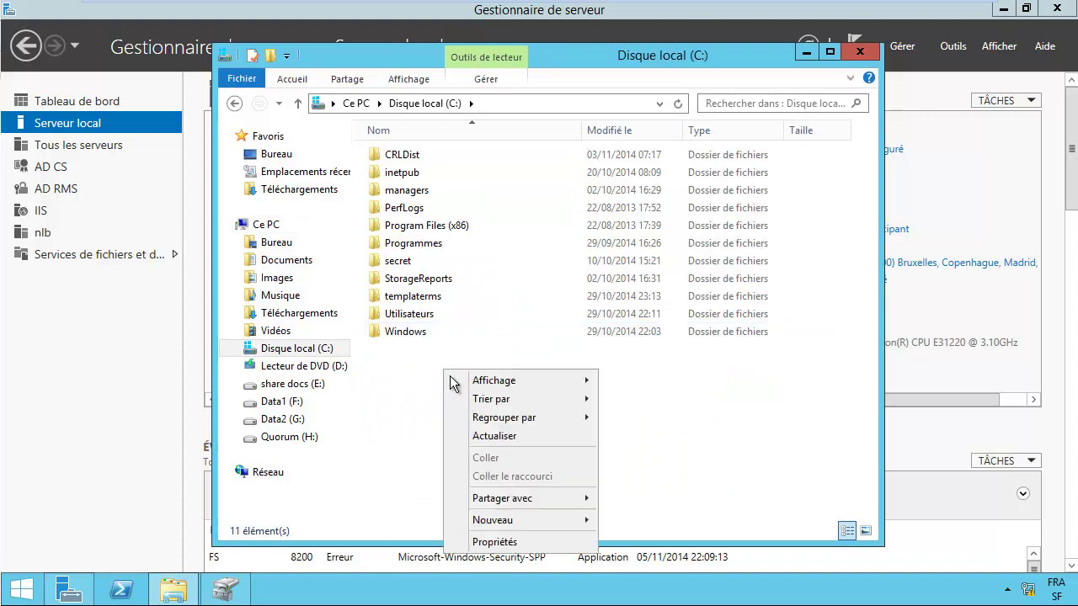
{"action": "mouse_move", "coordinate": [539, 523]}
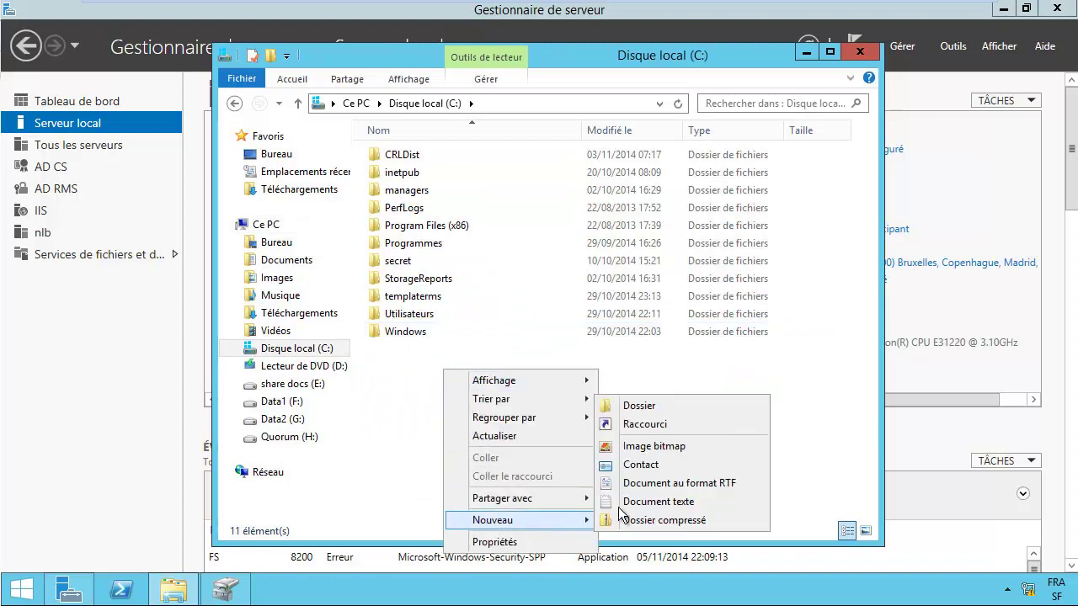
{"action": "left_click", "coordinate": [642, 406]}
{"action": "type", "text": "documents"}
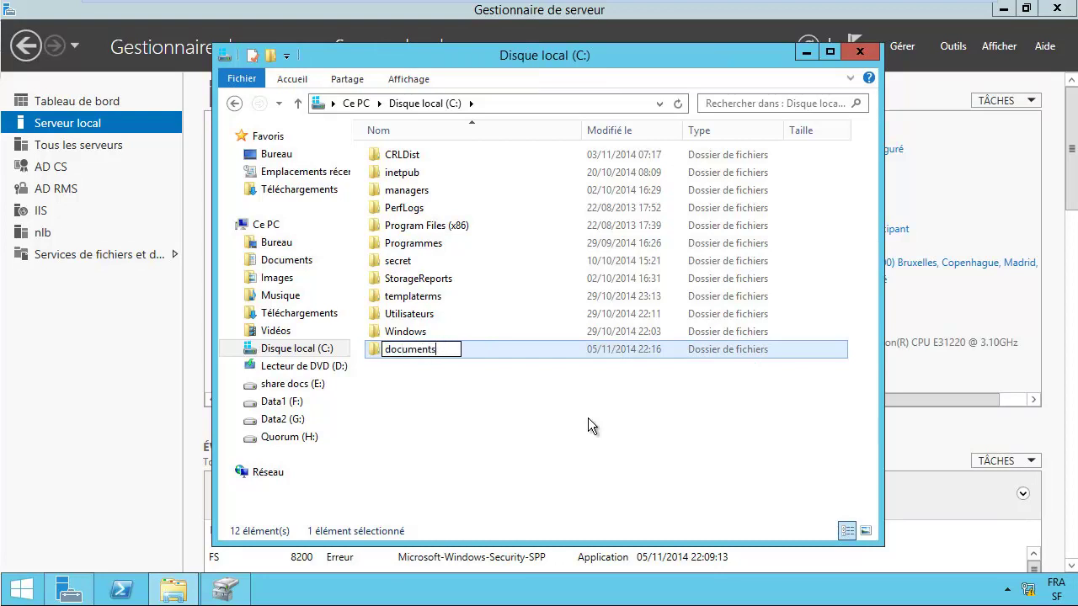
{"action": "key", "text": "Return"}
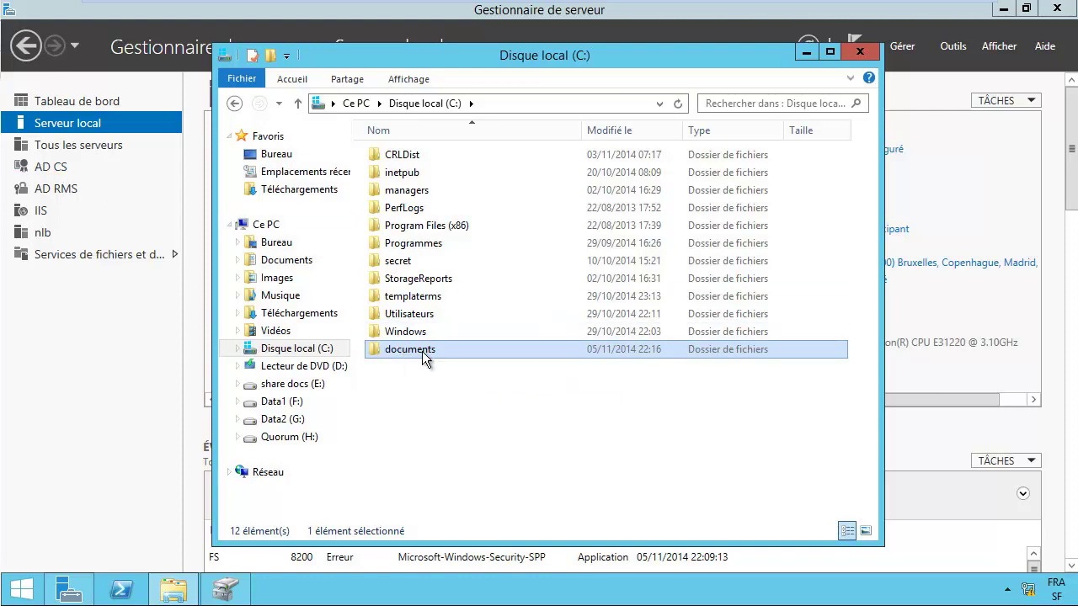
Step: Share the documents folder with Tout le monde at read/write permission
{"action": "right_click", "coordinate": [415, 354]}
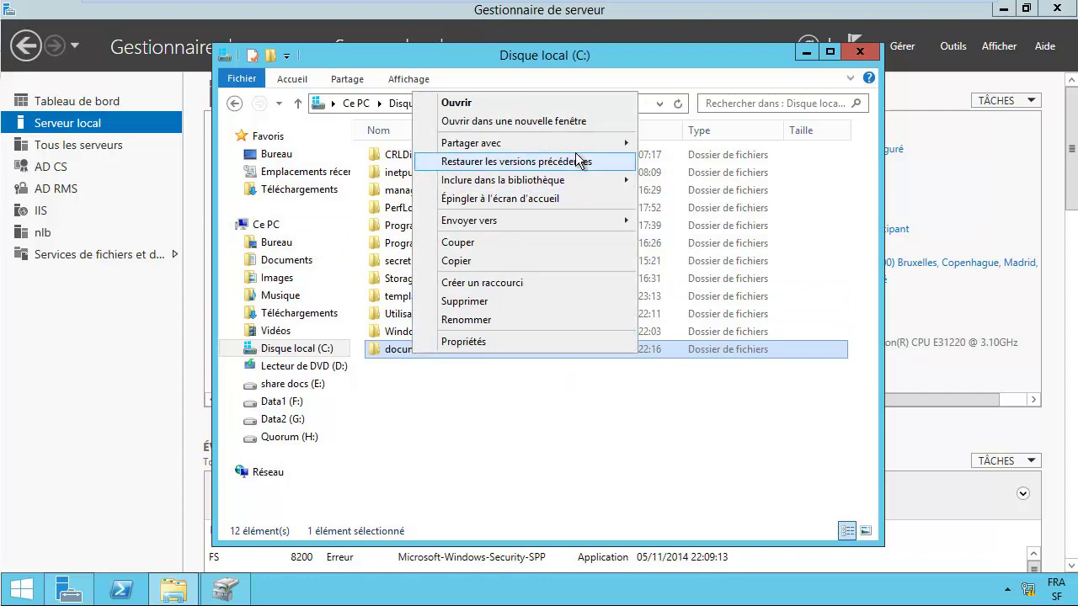
{"action": "mouse_move", "coordinate": [623, 145]}
{"action": "left_click", "coordinate": [678, 162]}
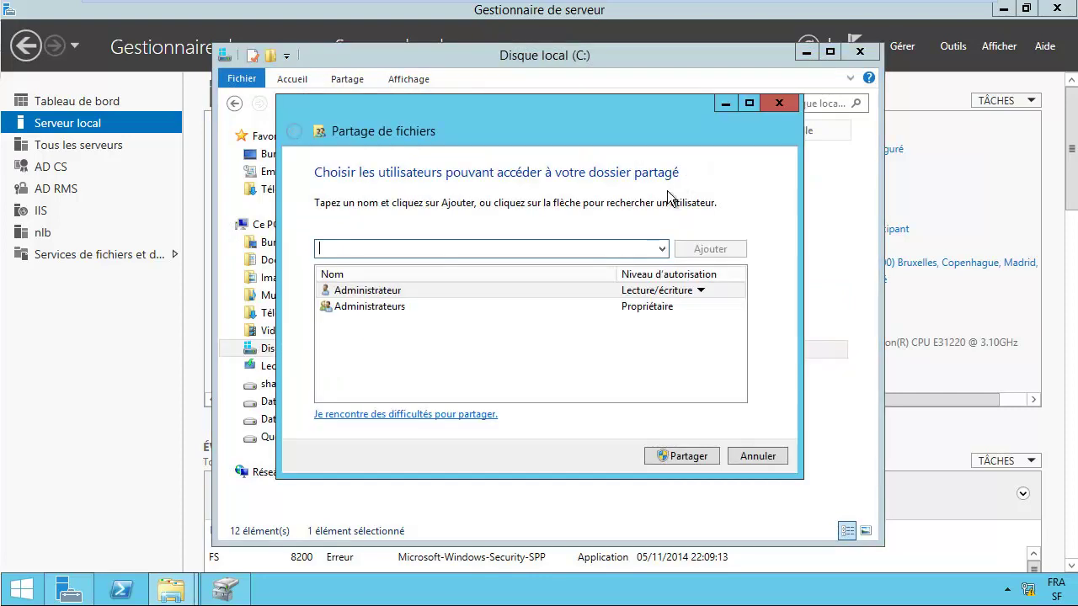
{"action": "left_click", "coordinate": [662, 249]}
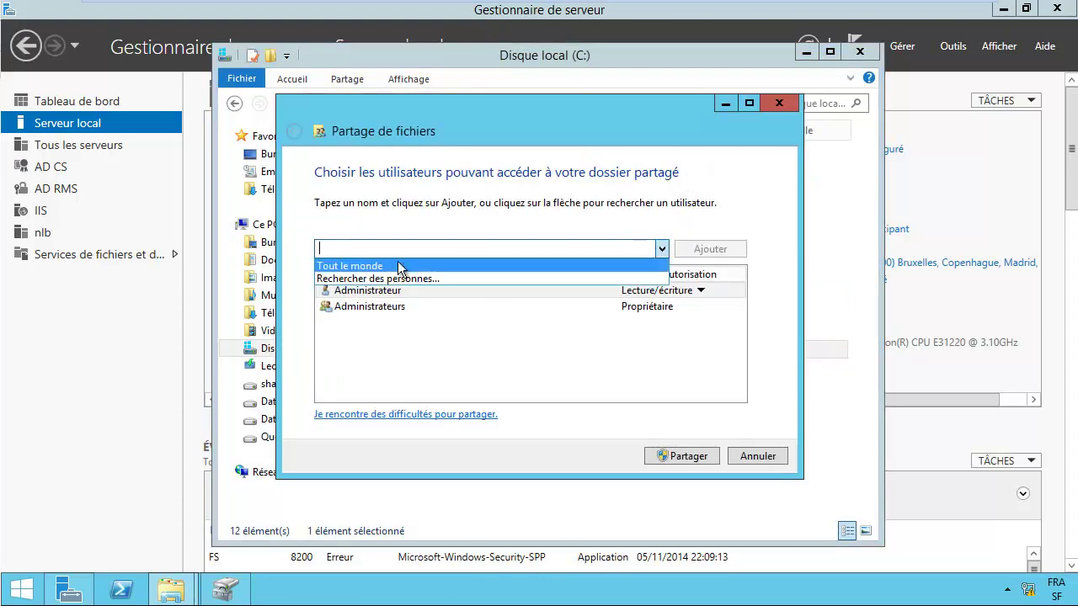
{"action": "left_click", "coordinate": [392, 265]}
{"action": "left_click", "coordinate": [719, 257]}
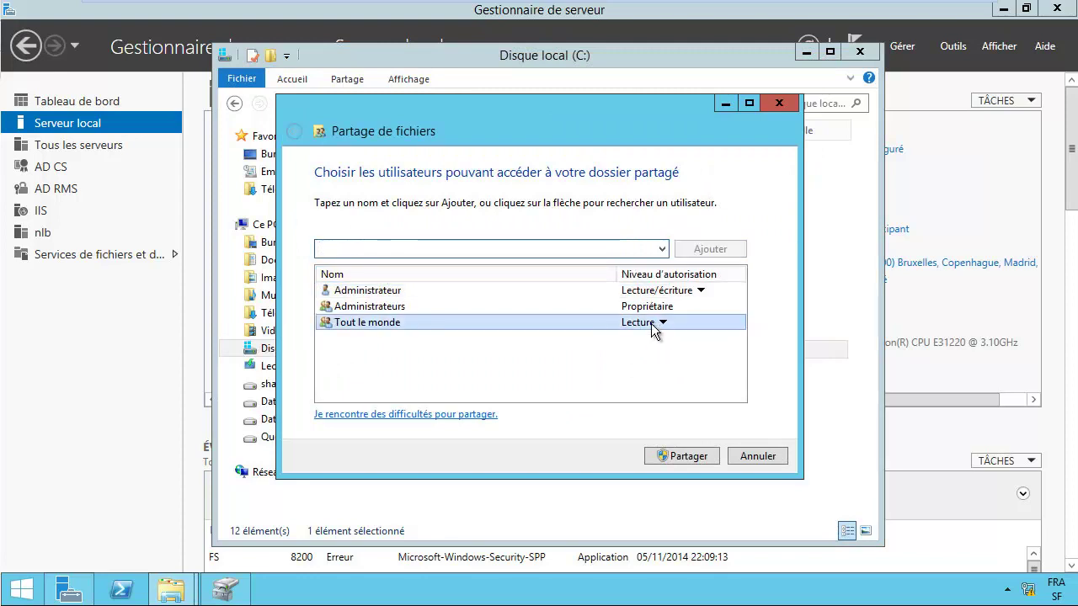
{"action": "left_click", "coordinate": [656, 325]}
{"action": "left_click", "coordinate": [724, 345]}
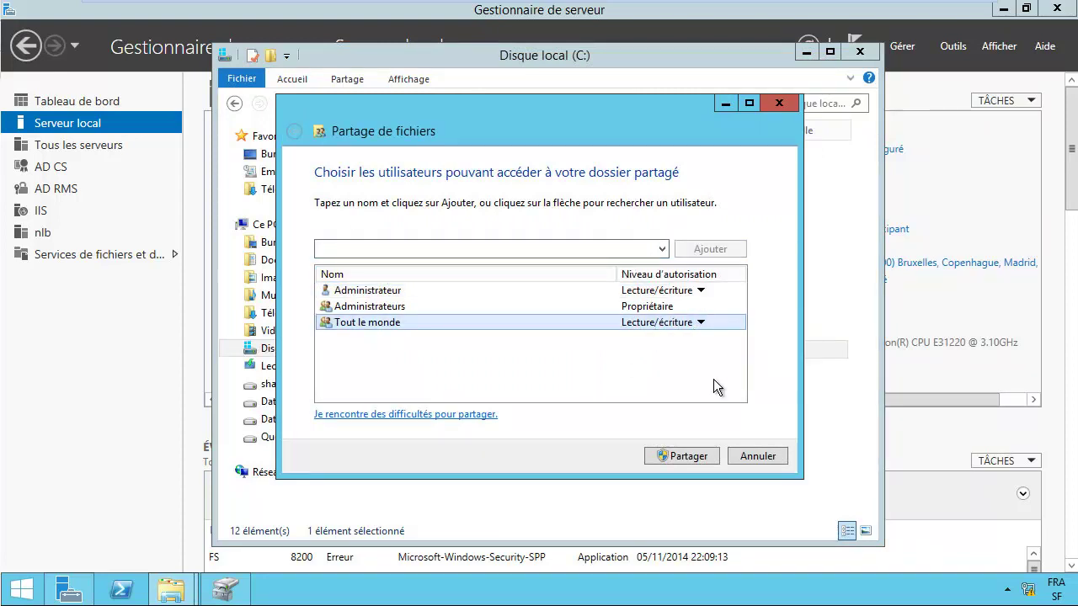
{"action": "left_click", "coordinate": [689, 457]}
{"action": "left_click", "coordinate": [744, 460]}
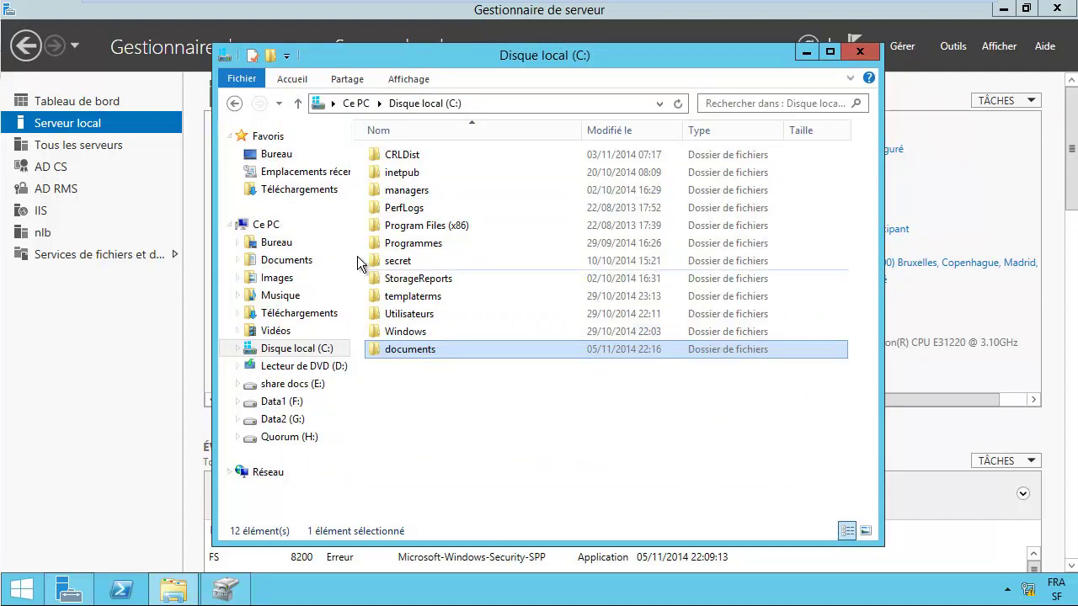
Step: Open the \\fs network share through the Run box and check the docs share
{"action": "right_click", "coordinate": [21, 591]}
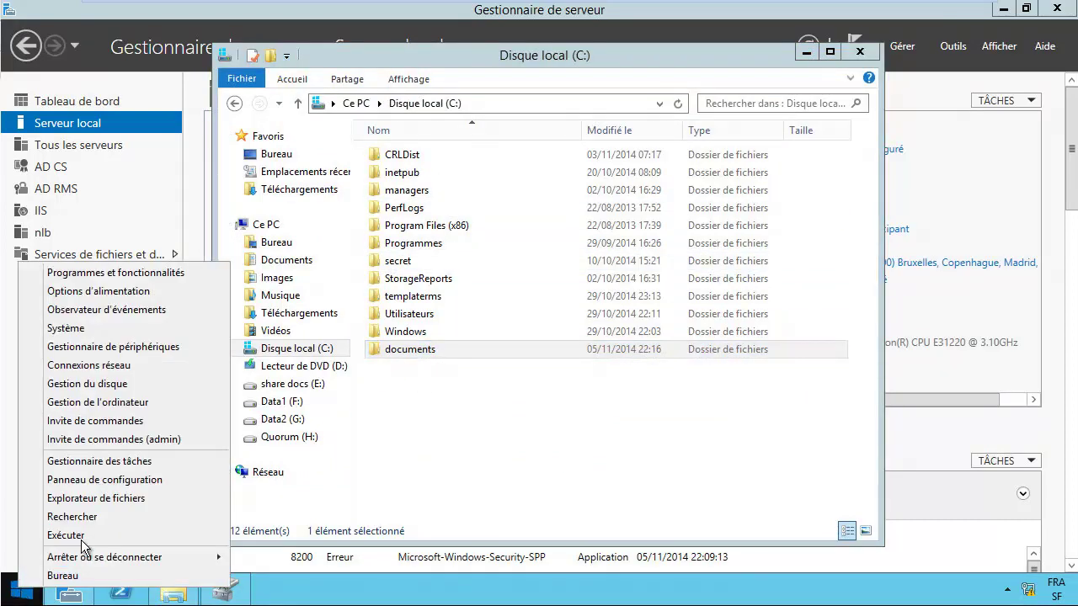
{"action": "left_click", "coordinate": [98, 539]}
{"action": "type", "text": "\\"}
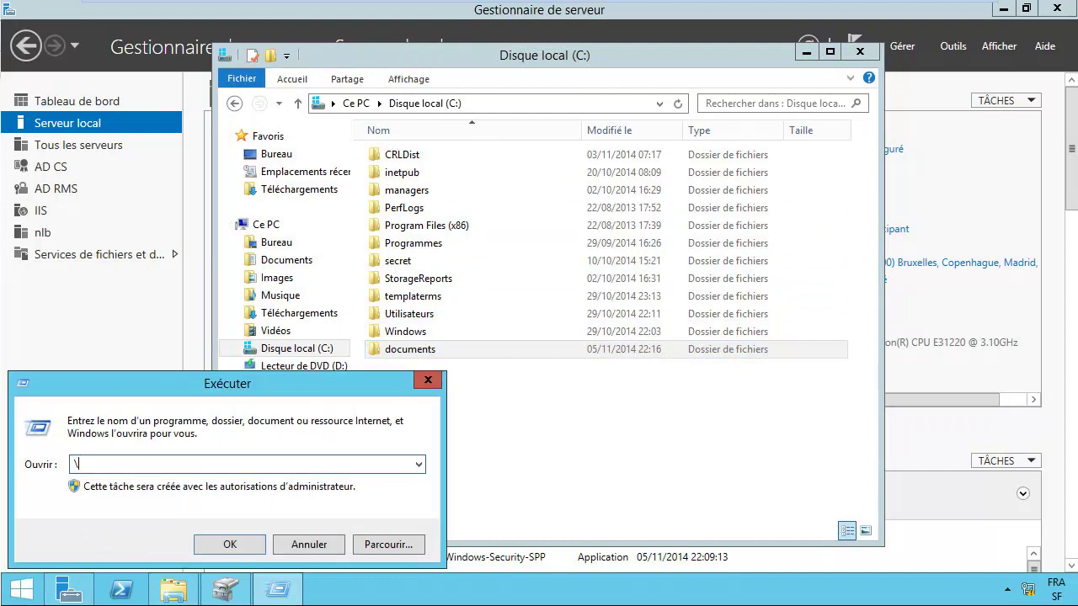
{"action": "type", "text": "fs"}
{"action": "key", "text": "Return"}
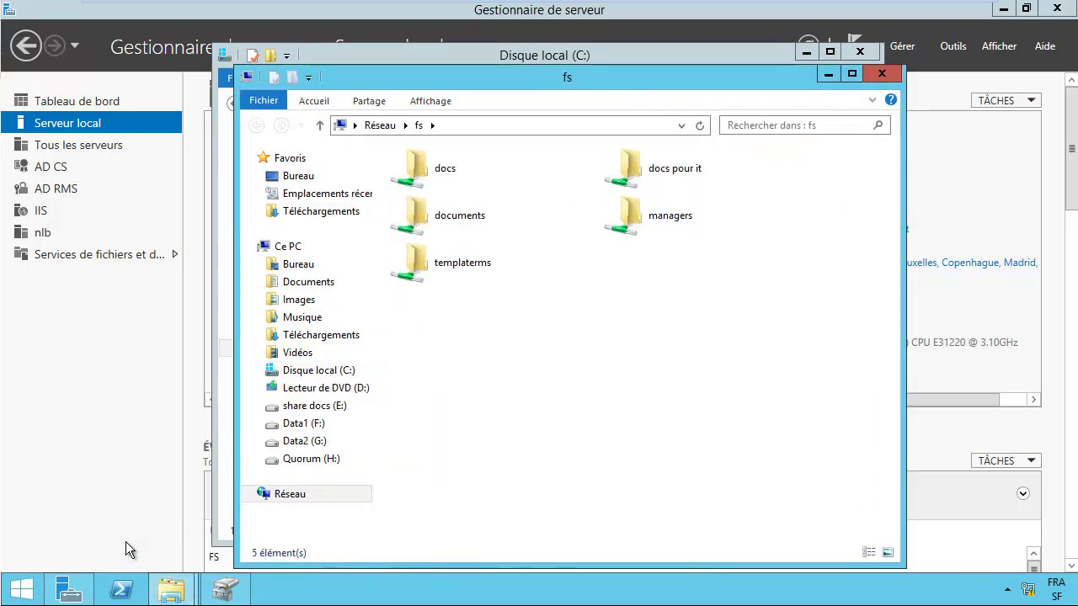
{"action": "left_click", "coordinate": [432, 184]}
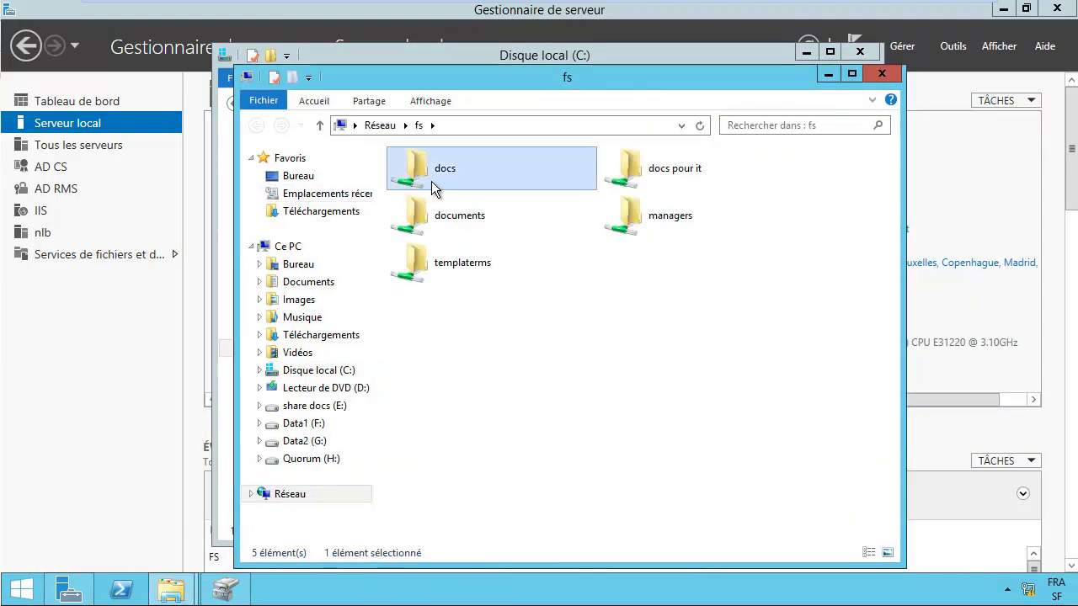
{"action": "left_click", "coordinate": [454, 125]}
{"action": "left_click", "coordinate": [393, 129]}
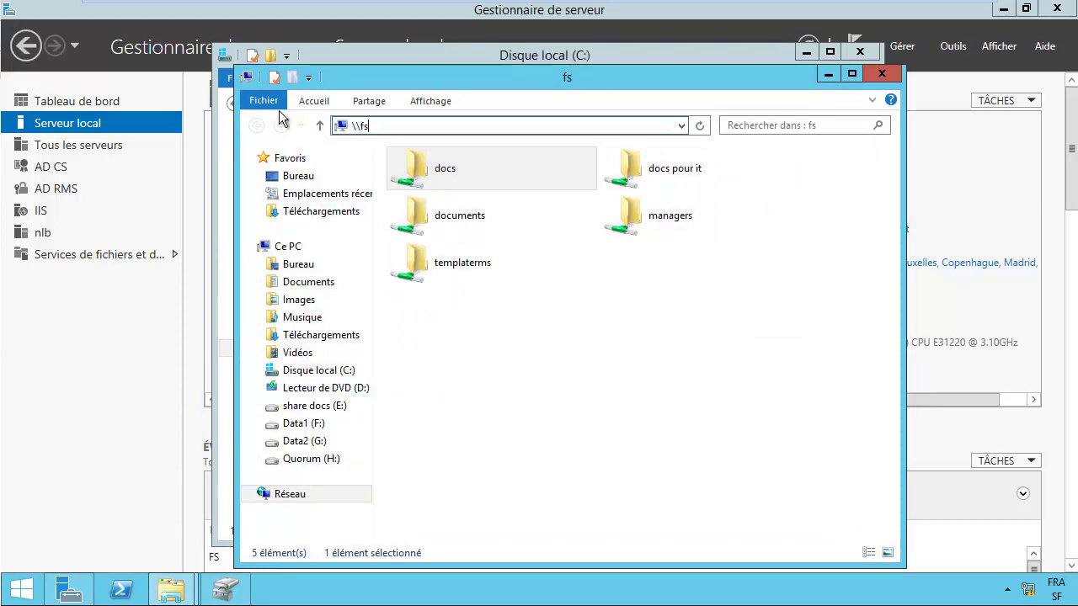
{"action": "left_click", "coordinate": [95, 135]}
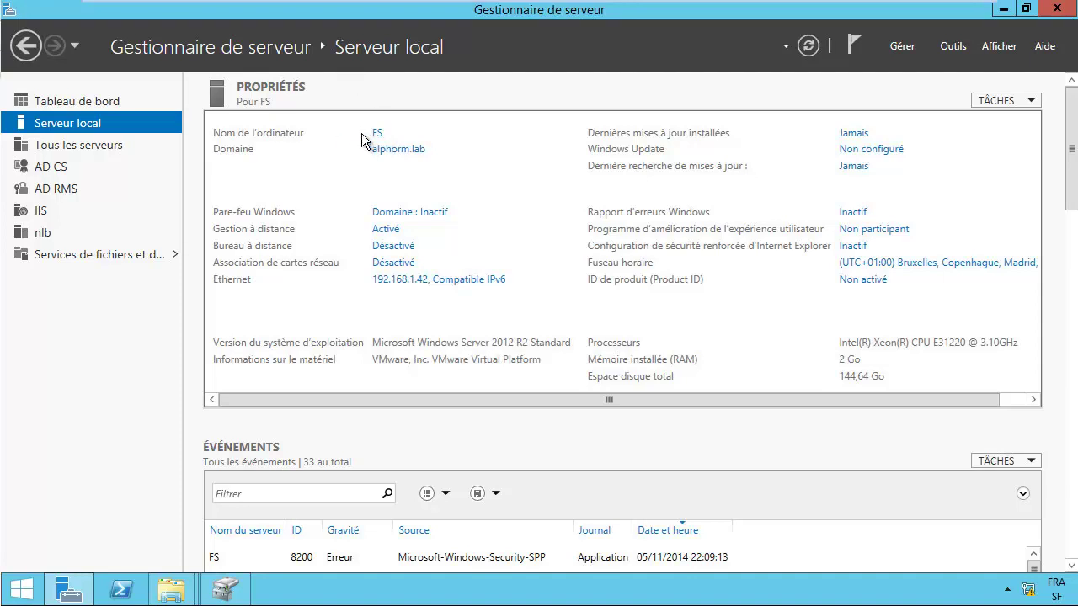
Step: Reopen the Run box with \\fs entered in the Ouvrir field
{"action": "right_click", "coordinate": [31, 595]}
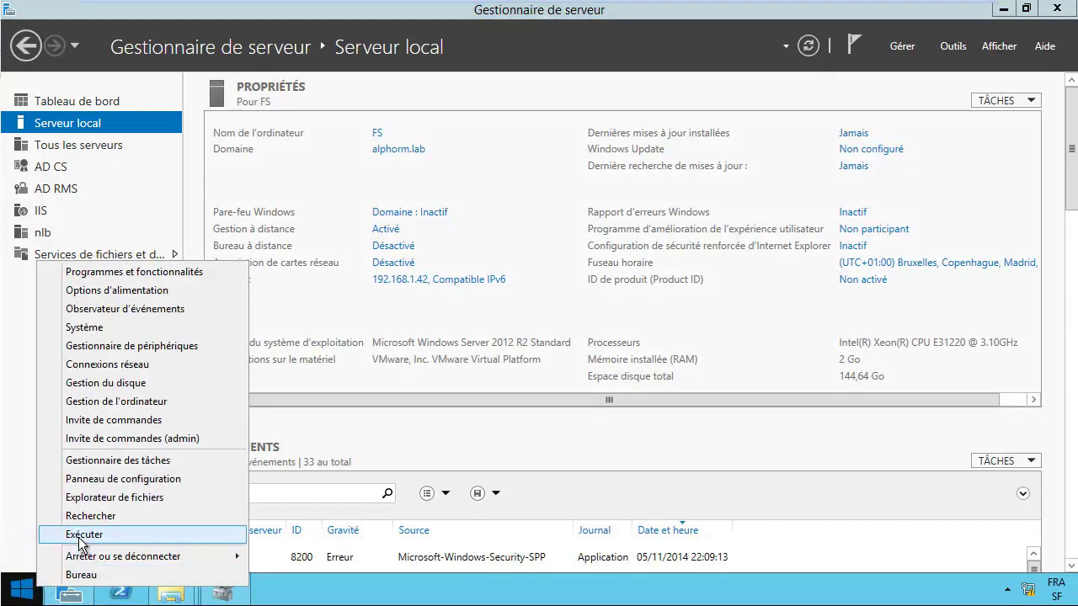
{"action": "left_click", "coordinate": [81, 534]}
{"action": "type", "text": "\\fs"}
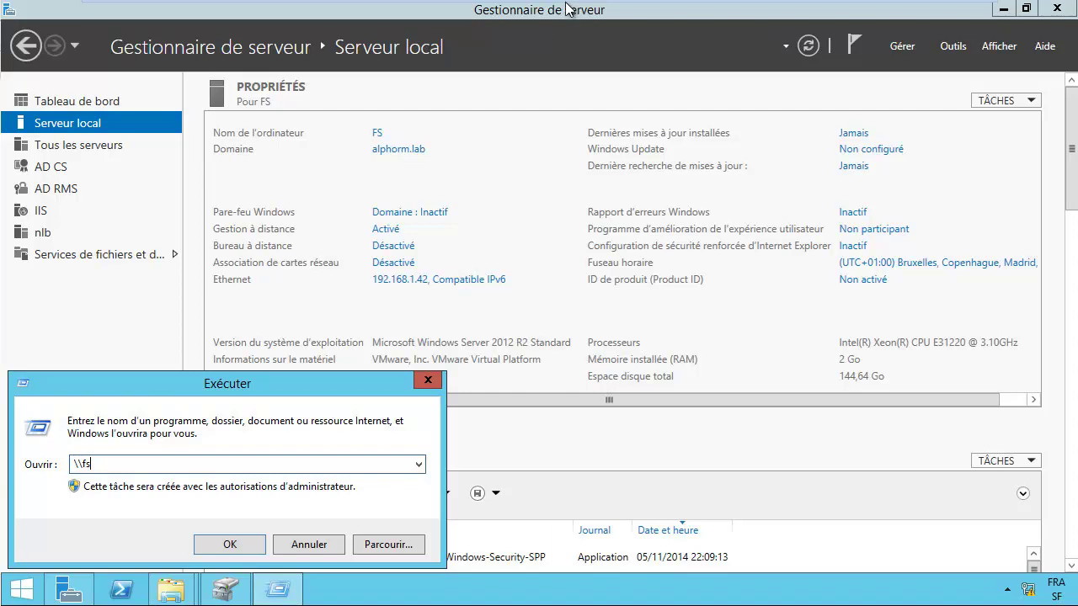
Step: Launch Add Roles and Features with role-based installation and FS as the destination server
{"action": "left_click", "coordinate": [954, 47]}
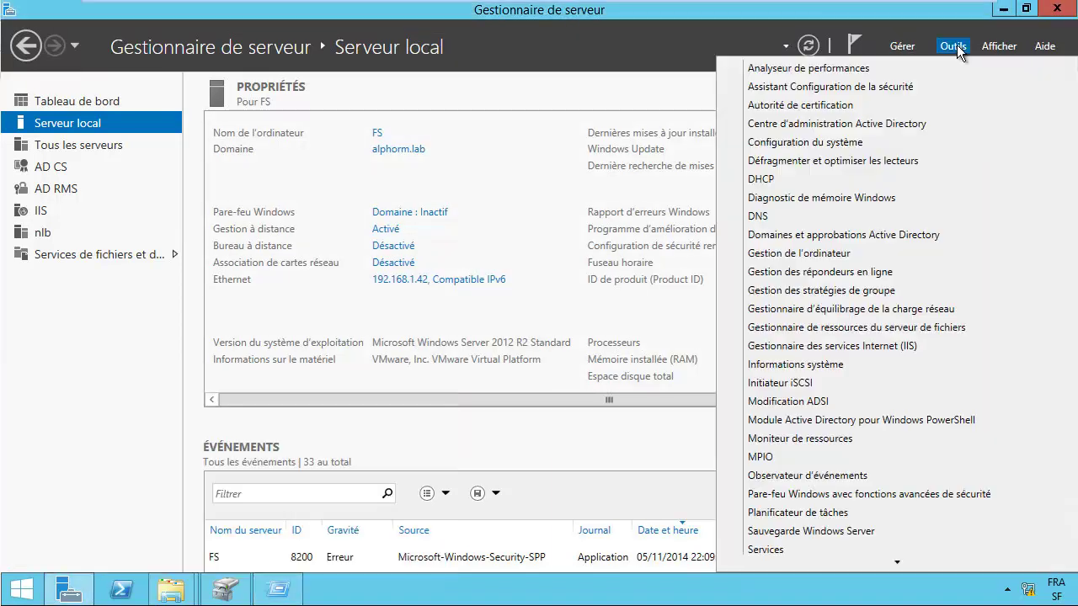
{"action": "left_click", "coordinate": [902, 46]}
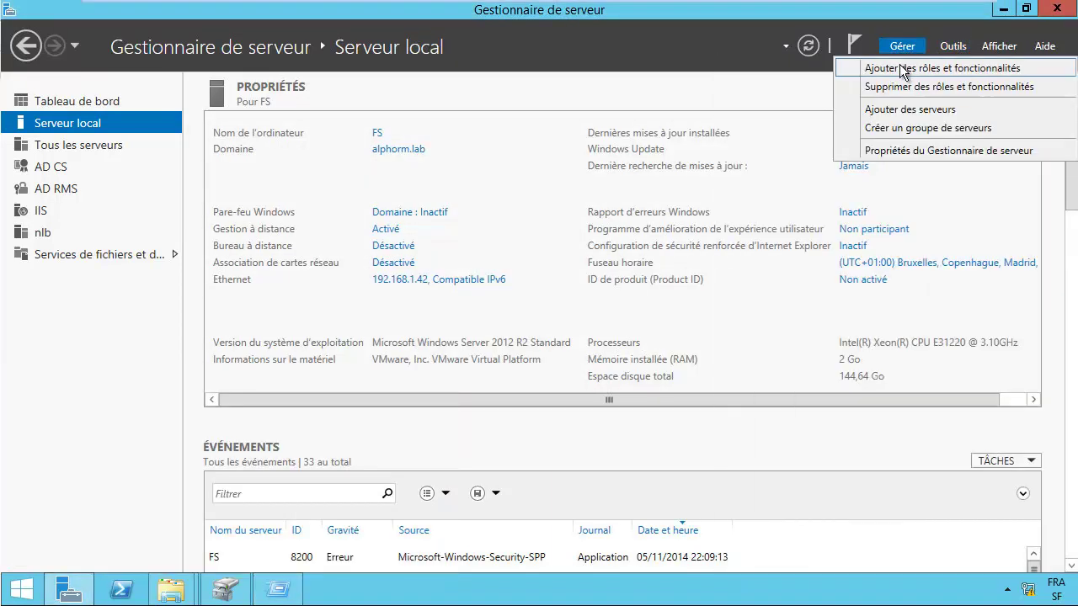
{"action": "left_click", "coordinate": [902, 69]}
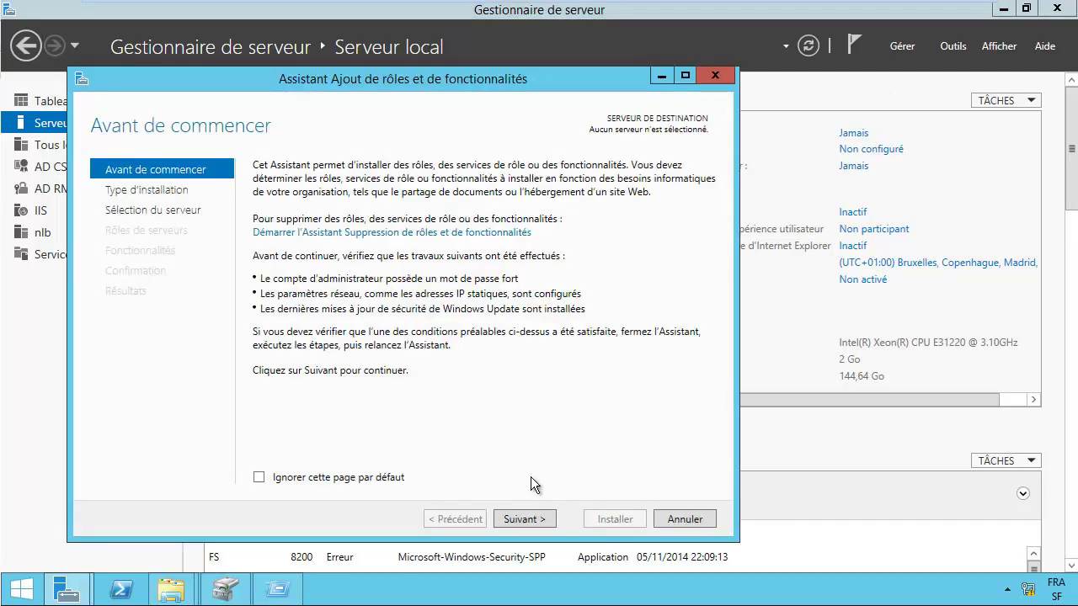
{"action": "left_click", "coordinate": [522, 516]}
{"action": "left_click", "coordinate": [515, 519]}
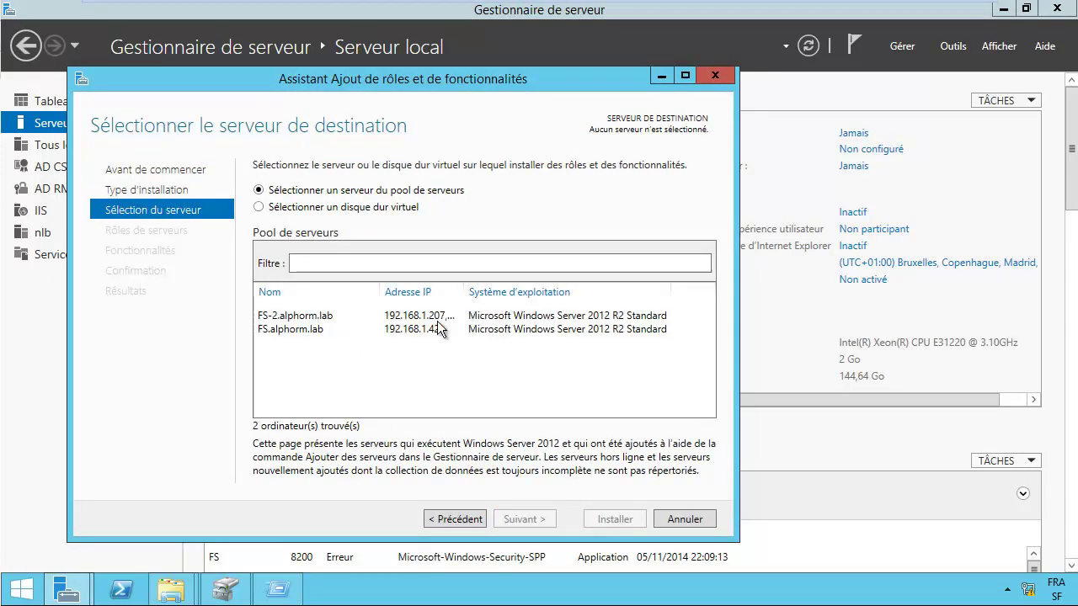
{"action": "left_click", "coordinate": [312, 318]}
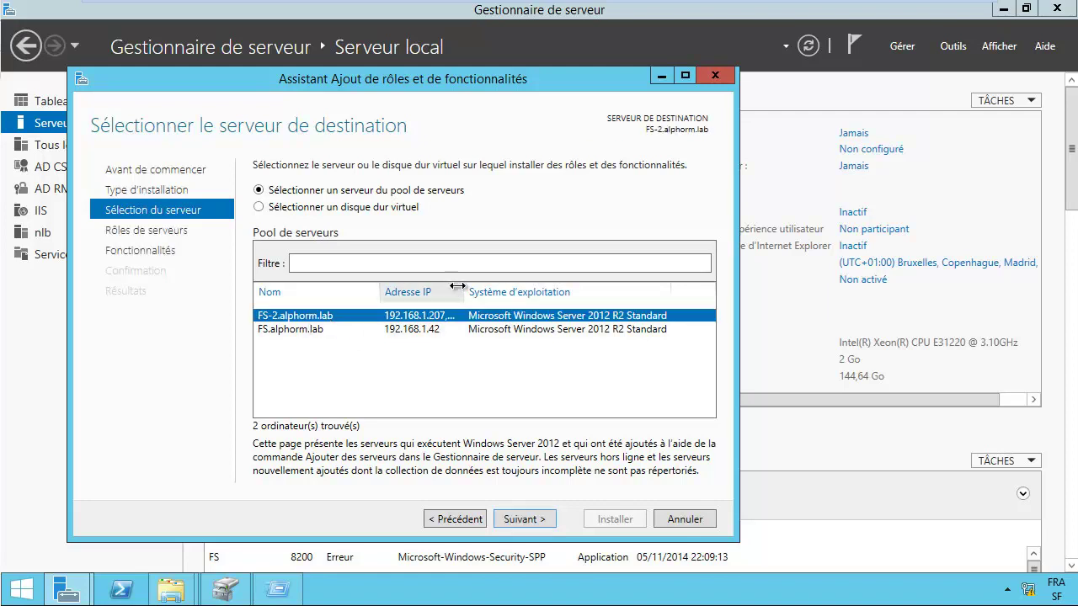
{"action": "left_click_drag", "start_coordinate": [542, 288], "coordinate": [594, 290]}
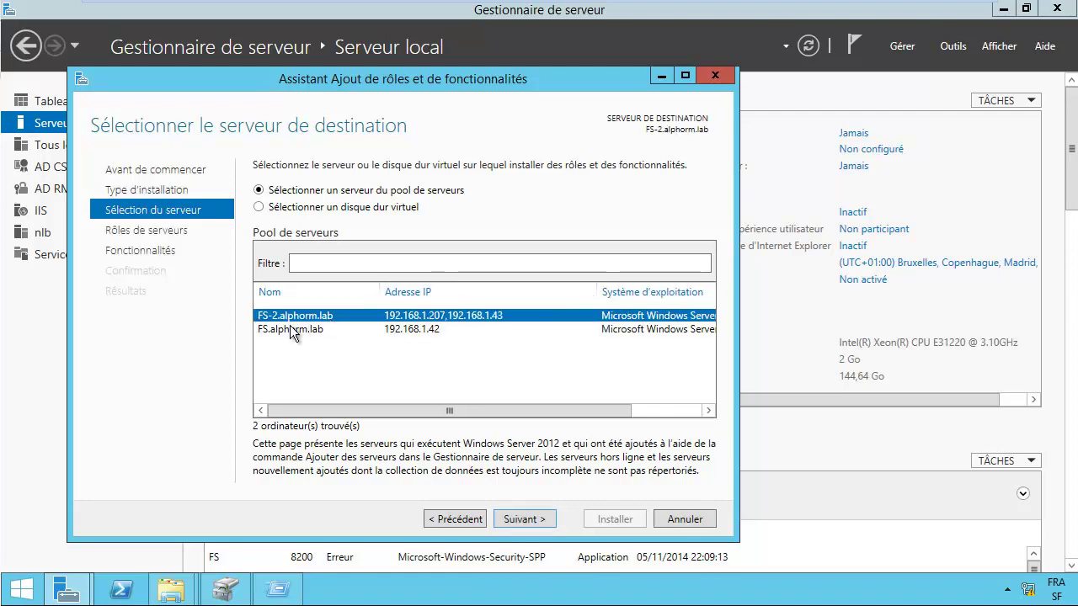
{"action": "left_click", "coordinate": [348, 335]}
{"action": "left_click", "coordinate": [524, 519]}
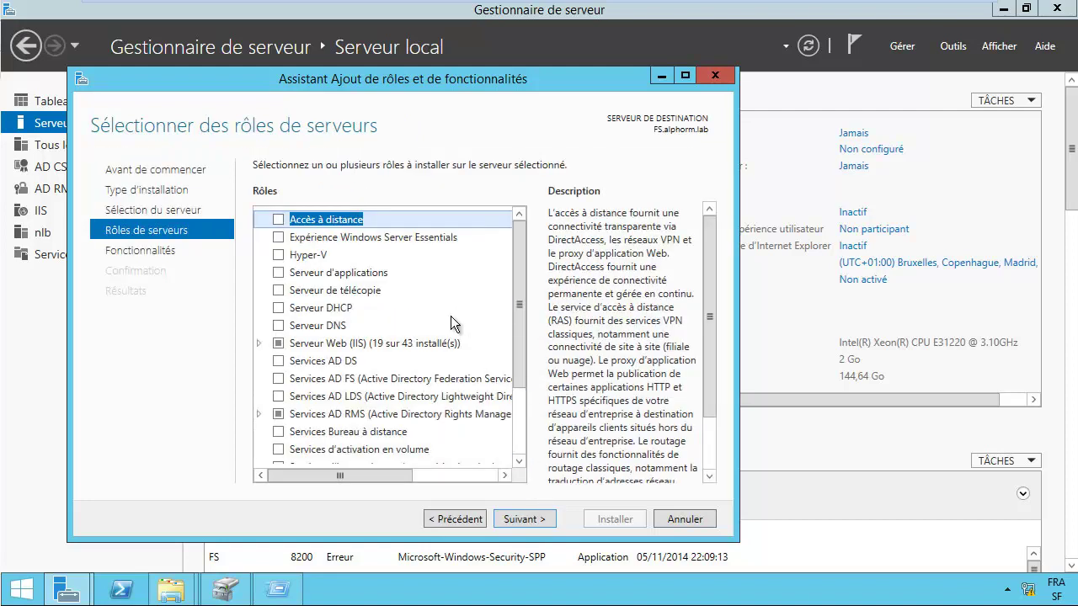
Step: Tick Clustering avec basculement with its management tools and start the installation on FS
{"action": "left_click", "coordinate": [133, 252]}
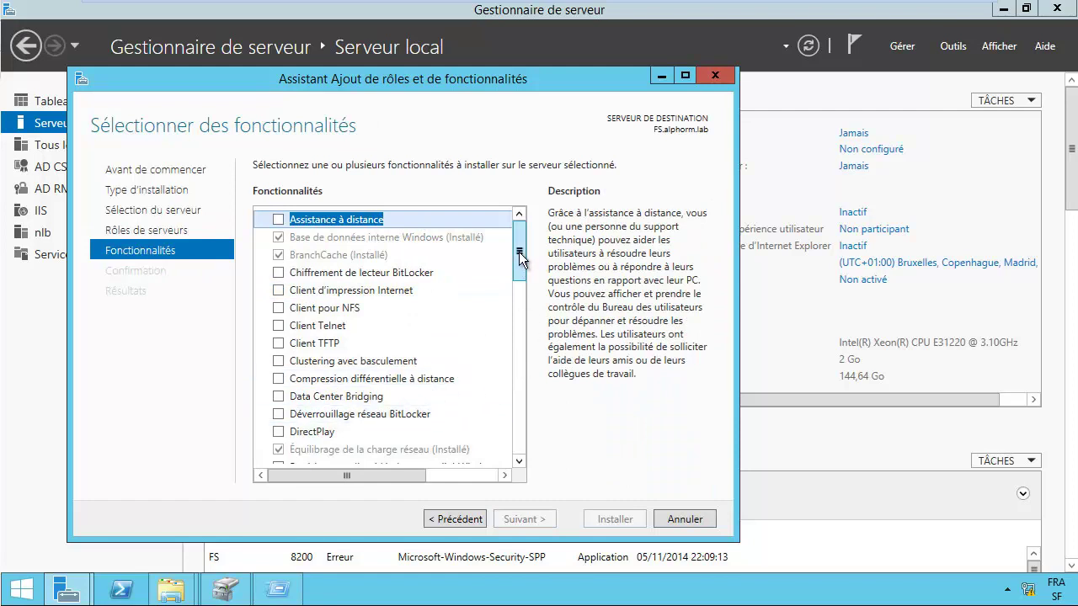
{"action": "scroll", "coordinate": [518, 282], "scroll_direction": "down", "scroll_amount": 1}
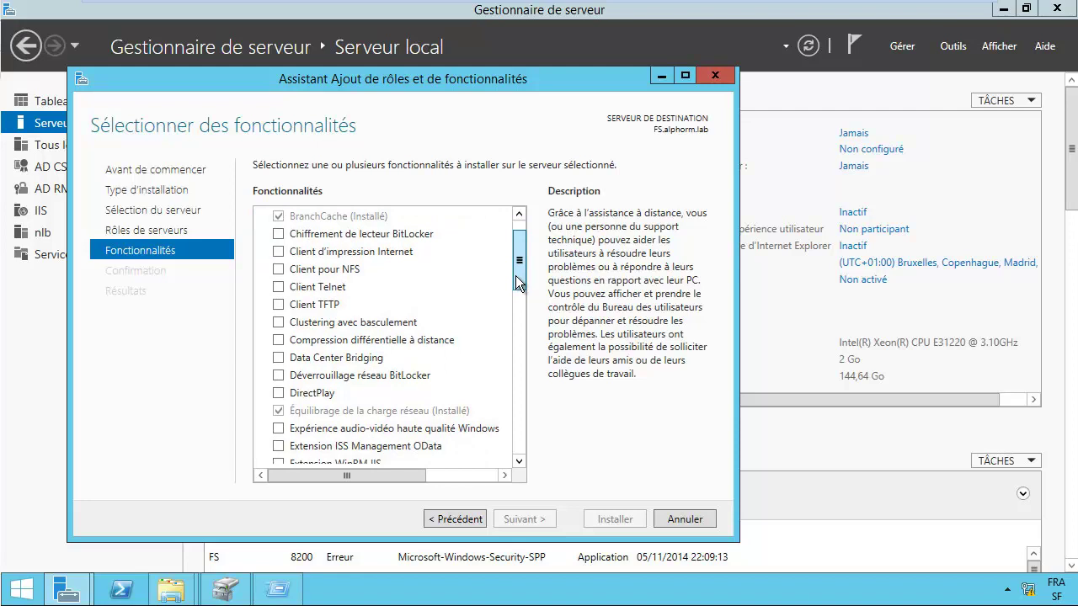
{"action": "left_click", "coordinate": [358, 322]}
{"action": "left_click", "coordinate": [279, 322]}
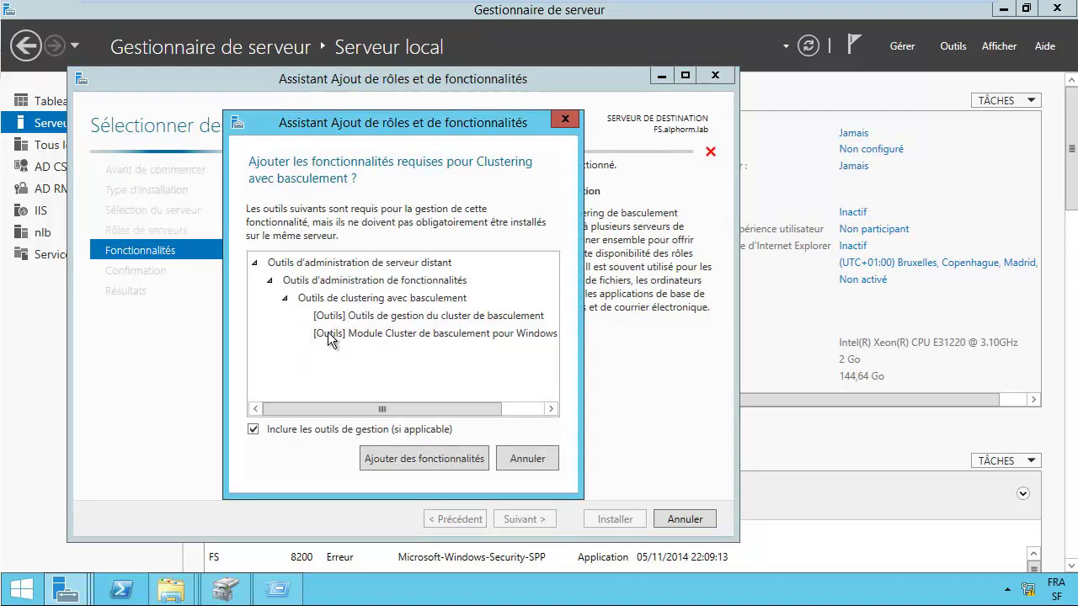
{"action": "left_click", "coordinate": [416, 458]}
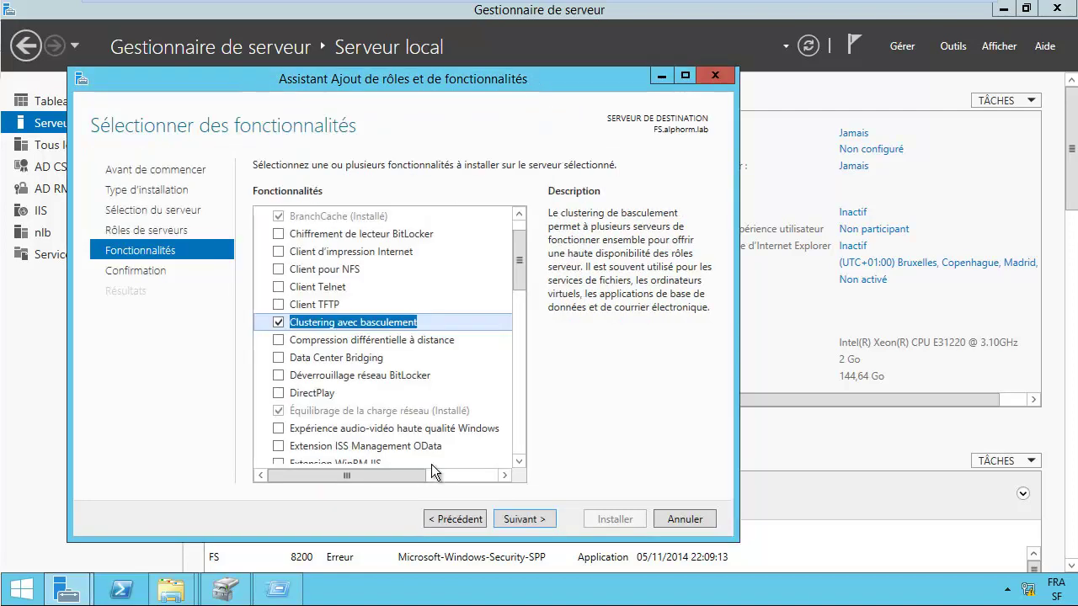
{"action": "left_click", "coordinate": [528, 519]}
{"action": "left_click", "coordinate": [608, 522]}
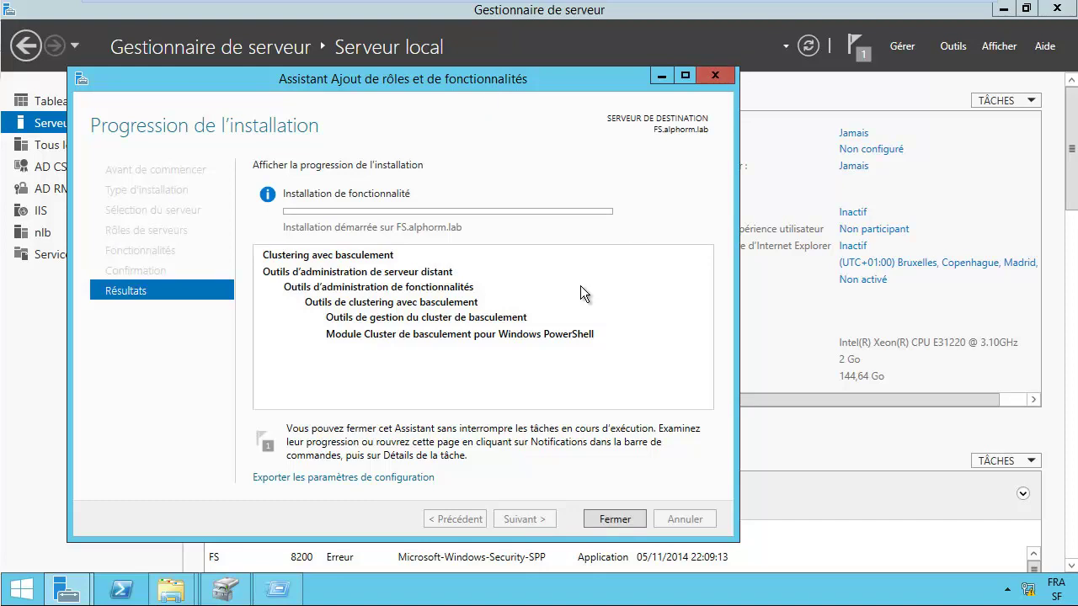
Step: Close the FS wizard and launch Add Roles and Features for FS-2 from Tous les serveurs
{"action": "left_click", "coordinate": [616, 520]}
{"action": "key", "text": "super+r"}
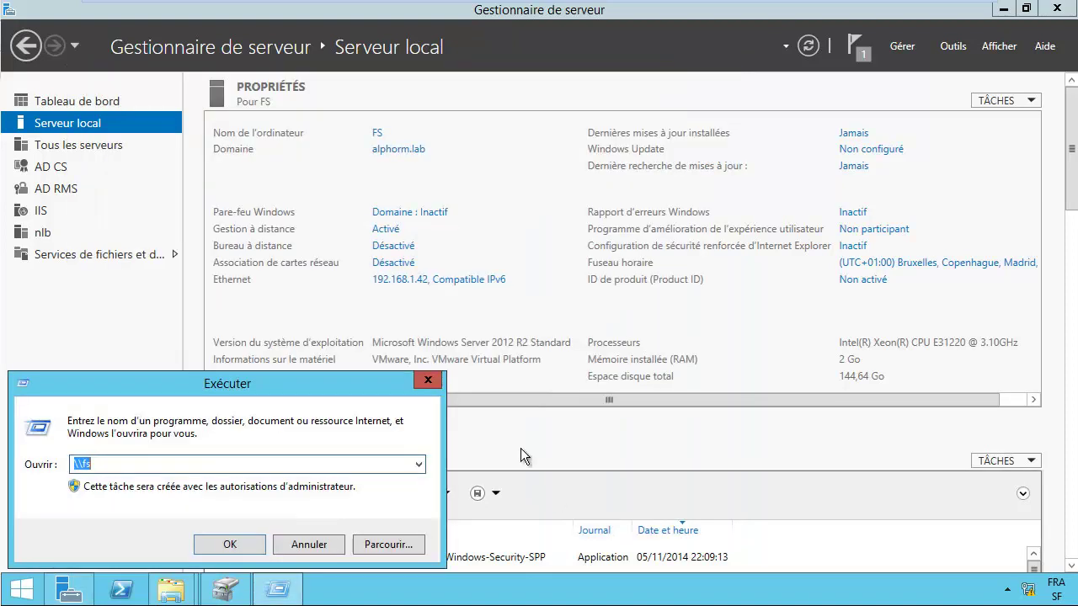
{"action": "left_click", "coordinate": [80, 145]}
{"action": "left_click", "coordinate": [273, 219]}
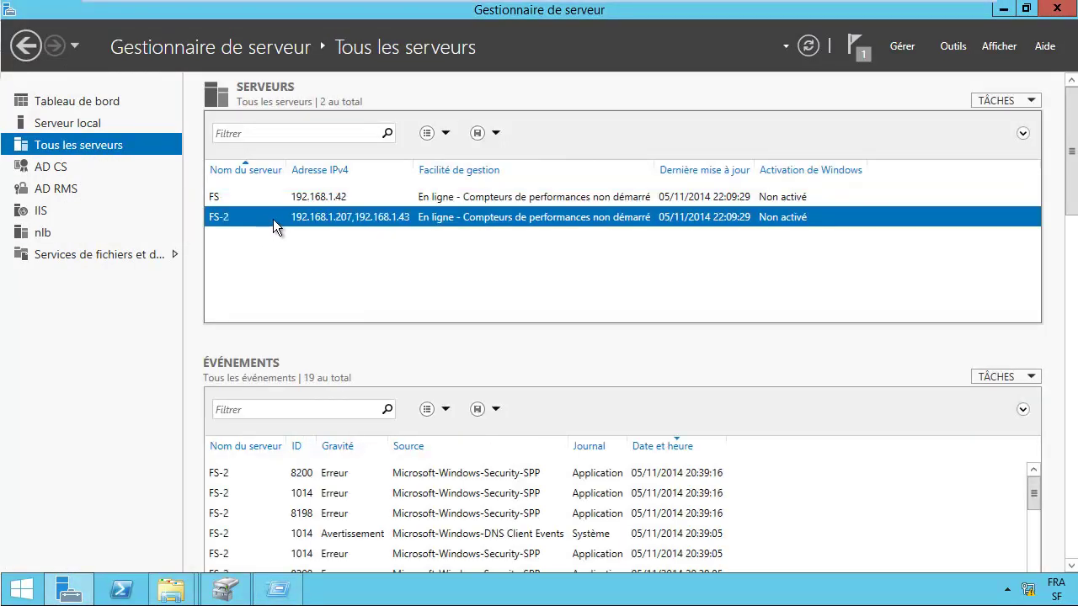
{"action": "right_click", "coordinate": [274, 219]}
{"action": "left_click", "coordinate": [383, 231]}
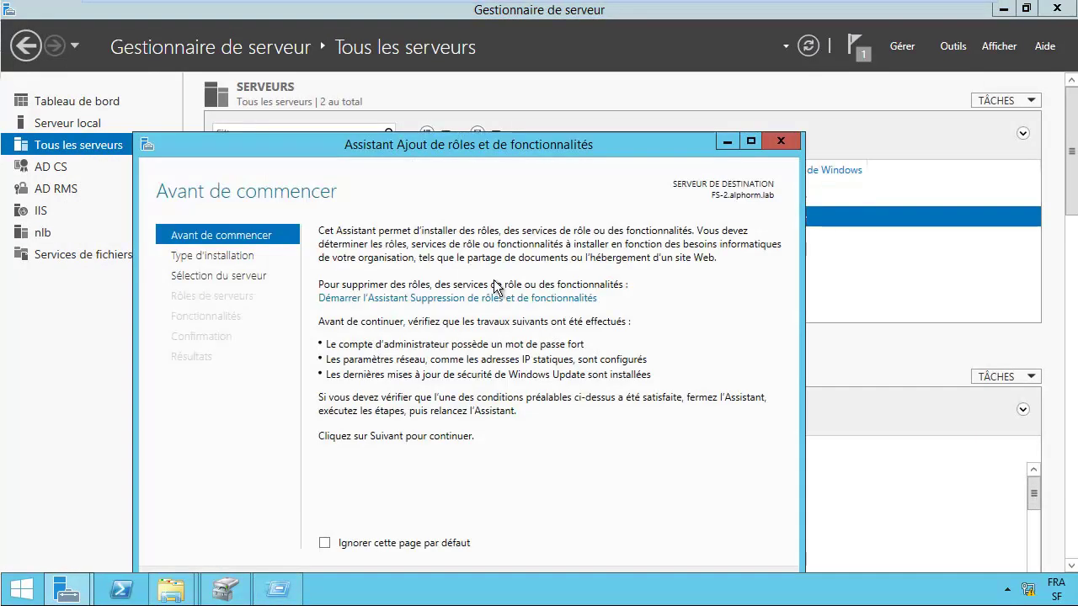
{"action": "left_click_drag", "start_coordinate": [543, 160], "coordinate": [615, 98]}
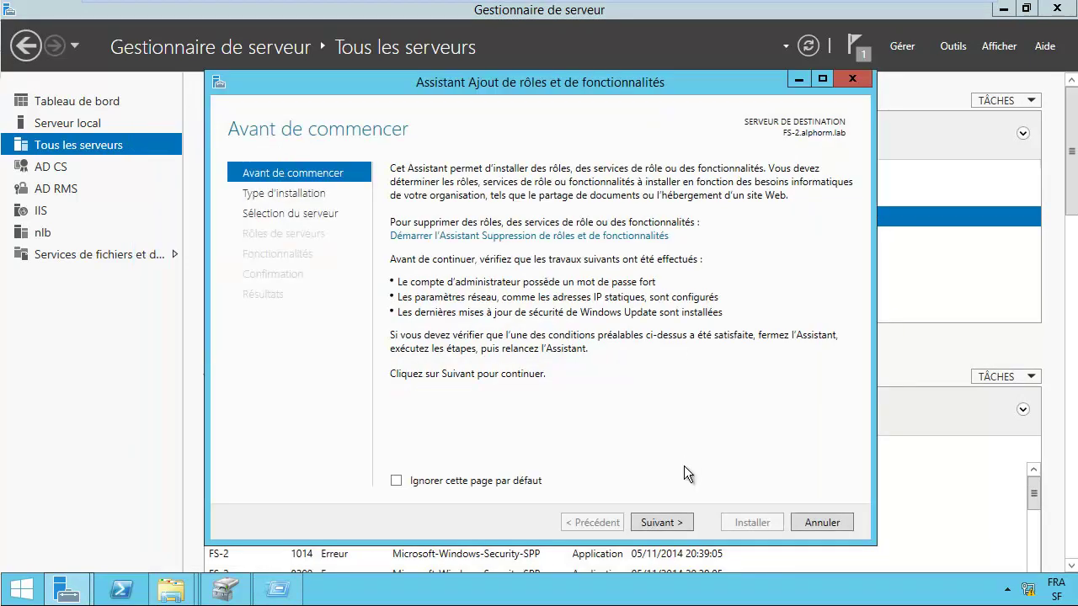
{"action": "left_click", "coordinate": [662, 523]}
{"action": "left_click", "coordinate": [669, 525]}
{"action": "left_click", "coordinate": [662, 524]}
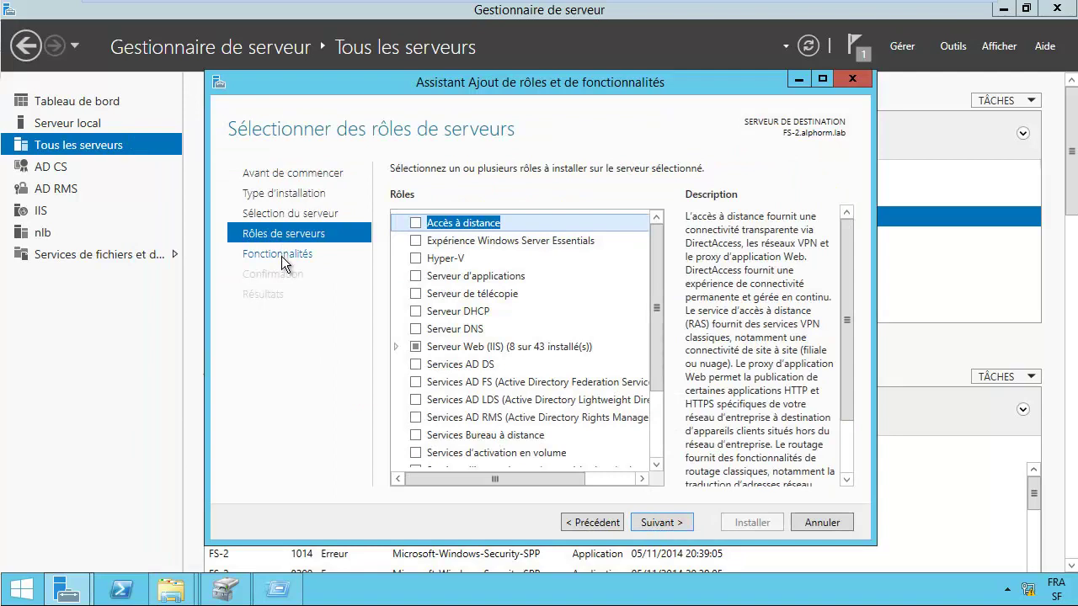
Step: Tick Clustering avec basculement with management tools, install it on FS-2, and close the wizard
{"action": "left_click", "coordinate": [281, 255]}
{"action": "left_click_drag", "start_coordinate": [660, 281], "coordinate": [662, 296]}
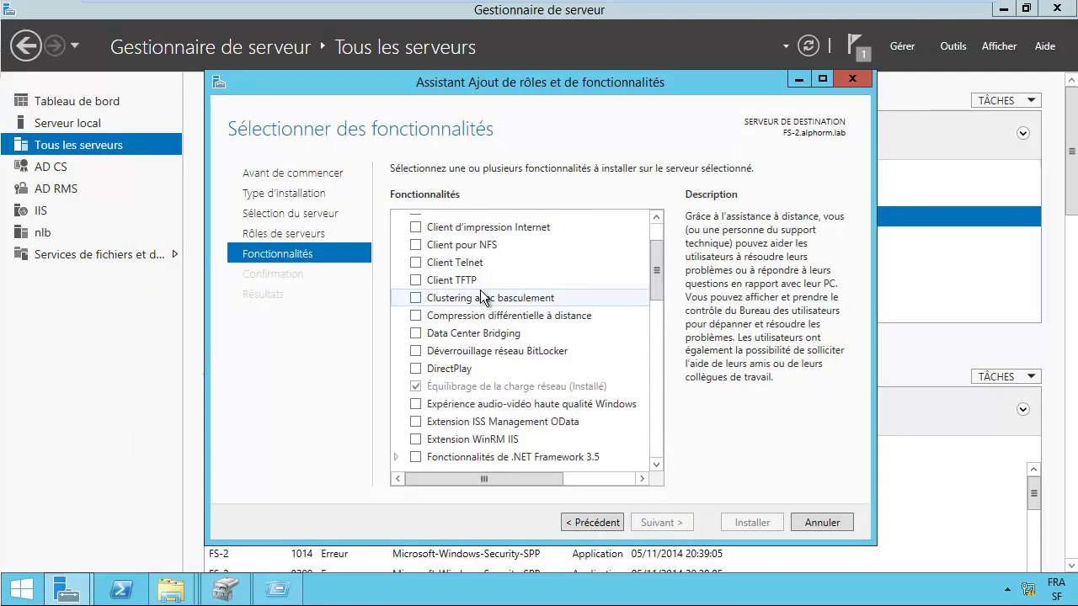
{"action": "left_click", "coordinate": [415, 298]}
{"action": "left_click", "coordinate": [581, 462]}
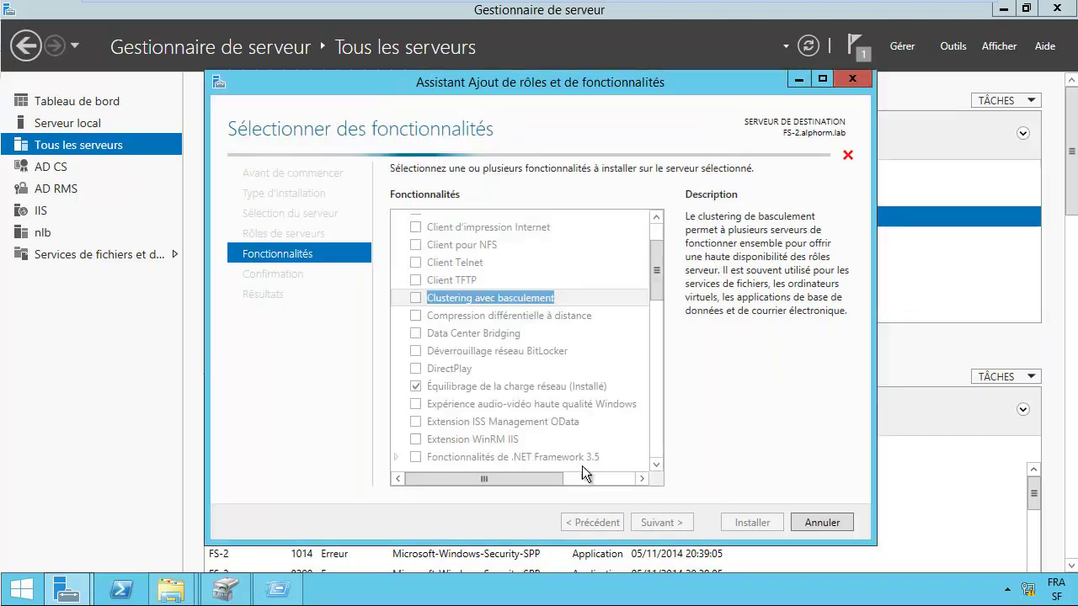
{"action": "left_click", "coordinate": [660, 523]}
{"action": "left_click", "coordinate": [736, 522]}
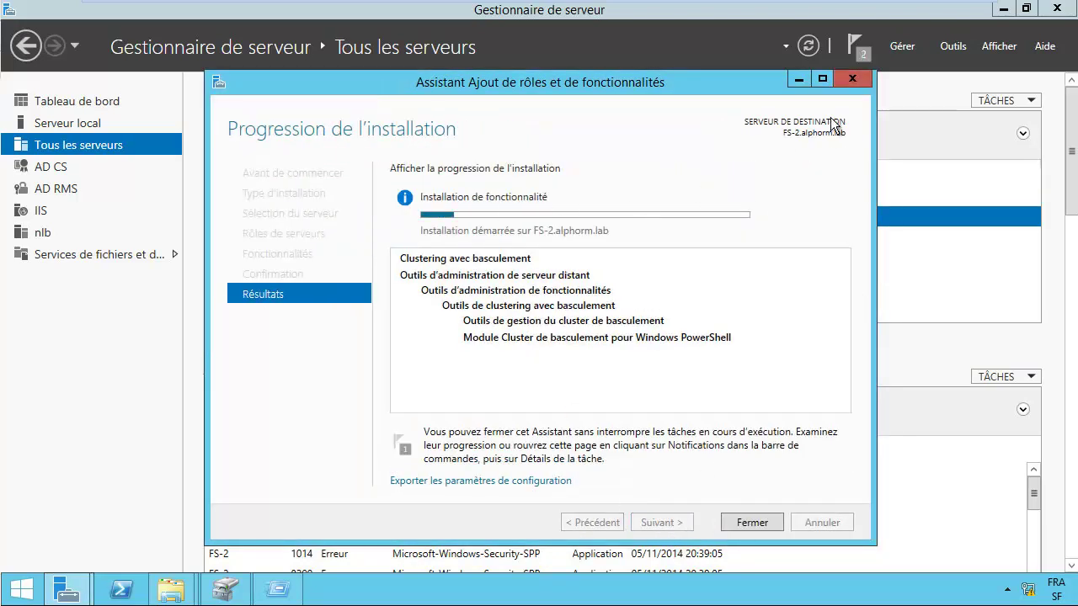
{"action": "left_click", "coordinate": [766, 522]}
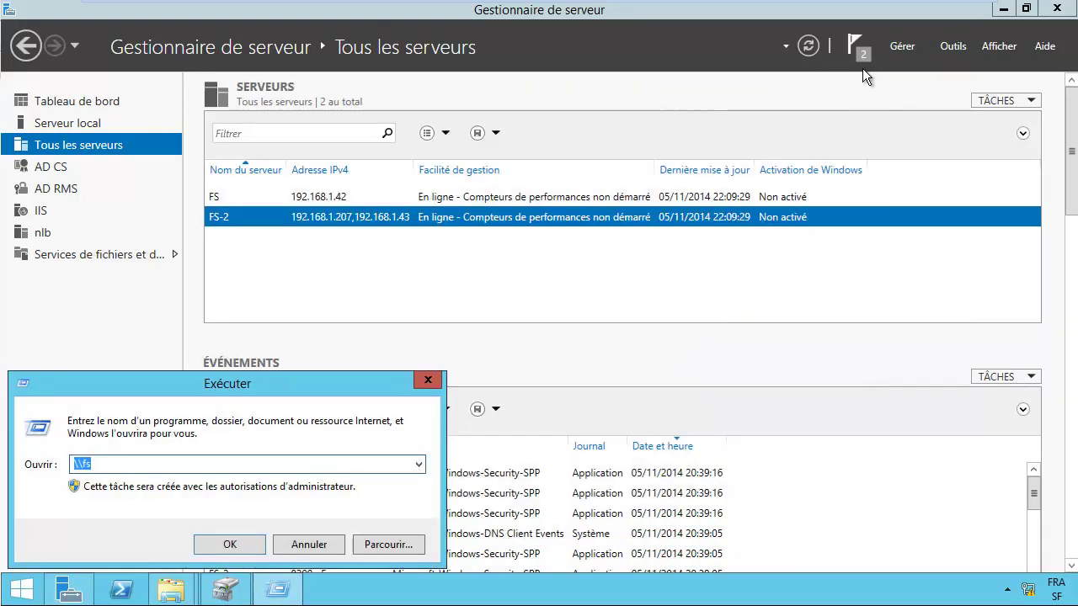
Step: Confirm from the notifications that Failover Clustering installed successfully on FS.alphorm.lab, then close the summary
{"action": "left_click", "coordinate": [861, 59]}
{"action": "left_click", "coordinate": [861, 58]}
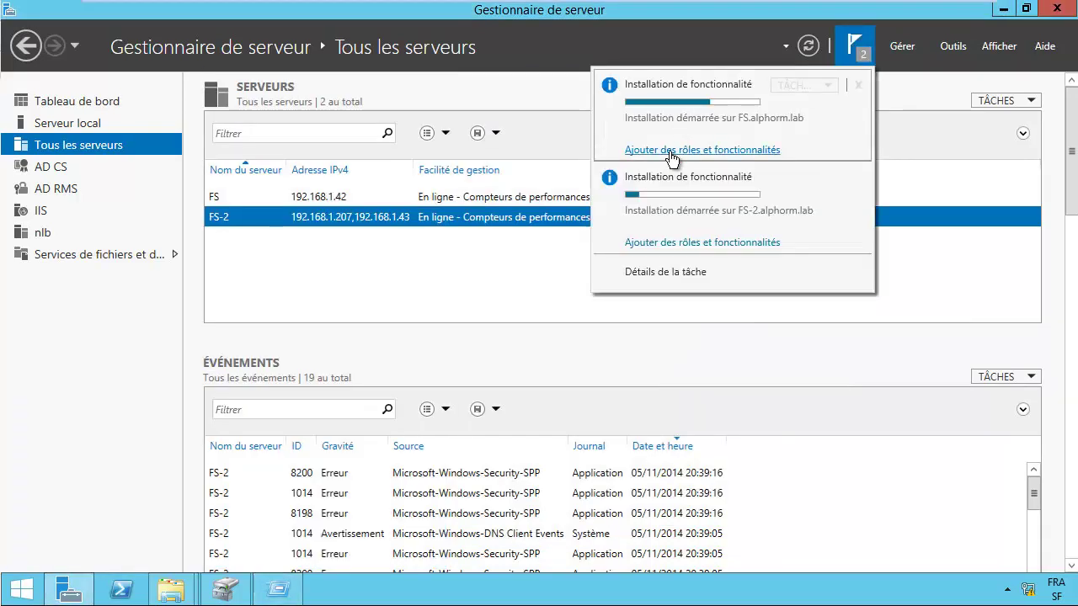
{"action": "left_click", "coordinate": [672, 151]}
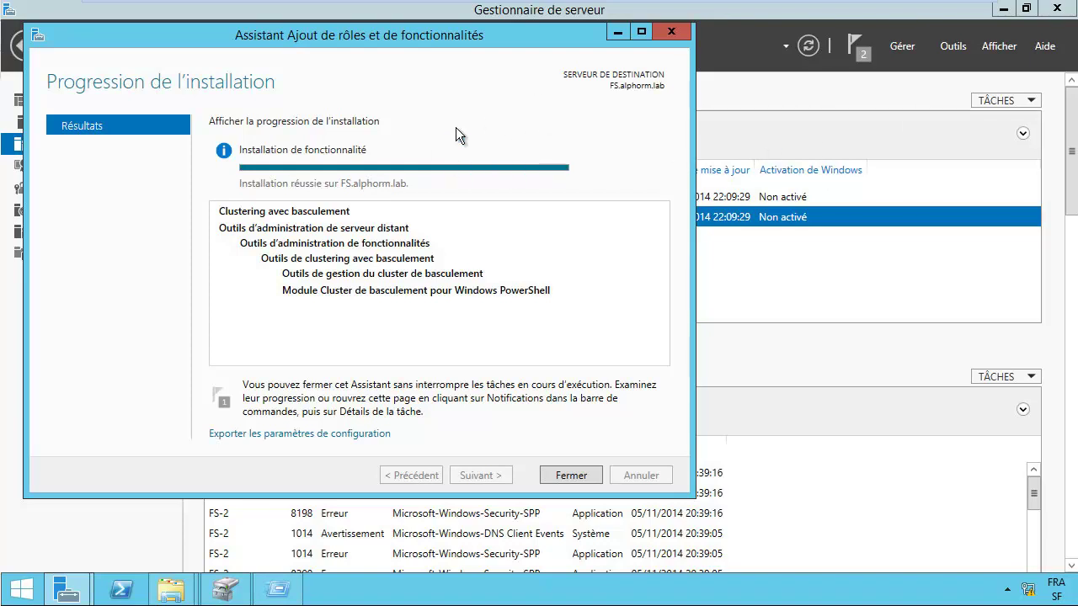
{"action": "left_click", "coordinate": [563, 477]}
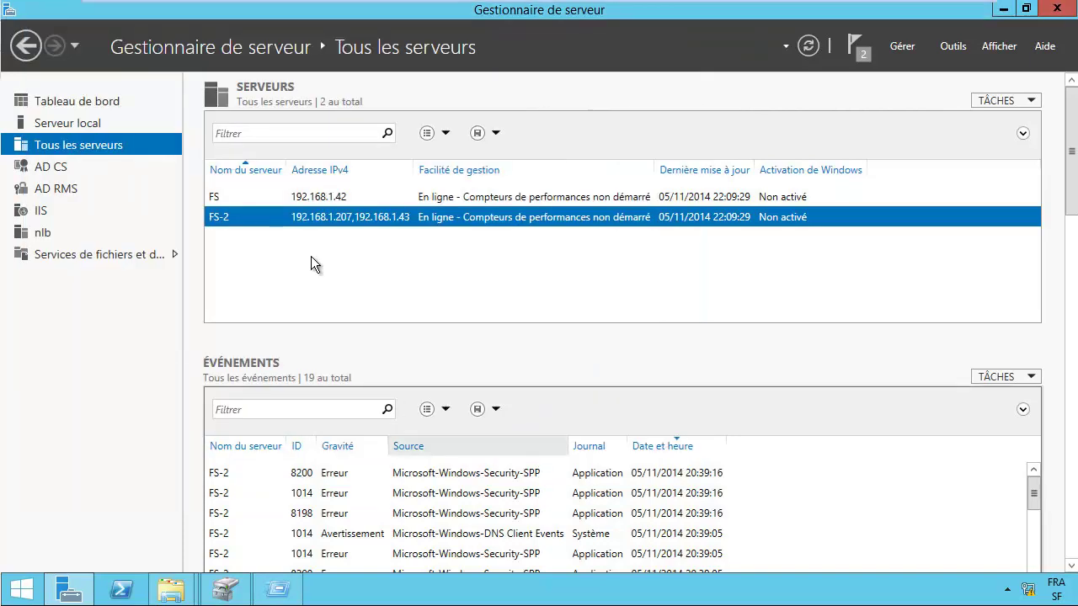
Step: Switch between the FS and FS-2 rows in the All Servers list to compare their events
{"action": "left_click", "coordinate": [380, 199]}
{"action": "left_click", "coordinate": [389, 221]}
{"action": "left_click", "coordinate": [384, 202]}
{"action": "left_click", "coordinate": [383, 214]}
{"action": "left_click", "coordinate": [384, 202]}
{"action": "left_click", "coordinate": [388, 221]}
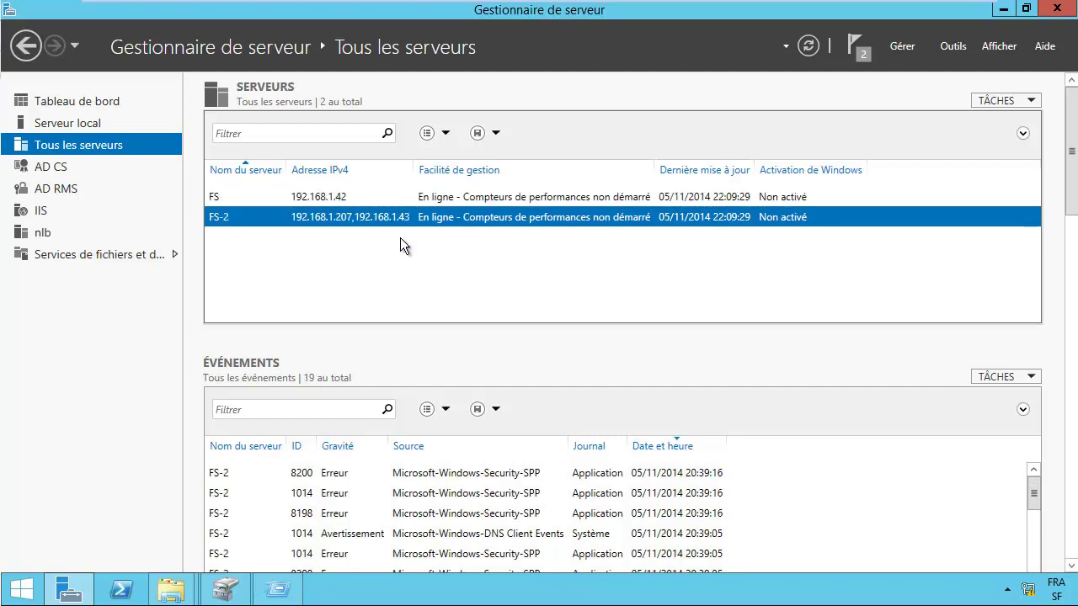
Step: Launch Gestionnaire du cluster de basculement from Server Manager's Tools menu
{"action": "left_click", "coordinate": [951, 49]}
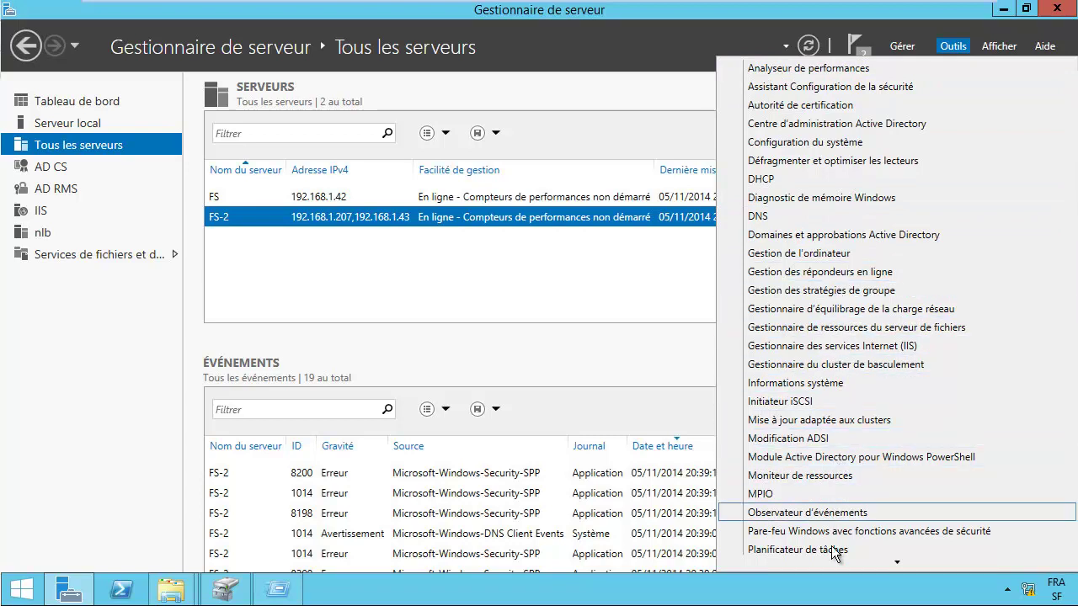
{"action": "mouse_move", "coordinate": [838, 562]}
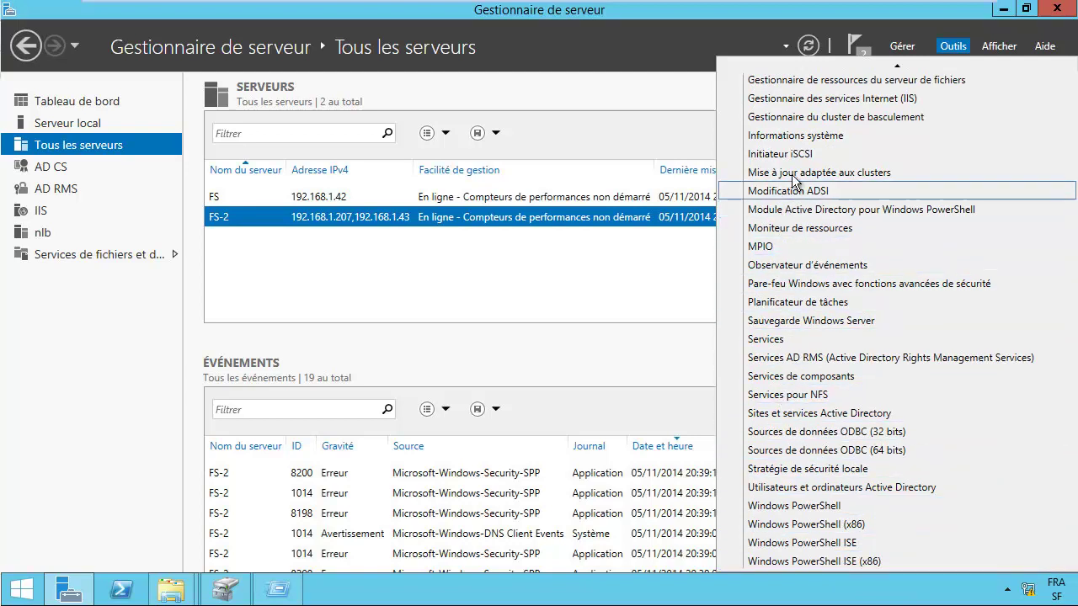
{"action": "left_click", "coordinate": [837, 118]}
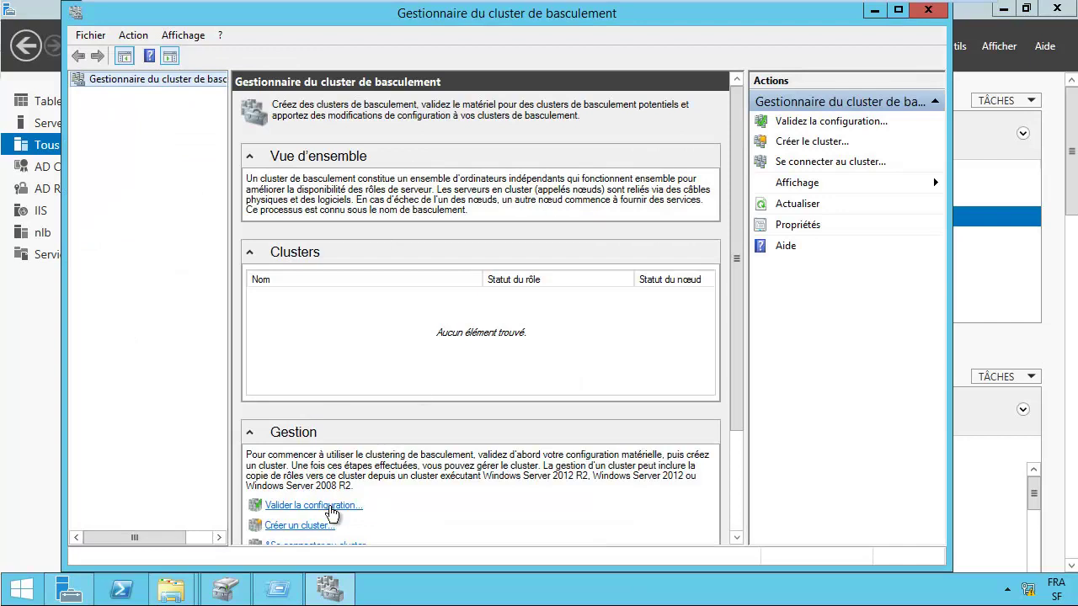
Step: Start the Valider la configuration wizard and move past its introduction page
{"action": "left_click", "coordinate": [327, 509]}
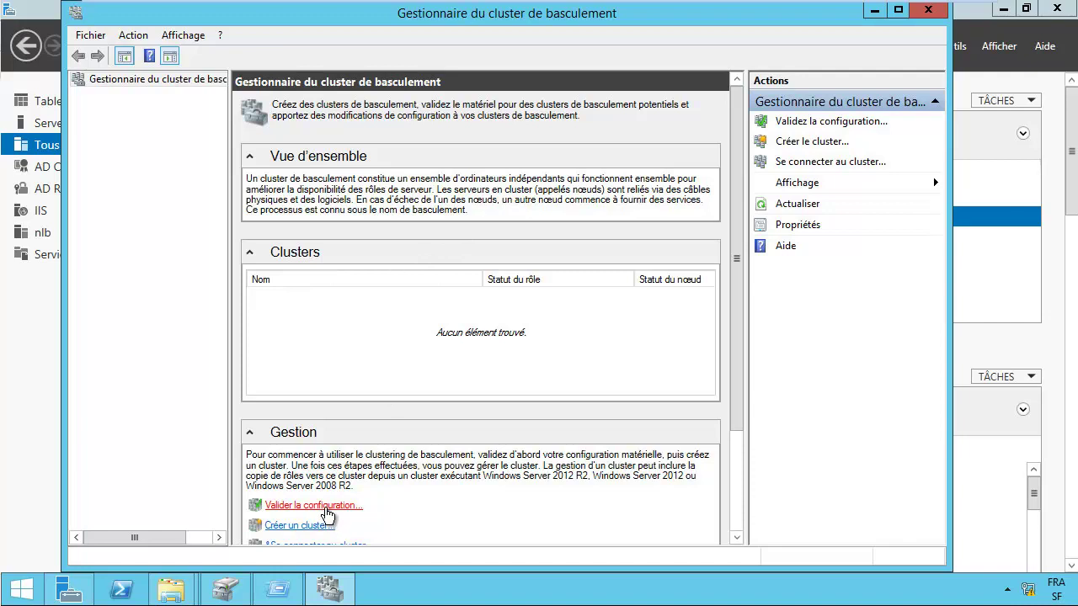
{"action": "left_click", "coordinate": [322, 507]}
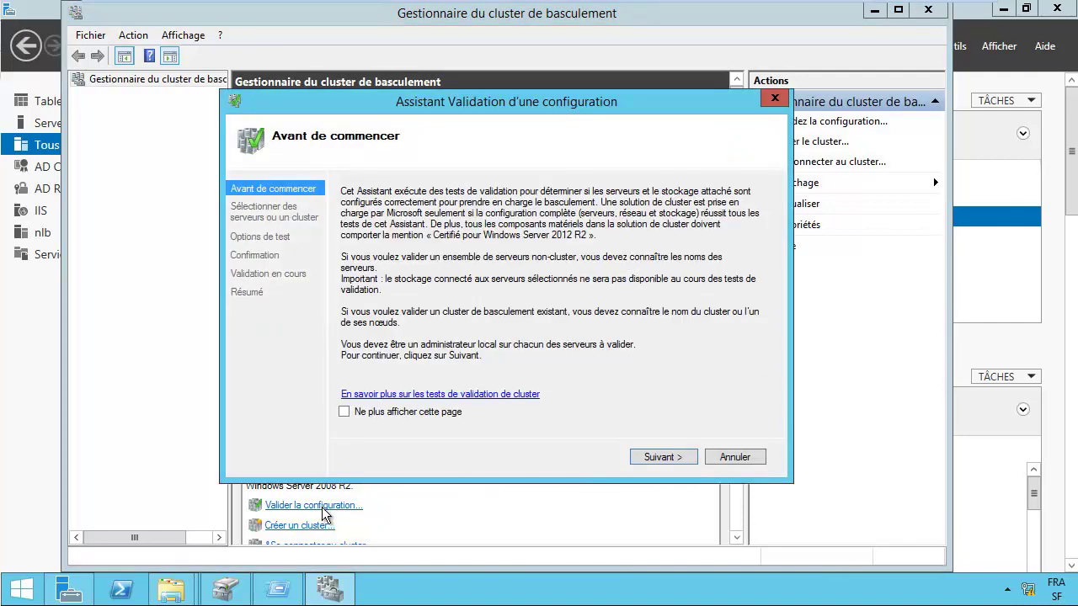
{"action": "left_click", "coordinate": [661, 458]}
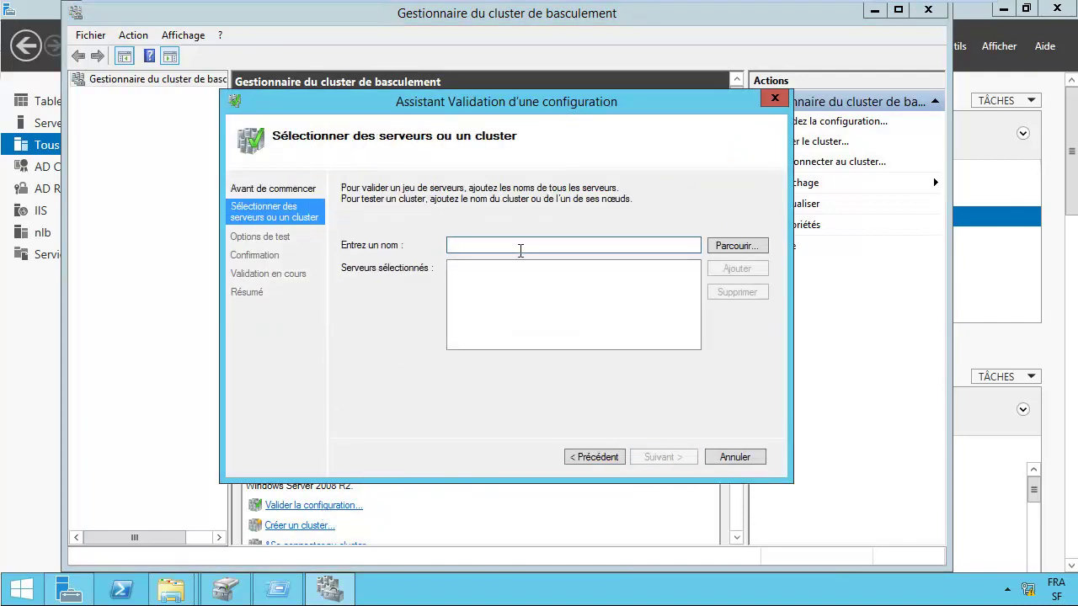
{"action": "type", "text": "f"}
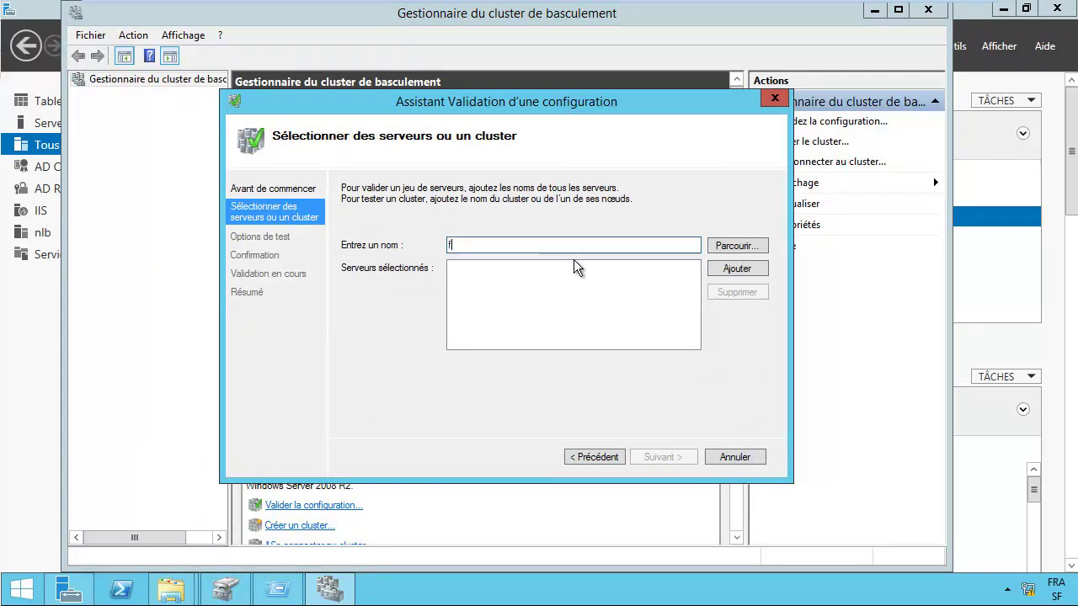
{"action": "key", "text": "BackSpace"}
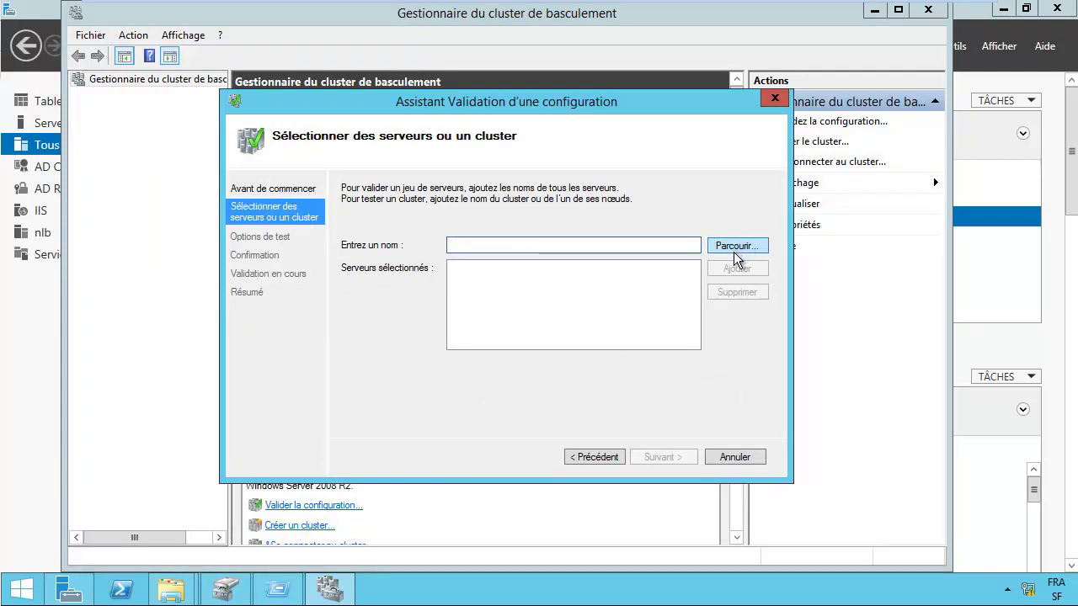
Step: Find FS and FS-2 via an advanced directory search and add both as servers to validate
{"action": "left_click", "coordinate": [735, 252]}
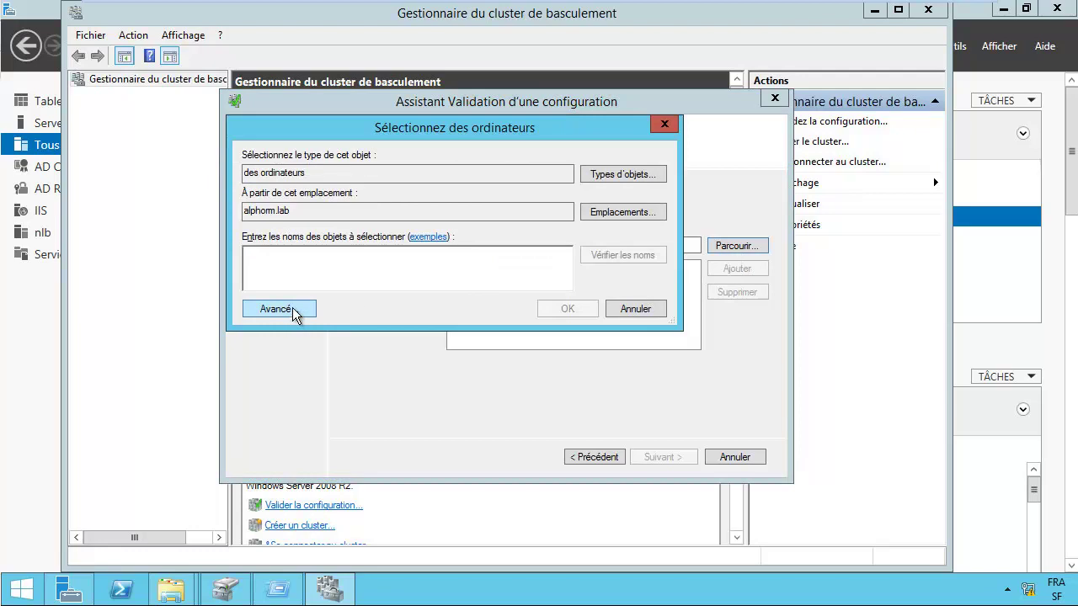
{"action": "left_click", "coordinate": [278, 309]}
{"action": "left_click", "coordinate": [629, 250]}
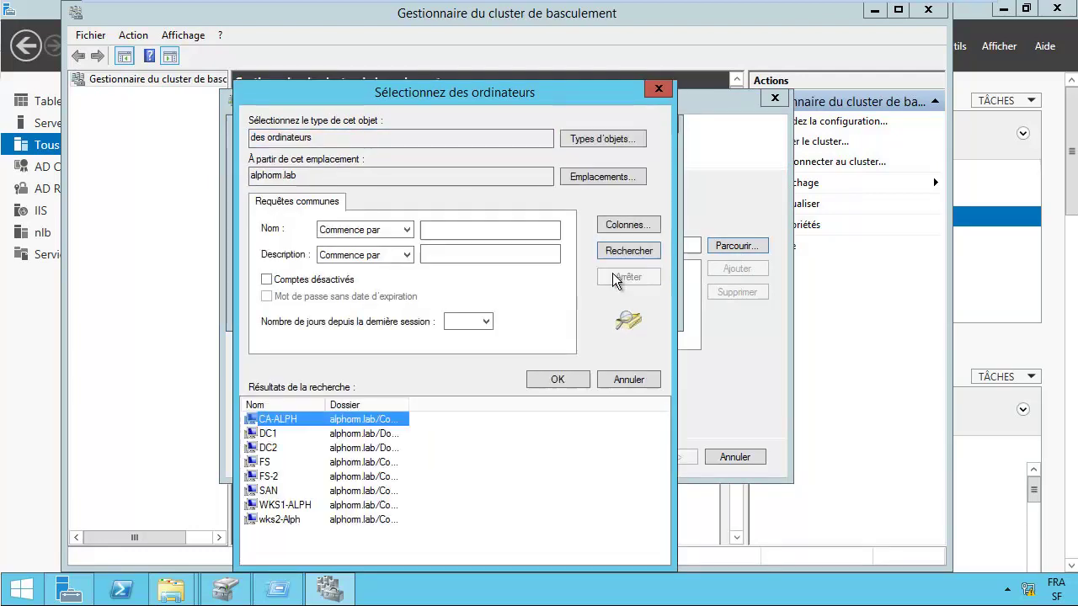
{"action": "left_click", "coordinate": [283, 479], "text": "shift"}
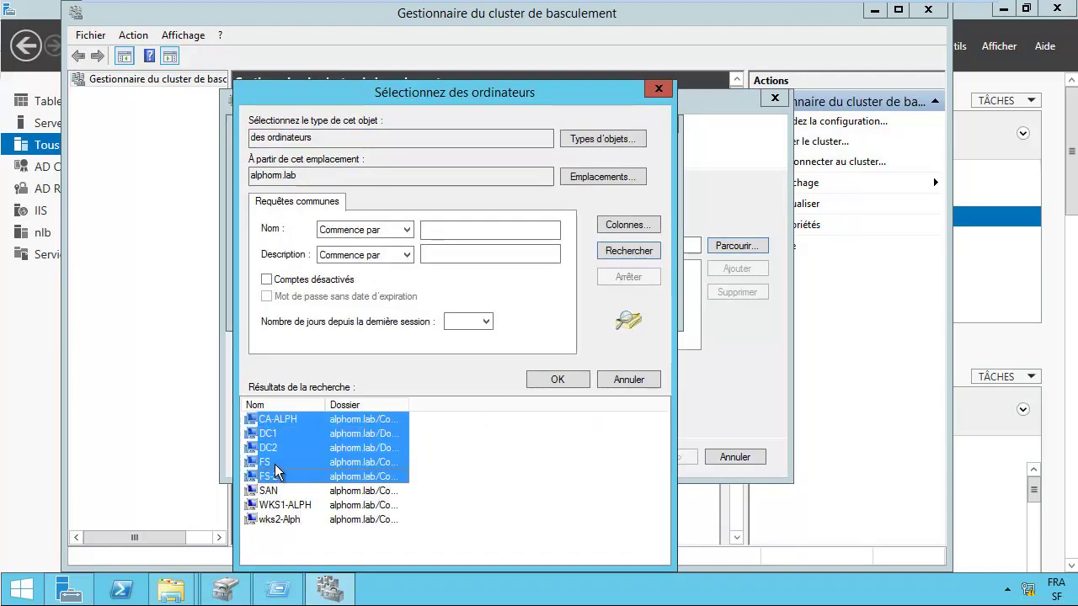
{"action": "left_click", "coordinate": [274, 469]}
{"action": "left_click", "coordinate": [276, 477], "text": "ctrl"}
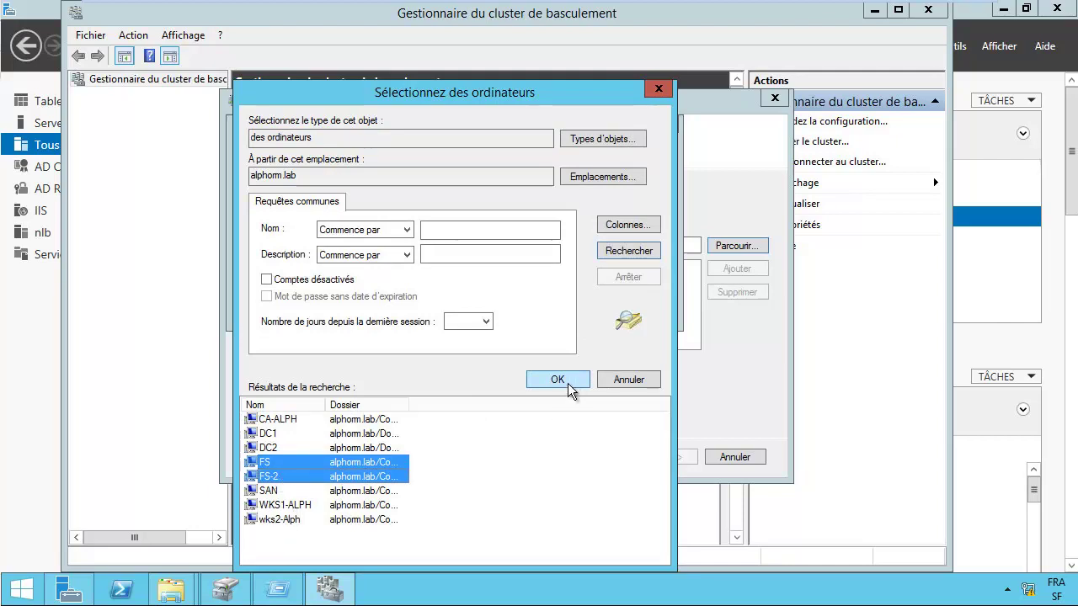
{"action": "left_click", "coordinate": [571, 383]}
{"action": "left_click", "coordinate": [569, 310]}
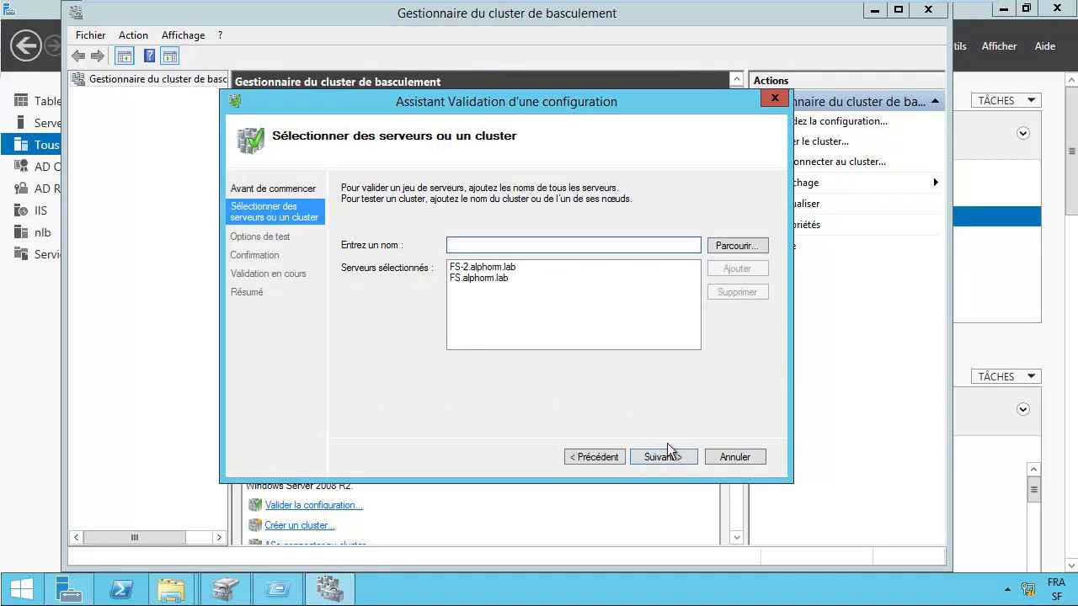
{"action": "left_click", "coordinate": [664, 457]}
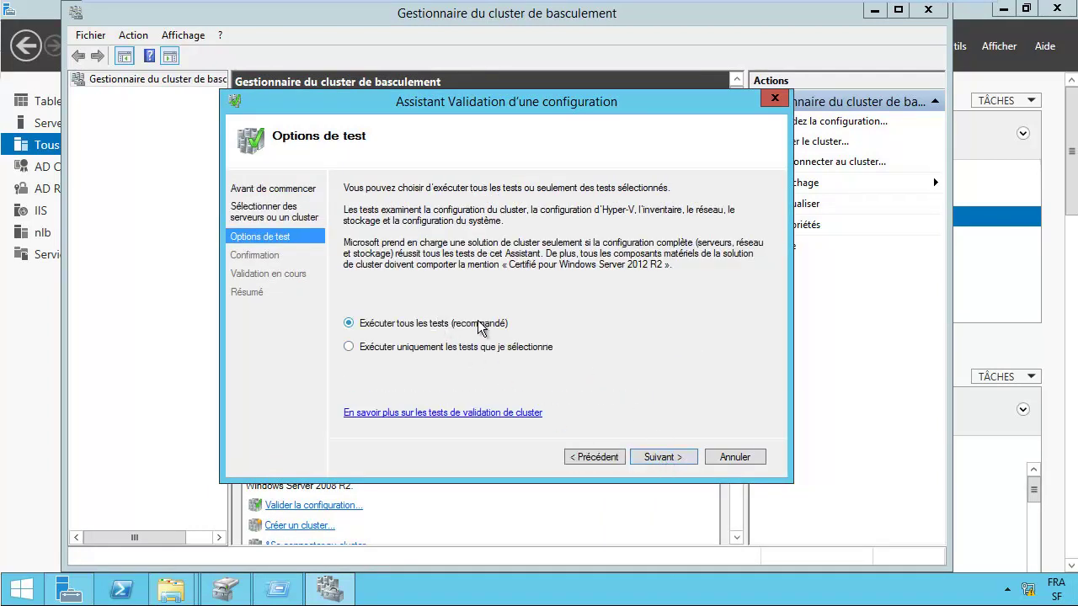
Step: Keep Exécuter tous les tests and start validation on FS and FS-2
{"action": "left_click", "coordinate": [664, 459]}
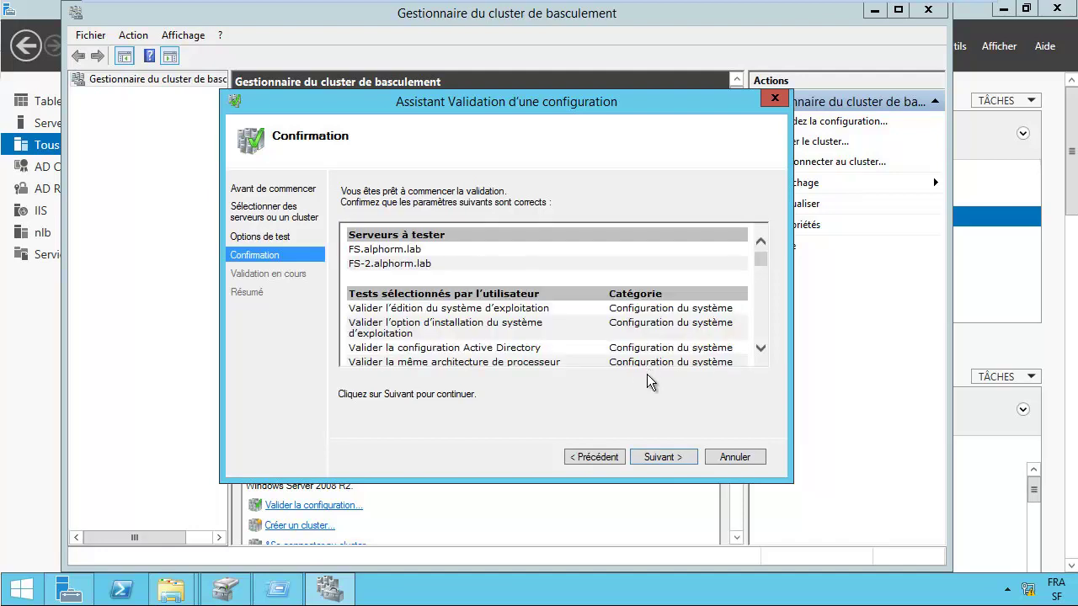
{"action": "left_click", "coordinate": [659, 455]}
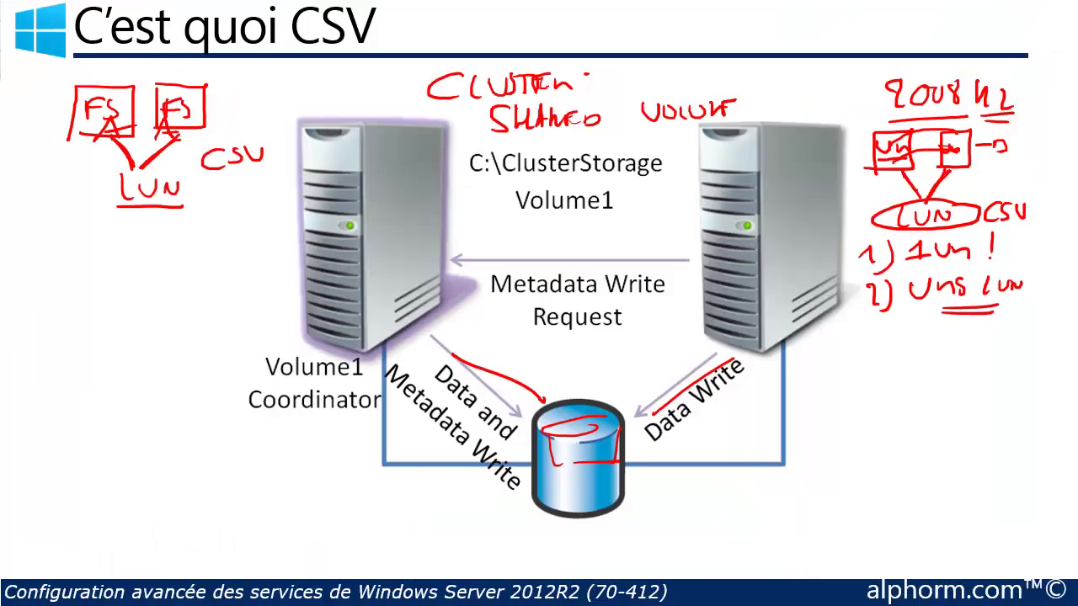
Step: Sketch two server boxes labelled FS and FS2, connect them to a SAN, and list LUNs
{"action": "left_click_drag", "start_coordinate": [36, 268], "coordinate": [35, 324]}
{"action": "left_click_drag", "start_coordinate": [37, 267], "coordinate": [40, 313]}
{"action": "mouse_move", "coordinate": [131, 268]}
{"action": "left_mouse_down"}
{"action": "mouse_move", "coordinate": [131, 301]}
{"action": "mouse_move", "coordinate": [160, 301]}
{"action": "left_mouse_up"}
{"action": "mouse_move", "coordinate": [37, 236]}
{"action": "left_mouse_down"}
{"action": "mouse_move", "coordinate": [37, 258]}
{"action": "mouse_move", "coordinate": [53, 234]}
{"action": "left_mouse_up"}
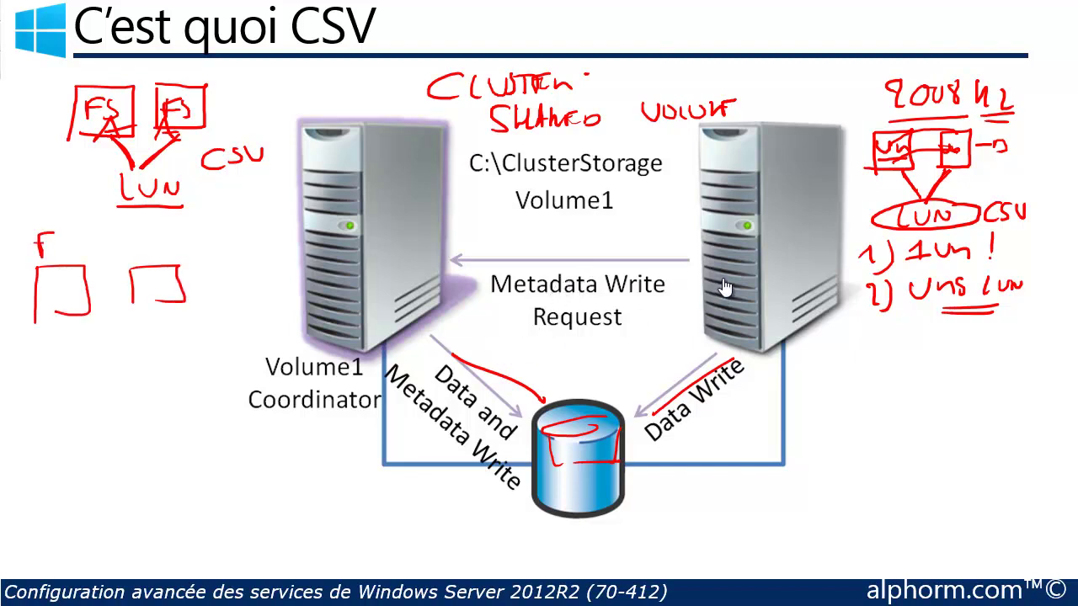
{"action": "mouse_move", "coordinate": [131, 235]}
{"action": "left_mouse_down"}
{"action": "mouse_move", "coordinate": [132, 254]}
{"action": "mouse_move", "coordinate": [148, 235]}
{"action": "mouse_move", "coordinate": [153, 251]}
{"action": "mouse_move", "coordinate": [189, 251]}
{"action": "left_mouse_up"}
{"action": "left_click_drag", "start_coordinate": [85, 302], "coordinate": [102, 337]}
{"action": "mouse_move", "coordinate": [140, 303]}
{"action": "left_mouse_down"}
{"action": "mouse_move", "coordinate": [72, 368]}
{"action": "mouse_move", "coordinate": [113, 352]}
{"action": "mouse_move", "coordinate": [172, 363]}
{"action": "mouse_move", "coordinate": [205, 354]}
{"action": "mouse_move", "coordinate": [168, 383]}
{"action": "left_mouse_up"}
{"action": "mouse_move", "coordinate": [175, 371]}
{"action": "left_mouse_down"}
{"action": "mouse_move", "coordinate": [194, 371]}
{"action": "mouse_move", "coordinate": [179, 404]}
{"action": "left_mouse_up"}
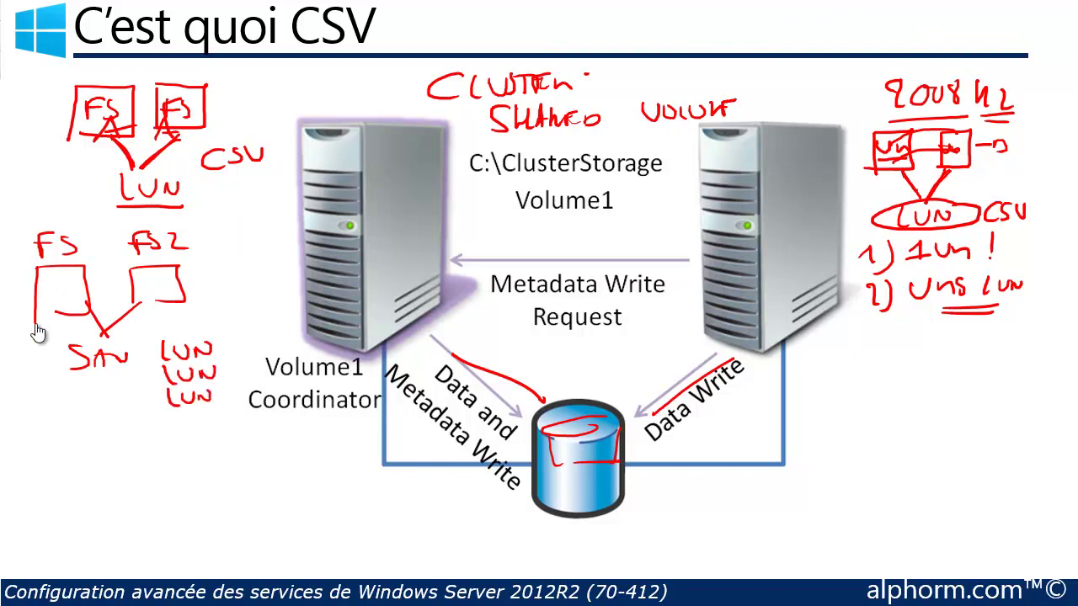
Step: Add detail lines inside the FS and FS2 boxes and mark the LUNs beside the SAN
{"action": "mouse_move", "coordinate": [40, 274]}
{"action": "left_mouse_down"}
{"action": "mouse_move", "coordinate": [64, 273]}
{"action": "mouse_move", "coordinate": [67, 287]}
{"action": "left_mouse_up"}
{"action": "left_click_drag", "start_coordinate": [40, 293], "coordinate": [69, 293]}
{"action": "mouse_move", "coordinate": [137, 286]}
{"action": "left_mouse_down"}
{"action": "mouse_move", "coordinate": [150, 286]}
{"action": "mouse_move", "coordinate": [108, 334]}
{"action": "mouse_move", "coordinate": [160, 346]}
{"action": "left_mouse_up"}
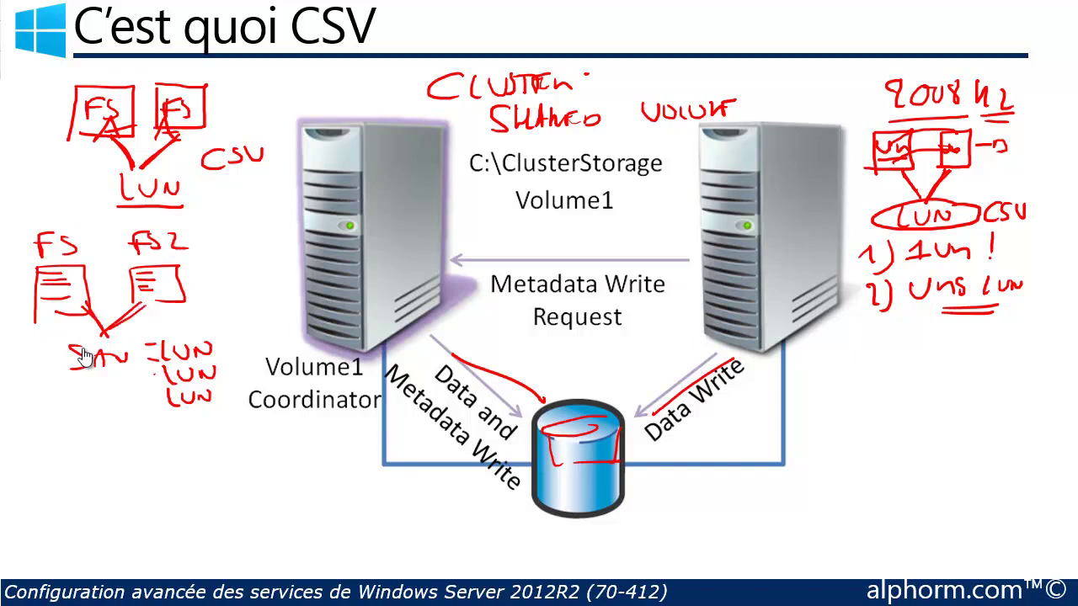
{"action": "left_click_drag", "start_coordinate": [78, 295], "coordinate": [132, 296]}
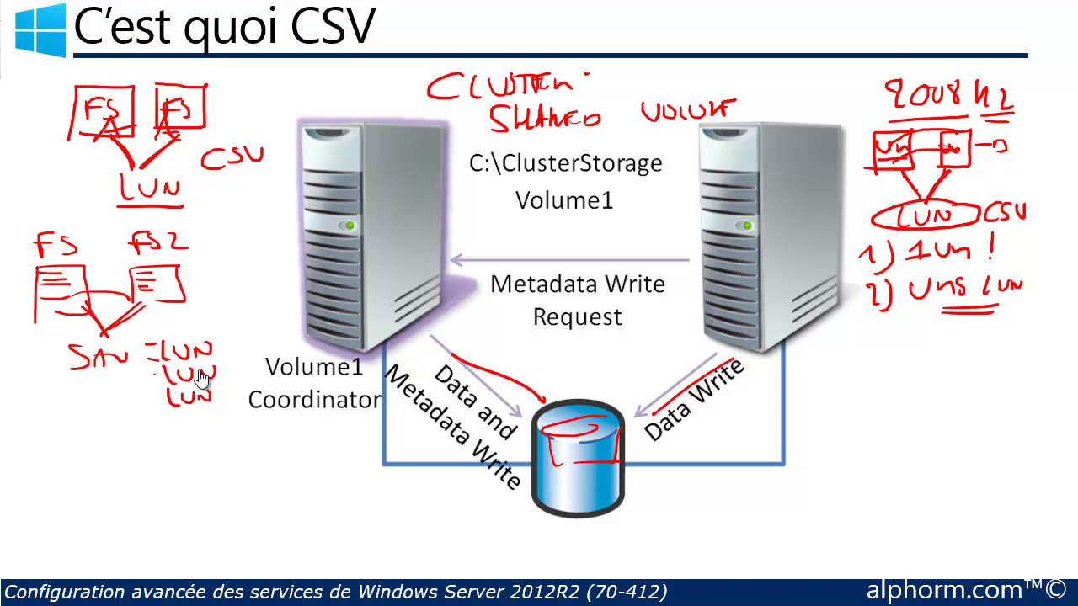
{"action": "left_click_drag", "start_coordinate": [199, 268], "coordinate": [228, 267]}
{"action": "left_click_drag", "start_coordinate": [201, 279], "coordinate": [289, 273]}
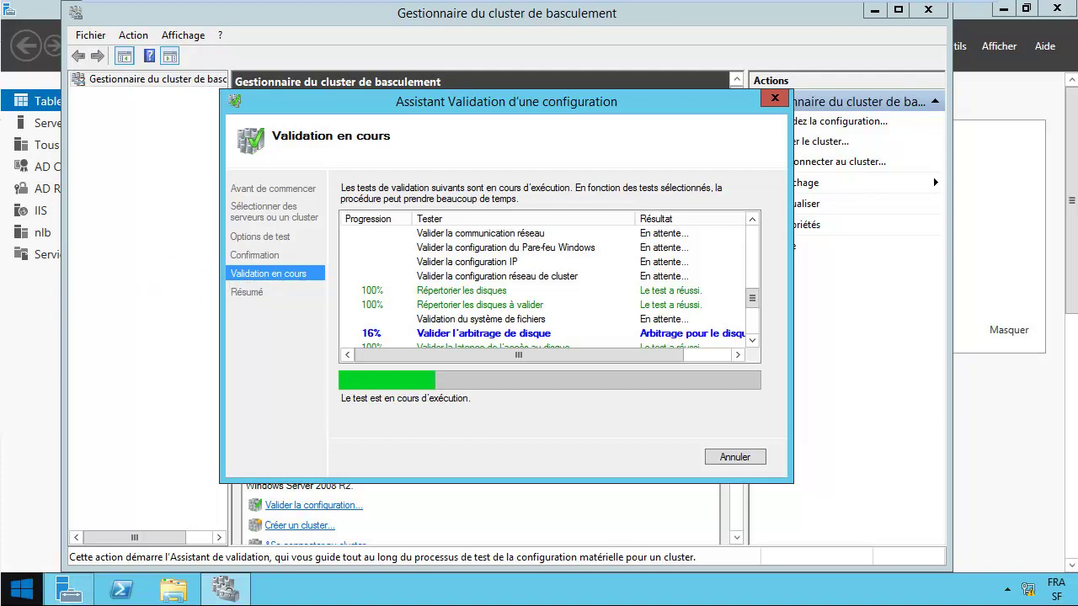
Step: Open Gestion du disque from the Start context menu to view the 10 Go shared disks
{"action": "right_click", "coordinate": [21, 589]}
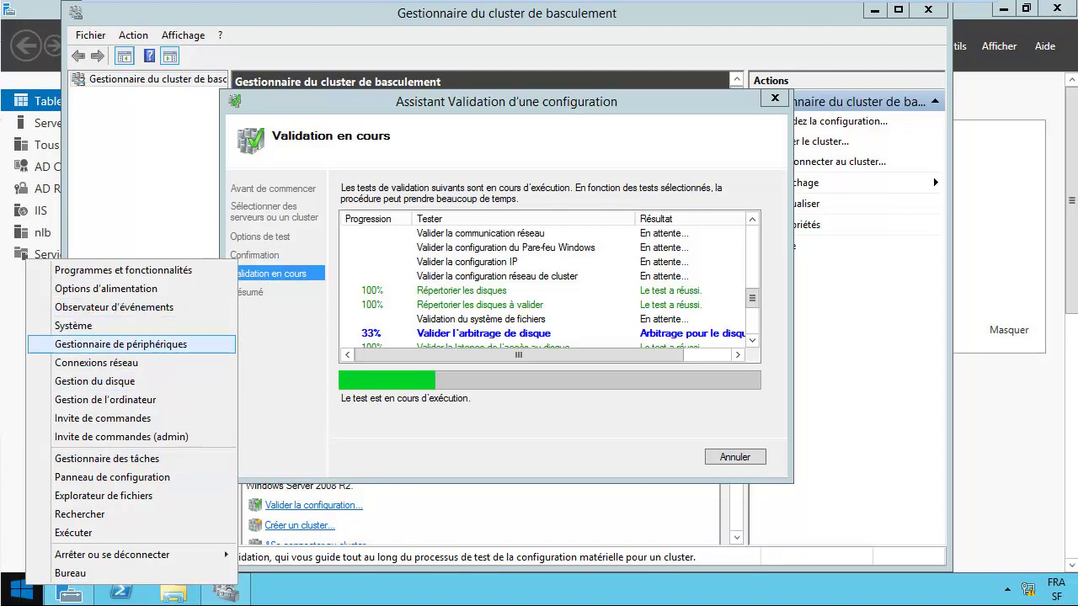
{"action": "left_click", "coordinate": [95, 381]}
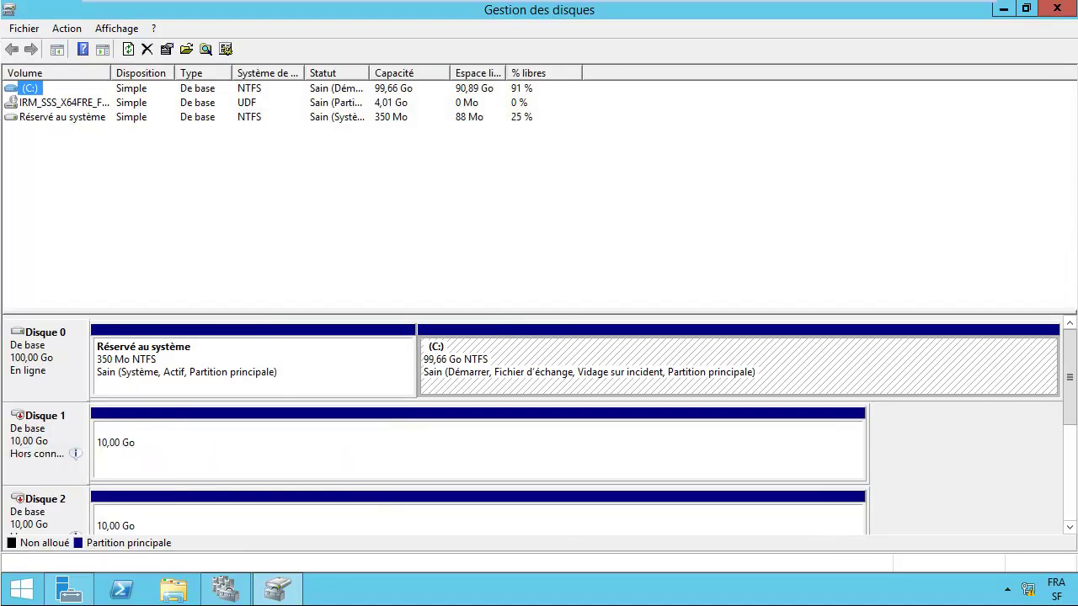
{"action": "mouse_move", "coordinate": [75, 453]}
Step: Alternate between Disk Management and the validation wizard while the disk tests progress
{"action": "key", "text": "alt+Tab"}
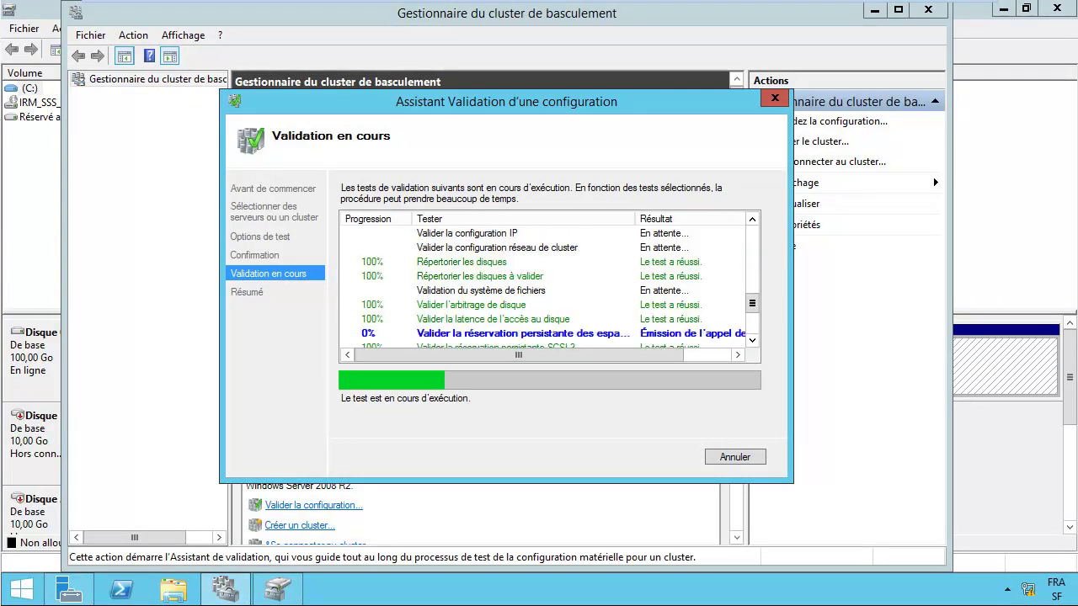
{"action": "key", "text": "alt+Tab"}
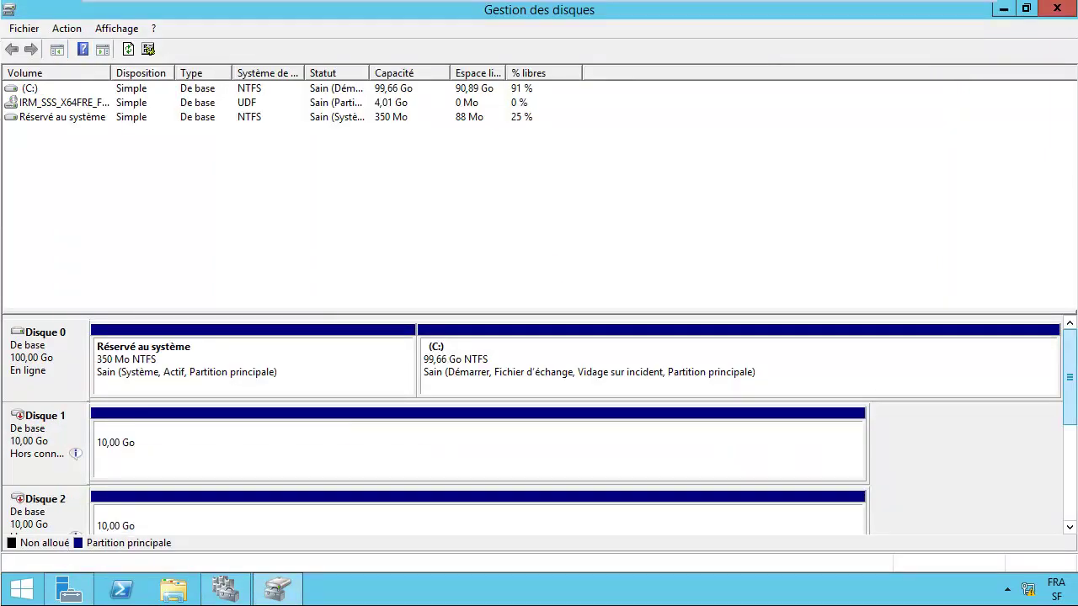
{"action": "scroll", "coordinate": [1070, 413], "scroll_direction": "down", "scroll_amount": 1}
{"action": "scroll", "coordinate": [540, 426], "scroll_direction": "up", "scroll_amount": 1}
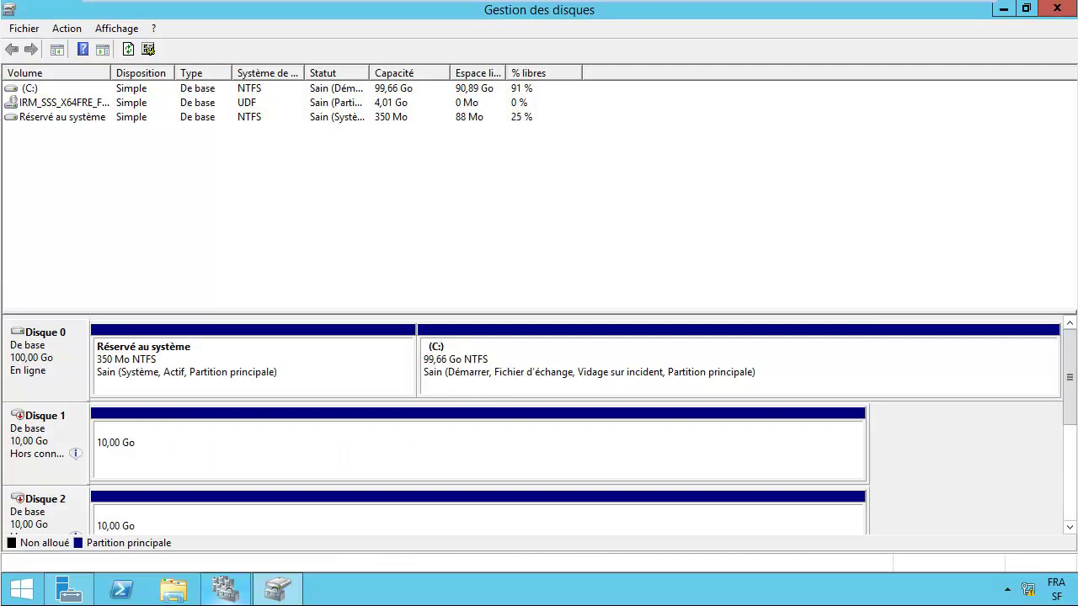
{"action": "left_click", "coordinate": [225, 589]}
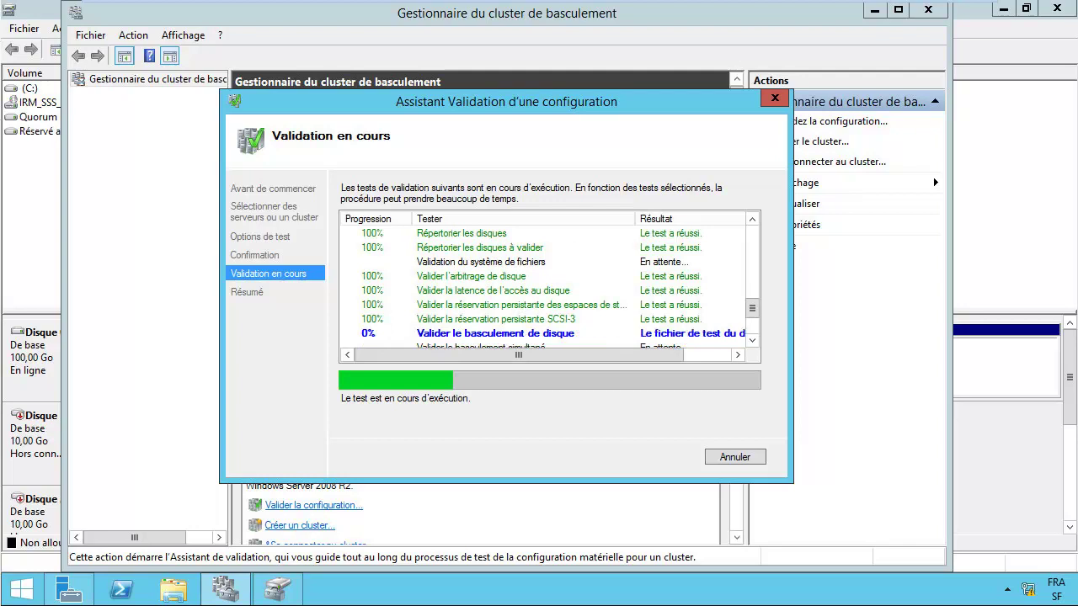
{"action": "key", "text": "alt+Tab"}
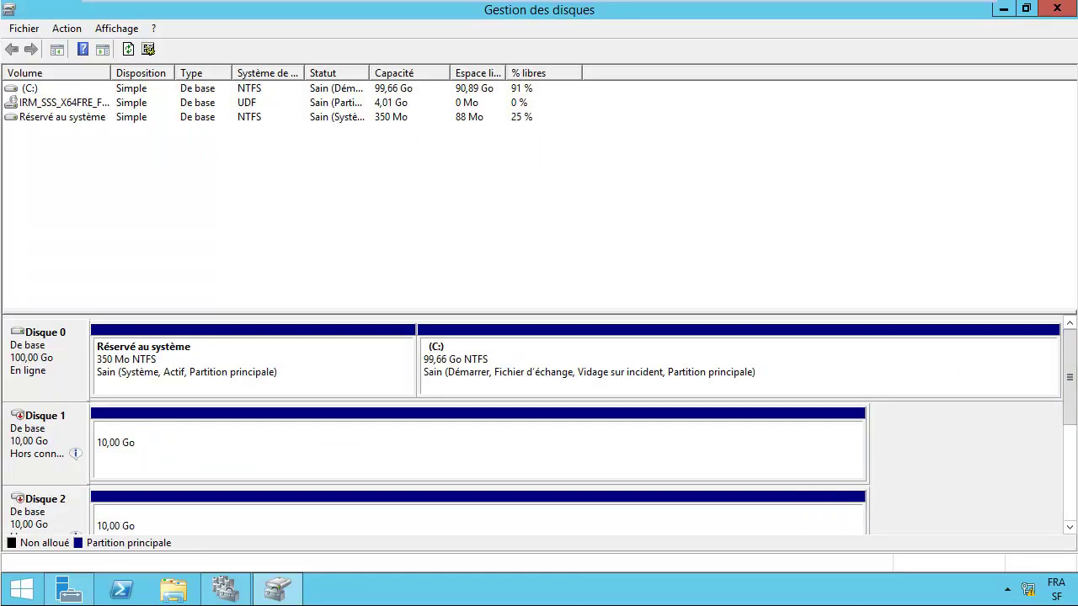
{"action": "key", "text": "alt+Tab"}
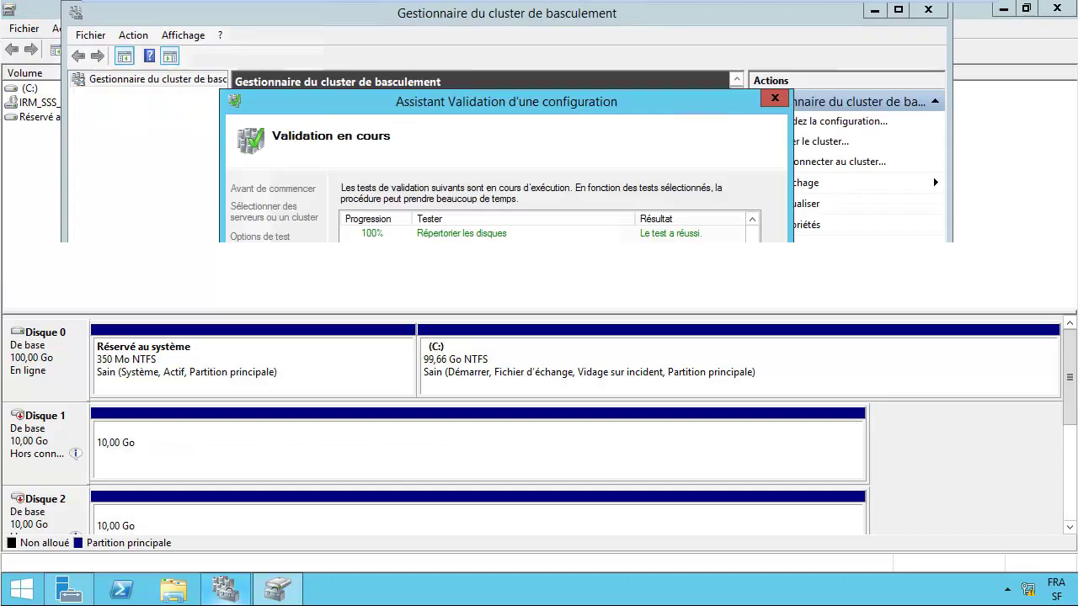
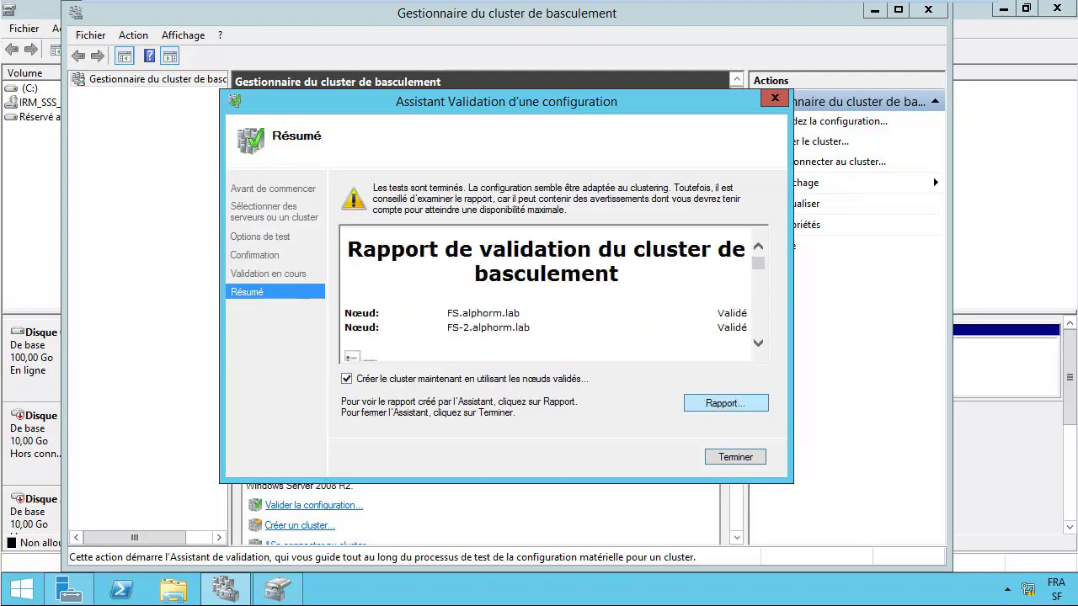
Step: Open the FS and FS-2 cluster validation report in Internet Explorer
{"action": "key", "text": "Return"}
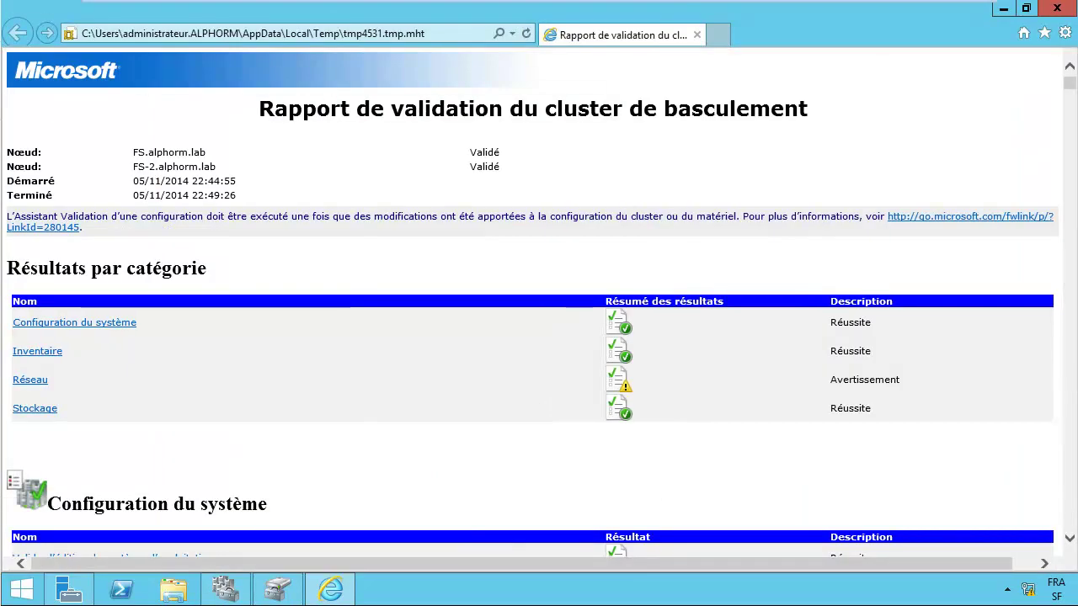
Step: Inspect the Réseau warning's details on the single network communication path, then return to the report's top
{"action": "left_click", "coordinate": [29, 380]}
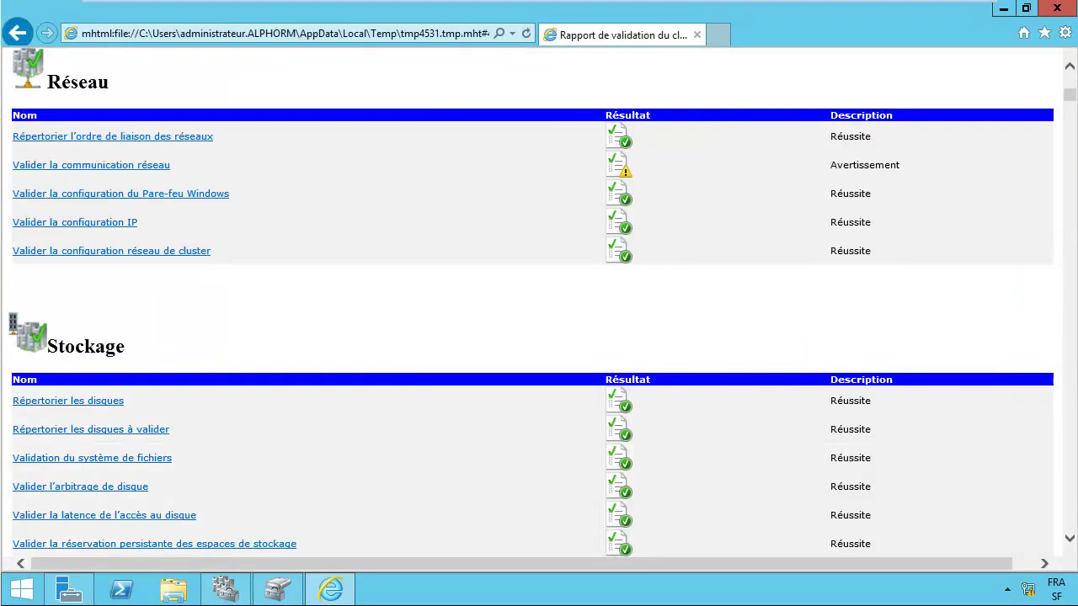
{"action": "left_click", "coordinate": [91, 165]}
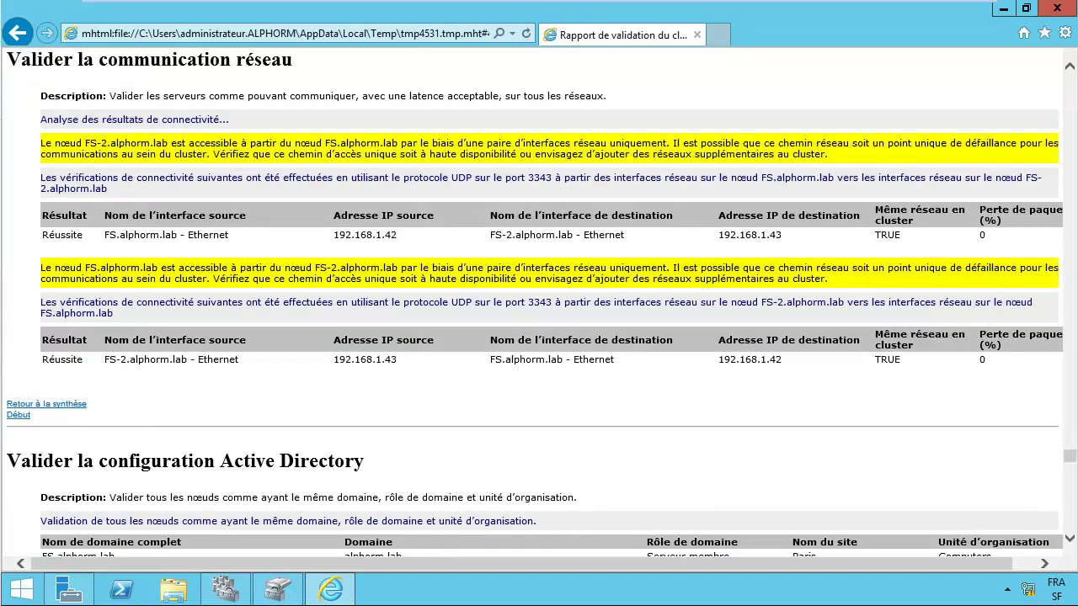
{"action": "left_click_drag", "start_coordinate": [487, 143], "coordinate": [681, 143]}
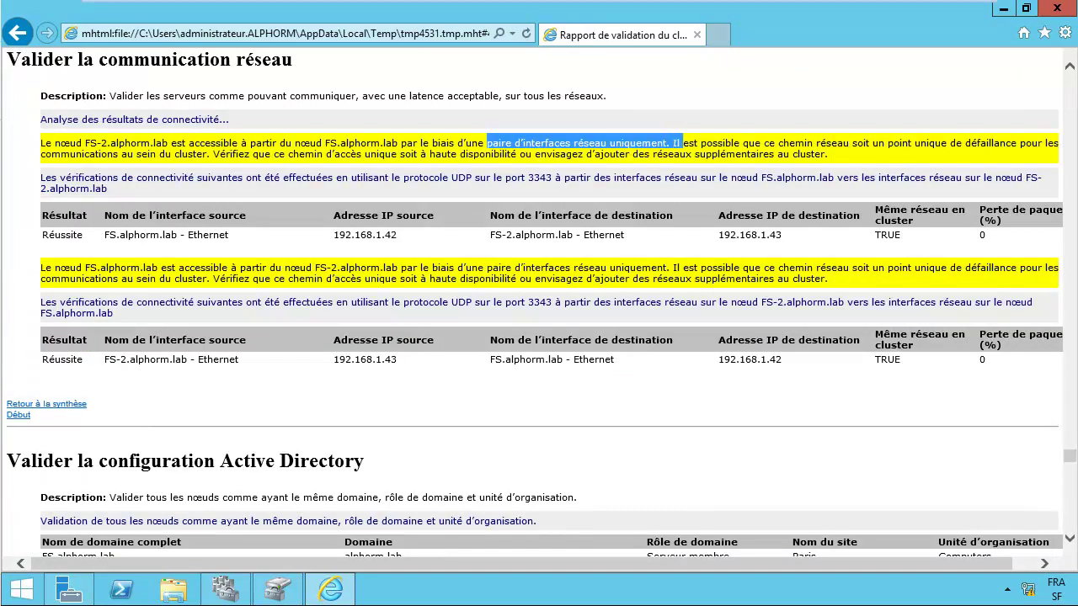
{"action": "left_click", "coordinate": [17, 33]}
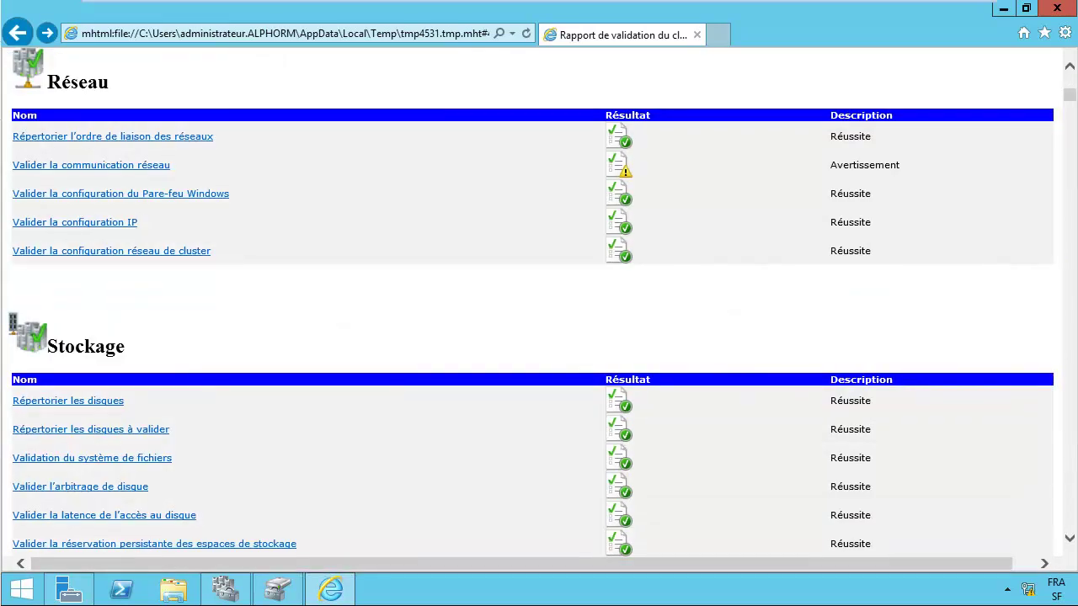
{"action": "left_click", "coordinate": [17, 32]}
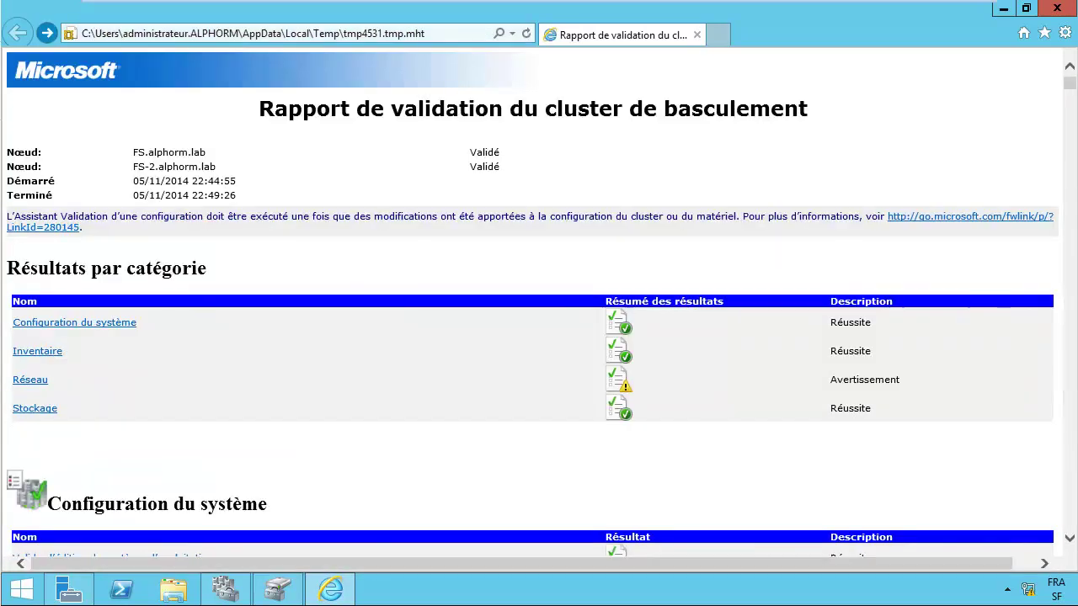
Step: Scroll through the rest of the validation report and close the Internet Explorer window
{"action": "scroll", "coordinate": [530, 303], "scroll_direction": "down", "scroll_amount": 5}
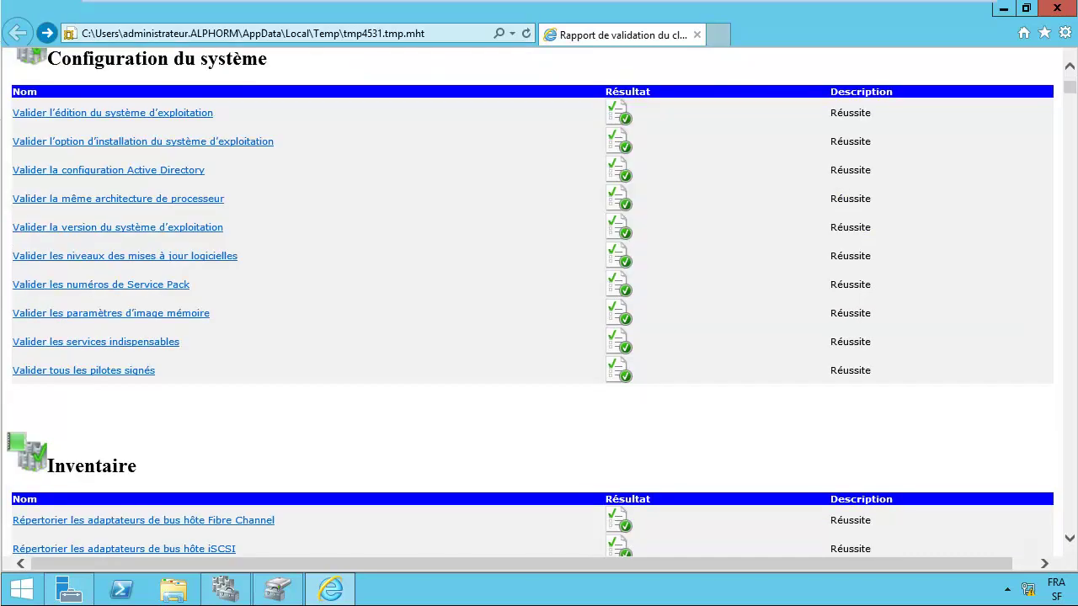
{"action": "scroll", "coordinate": [530, 303], "scroll_direction": "down", "scroll_amount": 5}
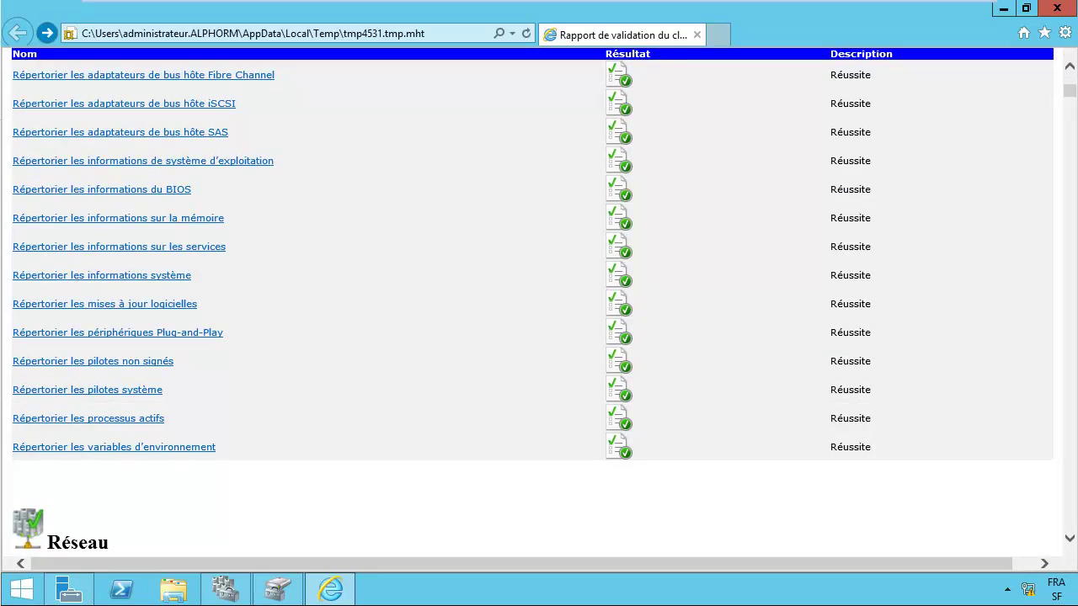
{"action": "scroll", "coordinate": [530, 303], "scroll_direction": "down", "scroll_amount": 5}
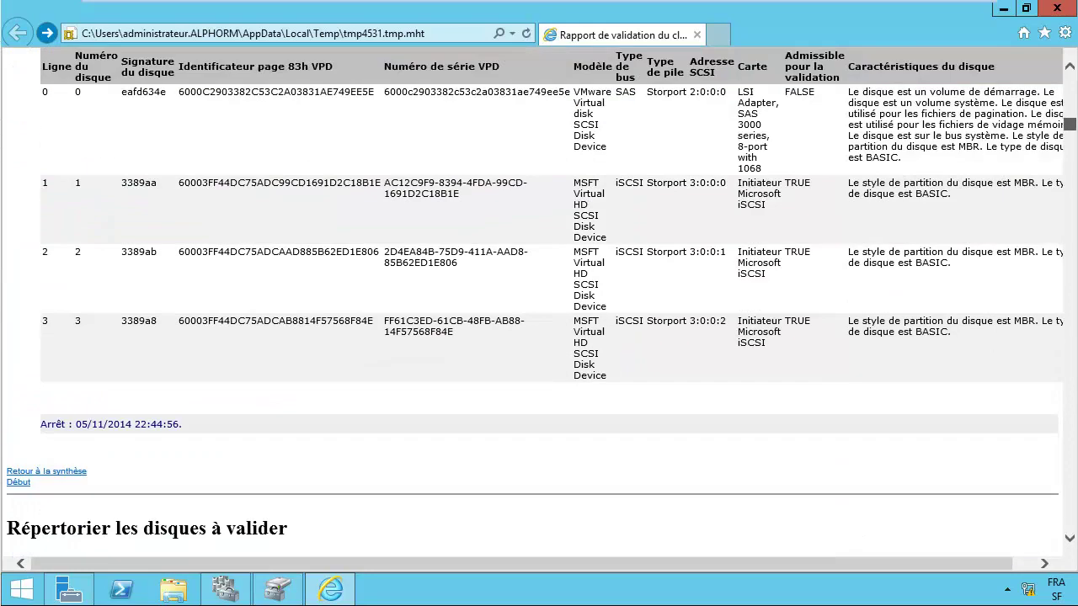
{"action": "scroll", "coordinate": [531, 304], "scroll_direction": "up", "scroll_amount": 20}
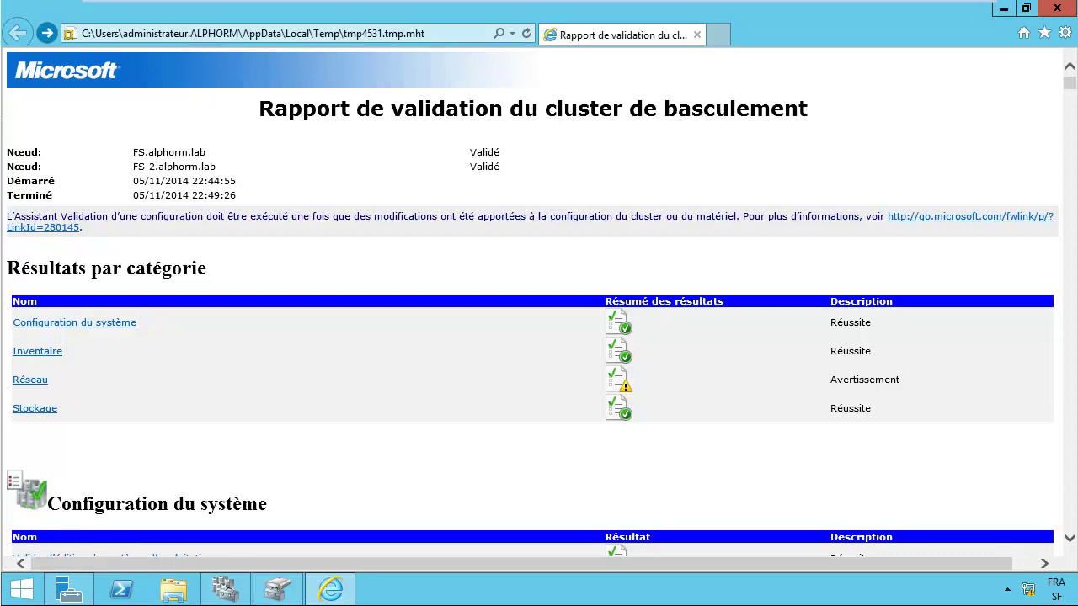
{"action": "scroll", "coordinate": [539, 303], "scroll_direction": "down", "scroll_amount": 3}
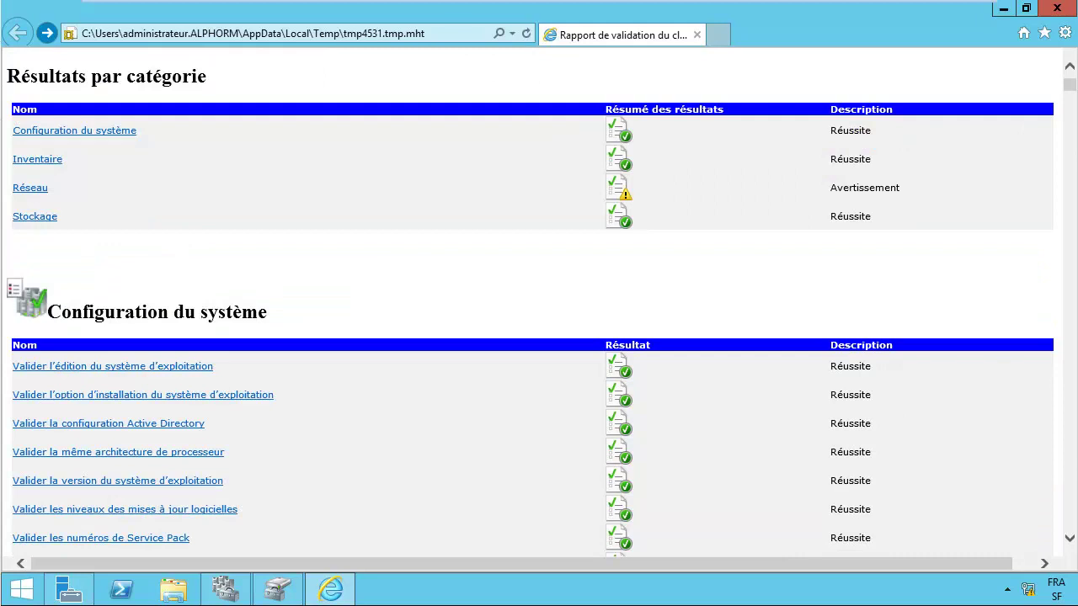
{"action": "scroll", "coordinate": [539, 303], "scroll_direction": "down", "scroll_amount": 7}
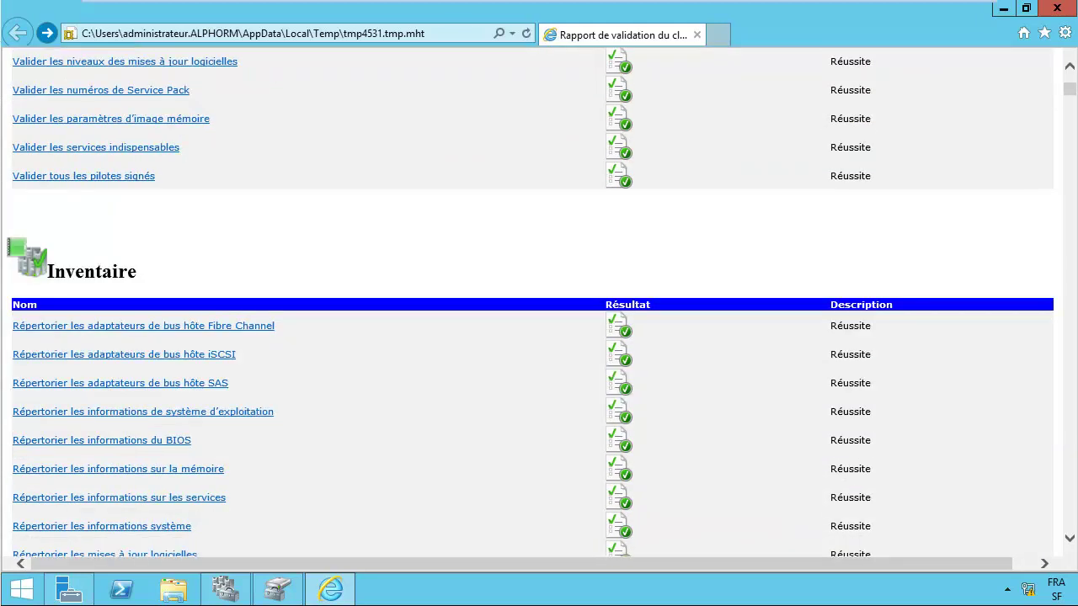
{"action": "scroll", "coordinate": [539, 303], "scroll_direction": "down", "scroll_amount": 7}
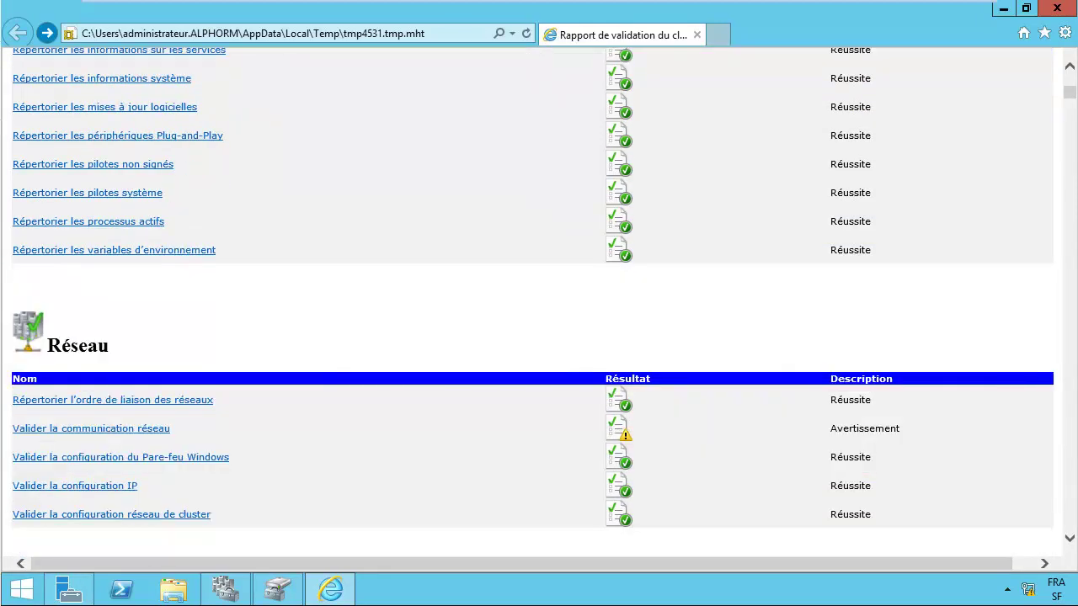
{"action": "scroll", "coordinate": [539, 303], "scroll_direction": "down", "scroll_amount": 9}
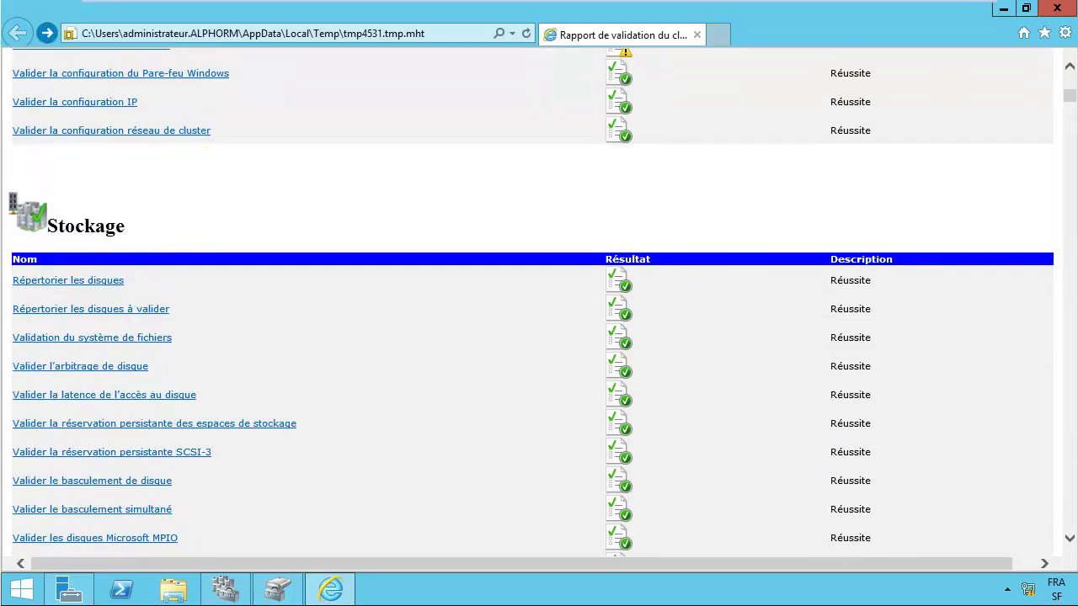
{"action": "scroll", "coordinate": [539, 303], "scroll_direction": "down", "scroll_amount": 7}
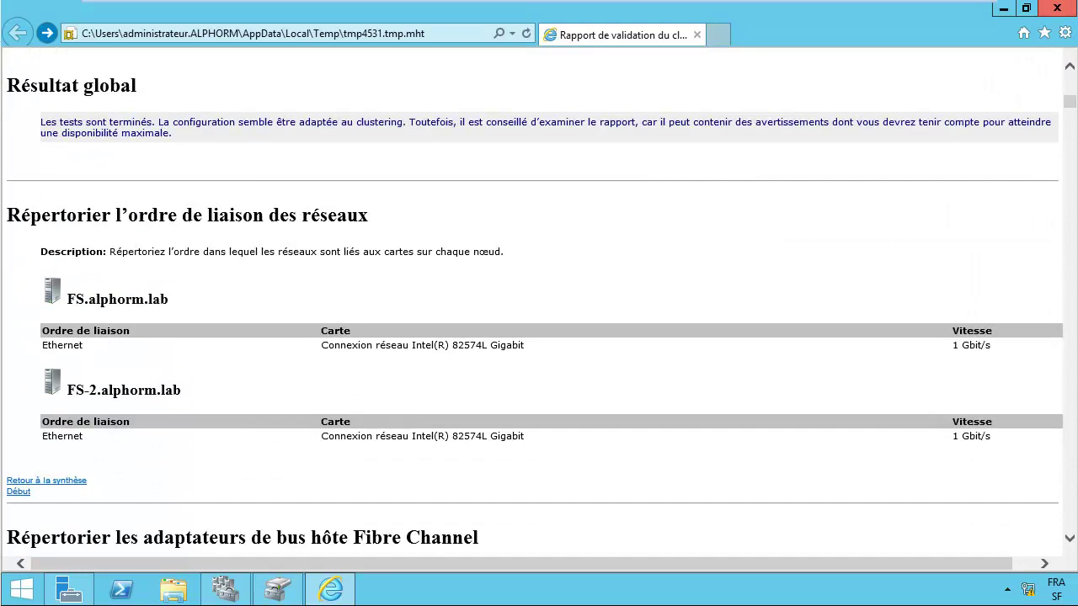
{"action": "left_click", "coordinate": [1057, 8]}
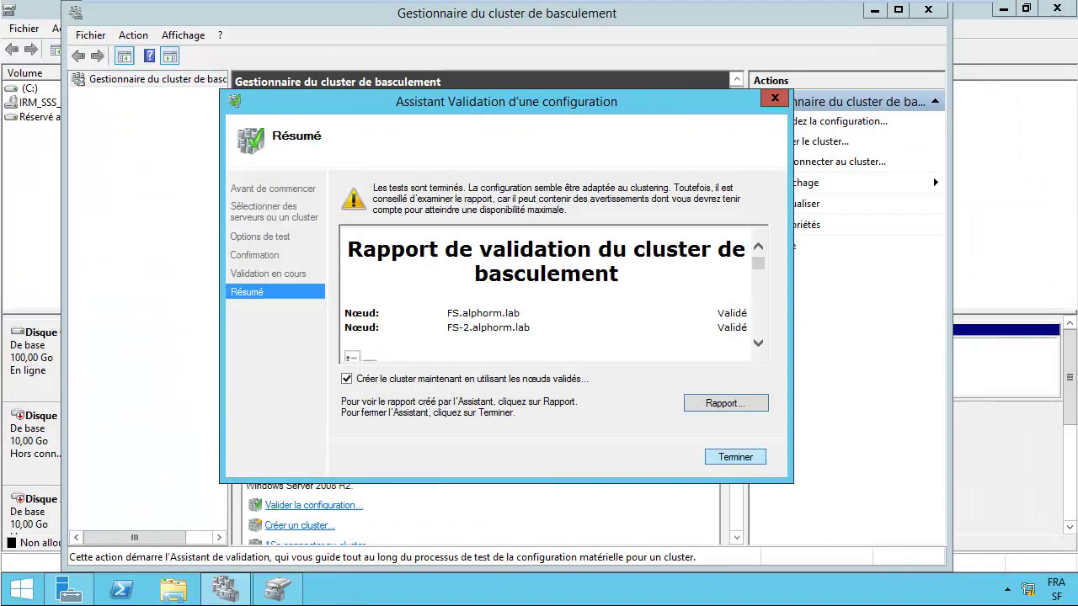
Step: Launch cluster creation, naming the cluster 'cluster' with IP address 192.168.1.91
{"action": "key", "text": "Return"}
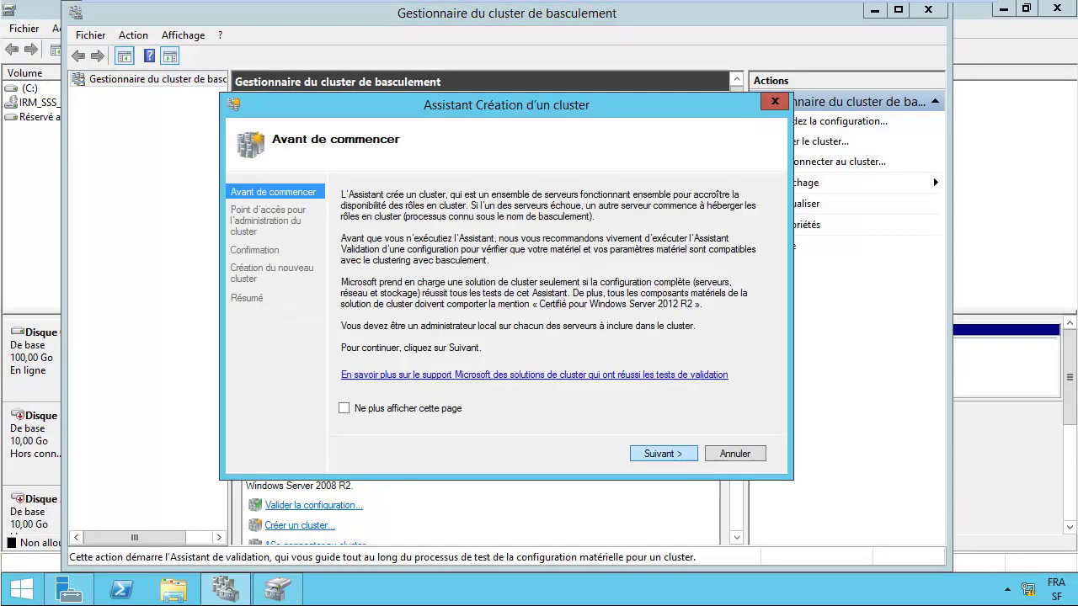
{"action": "key", "text": "Return"}
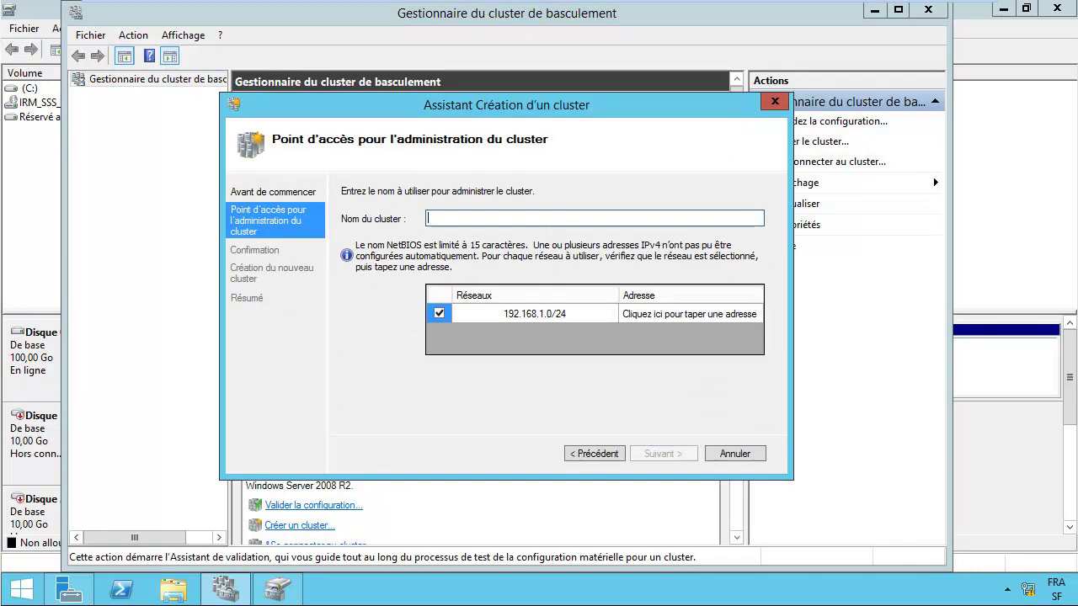
{"action": "type", "text": "cluster"}
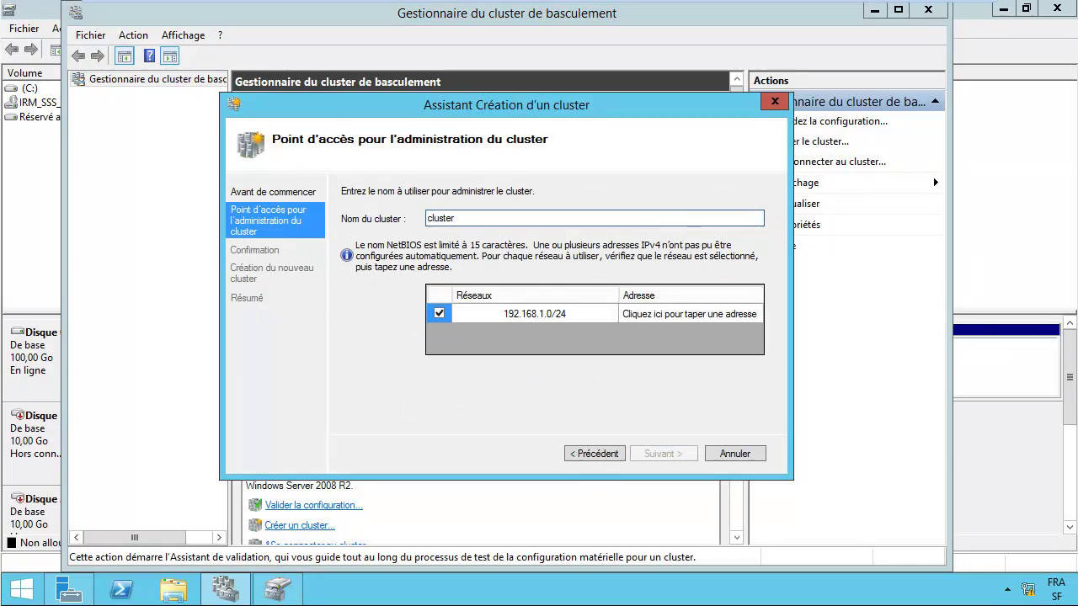
{"action": "left_click", "coordinate": [691, 313]}
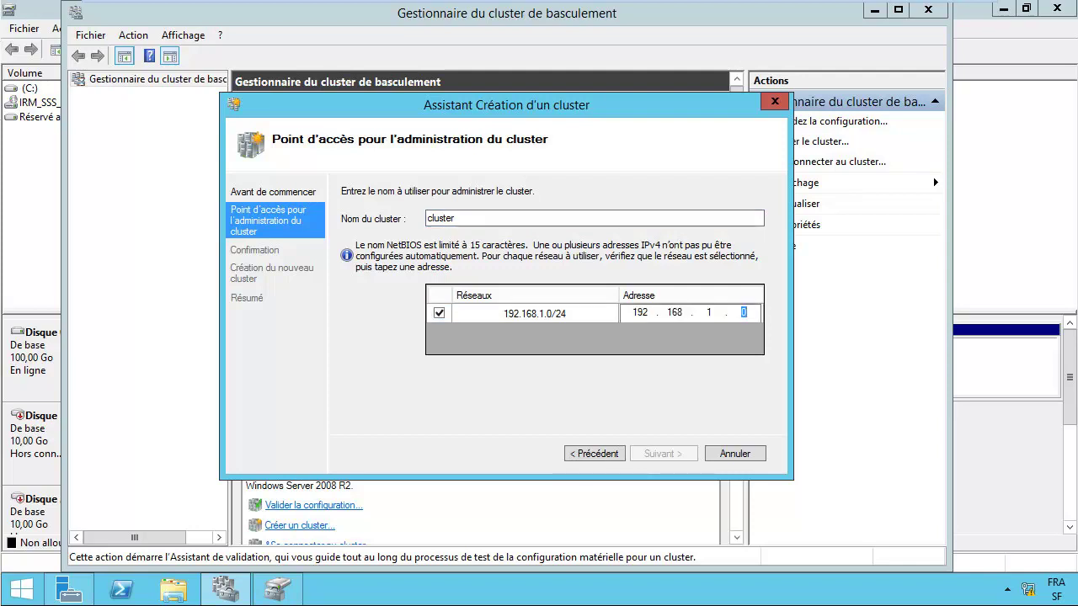
{"action": "type", "text": "91"}
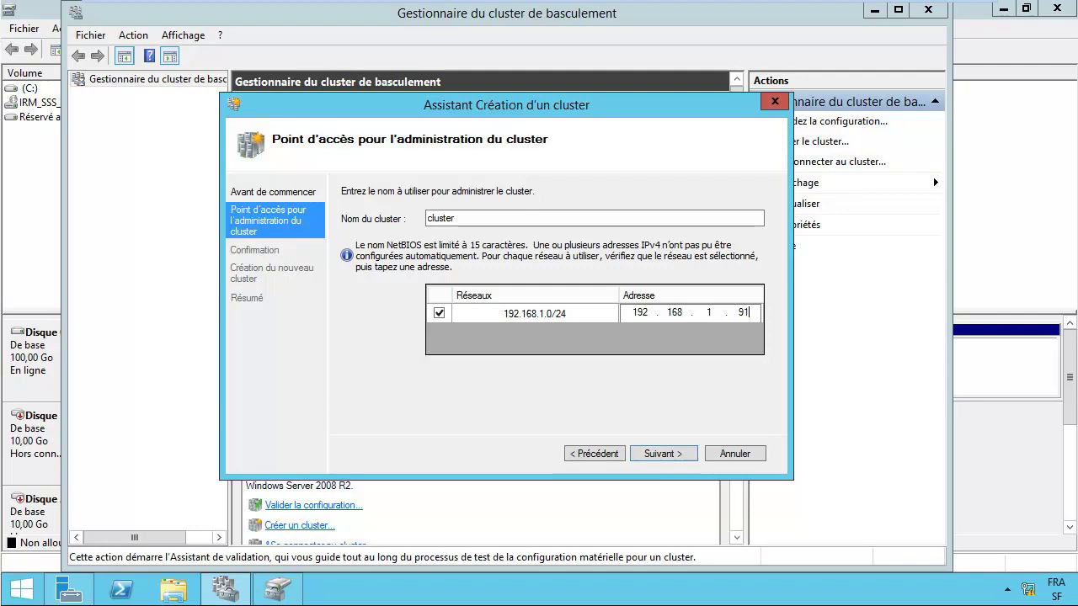
{"action": "key", "text": "Return"}
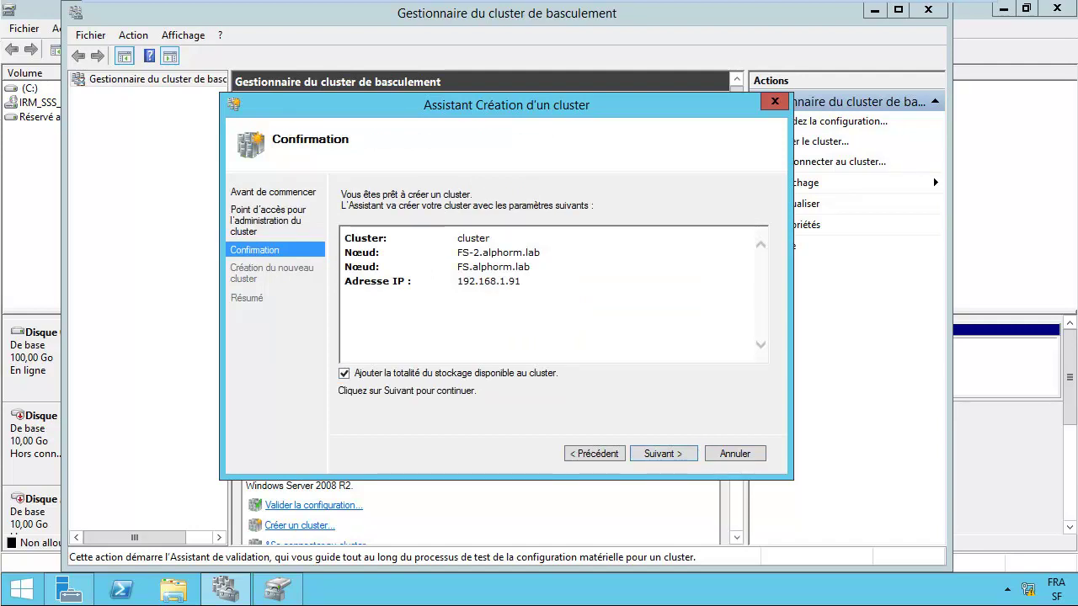
Step: Confirm creation of the cluster, then bring Server Manager's dashboard to the front
{"action": "key", "text": "Return"}
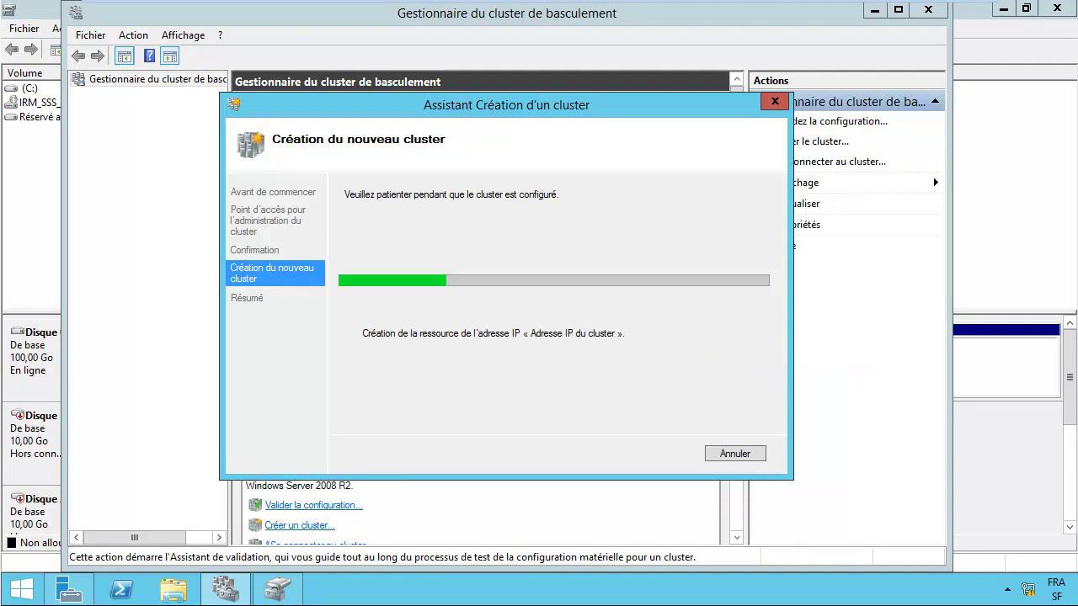
{"action": "left_click", "coordinate": [68, 590]}
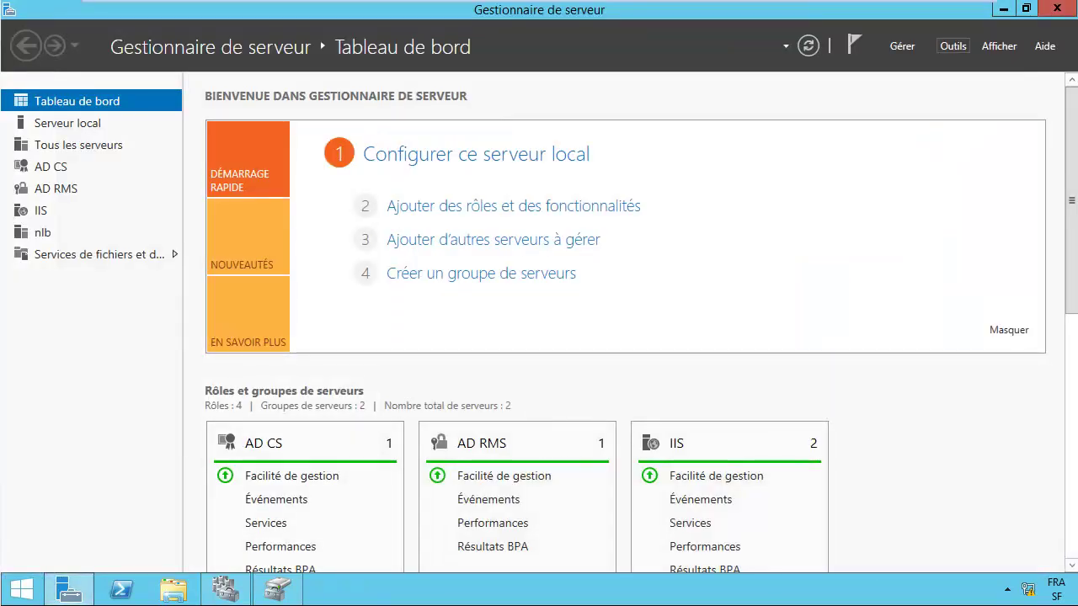
Step: Launch Active Directory Users and Computers from Server Manager's Tools menu
{"action": "left_click", "coordinate": [953, 45]}
{"action": "scroll", "coordinate": [892, 539], "scroll_direction": "down", "scroll_amount": 2}
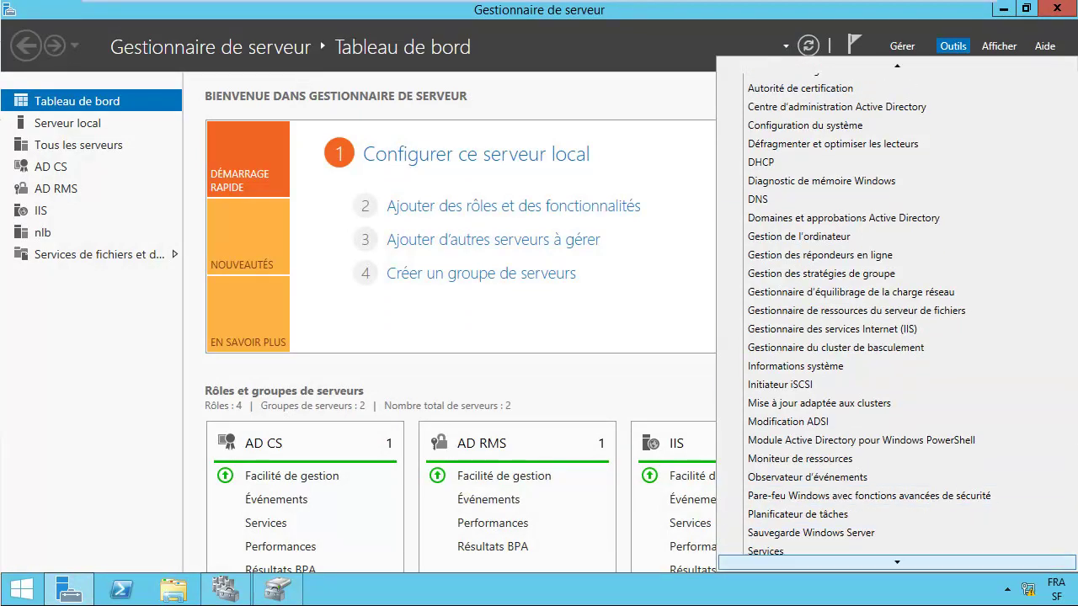
{"action": "scroll", "coordinate": [893, 546], "scroll_direction": "down", "scroll_amount": 2}
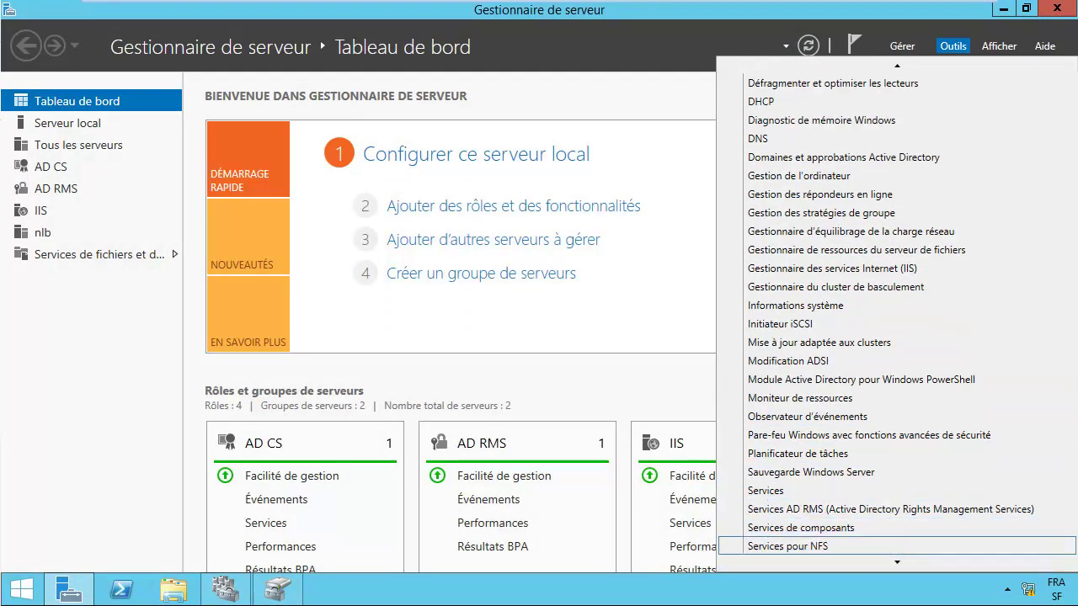
{"action": "scroll", "coordinate": [892, 546], "scroll_direction": "down", "scroll_amount": 4}
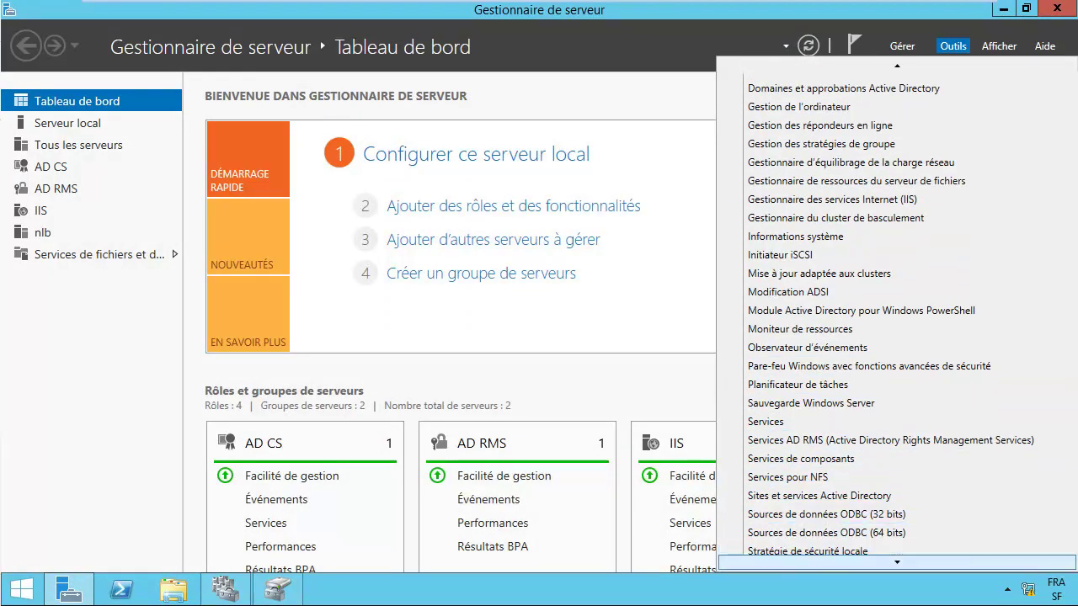
{"action": "scroll", "coordinate": [893, 545], "scroll_direction": "down", "scroll_amount": 4}
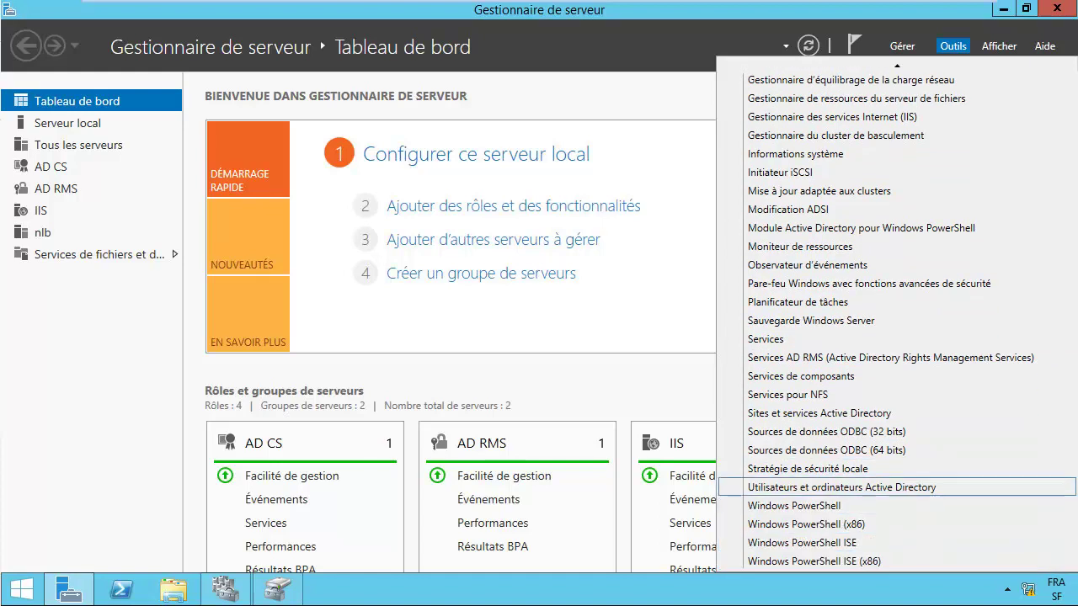
{"action": "left_click", "coordinate": [813, 484]}
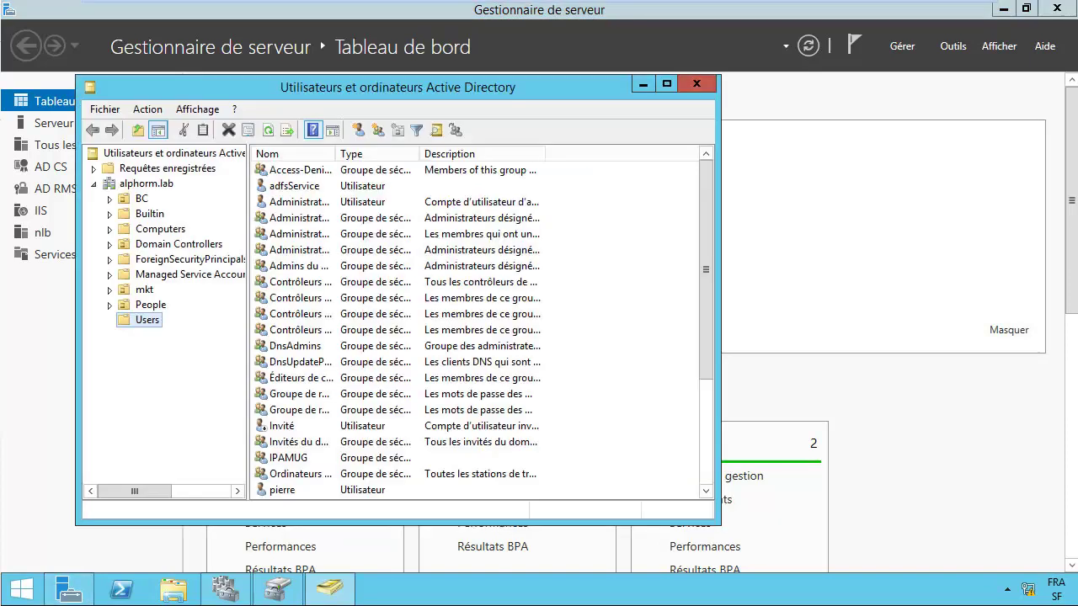
Step: Find the CLUSTER account under Computers, then minimize the console
{"action": "left_click", "coordinate": [160, 229]}
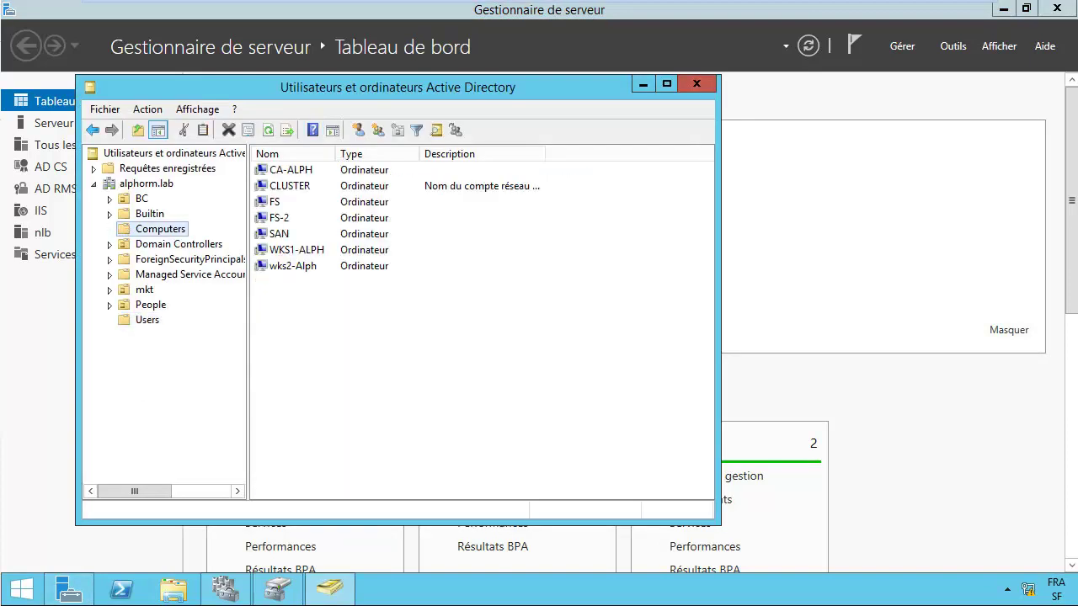
{"action": "left_click", "coordinate": [290, 185]}
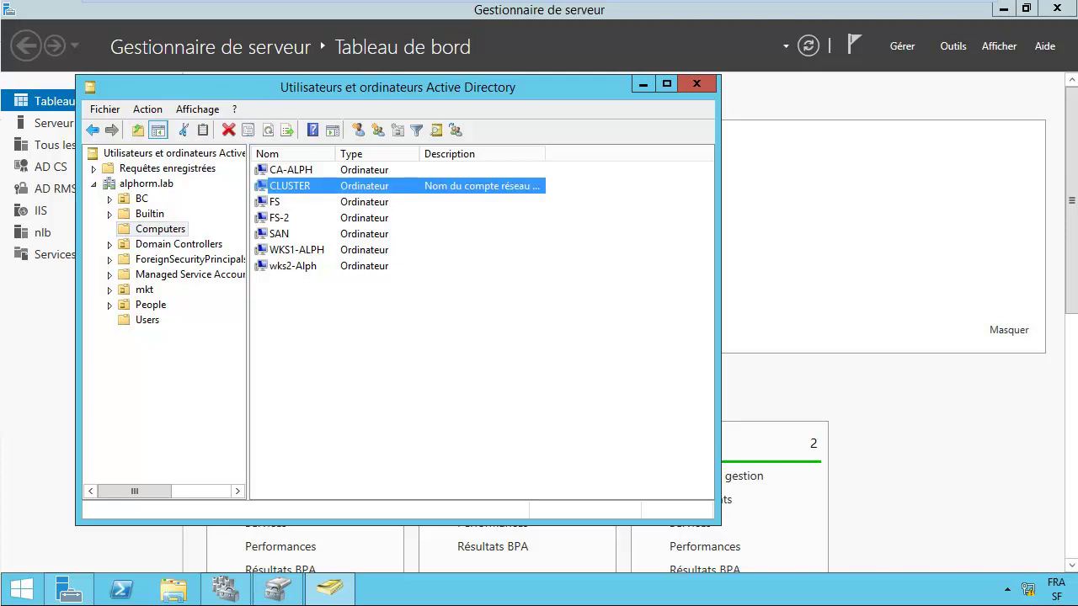
{"action": "left_click", "coordinate": [643, 84]}
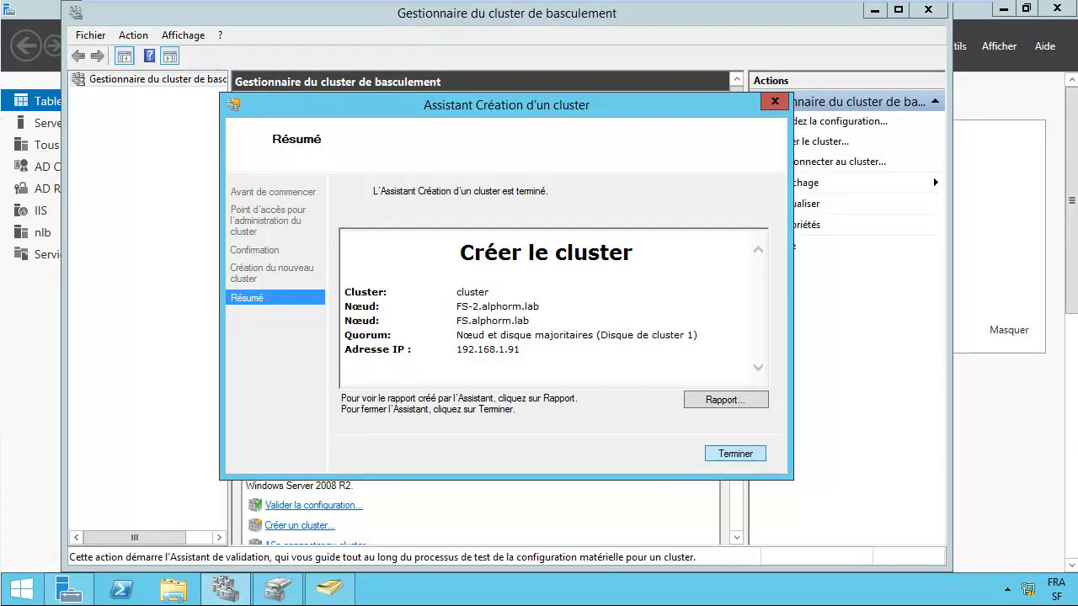
Step: Close the wizard, open cluster.alphorm.lab, and inspect Disque de cluster 1 in the disks list
{"action": "key", "text": "Return"}
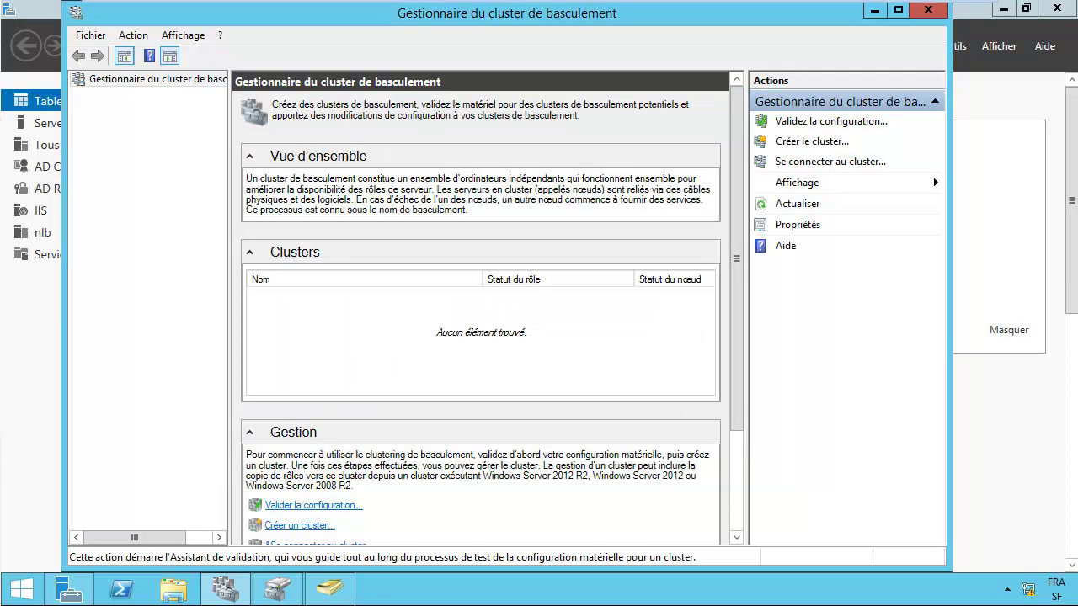
{"action": "left_click", "coordinate": [148, 94]}
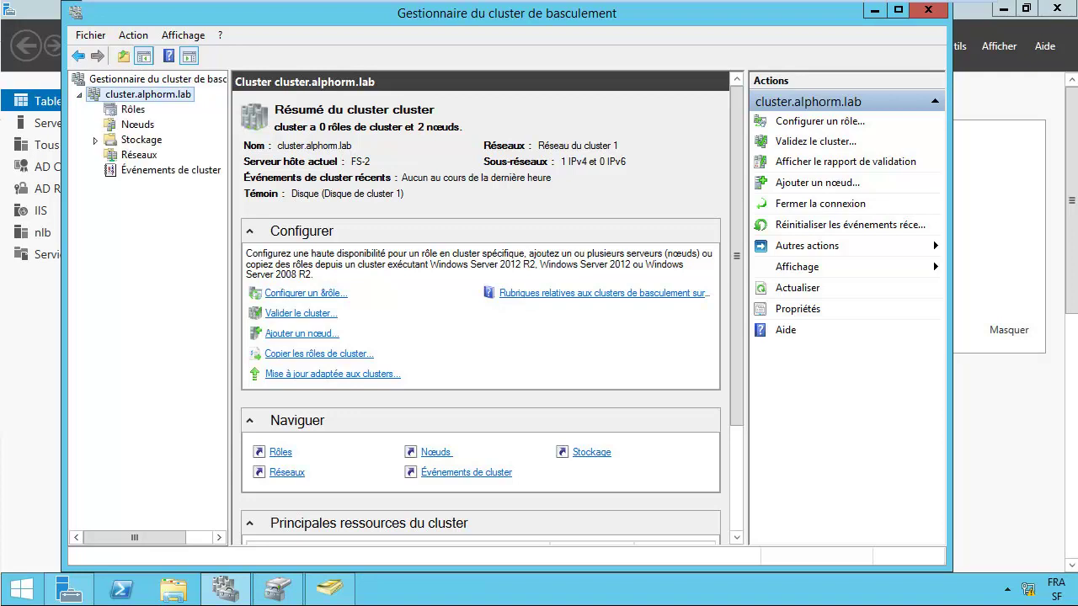
{"action": "left_click", "coordinate": [140, 139]}
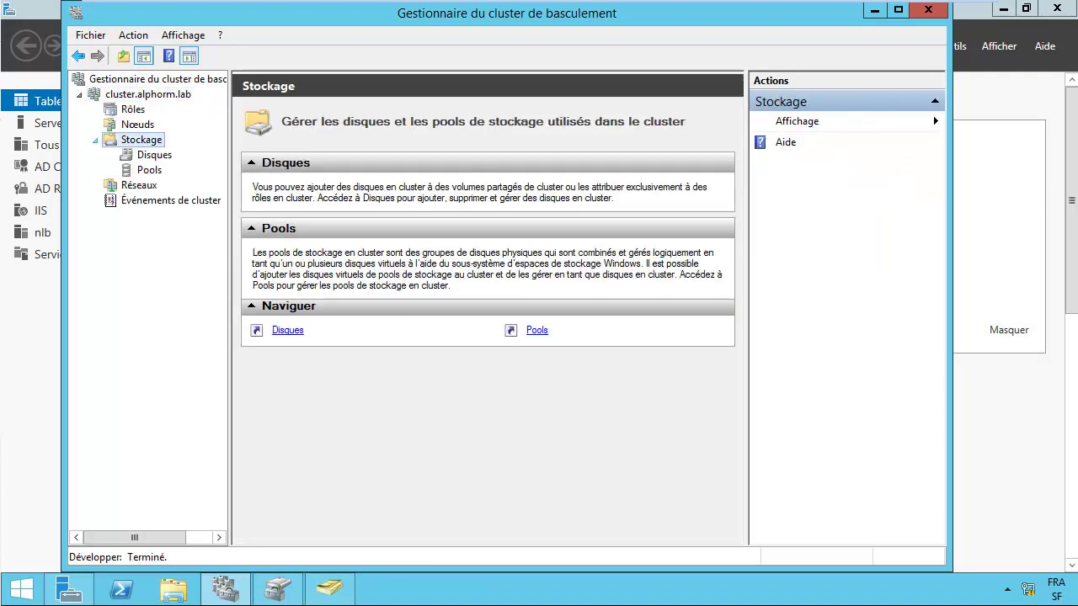
{"action": "left_click", "coordinate": [154, 154]}
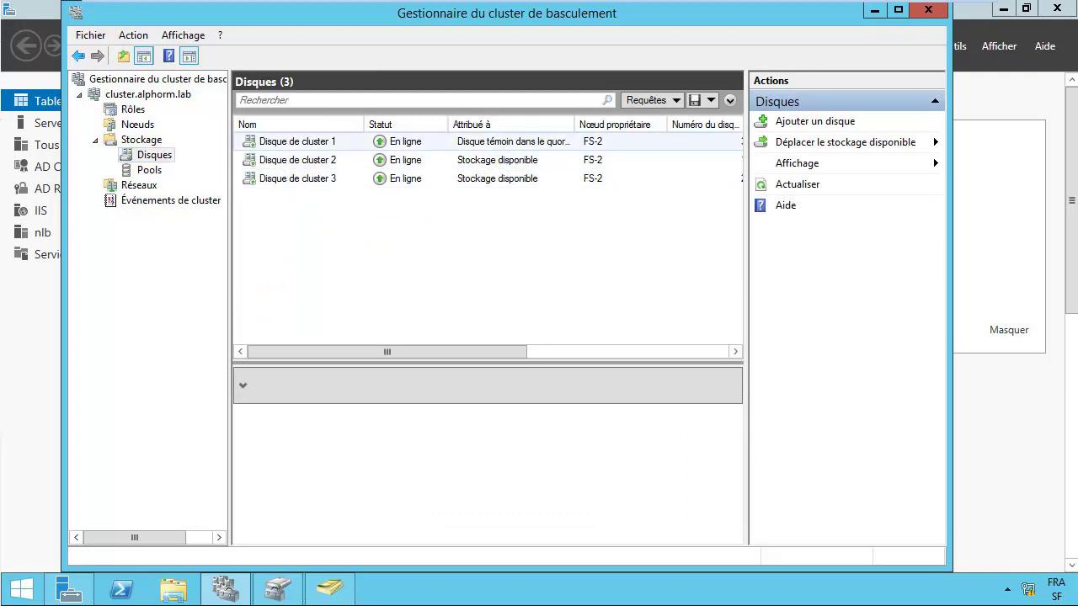
{"action": "left_click", "coordinate": [298, 140]}
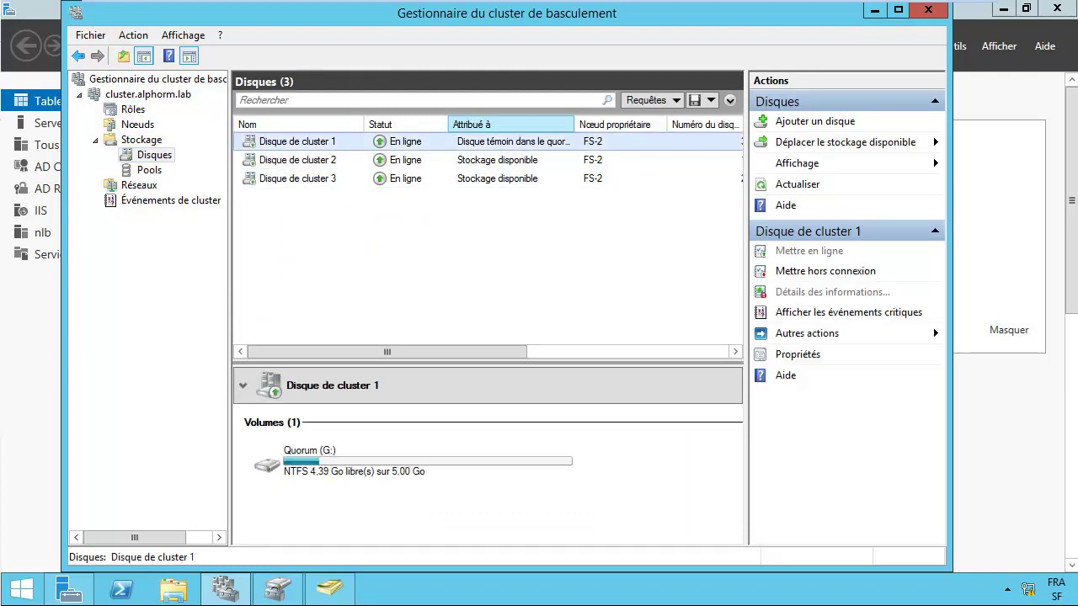
{"action": "double_click", "coordinate": [577, 124]}
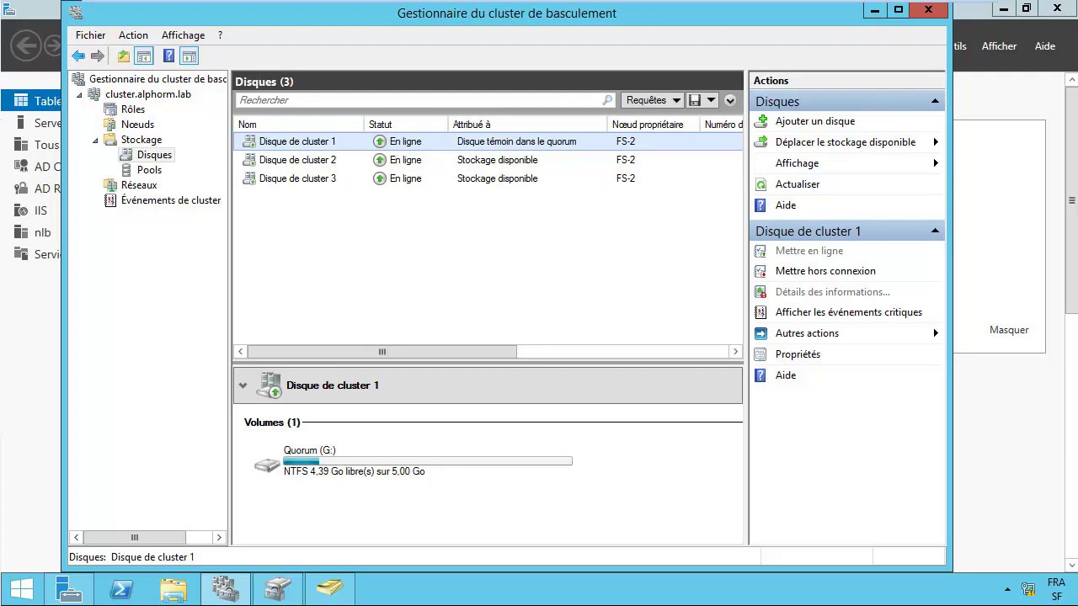
Step: Browse the cluster's Pools, Réseaux and Rôles, then return to Stockage > Disques
{"action": "left_click", "coordinate": [149, 169]}
{"action": "left_click", "coordinate": [139, 184]}
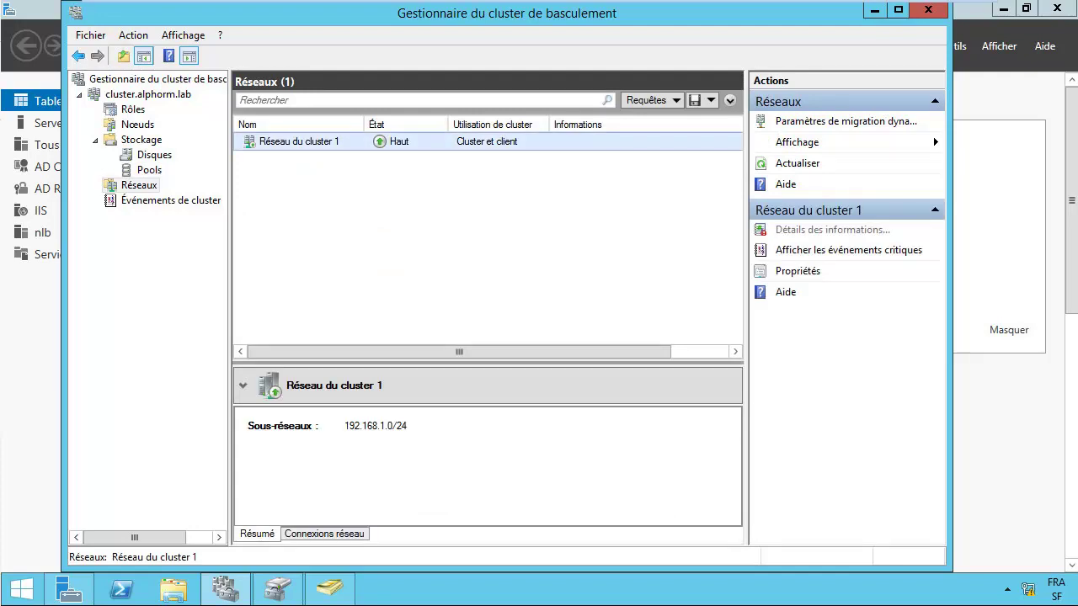
{"action": "left_click", "coordinate": [134, 108]}
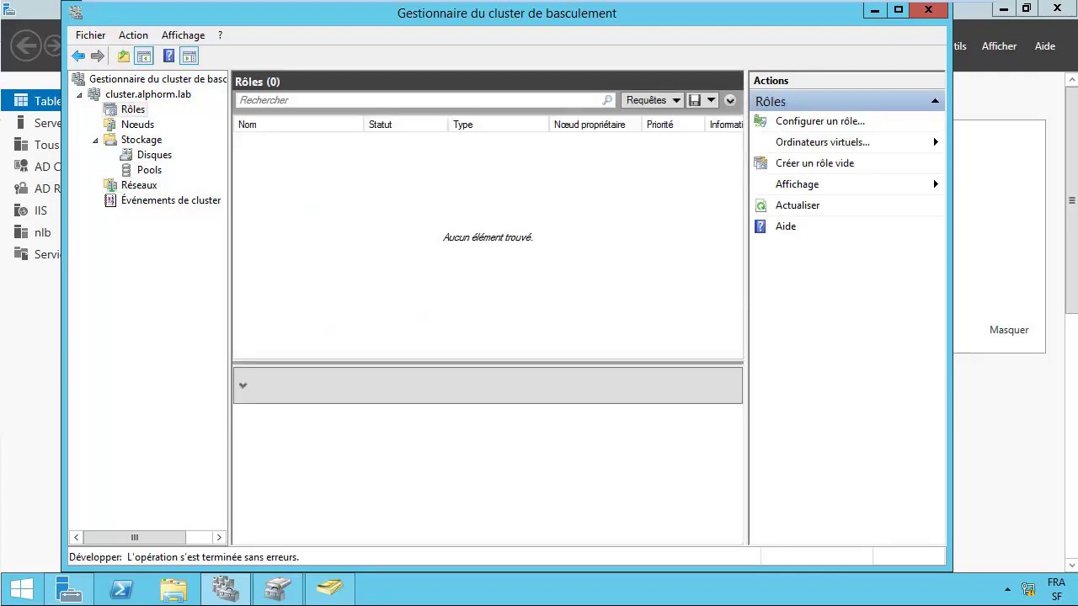
{"action": "right_click", "coordinate": [132, 109]}
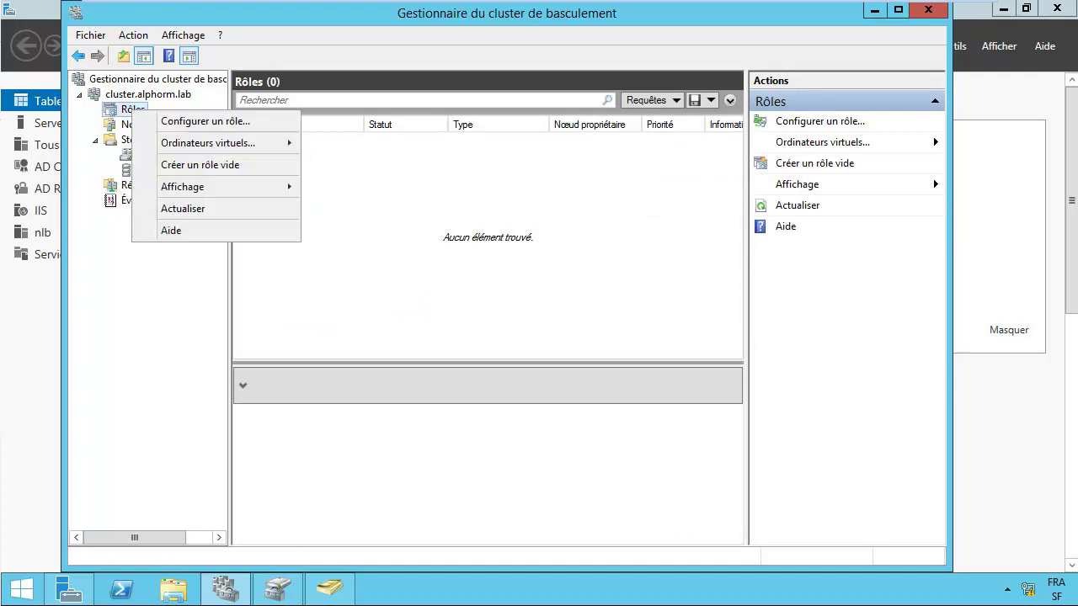
{"action": "key", "text": "Escape"}
{"action": "left_click", "coordinate": [140, 140]}
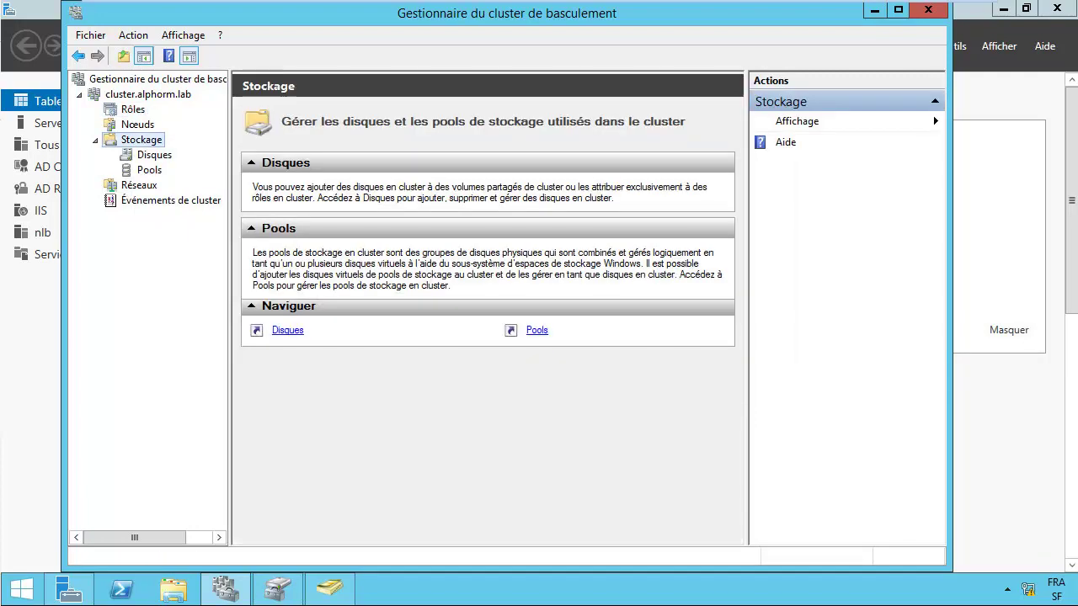
{"action": "left_click", "coordinate": [154, 155]}
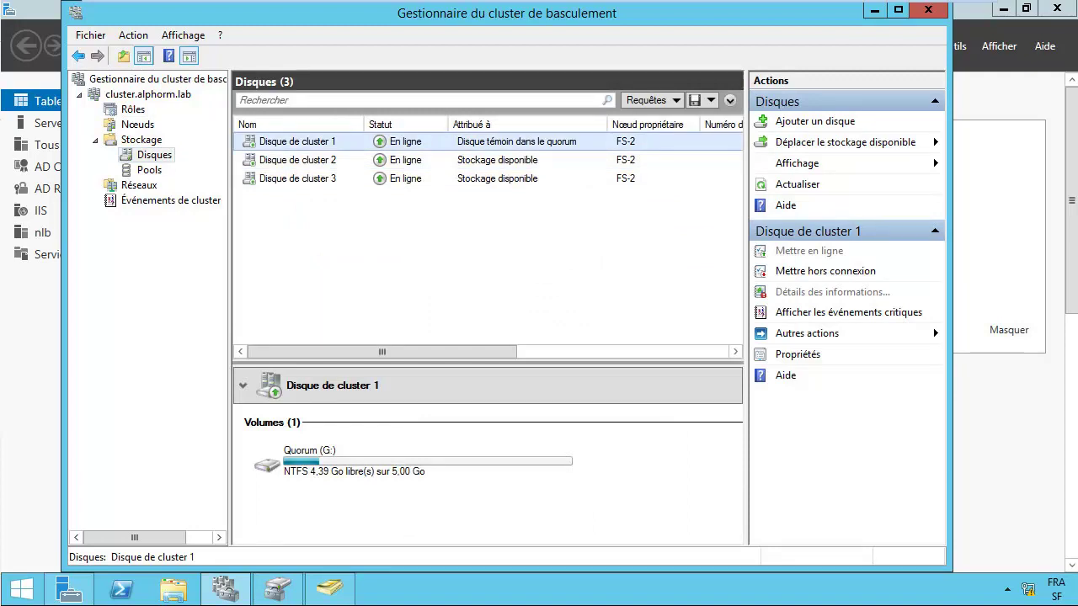
Step: Inspect Disque de cluster 2's Data1 volume and compare against Gestion des disques
{"action": "left_click", "coordinate": [298, 160]}
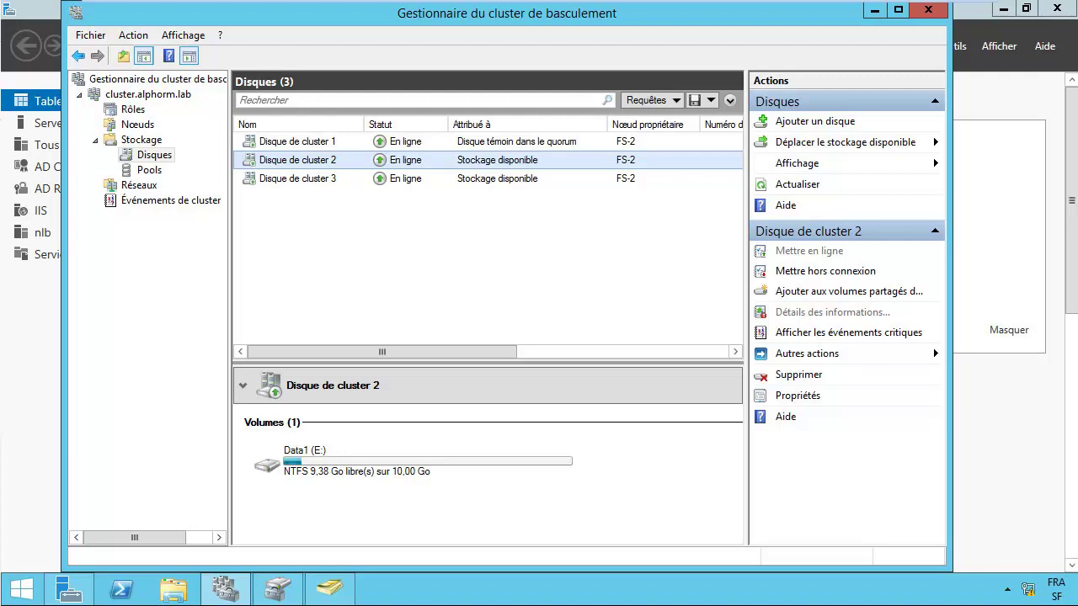
{"action": "left_click", "coordinate": [226, 588]}
{"action": "left_click", "coordinate": [278, 588]}
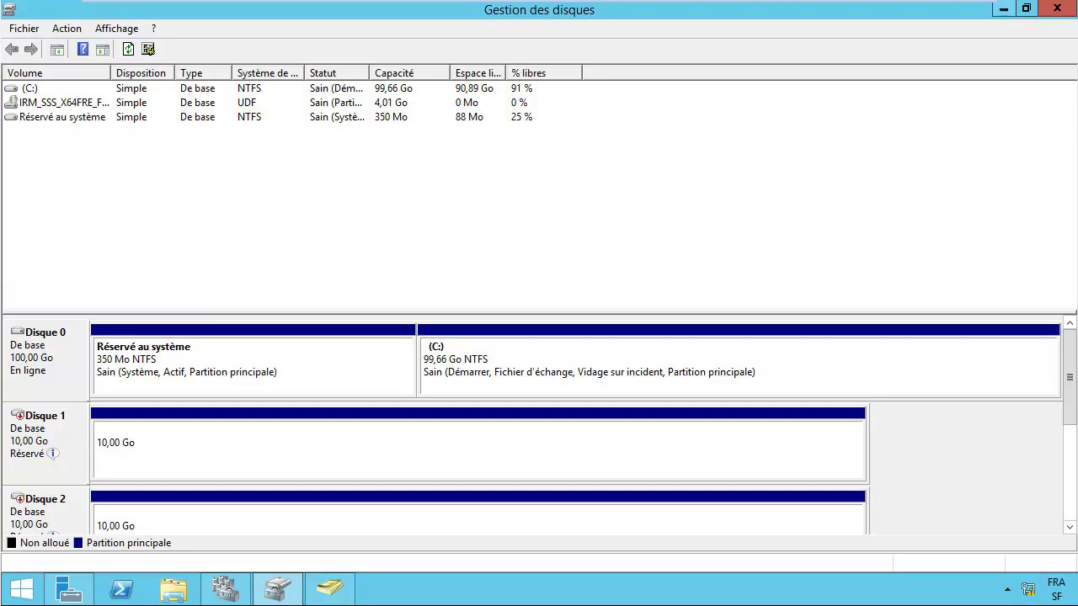
{"action": "key", "text": "alt+Tab"}
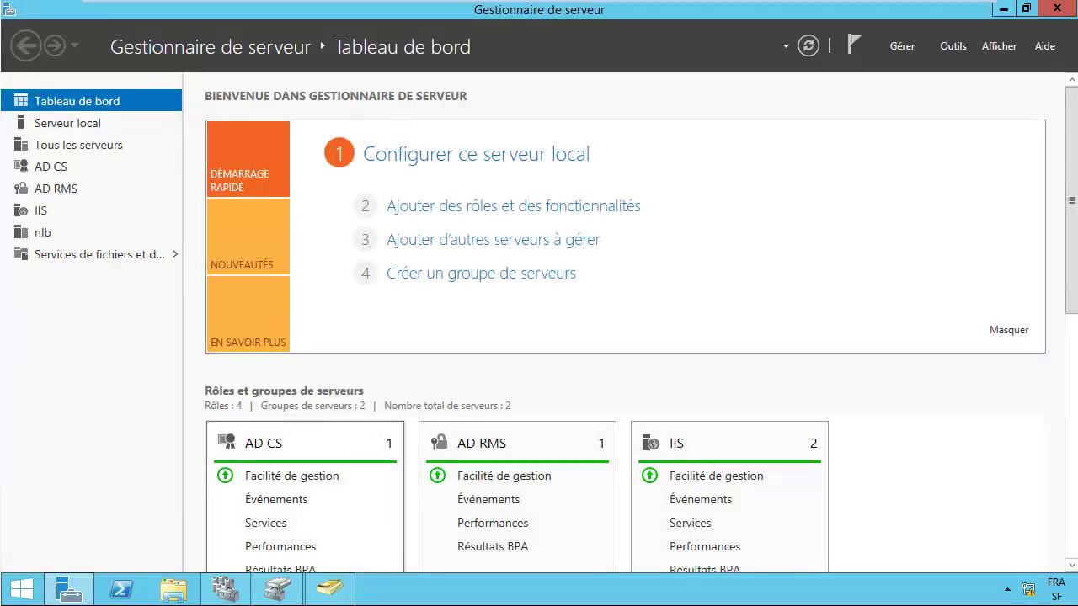
{"action": "left_click", "coordinate": [225, 590]}
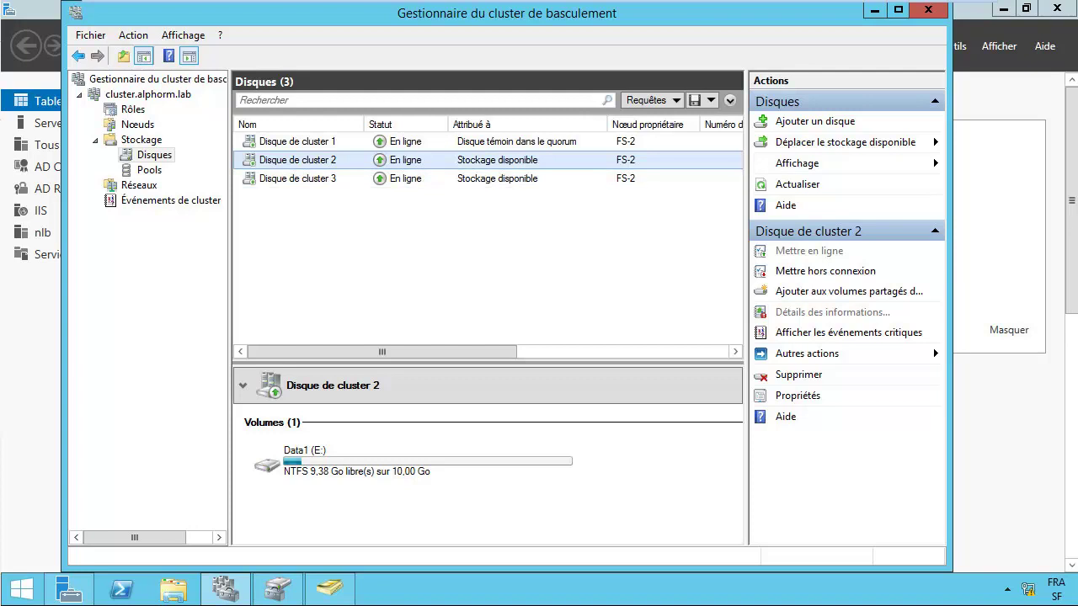
{"action": "left_click", "coordinate": [277, 589]}
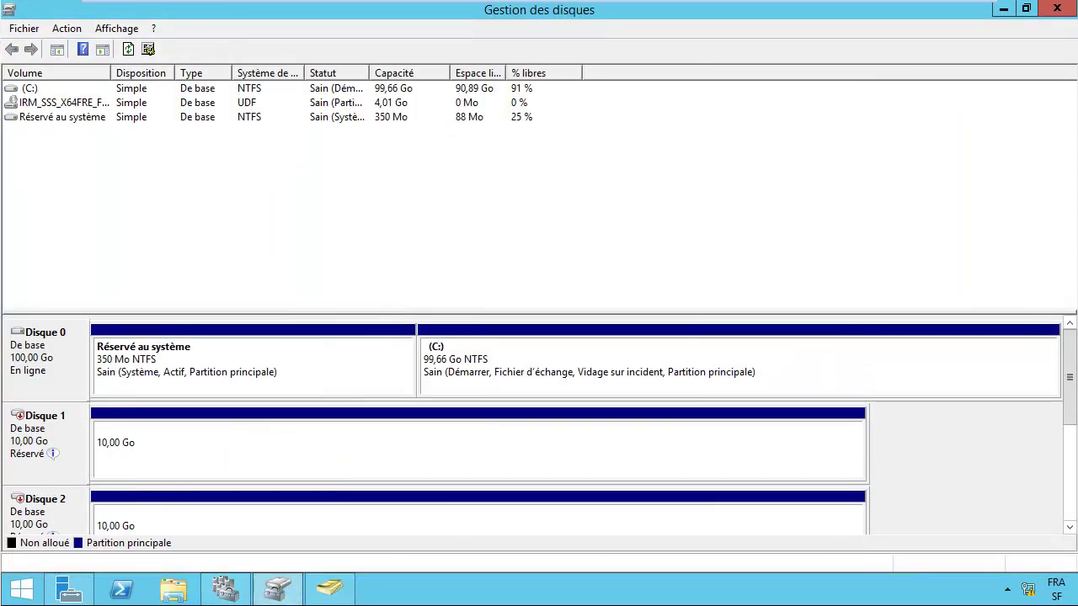
{"action": "left_click", "coordinate": [1004, 9]}
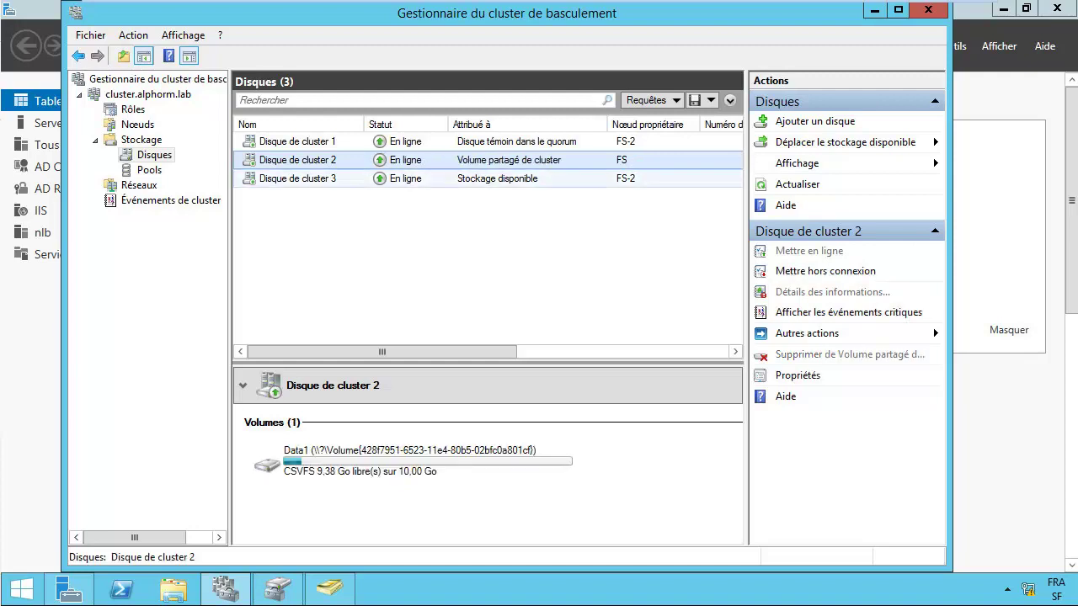
Step: Add Disque de cluster 3 to cluster shared volumes and inspect Disque 1's reserved 10,00 Go region
{"action": "left_click", "coordinate": [297, 178]}
{"action": "left_click", "coordinate": [825, 270]}
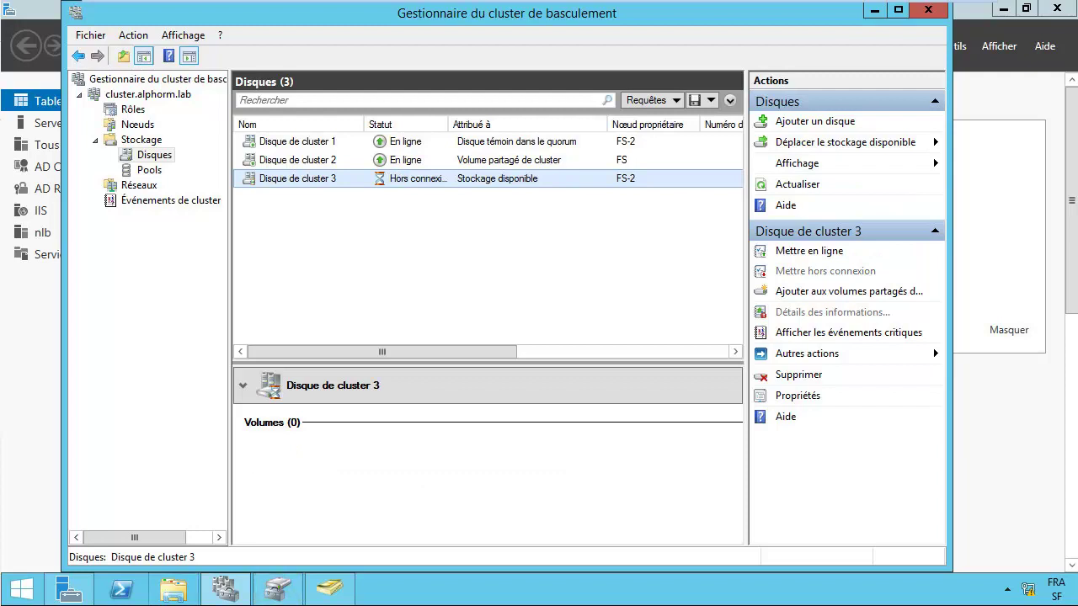
{"action": "left_click", "coordinate": [278, 590]}
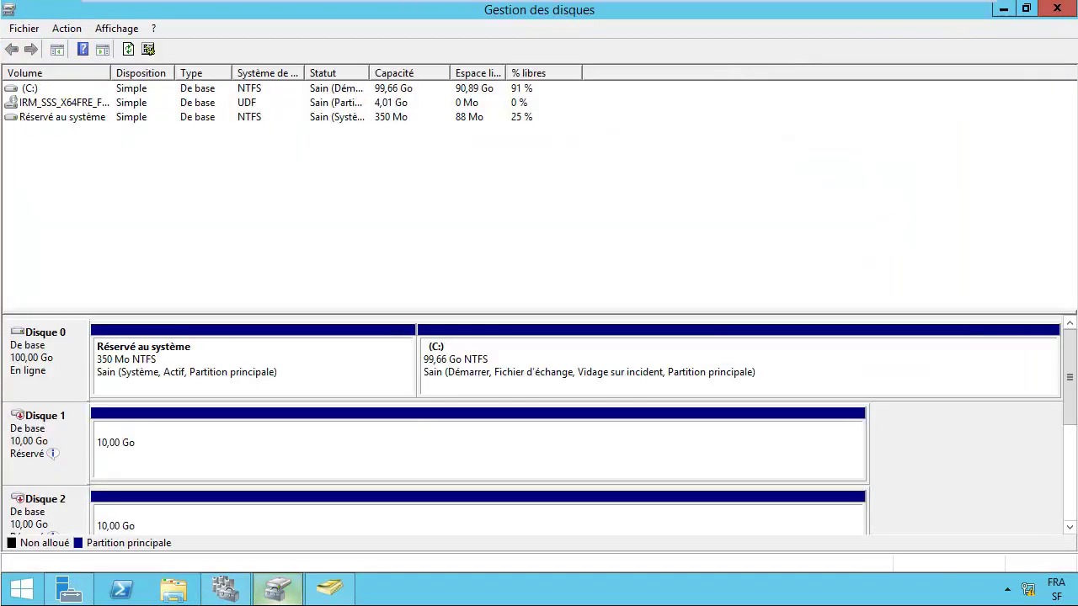
{"action": "left_click", "coordinate": [478, 446]}
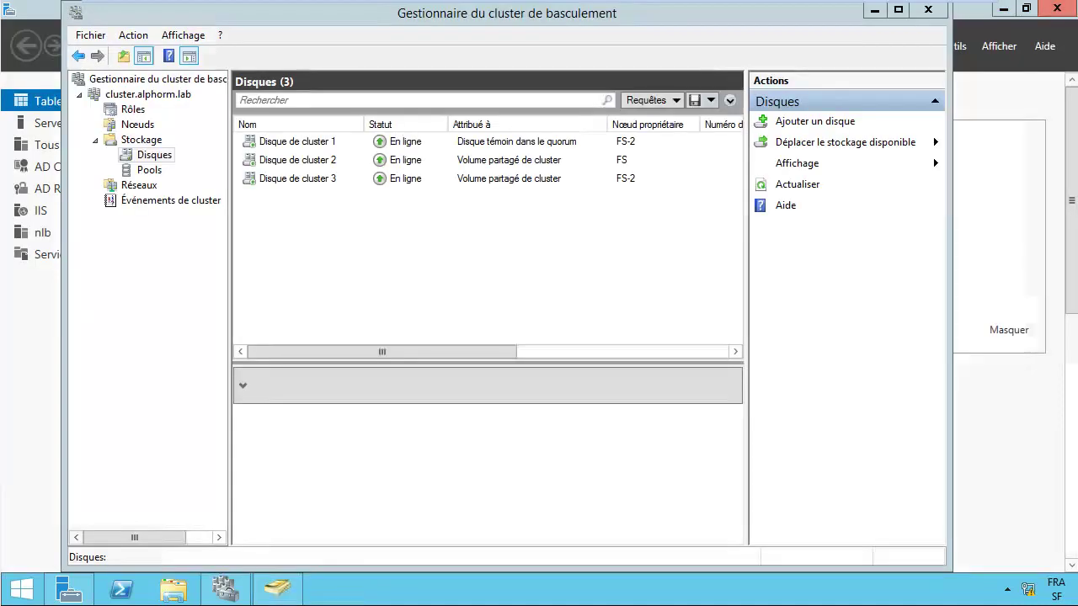
Step: Close Disk Management and open the C:\ClusterStorage folder in File Explorer
{"action": "left_click", "coordinate": [1057, 8]}
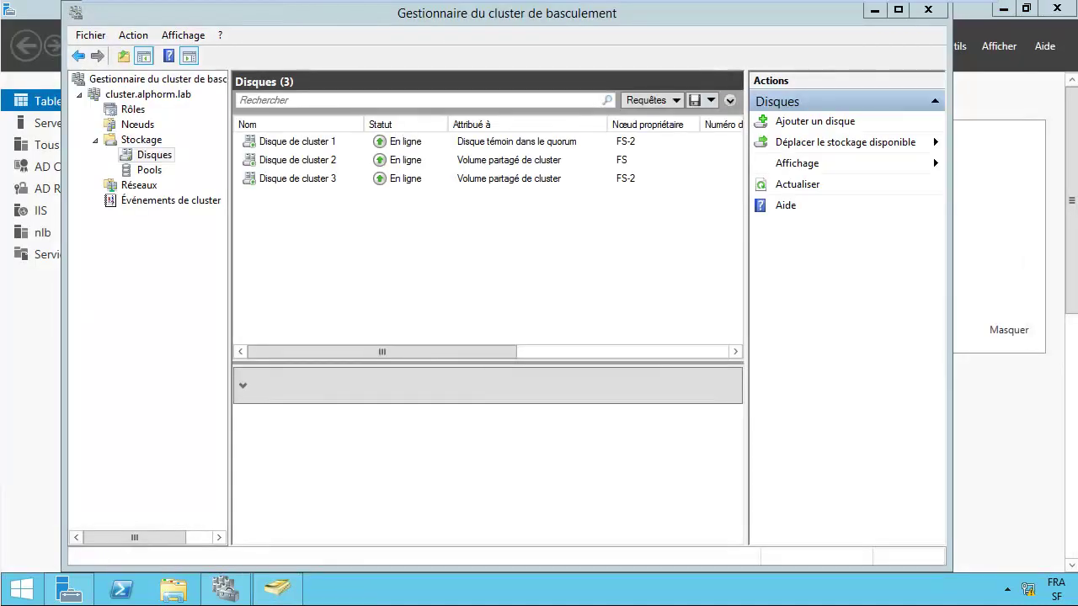
{"action": "left_click", "coordinate": [173, 590]}
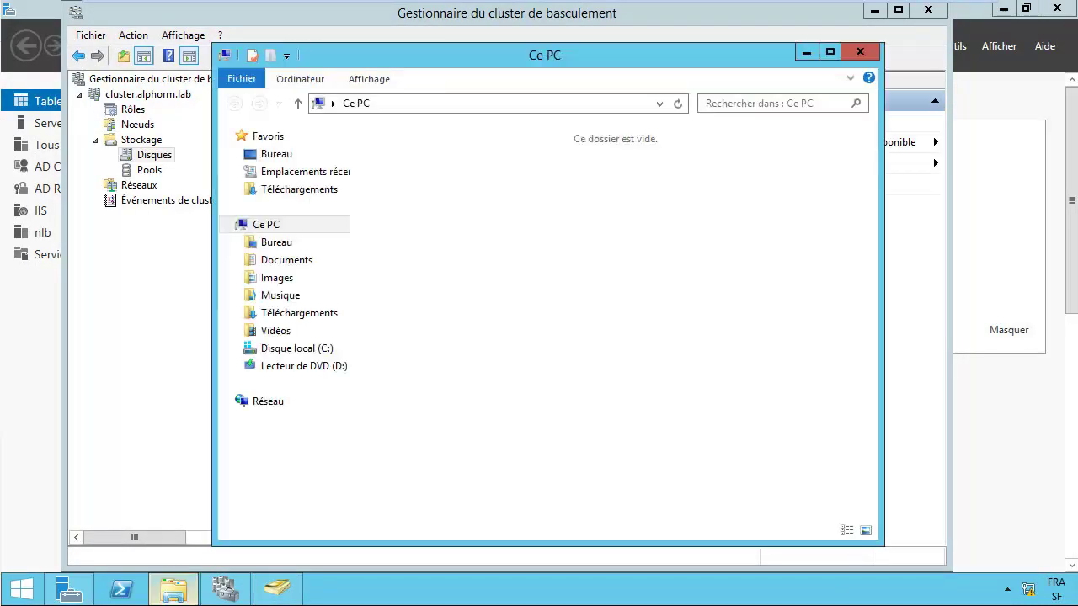
{"action": "left_click", "coordinate": [297, 348]}
{"action": "left_click", "coordinate": [416, 154]}
{"action": "key", "text": "Return"}
Step: Point out the Volume1 and Volume2 folders, then minimize File Explorer
{"action": "left_click", "coordinate": [404, 154]}
{"action": "left_click", "coordinate": [404, 172]}
{"action": "left_click", "coordinate": [404, 154]}
{"action": "left_click", "coordinate": [404, 172]}
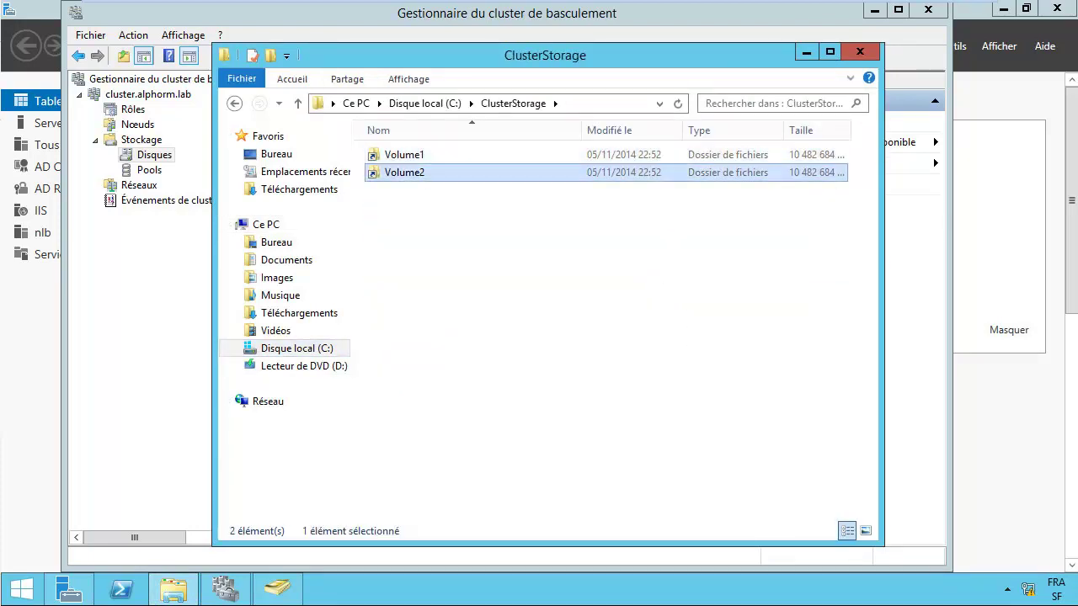
{"action": "left_click", "coordinate": [404, 154]}
{"action": "left_click", "coordinate": [404, 172]}
{"action": "left_click", "coordinate": [405, 154]}
{"action": "left_click", "coordinate": [806, 51]}
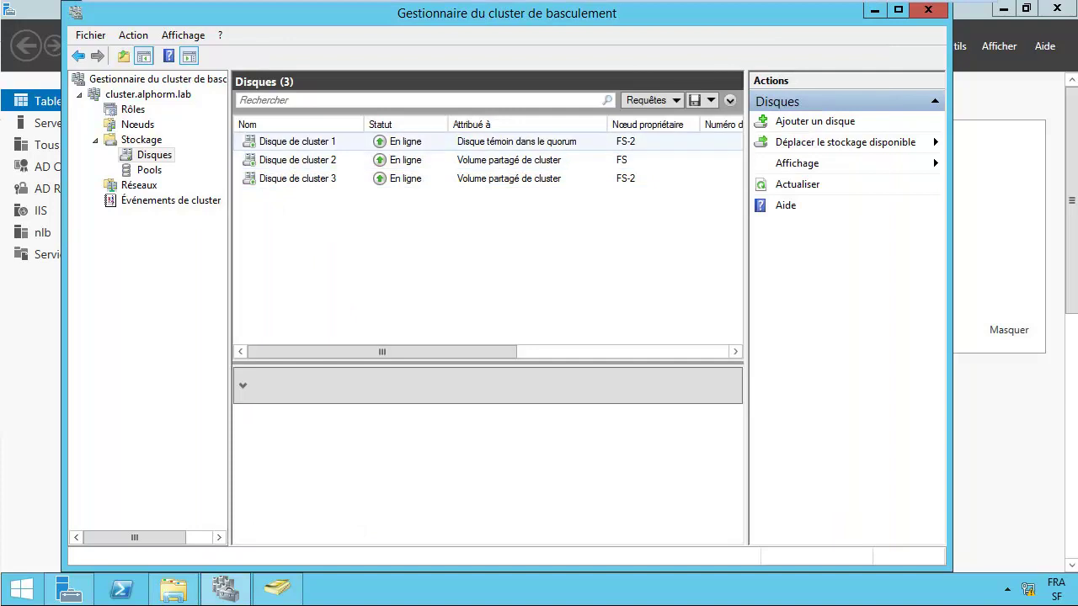
Step: Start Configurer un rôle on Rôles, choose Serveur de fichiers, then cancel at the type page
{"action": "left_click", "coordinate": [294, 141]}
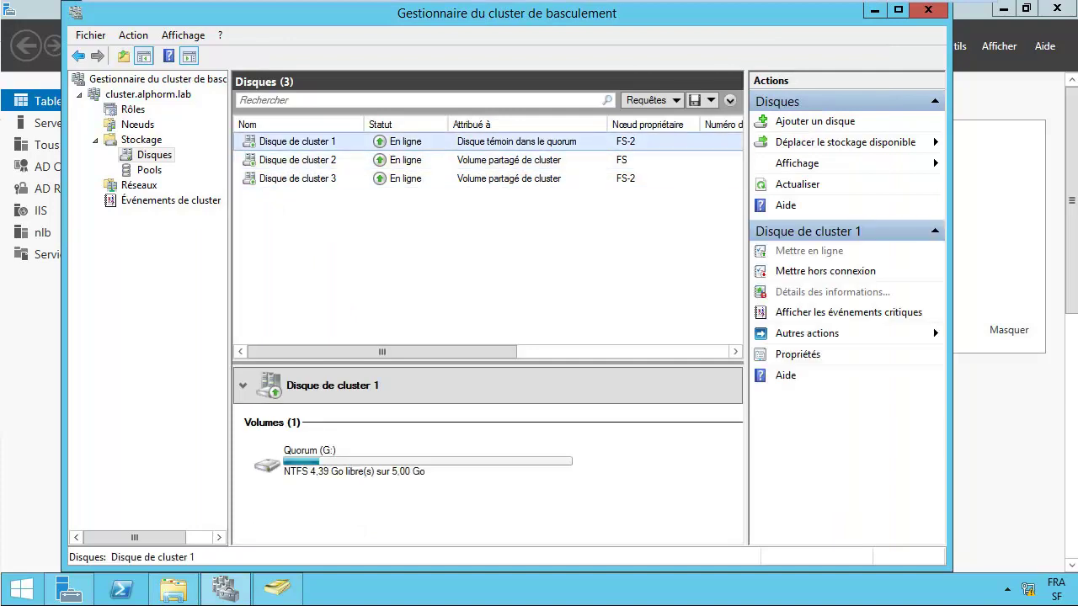
{"action": "left_click", "coordinate": [133, 109]}
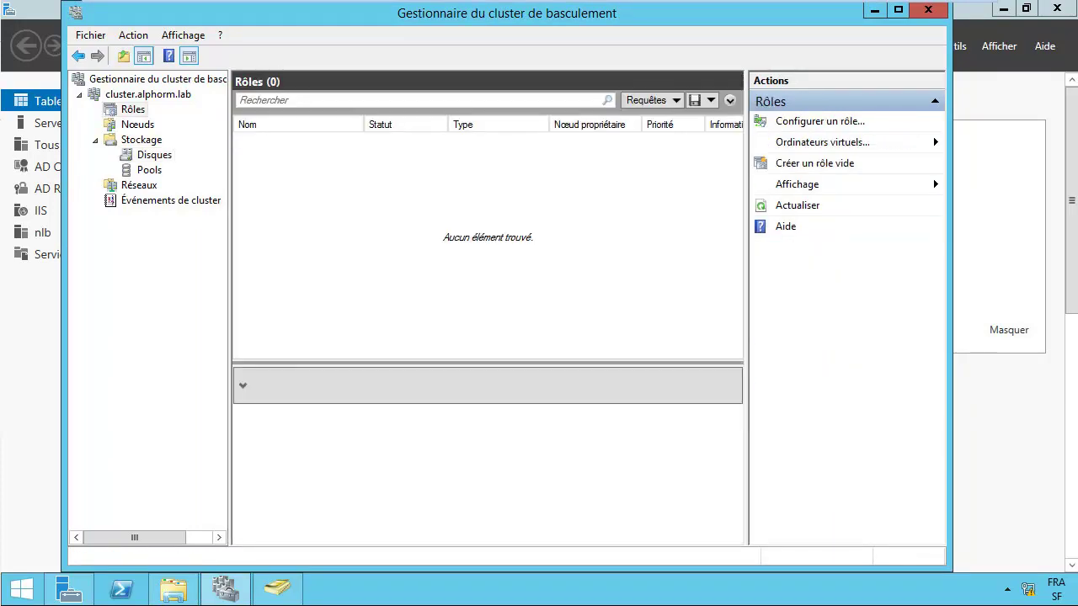
{"action": "right_click", "coordinate": [132, 110]}
{"action": "left_click", "coordinate": [194, 121]}
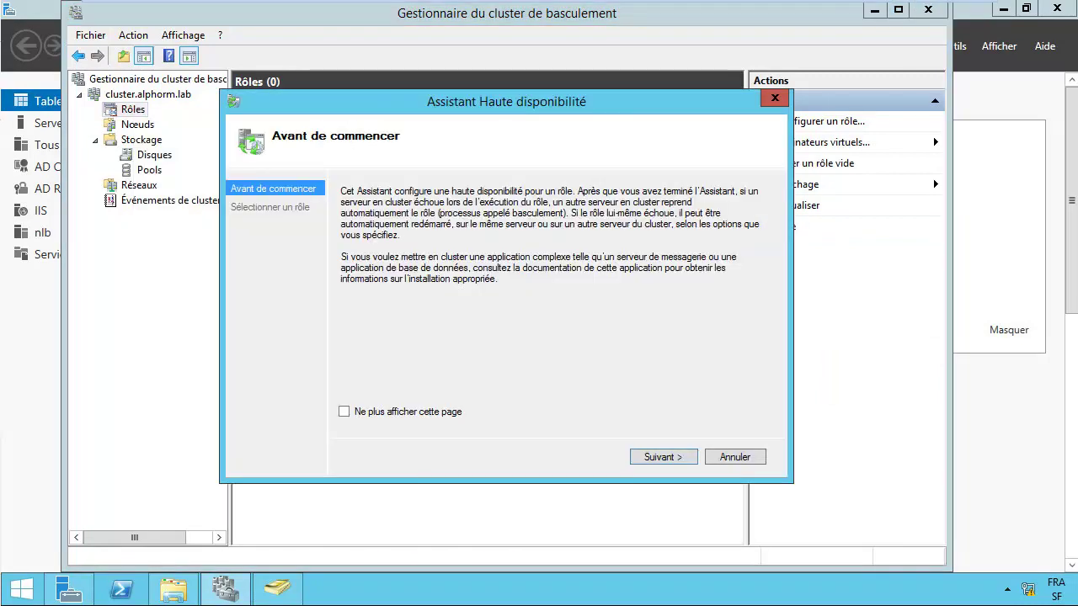
{"action": "key", "text": "Return"}
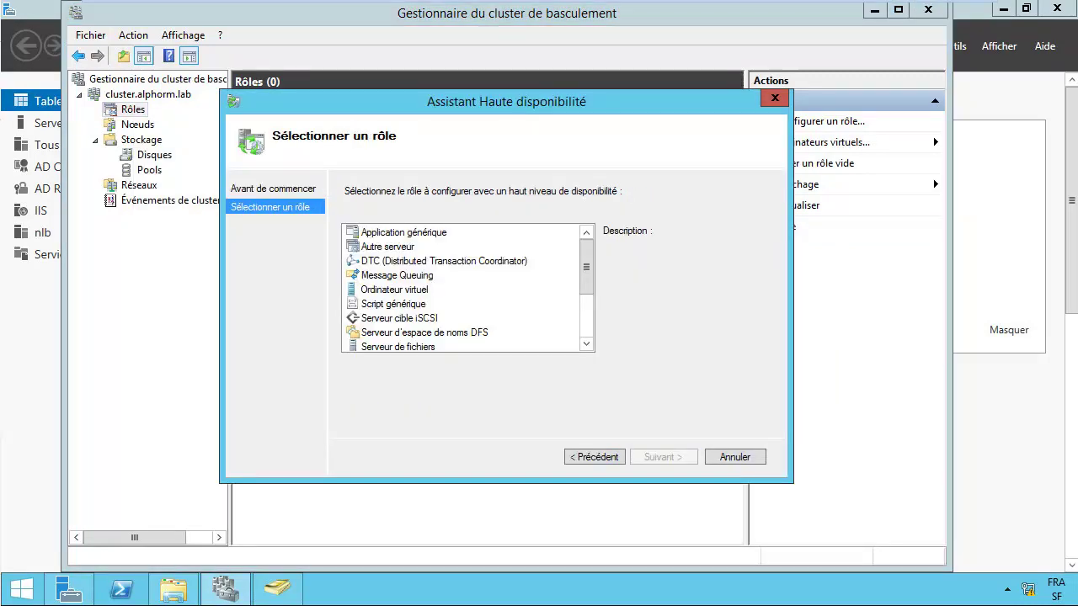
{"action": "key", "text": "Down"}
{"action": "key", "text": "Down"}
{"action": "key", "text": "Down"}
{"action": "key", "text": "Down"}
{"action": "key", "text": "Down"}
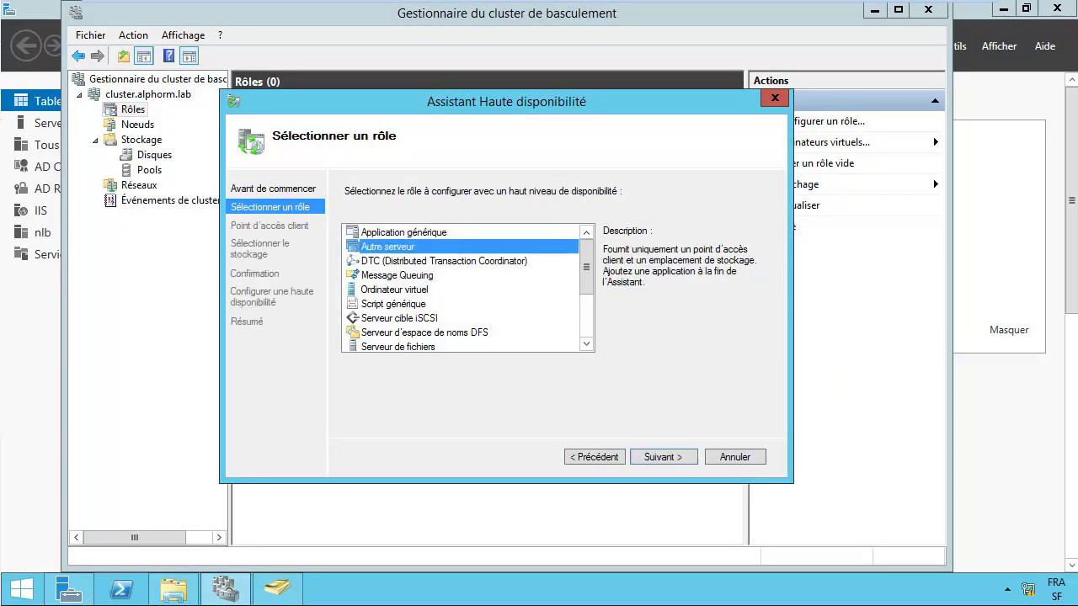
{"action": "key", "text": "Down"}
{"action": "key", "text": "Down"}
{"action": "key", "text": "Down"}
{"action": "key", "text": "Down"}
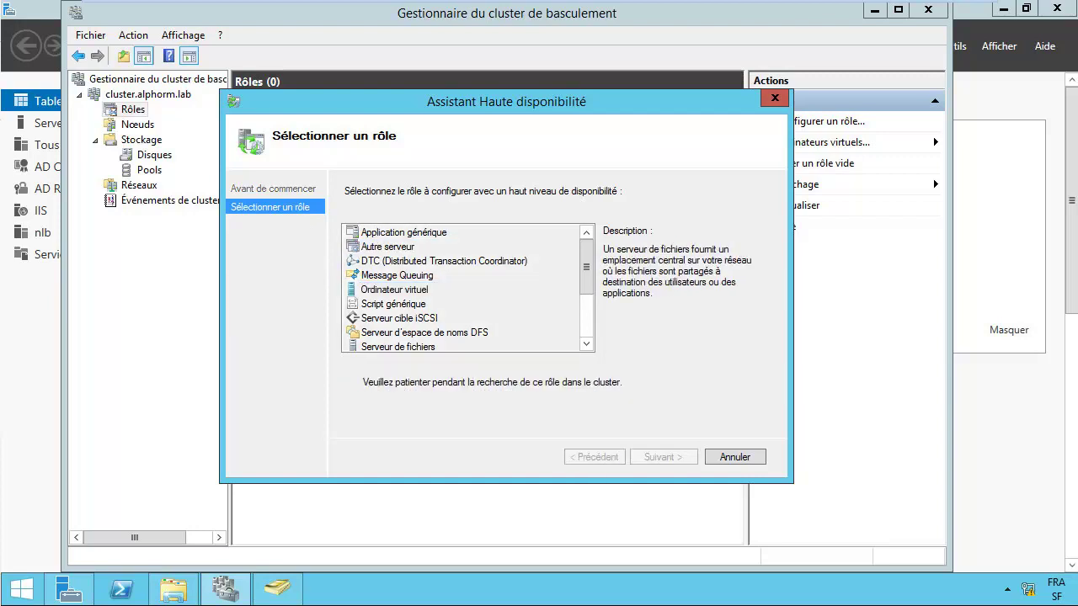
{"action": "scroll", "coordinate": [467, 289], "scroll_direction": "down", "scroll_amount": 1}
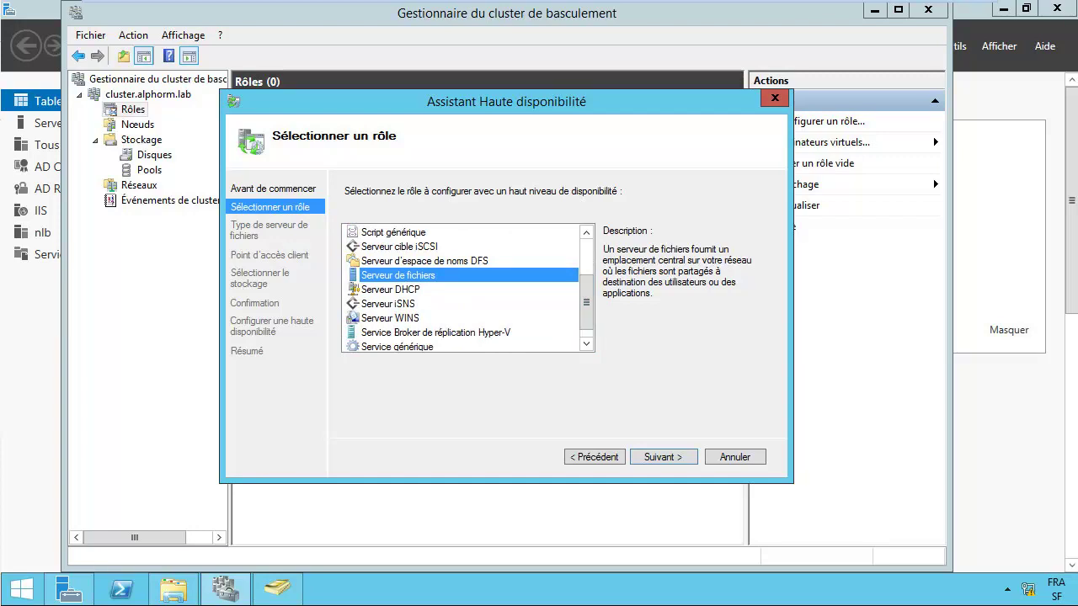
{"action": "key", "text": "Return"}
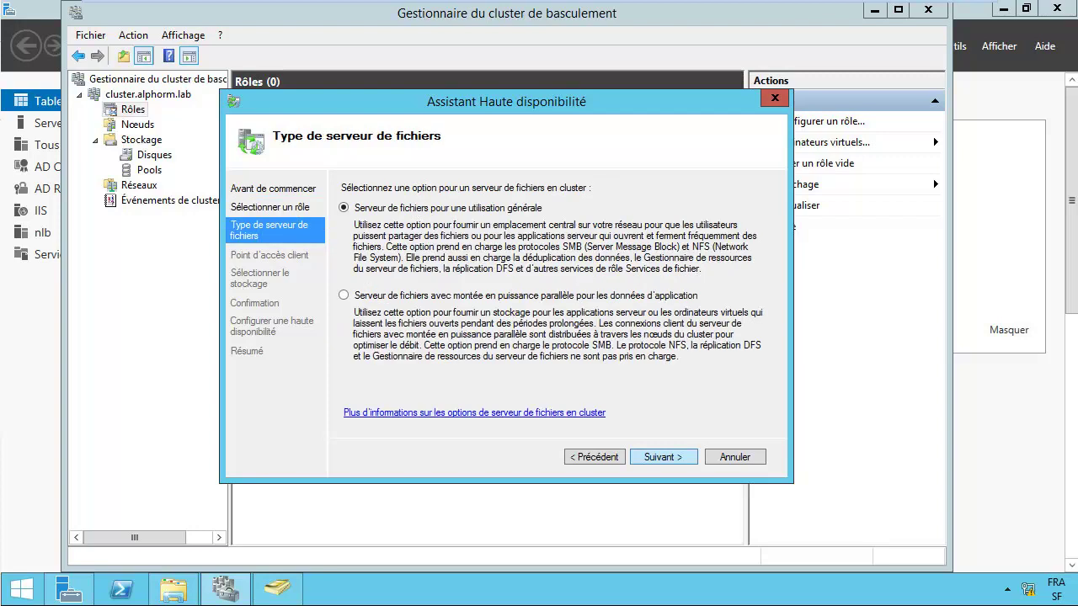
{"action": "key", "text": "Escape"}
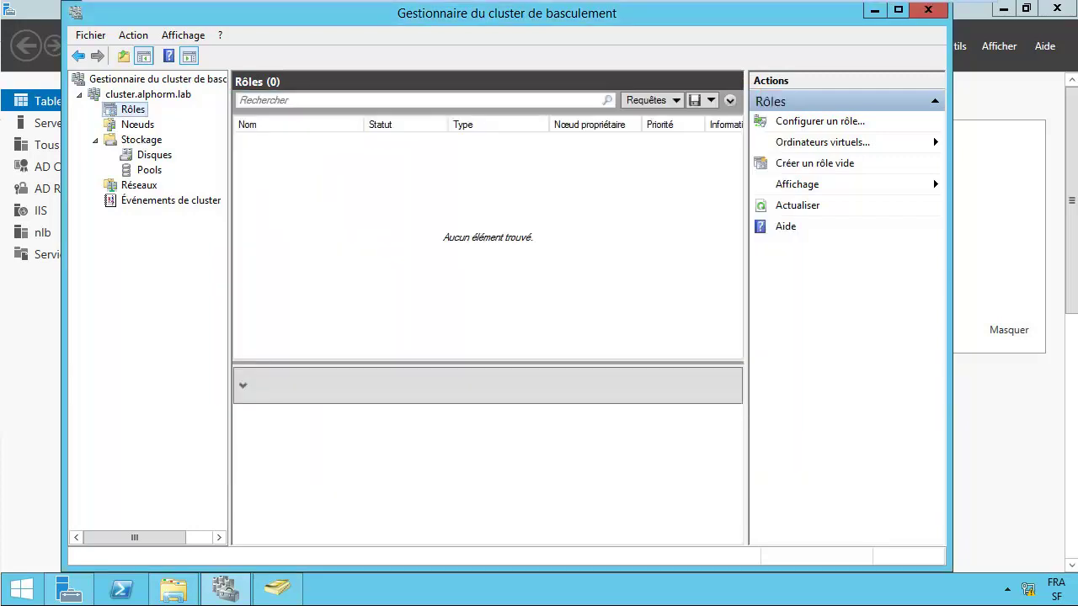
Step: Start Configurer un rôle and choose Serveur de fichiers with the scale-out application data type
{"action": "key", "text": "shift+F10"}
{"action": "key", "text": "Down"}
{"action": "key", "text": "Return"}
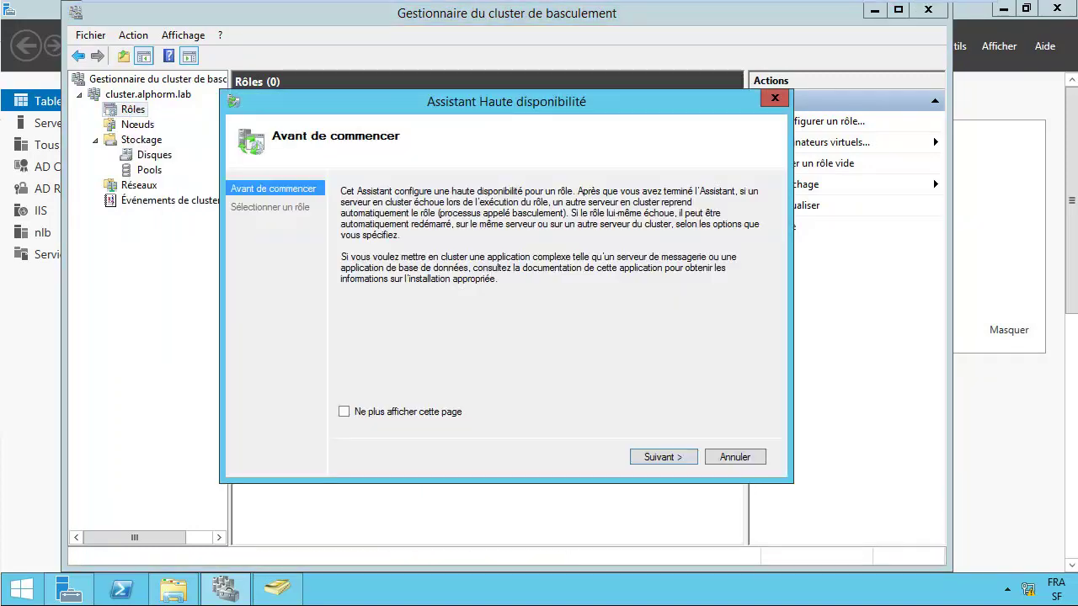
{"action": "key", "text": "Return"}
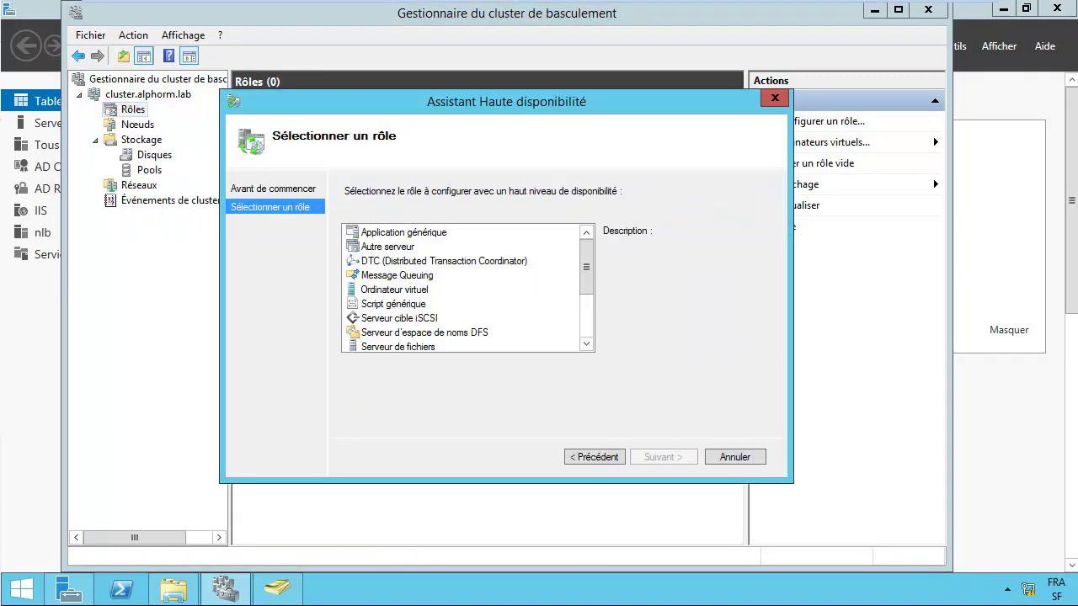
{"action": "left_click", "coordinate": [397, 346]}
{"action": "key", "text": "Return"}
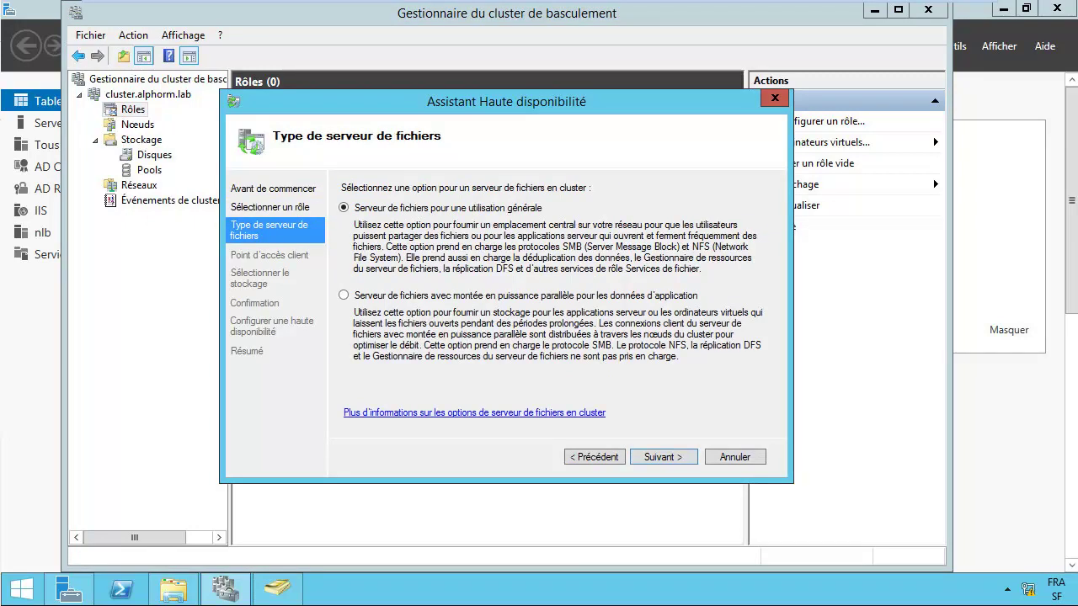
{"action": "key", "text": "Down"}
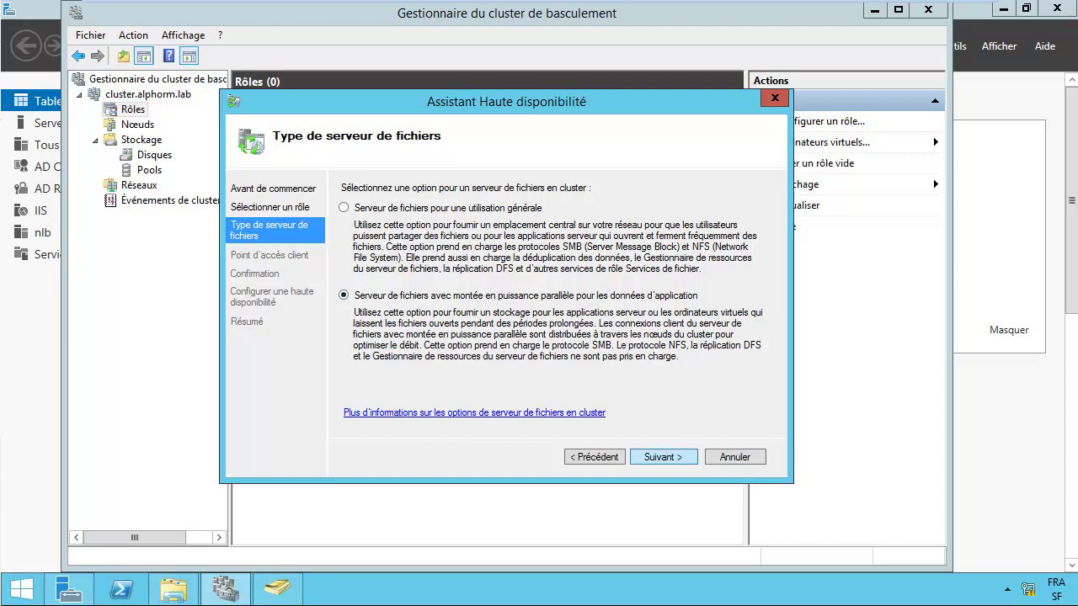
{"action": "key", "text": "Return"}
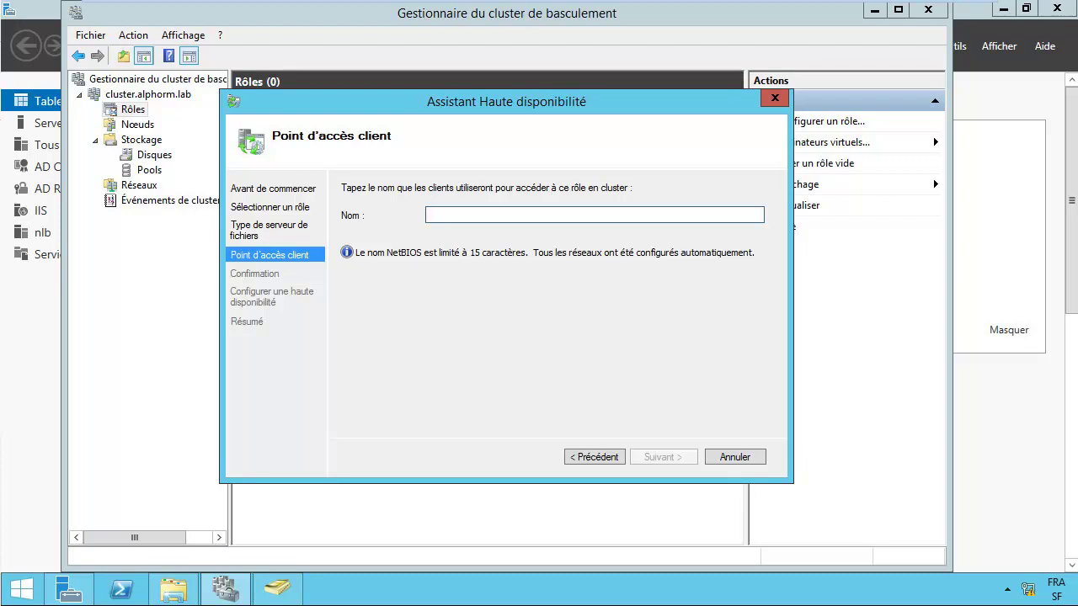
Step: Name the client access point 'Fileserver' and complete the wizard
{"action": "type", "text": "R"}
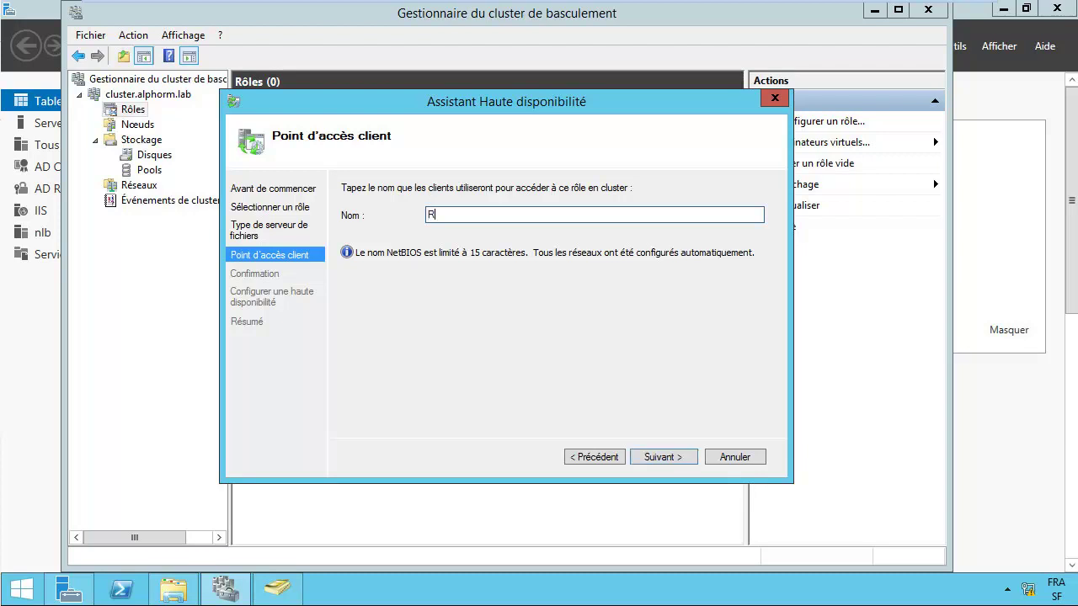
{"action": "key", "text": "BackSpace"}
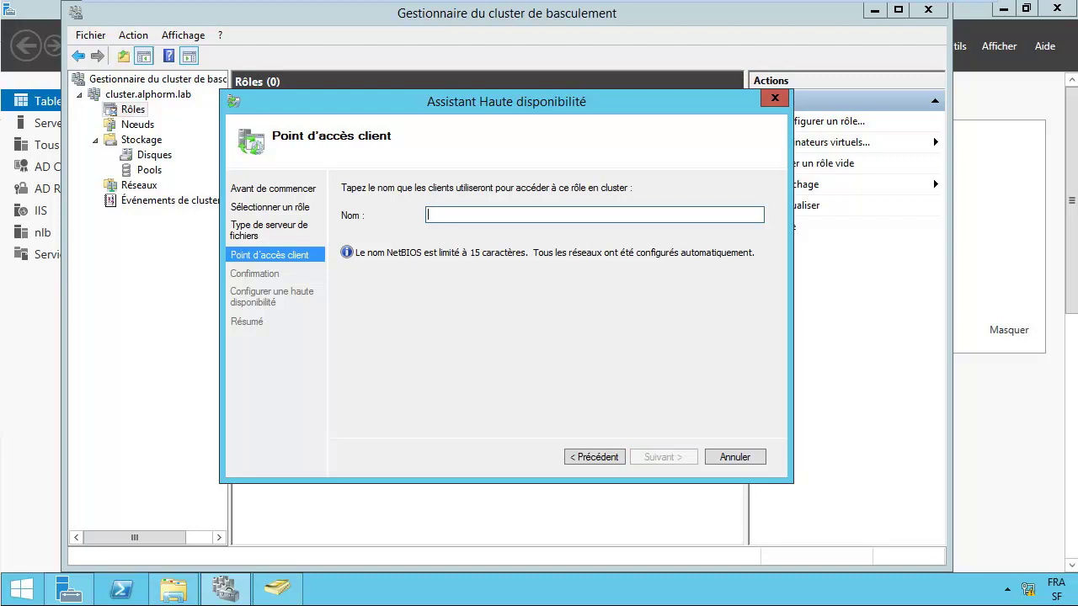
{"action": "type", "text": "FS"}
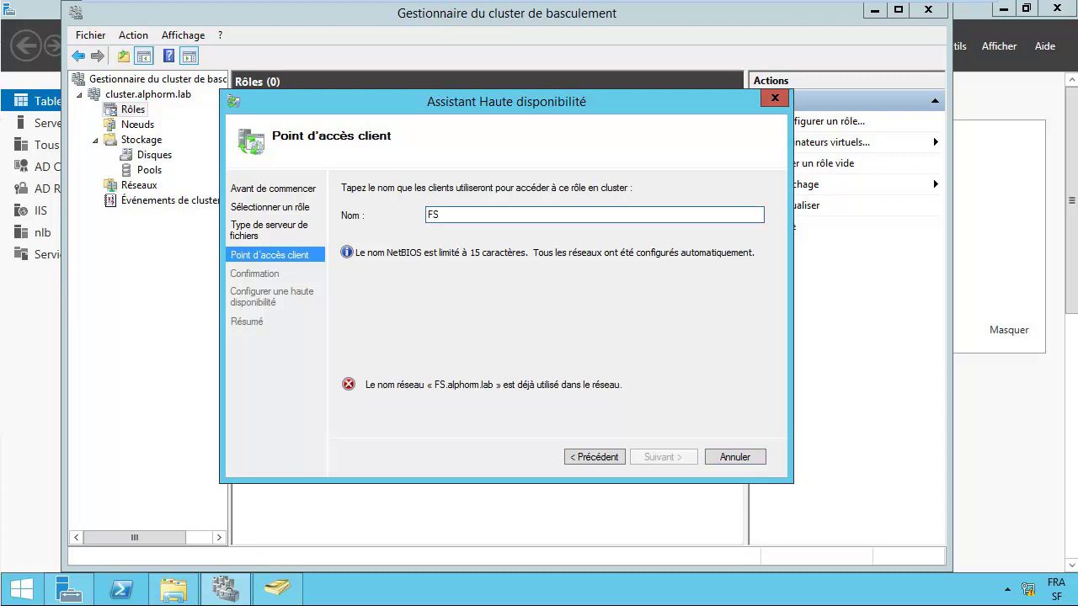
{"action": "key", "text": "BackSpace"}
{"action": "type", "text": "il"}
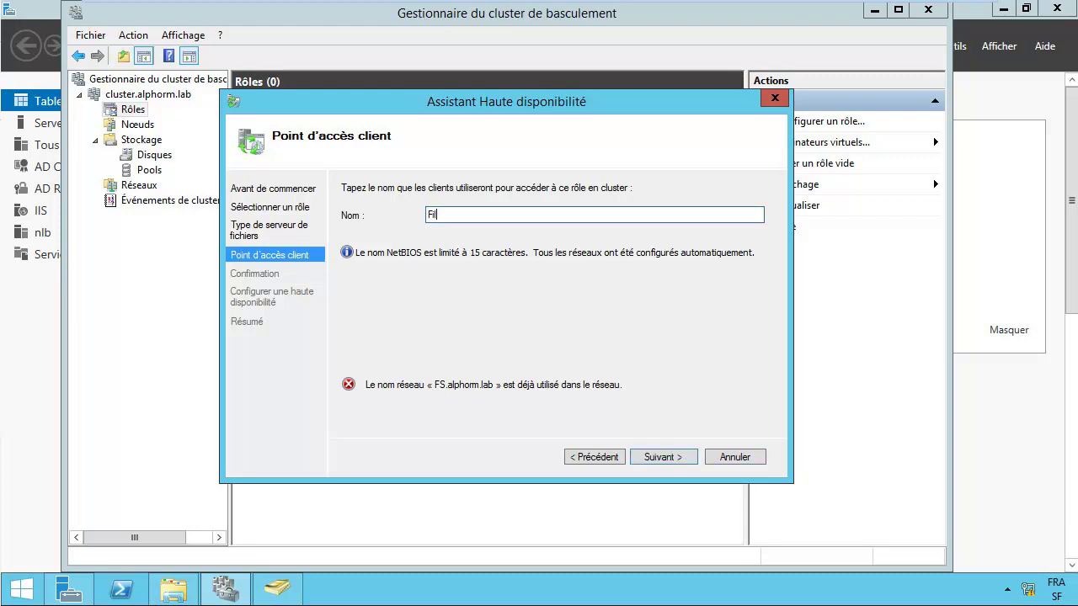
{"action": "type", "text": "eserver"}
{"action": "key", "text": "Return"}
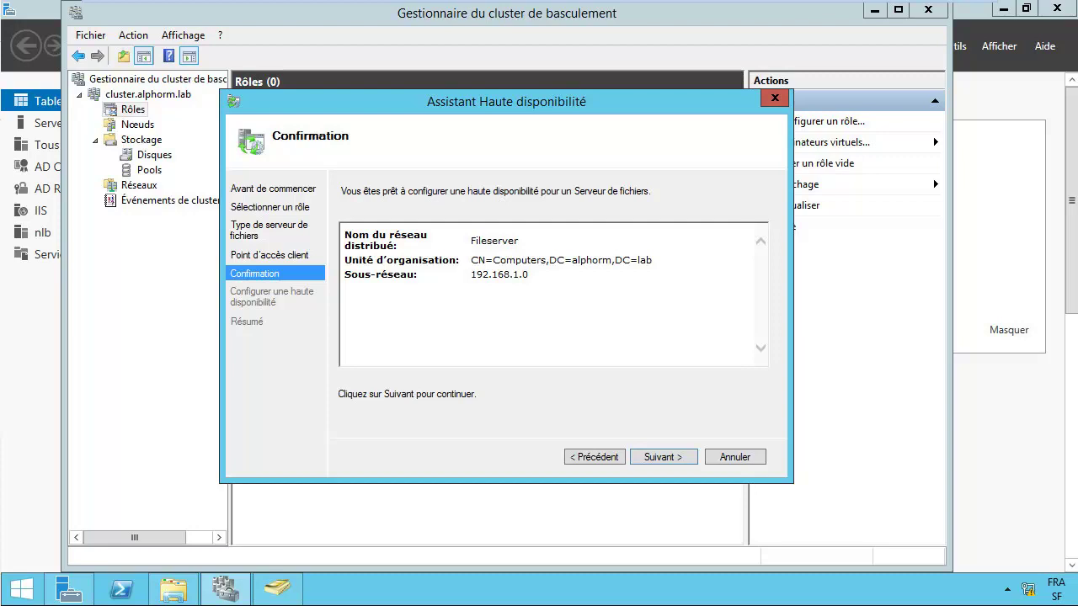
{"action": "key", "text": "Return"}
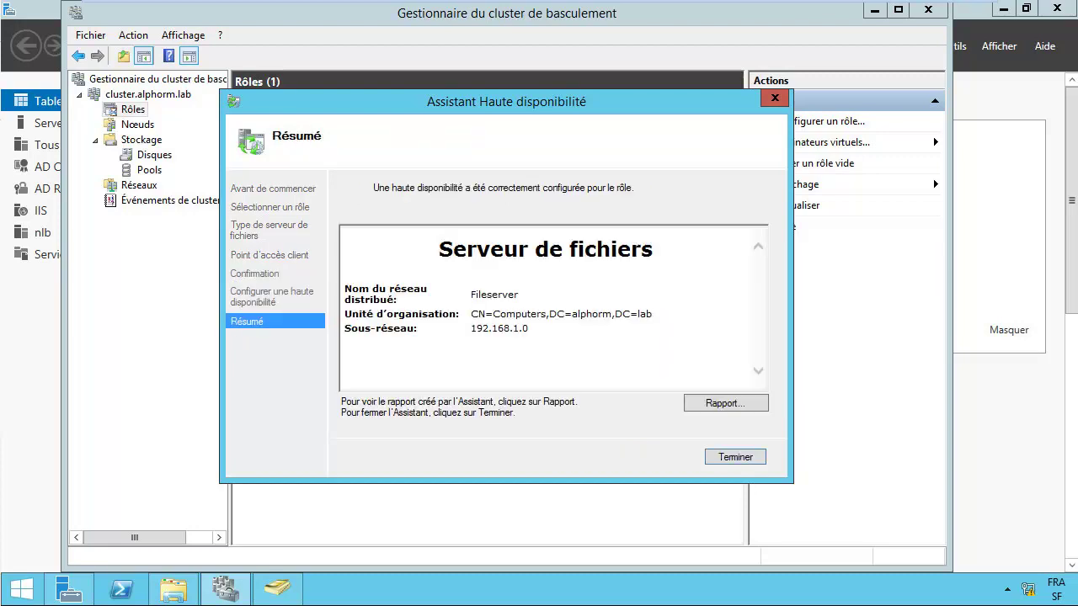
{"action": "key", "text": "Return"}
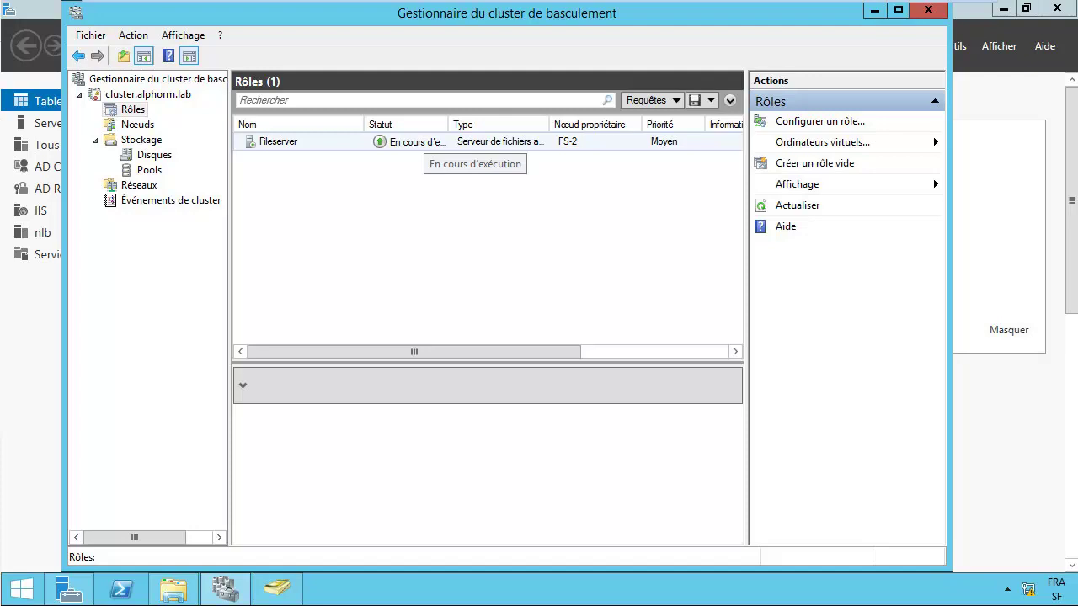
Step: Check Fileserver's Resources and Shares tabs, listing only ClusterStorage$, after dismissing the not-ready warning
{"action": "left_click", "coordinate": [278, 142]}
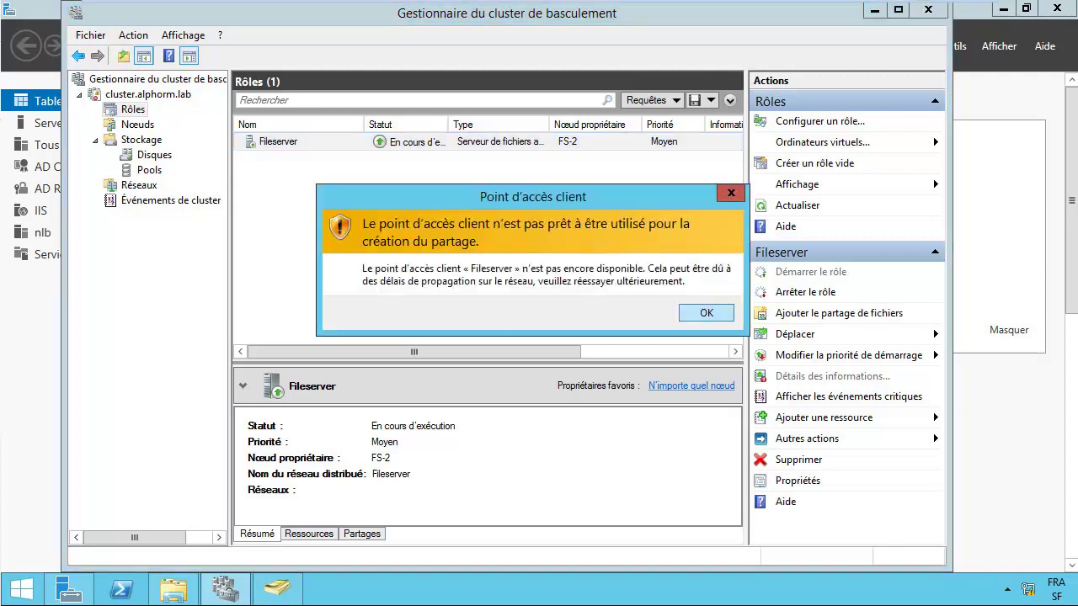
{"action": "key", "text": "Return"}
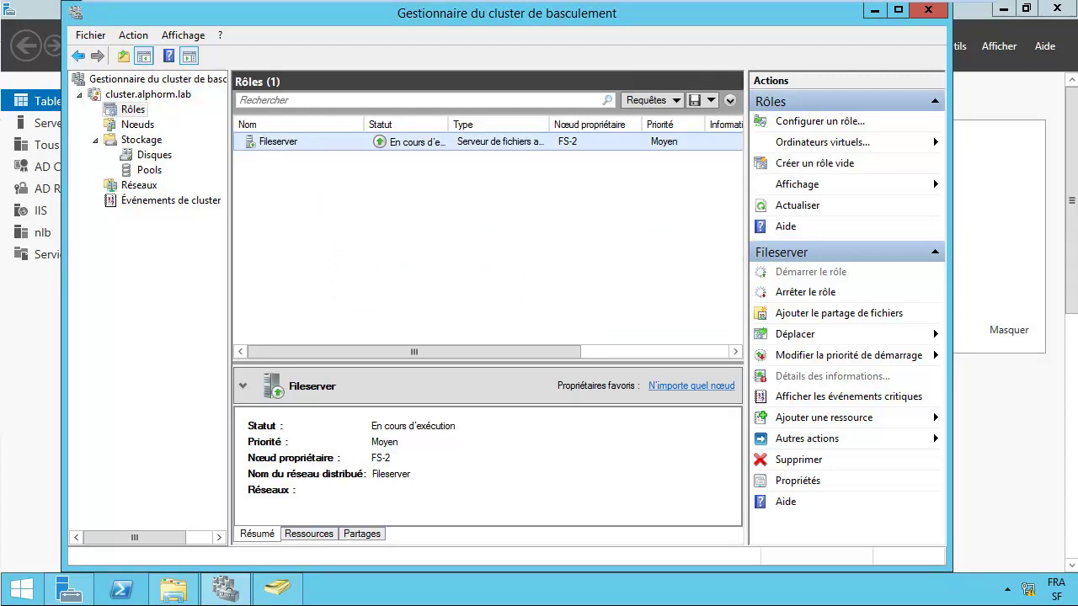
{"action": "left_click", "coordinate": [309, 534]}
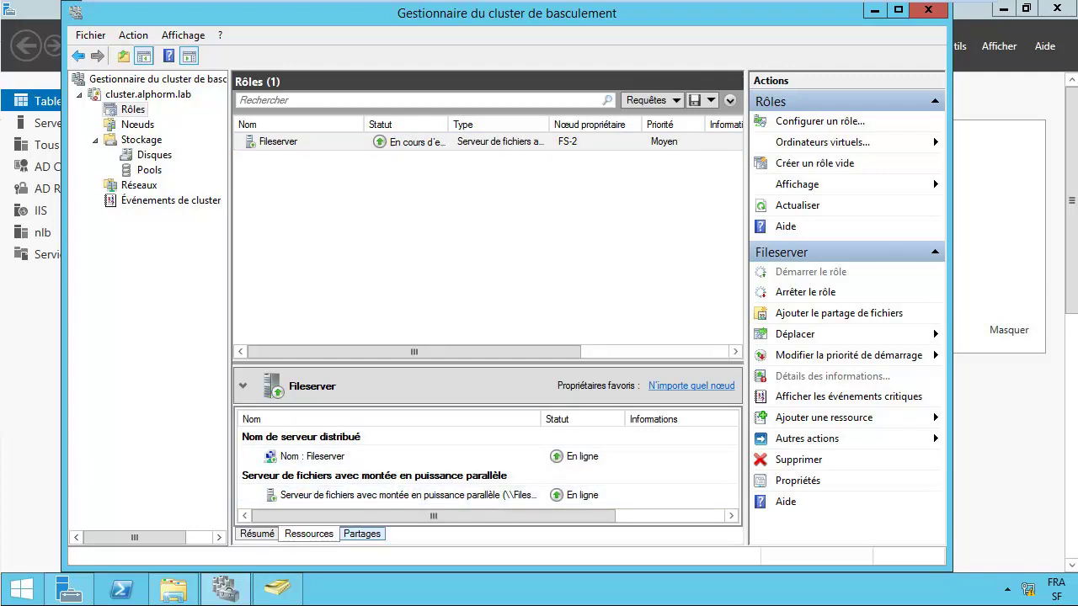
{"action": "left_click", "coordinate": [362, 534]}
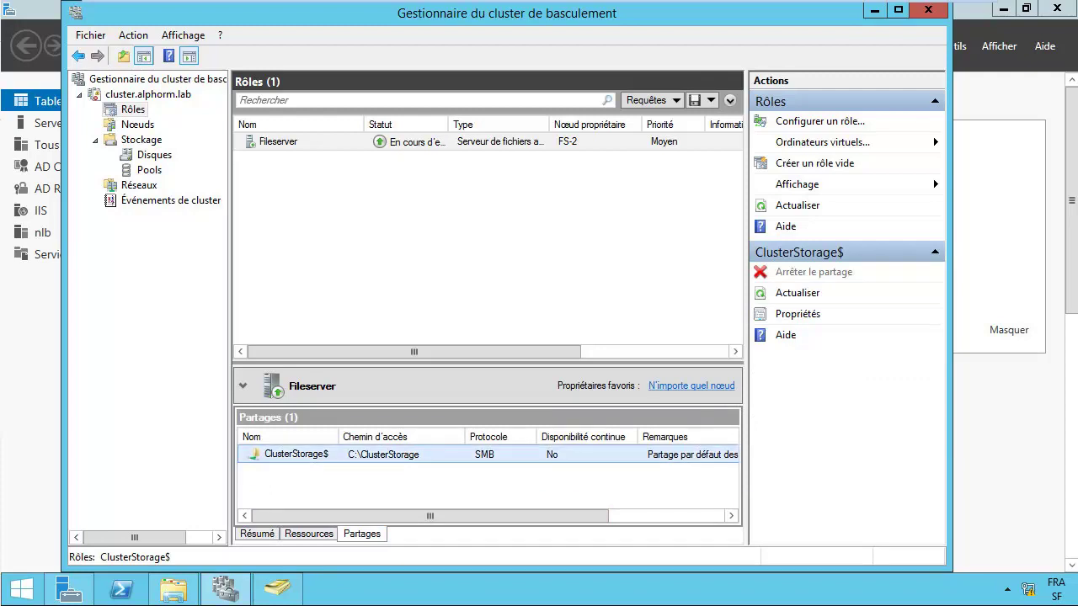
{"action": "left_click", "coordinate": [278, 142]}
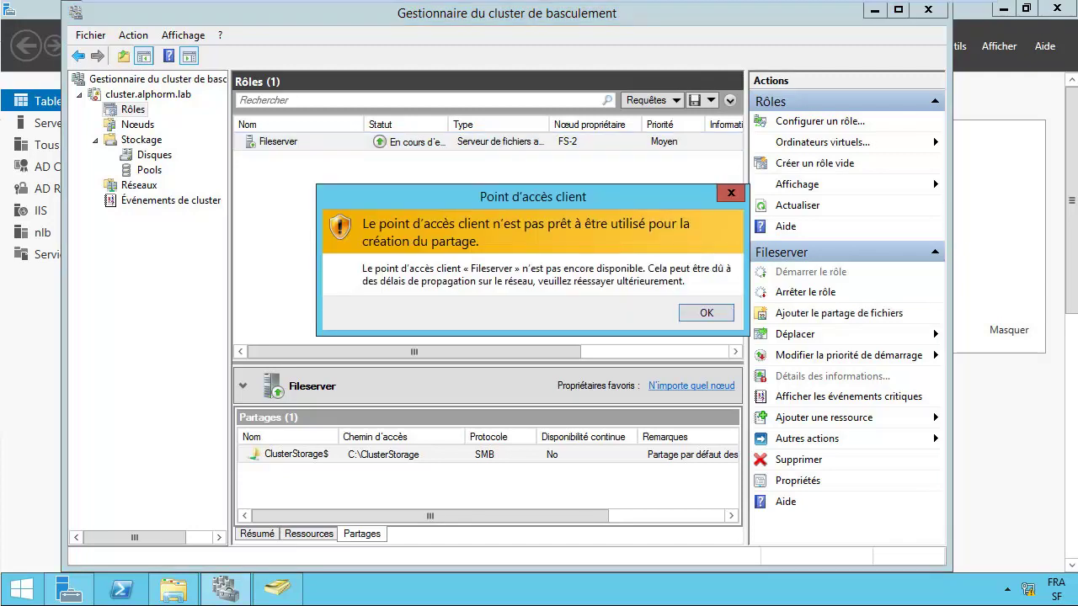
{"action": "key", "text": "Return"}
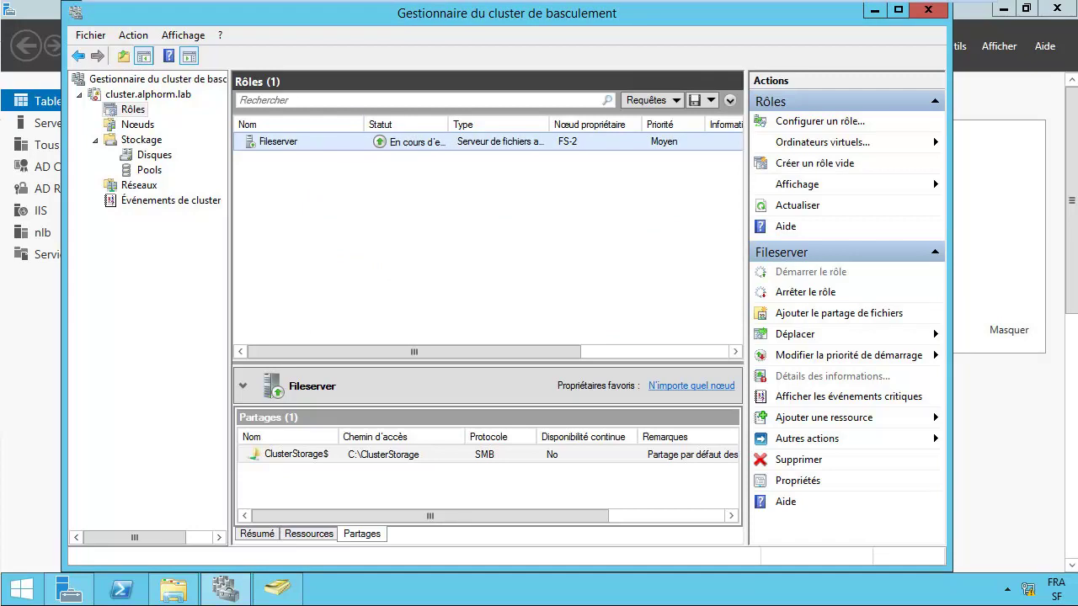
Step: Compare nodes FS and FS-2 on the Nœuds page, then list the cluster's three disks
{"action": "left_click", "coordinate": [137, 124]}
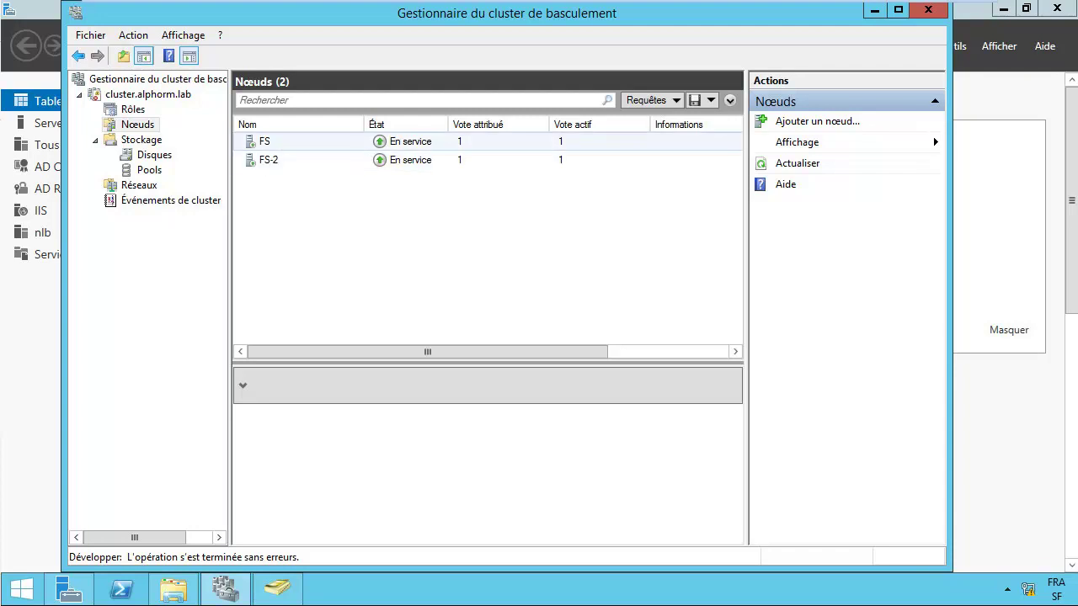
{"action": "left_click", "coordinate": [269, 160]}
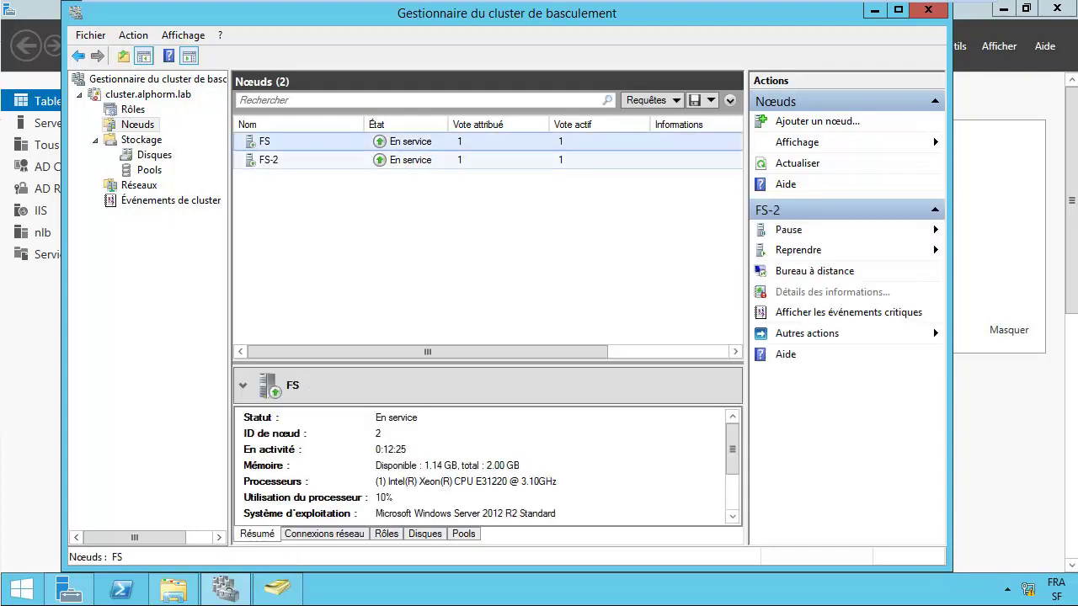
{"action": "left_click", "coordinate": [264, 141]}
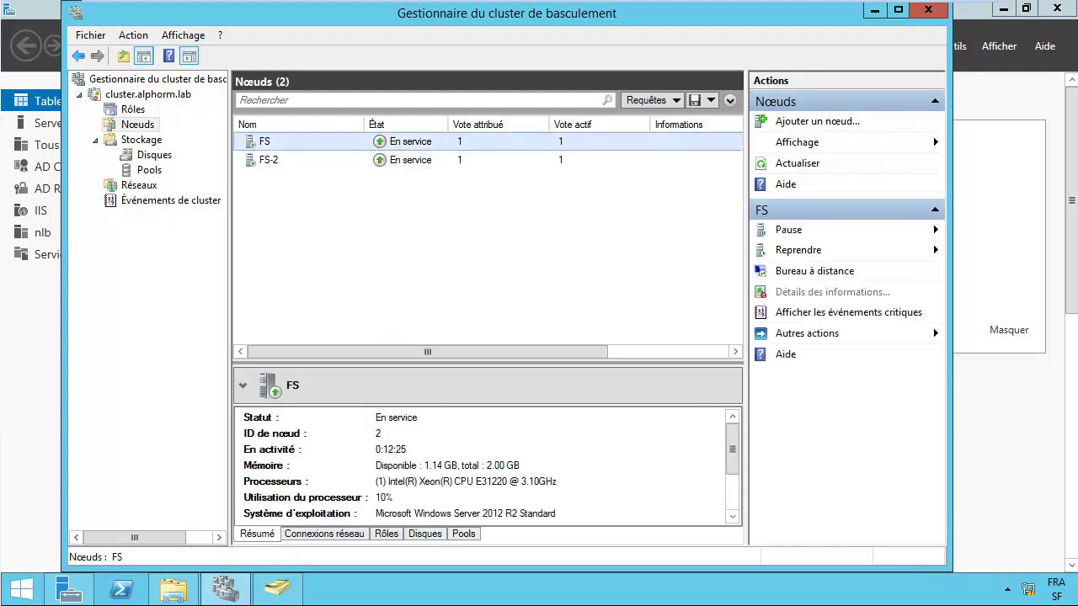
{"action": "left_click", "coordinate": [268, 160]}
{"action": "left_click", "coordinate": [264, 141]}
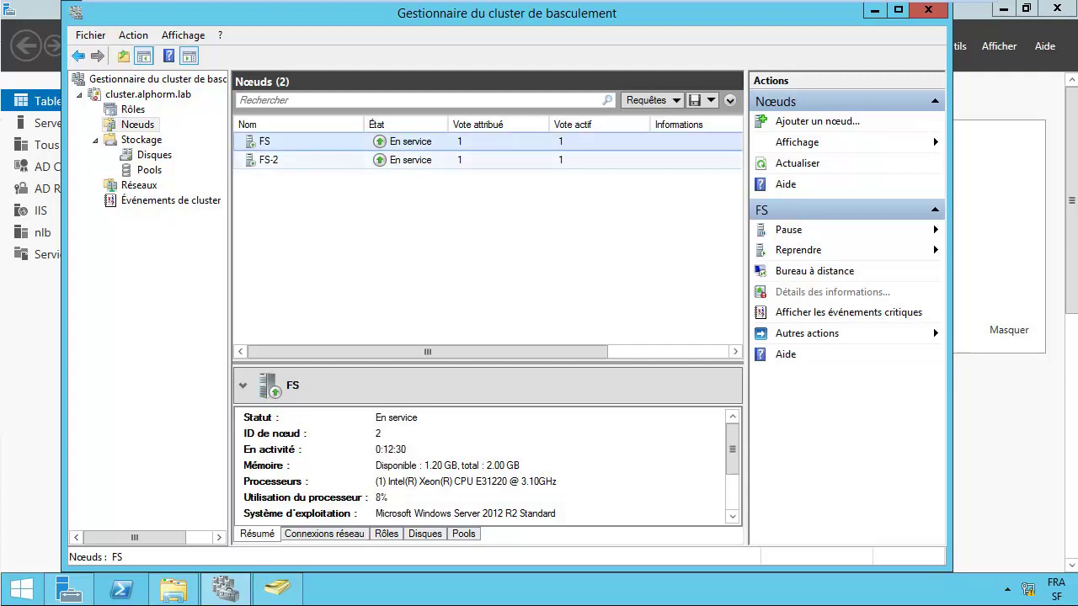
{"action": "left_click", "coordinate": [269, 160]}
{"action": "left_click", "coordinate": [264, 141]}
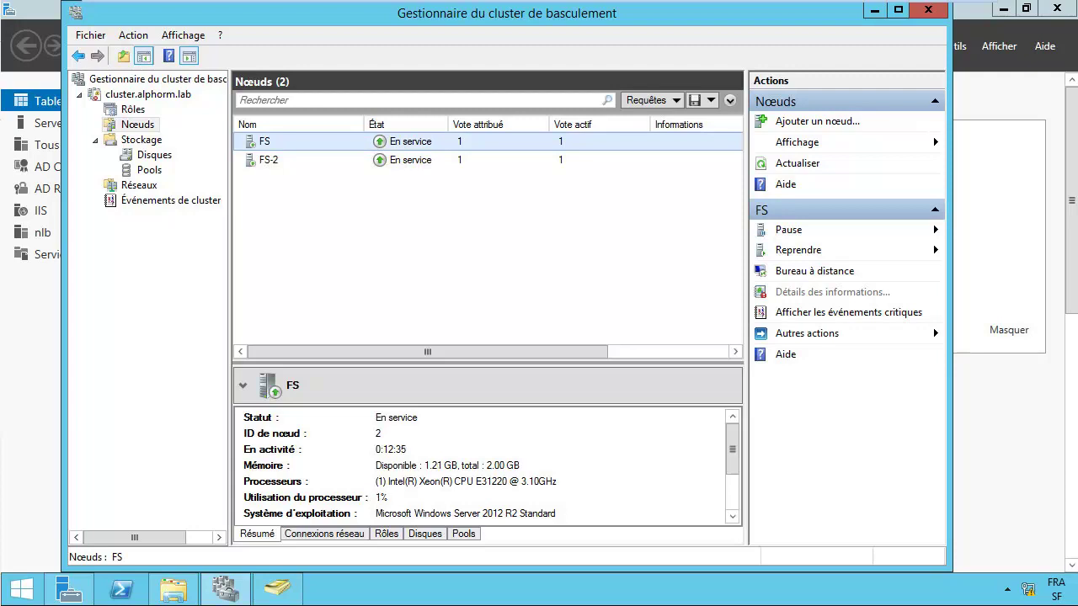
{"action": "left_click", "coordinate": [269, 160]}
{"action": "left_click", "coordinate": [265, 142]}
{"action": "left_click", "coordinate": [269, 160]}
{"action": "left_click", "coordinate": [264, 142]}
{"action": "left_click", "coordinate": [269, 160]}
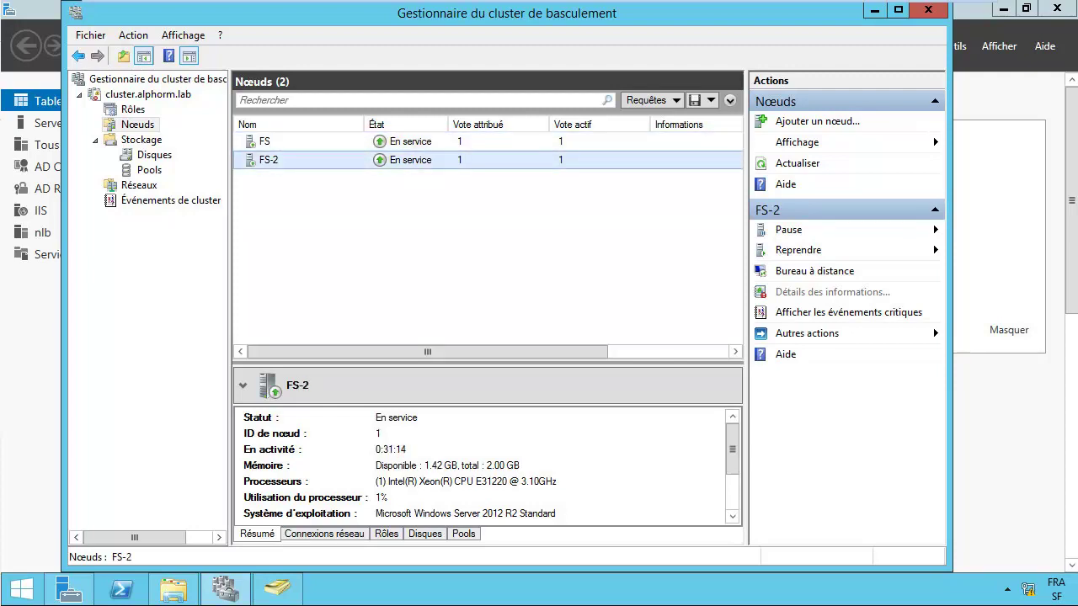
{"action": "left_click", "coordinate": [264, 142]}
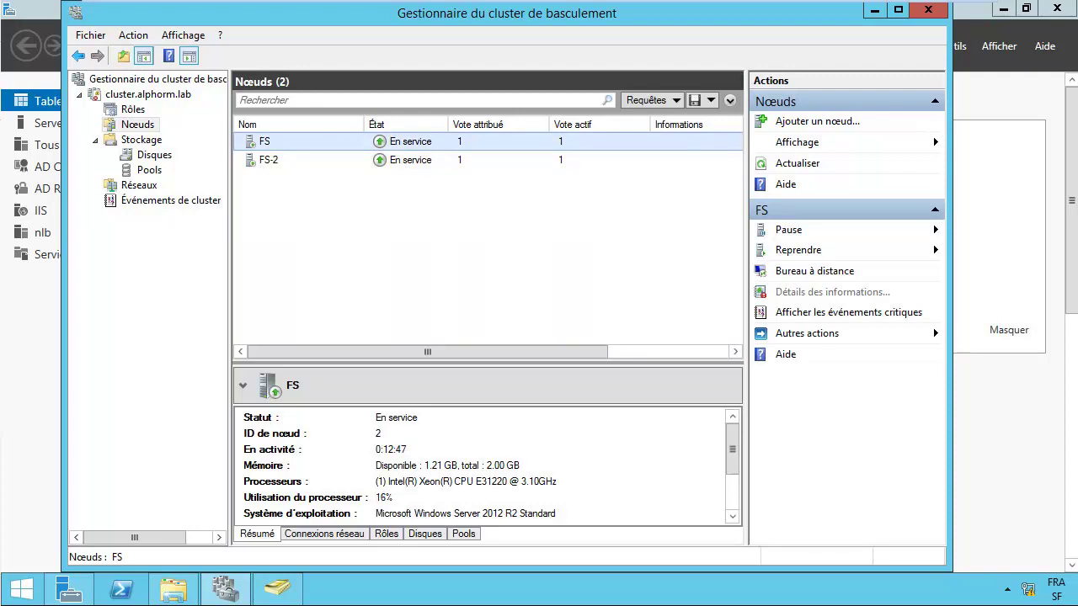
{"action": "left_click", "coordinate": [154, 155]}
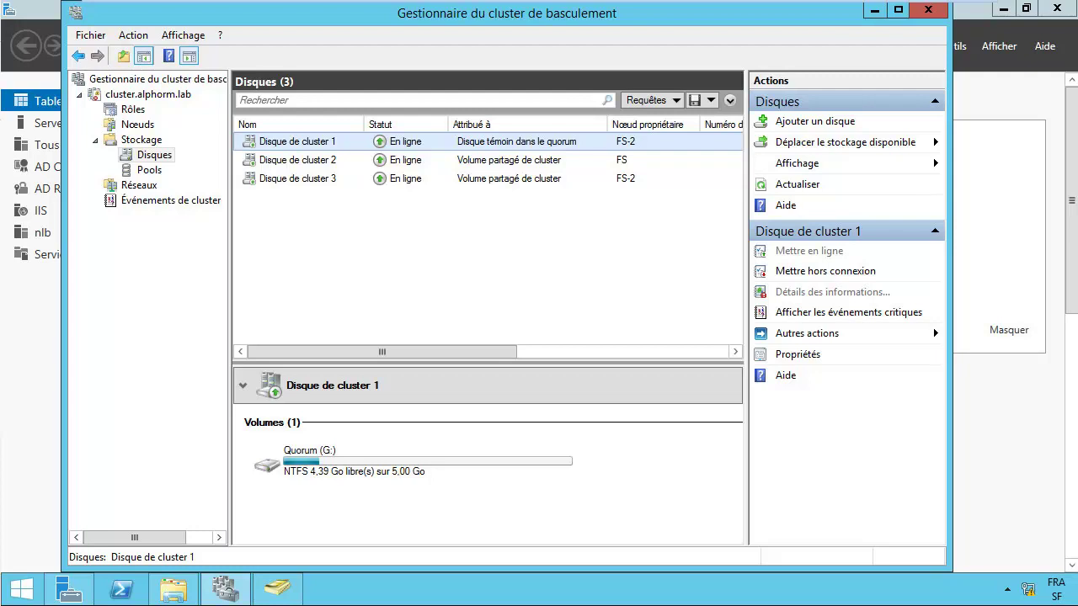
Step: Inspect each cluster disk's details, ending on Disque de cluster 2's volume
{"action": "left_click", "coordinate": [295, 159]}
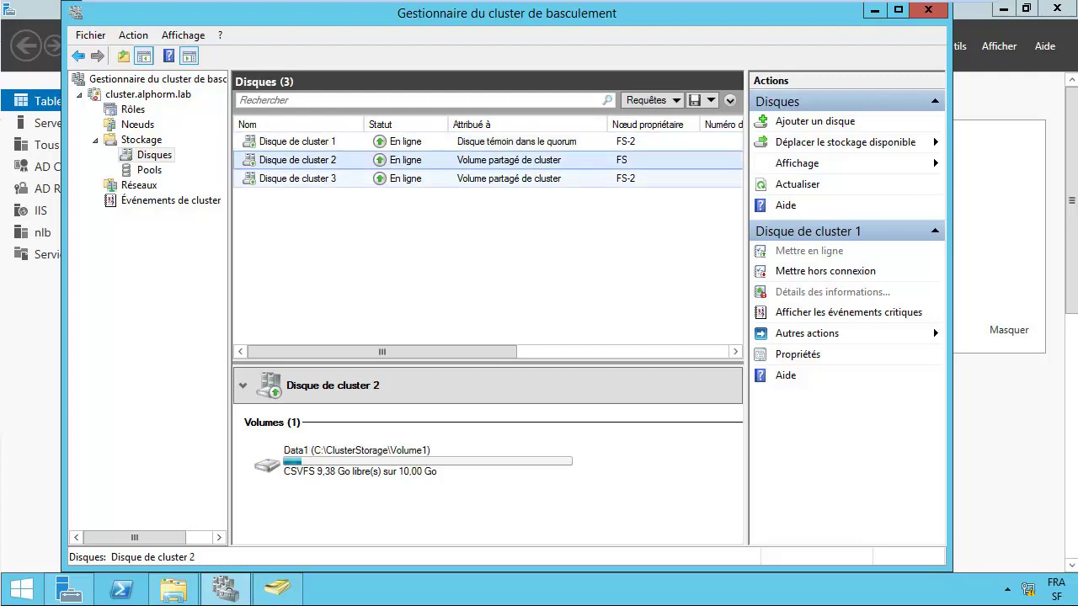
{"action": "left_click", "coordinate": [295, 177]}
{"action": "left_click", "coordinate": [294, 159]}
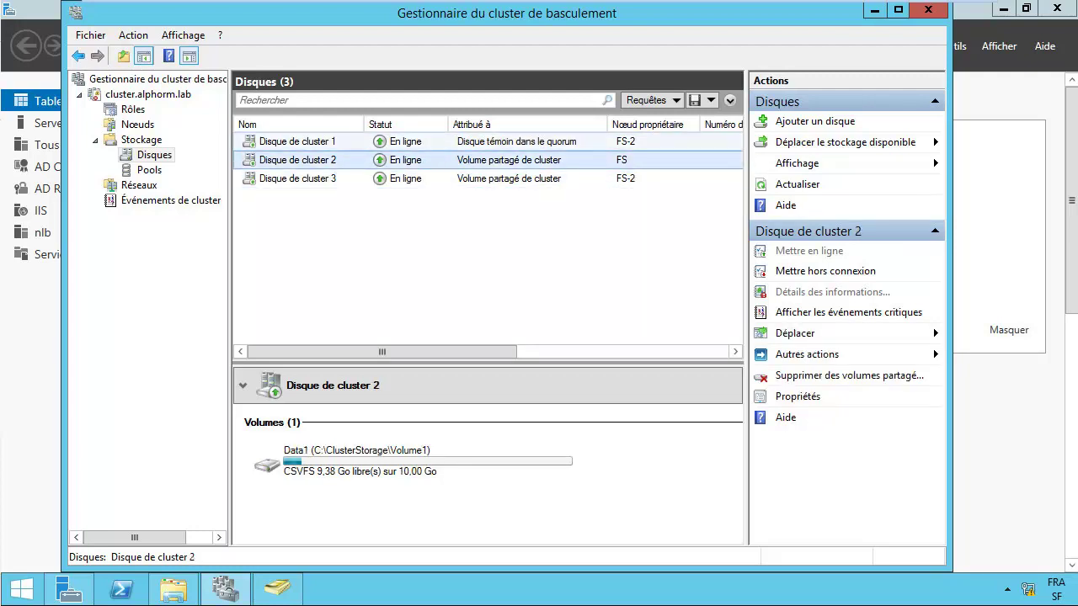
{"action": "left_click", "coordinate": [295, 140]}
{"action": "left_click", "coordinate": [295, 159]}
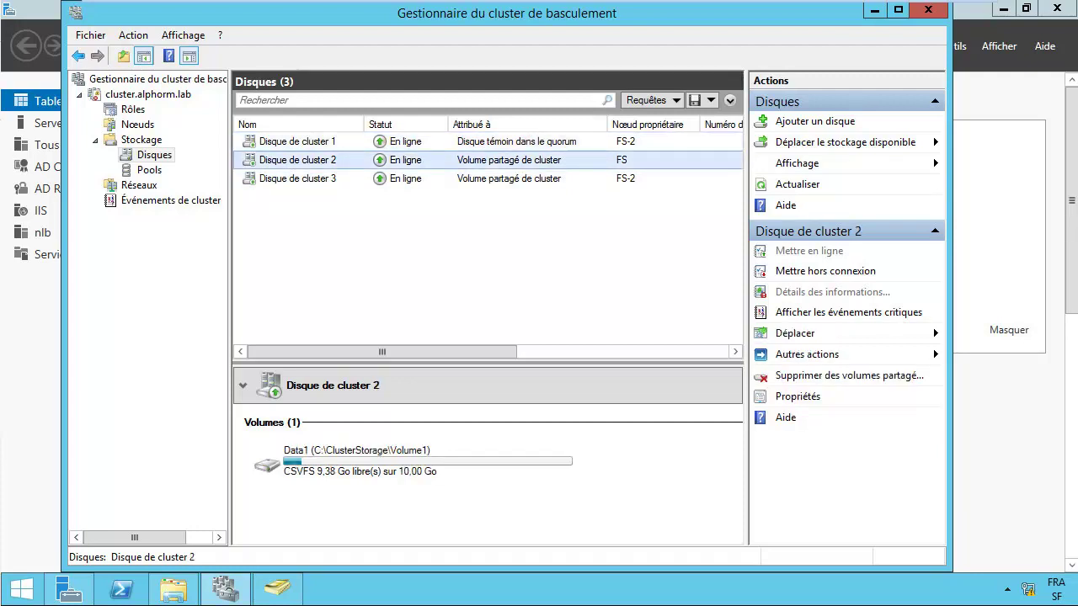
Step: Show Rôles, dismiss the Point d'accès client warning, and quit via Fichier > Quitter
{"action": "left_click", "coordinate": [132, 109]}
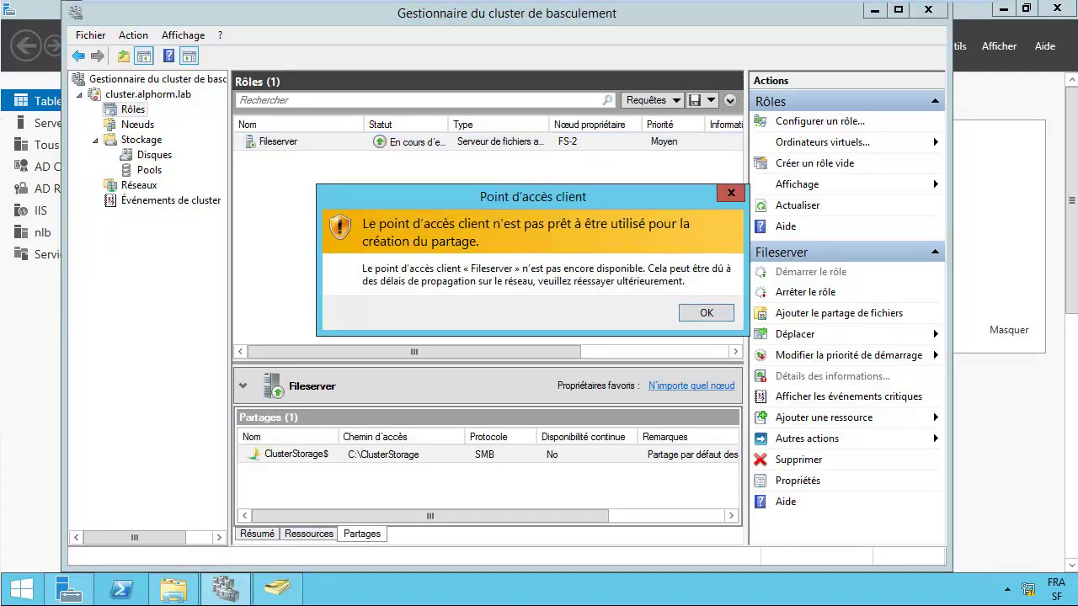
{"action": "key", "text": "Return"}
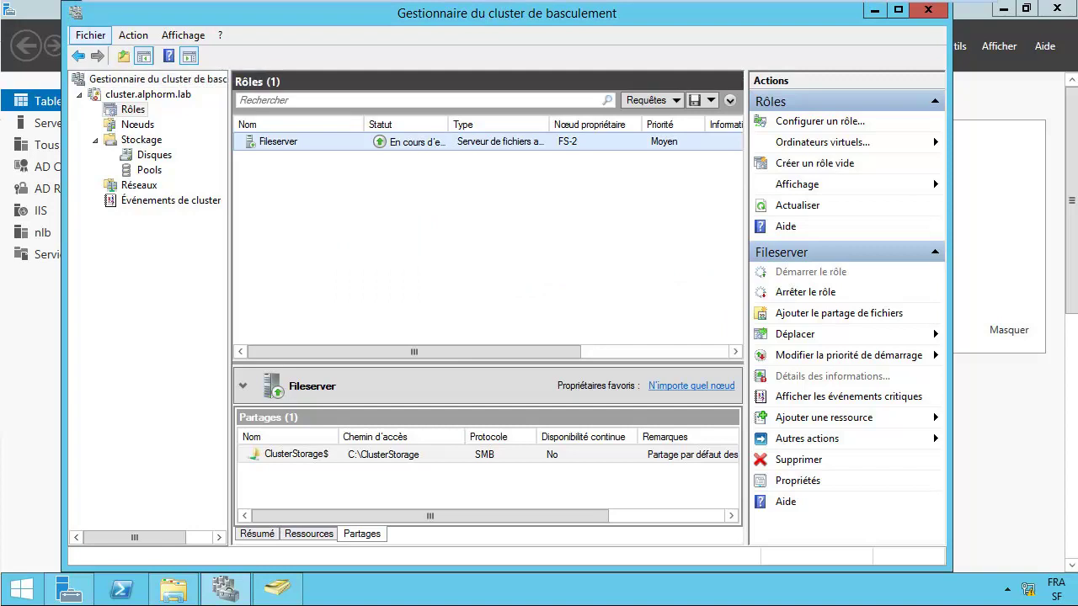
{"action": "left_click", "coordinate": [91, 35]}
{"action": "left_click", "coordinate": [115, 77]}
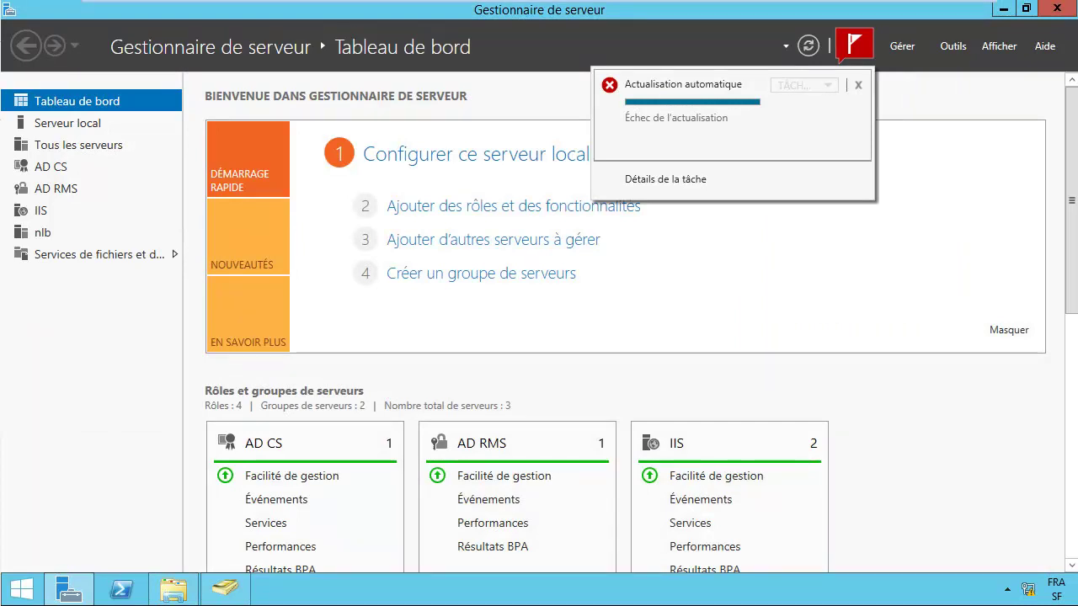
Step: Launch Gestionnaire du cluster de basculement from the Outils menu in Server Manager
{"action": "left_click", "coordinate": [954, 45]}
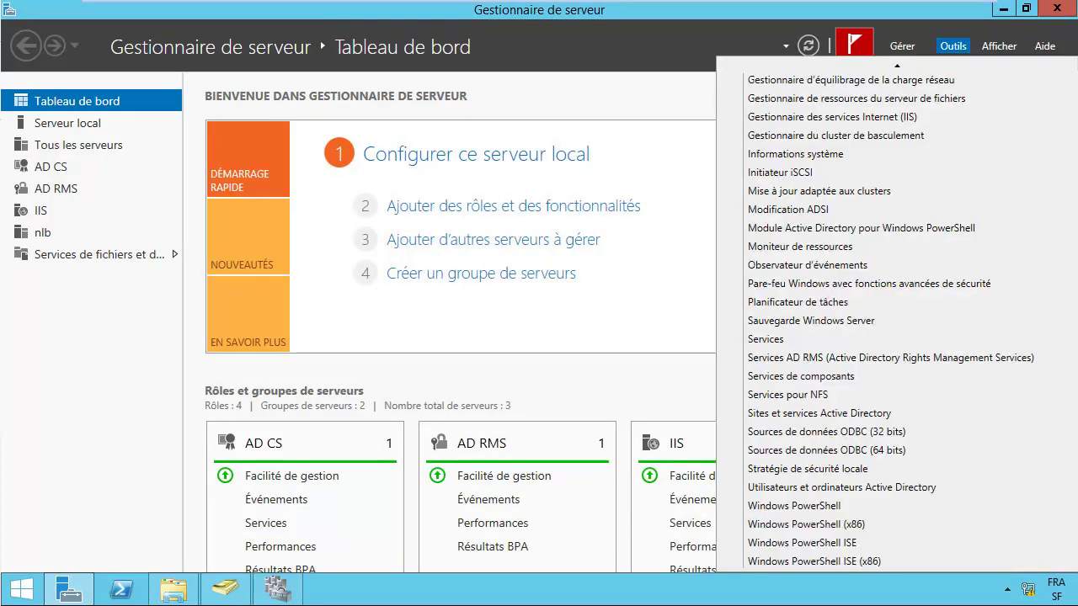
{"action": "key", "text": "Escape"}
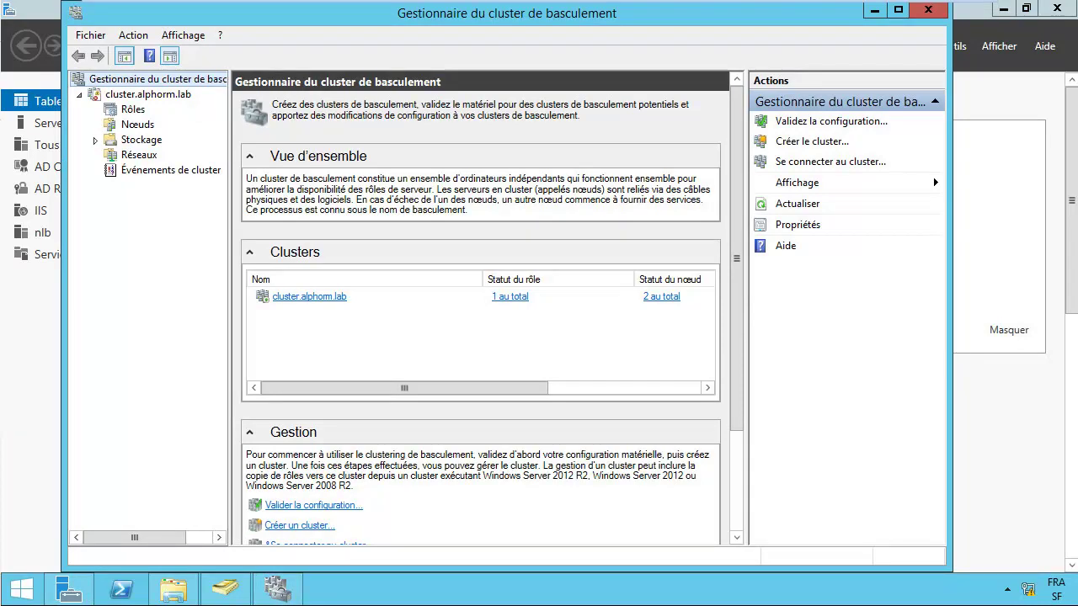
Step: Show Rôles with the Type column moved after the owner node and Statut widened
{"action": "left_click", "coordinate": [133, 110]}
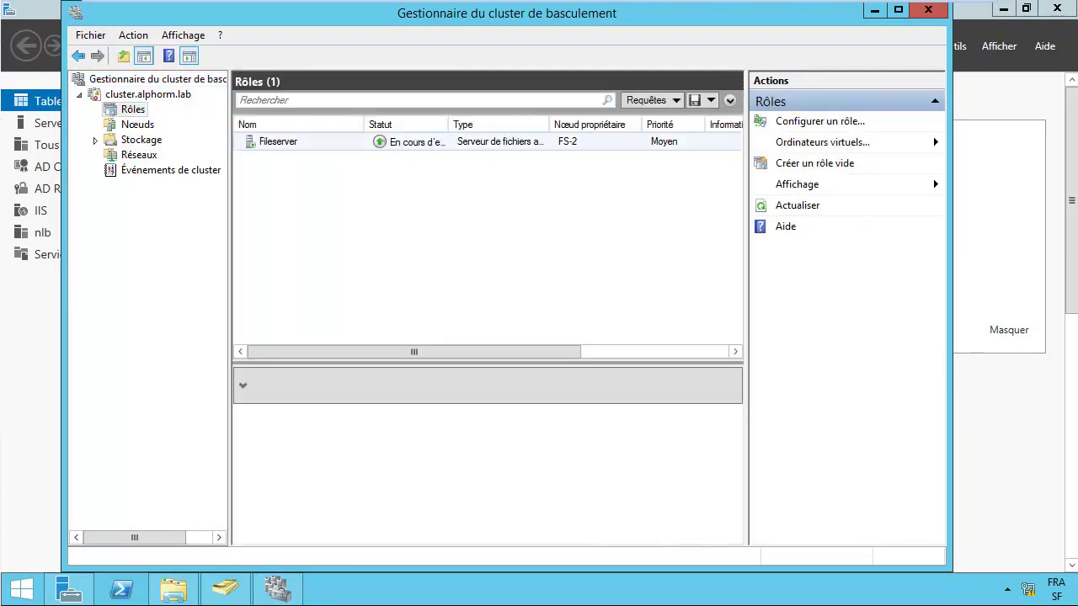
{"action": "left_click_drag", "start_coordinate": [497, 124], "coordinate": [590, 124]}
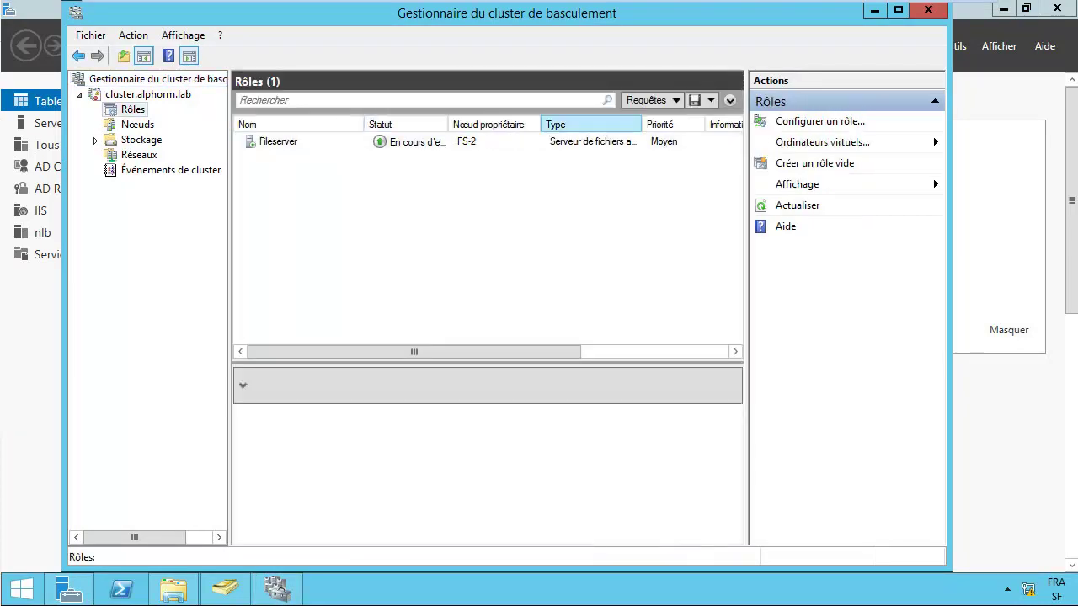
{"action": "double_click", "coordinate": [448, 124]}
Step: Select Fileserver and try adding a file share, dismissing the not-ready warning
{"action": "left_click", "coordinate": [421, 142]}
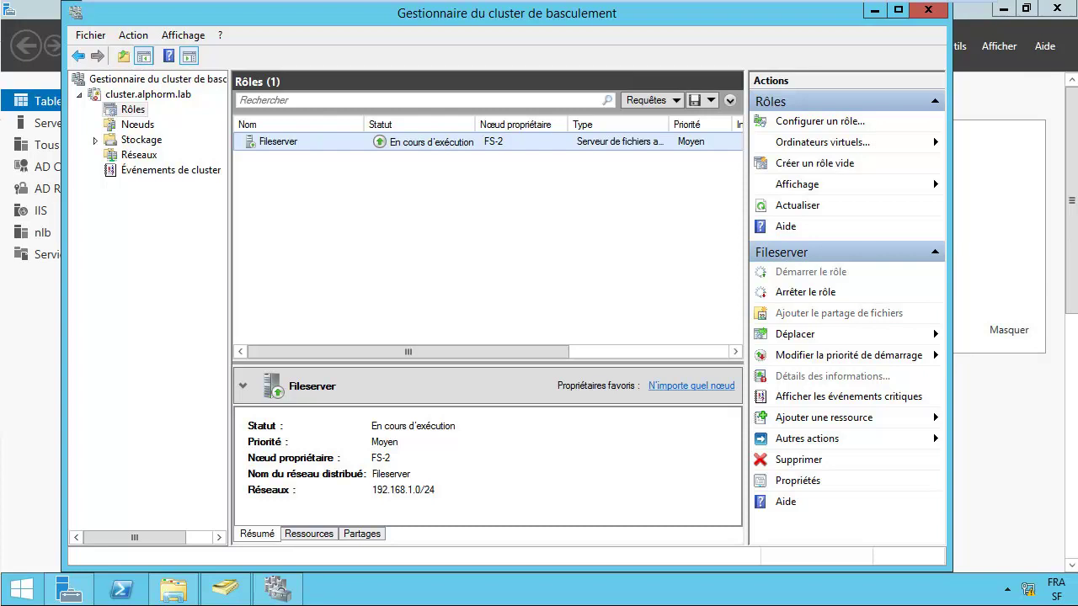
{"action": "left_click", "coordinate": [839, 312]}
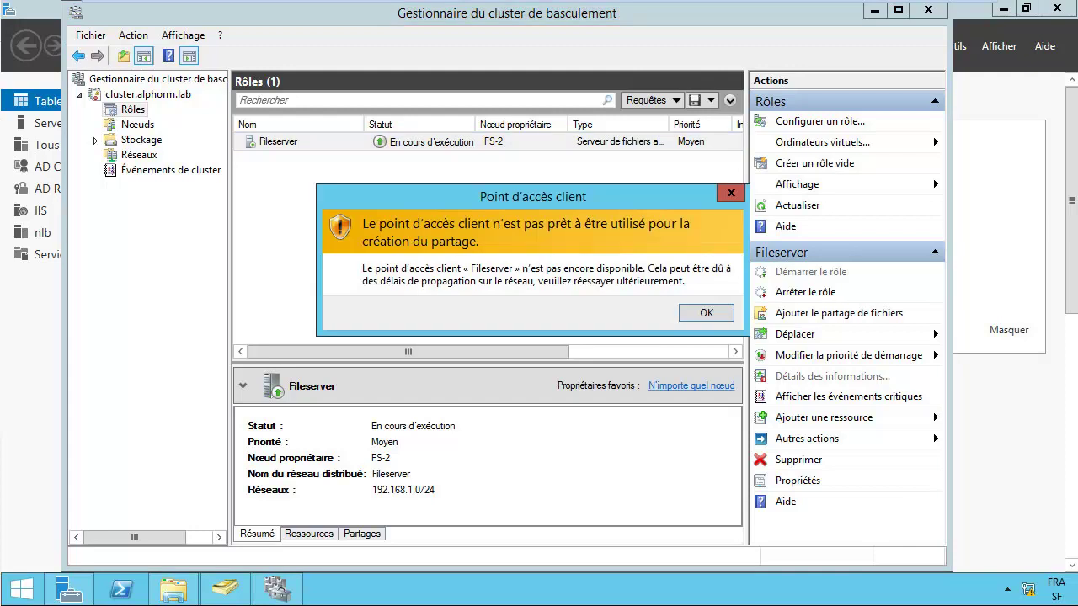
{"action": "key", "text": "Return"}
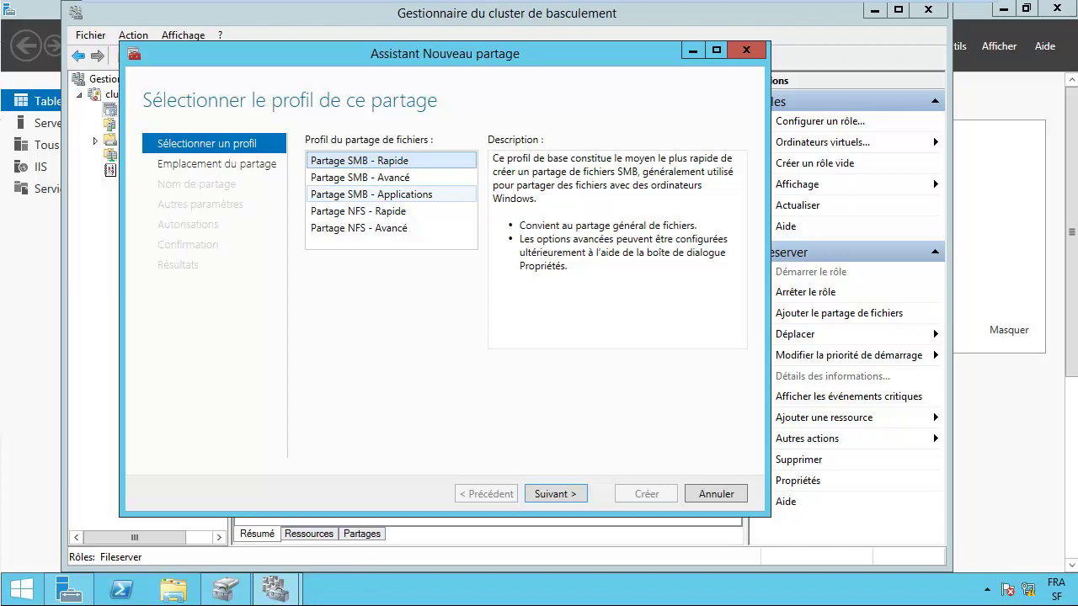
Step: Choose the Partage SMB - Applications profile located on Volume1 in the new share wizard
{"action": "left_click", "coordinate": [371, 194]}
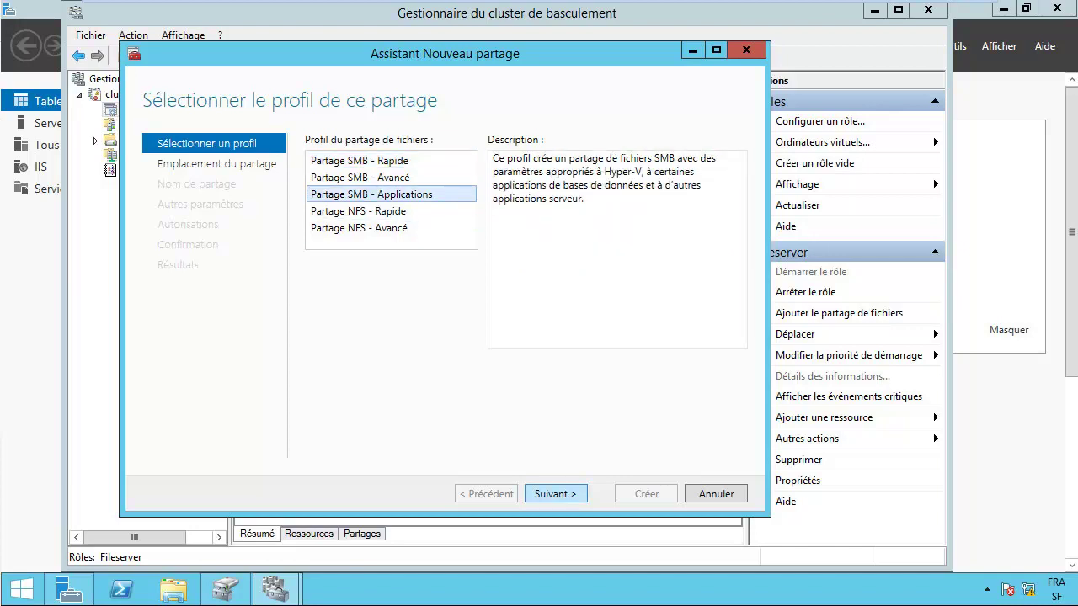
{"action": "key", "text": "Return"}
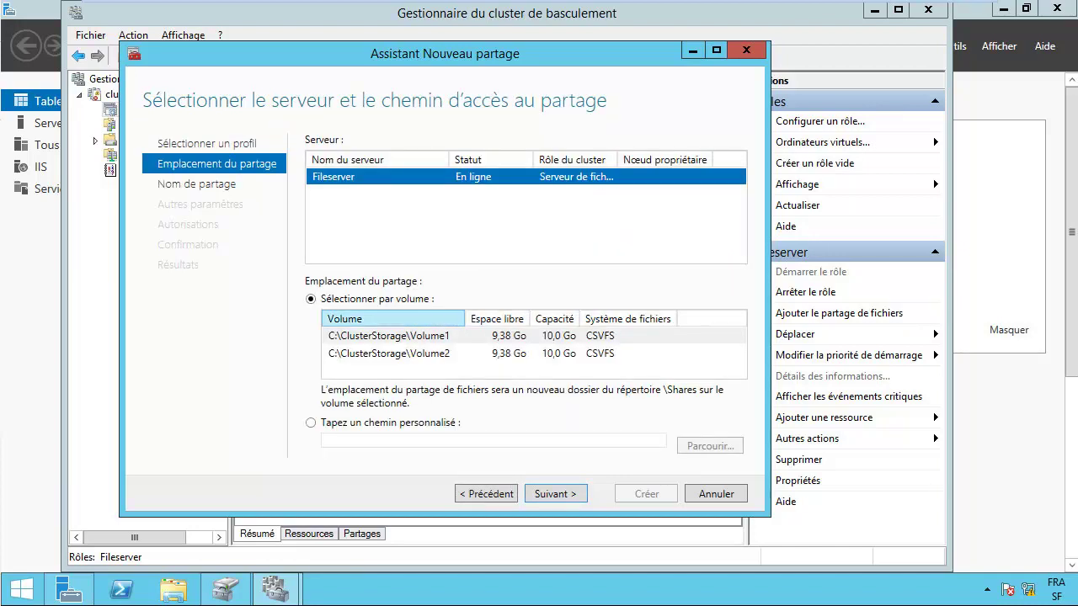
{"action": "left_click", "coordinate": [389, 336]}
{"action": "left_click", "coordinate": [389, 353]}
{"action": "left_click", "coordinate": [389, 335]}
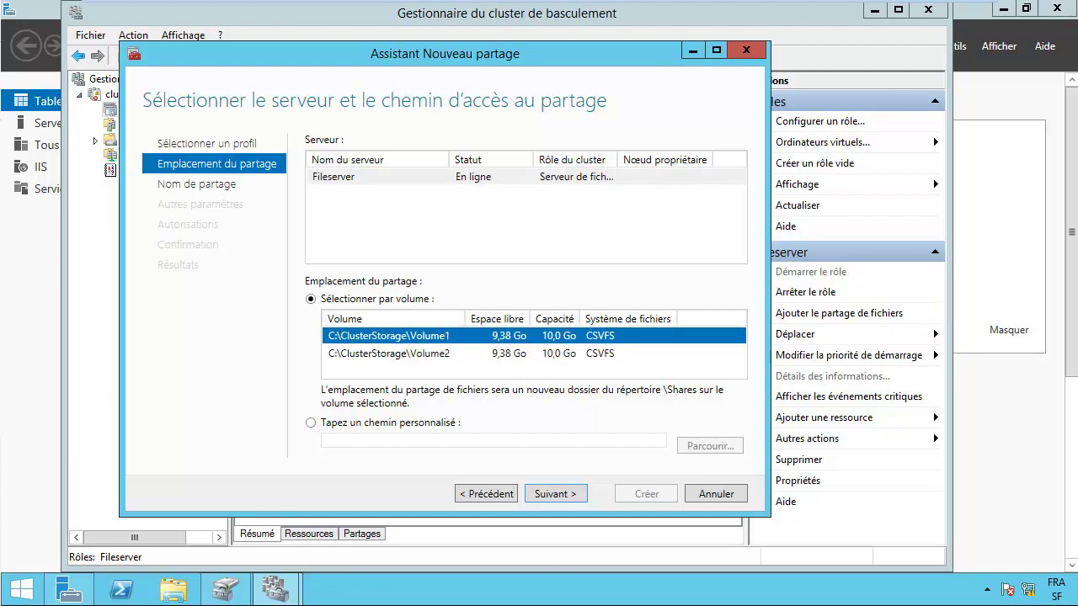
{"action": "key", "text": "Return"}
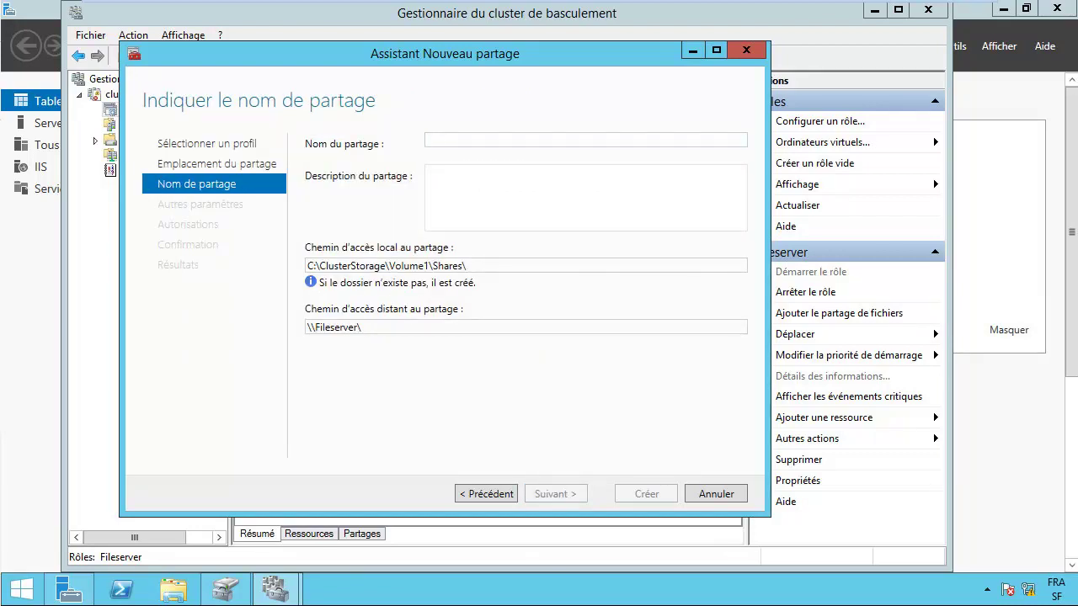
Step: Name the share docs, copy its remote path, keep continuous availability, and create it
{"action": "type", "text": "docs"}
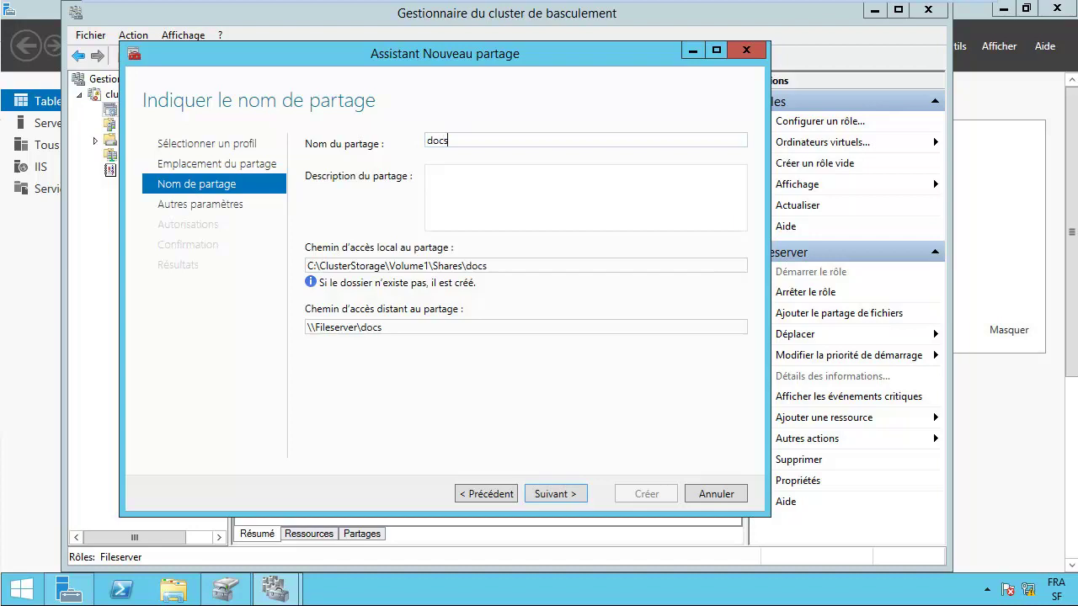
{"action": "key", "text": "Tab"}
{"action": "key", "text": "Tab"}
{"action": "key", "text": "Tab"}
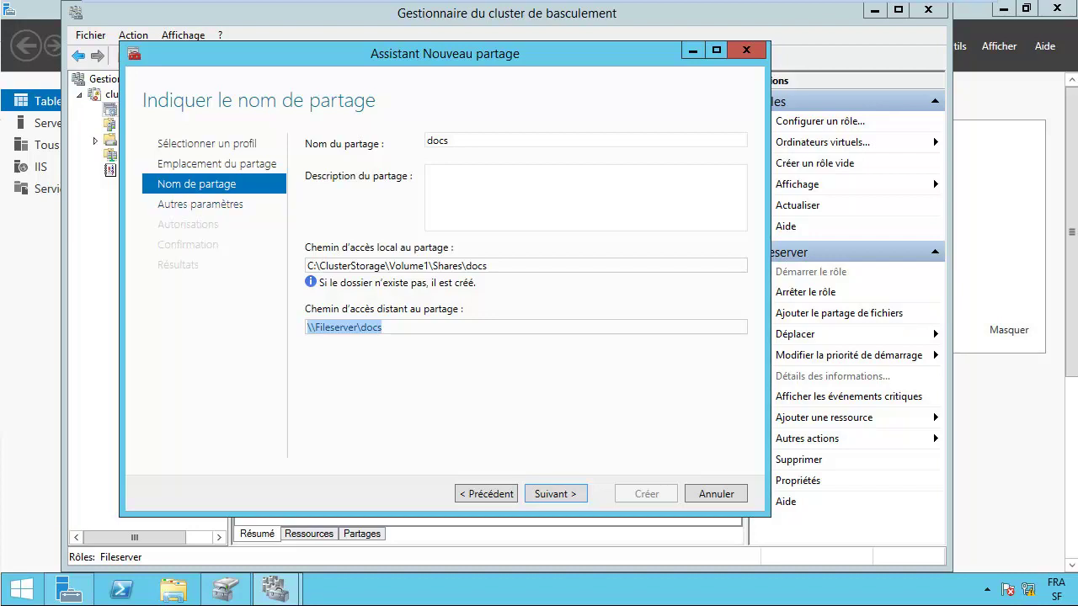
{"action": "key", "text": "ctrl+c"}
{"action": "key", "text": "Return"}
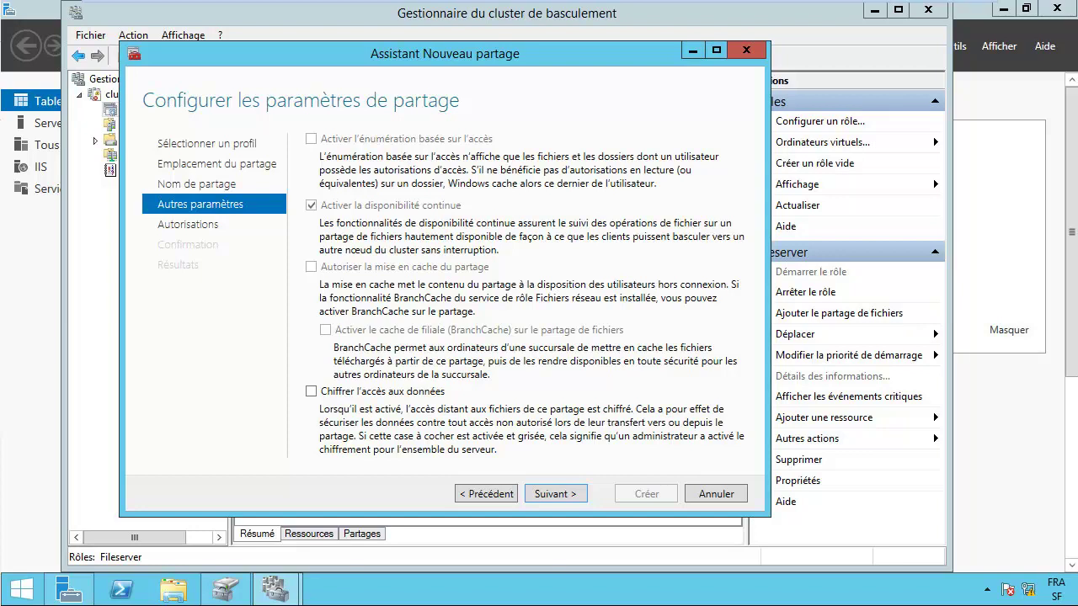
{"action": "key", "text": "Return"}
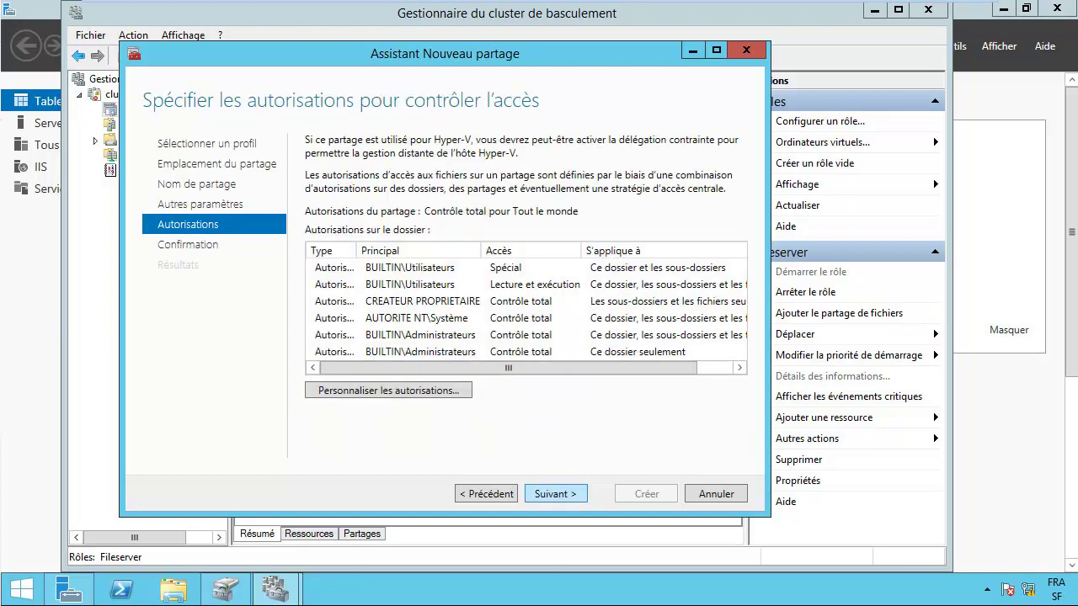
{"action": "key", "text": "Return"}
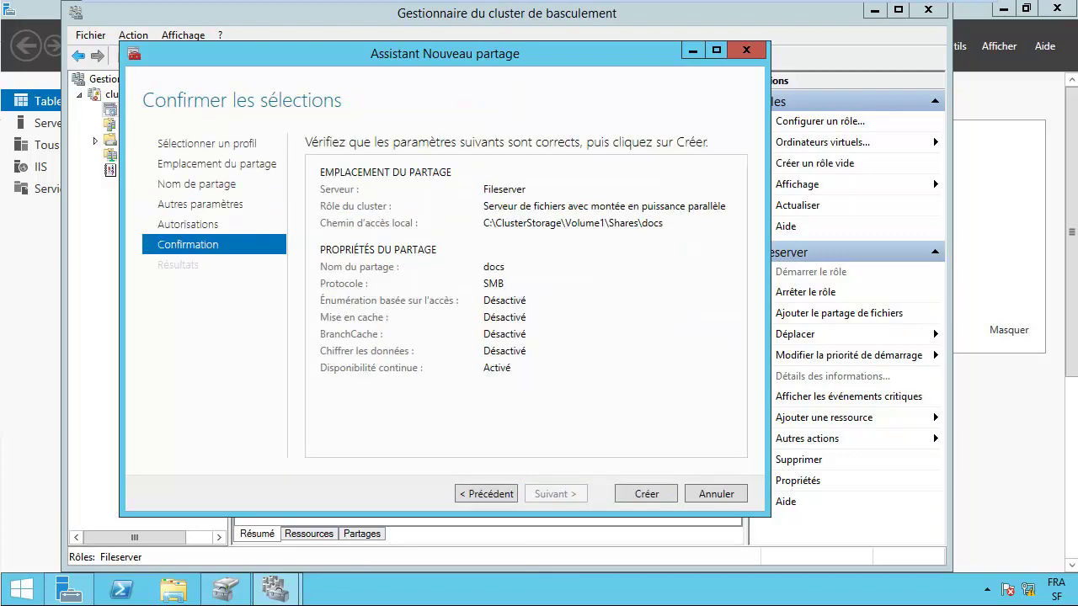
{"action": "key", "text": "Return"}
{"action": "key", "text": "Return"}
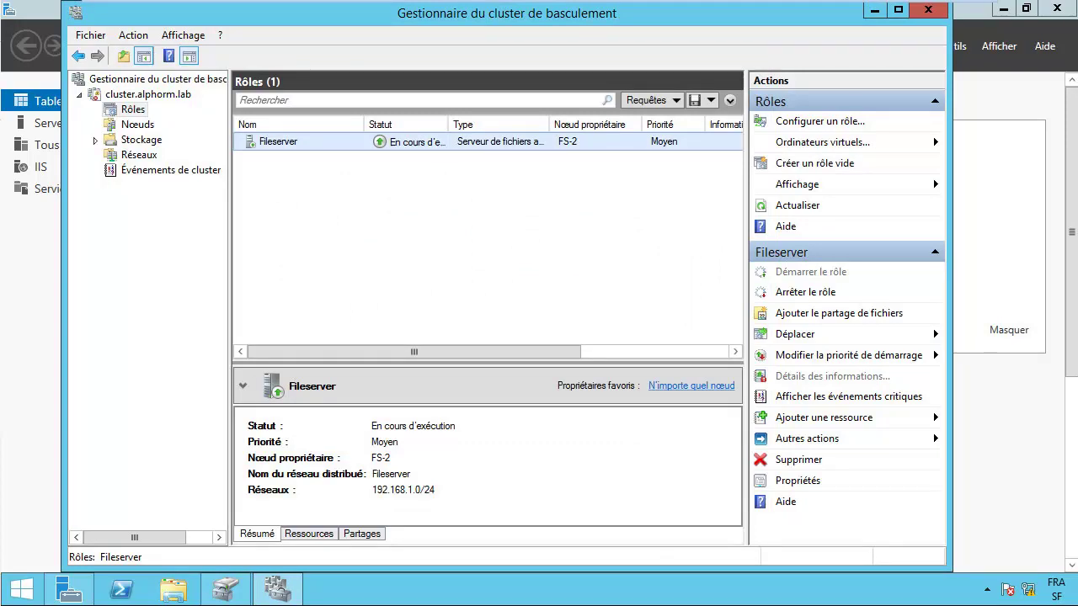
Step: Try opening \\fileserver from the Run box, dismissing the resulting network error
{"action": "right_click", "coordinate": [22, 590]}
{"action": "left_click", "coordinate": [126, 532]}
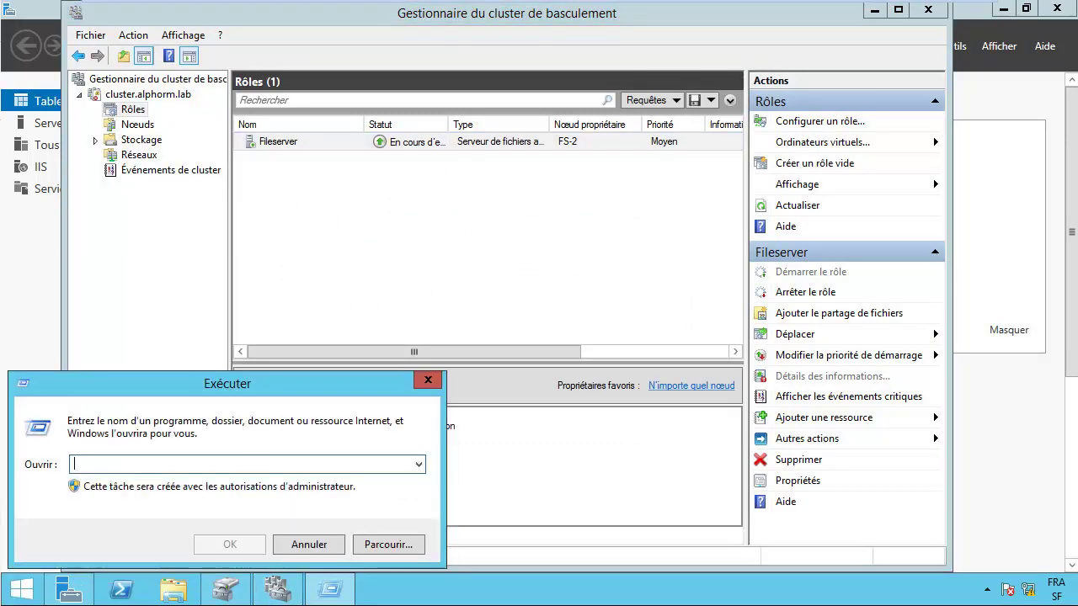
{"action": "type", "text": "\\\\fileserver"}
{"action": "key", "text": "Return"}
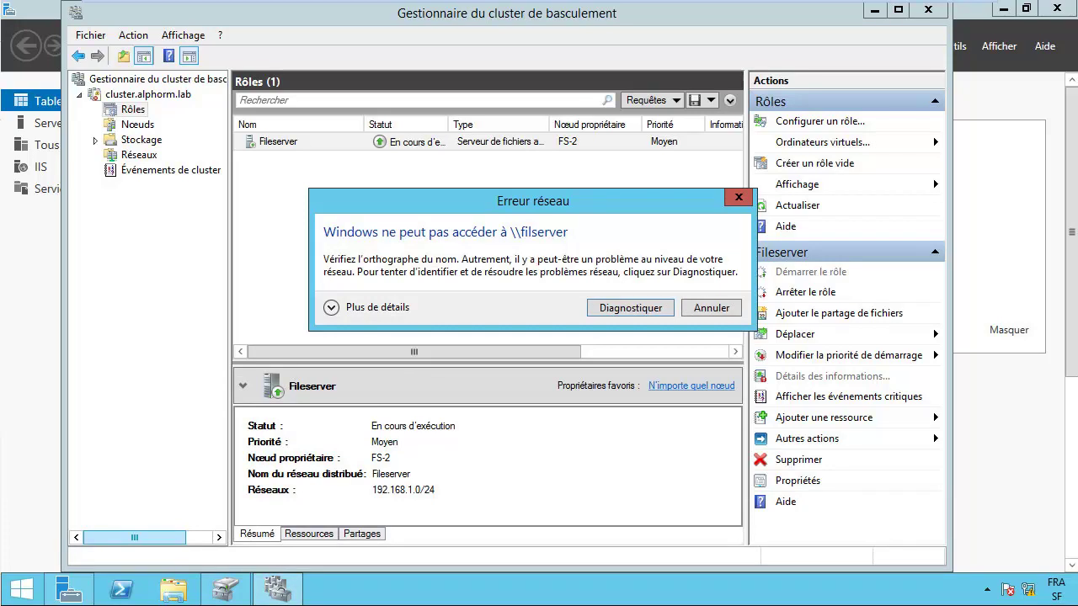
{"action": "key", "text": "Escape"}
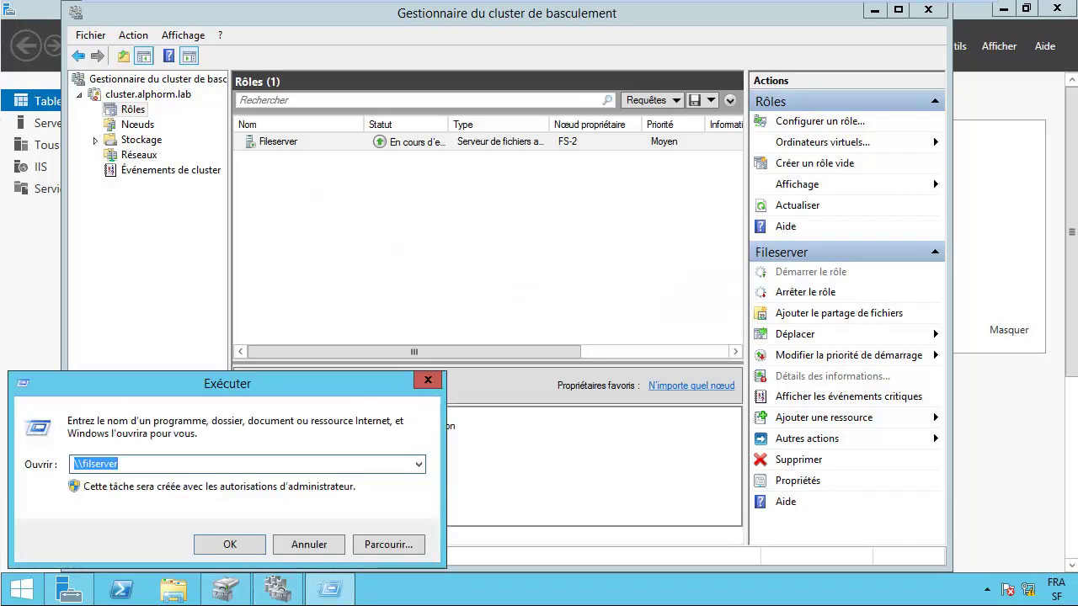
Step: Fix the typo to open \\fileserver, select the docs share, and minimize Explorer
{"action": "left_click", "coordinate": [89, 464]}
{"action": "type", "text": "e"}
{"action": "key", "text": "Return"}
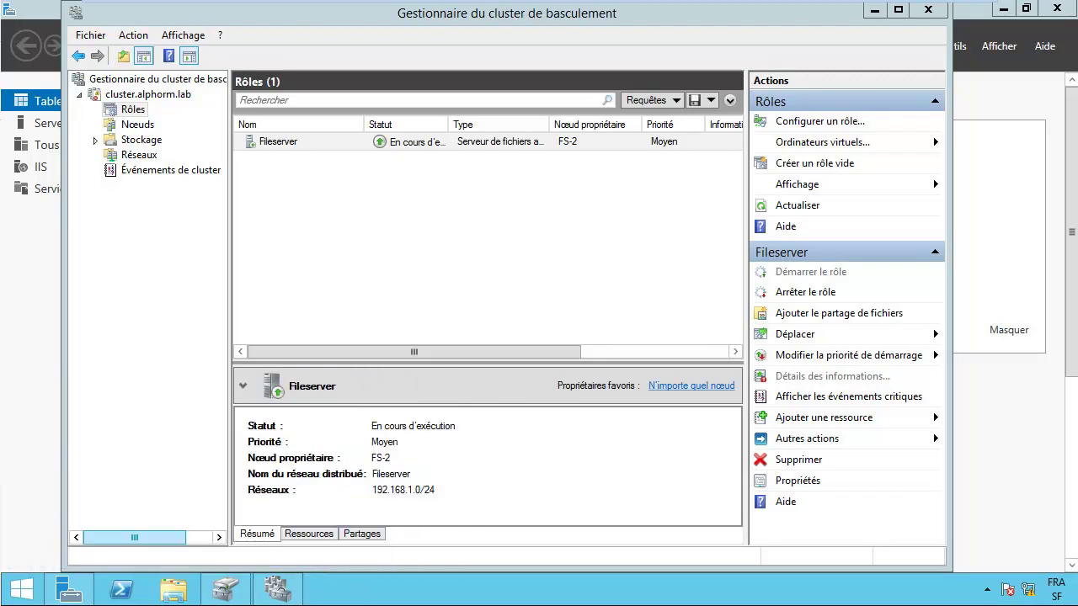
{"action": "left_click", "coordinate": [506, 172]}
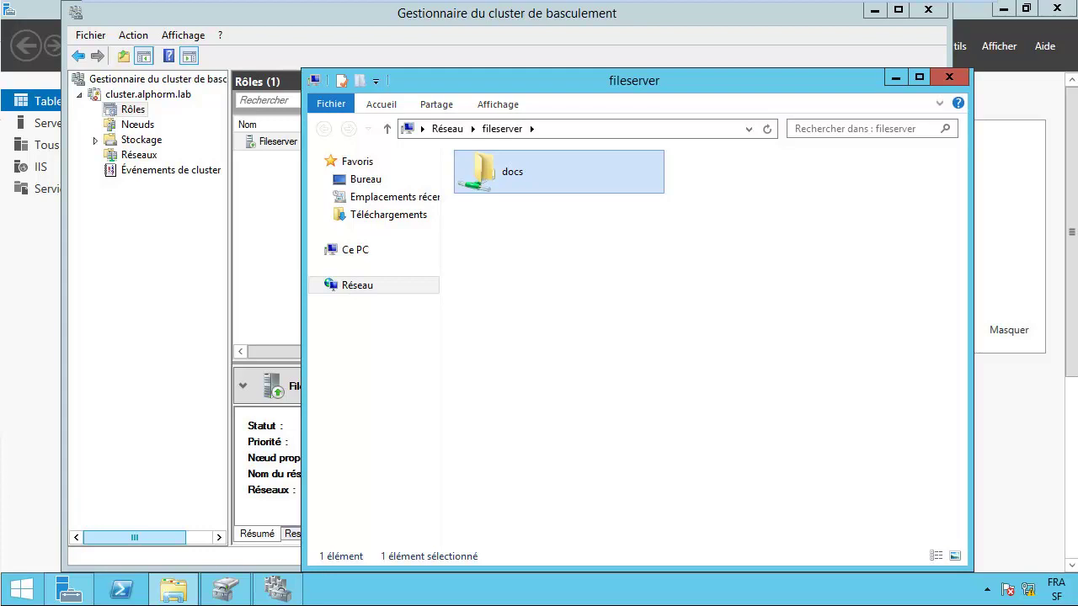
{"action": "left_click", "coordinate": [895, 77]}
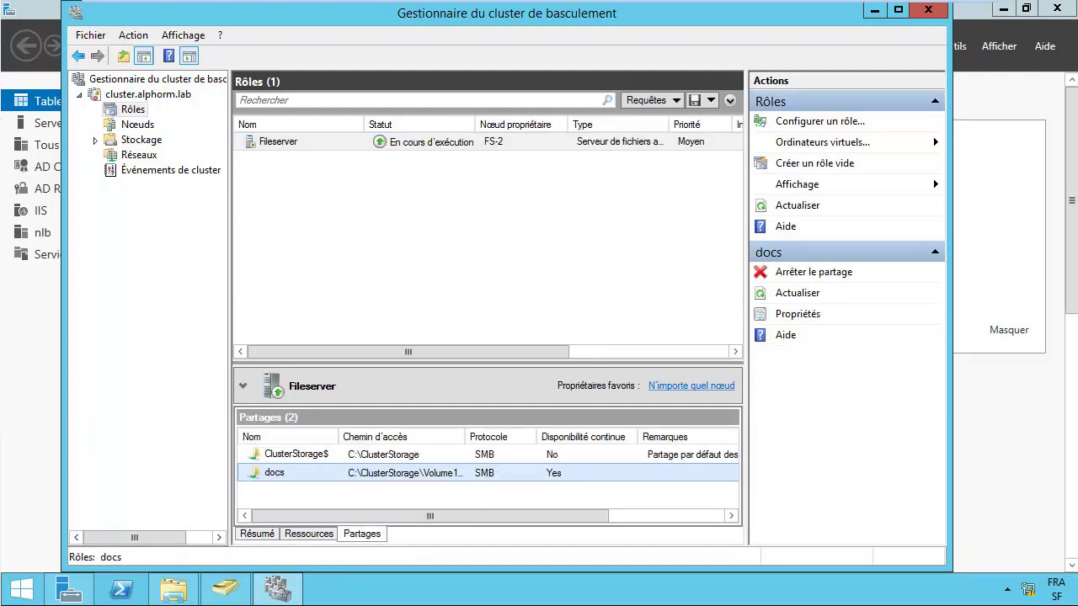
Step: Move the Fileserver role from FS-2 to node FS via Déplacer > Sélectionnez un nœud
{"action": "left_click", "coordinate": [278, 141]}
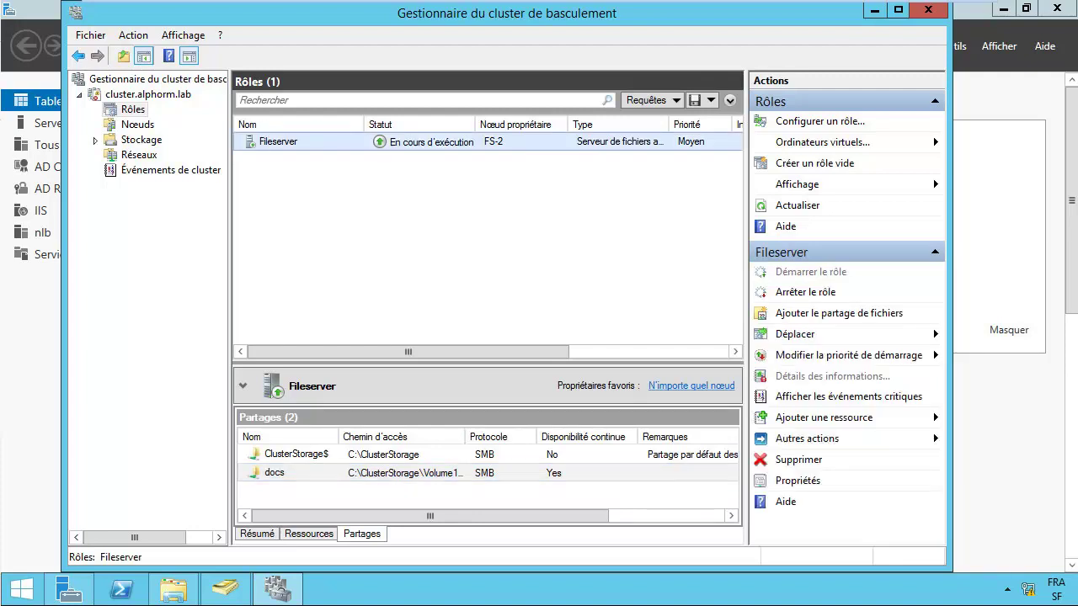
{"action": "right_click", "coordinate": [421, 145]}
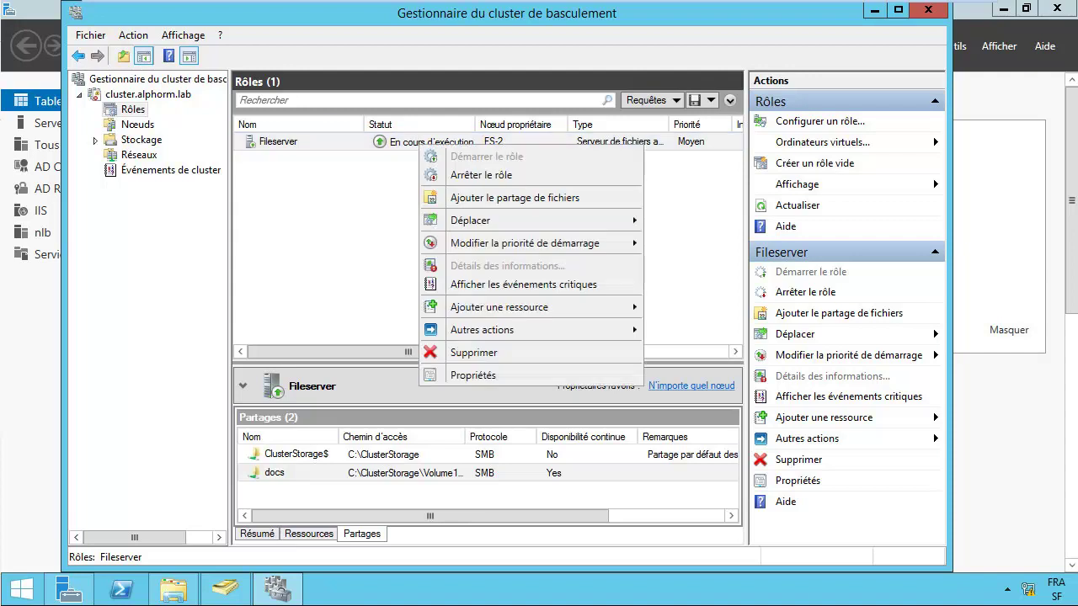
{"action": "mouse_move", "coordinate": [505, 219]}
{"action": "key", "text": "Right"}
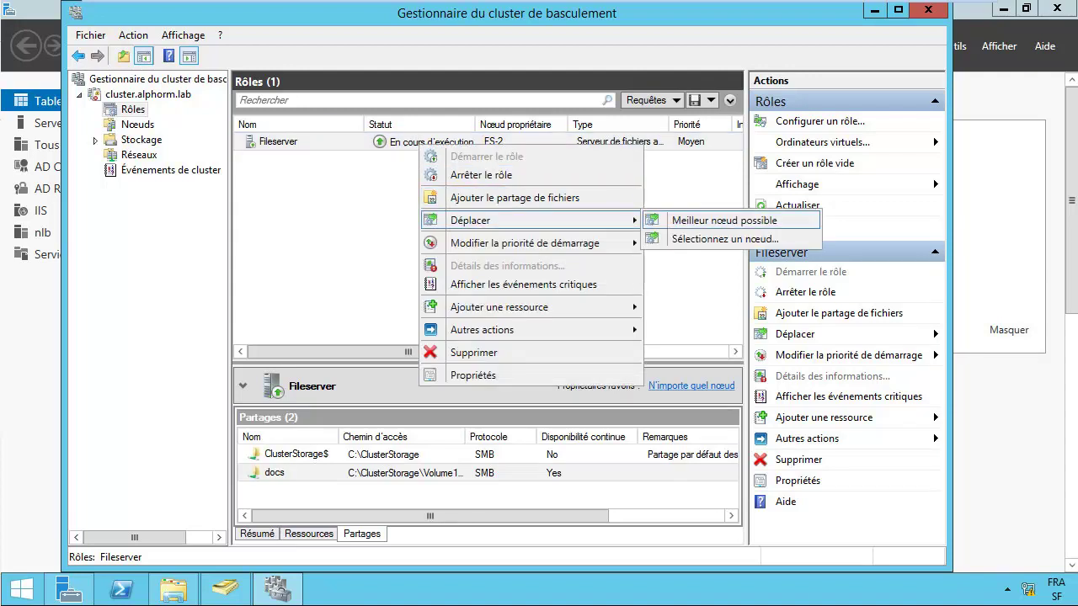
{"action": "key", "text": "Down"}
{"action": "key", "text": "Return"}
{"action": "left_click", "coordinate": [427, 225]}
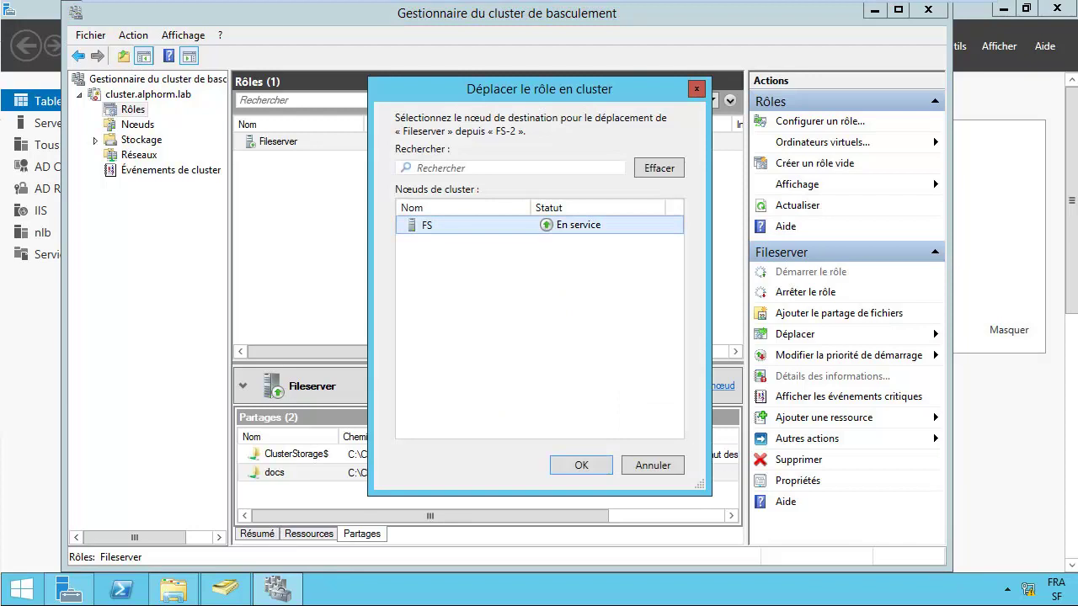
{"action": "key", "text": "Return"}
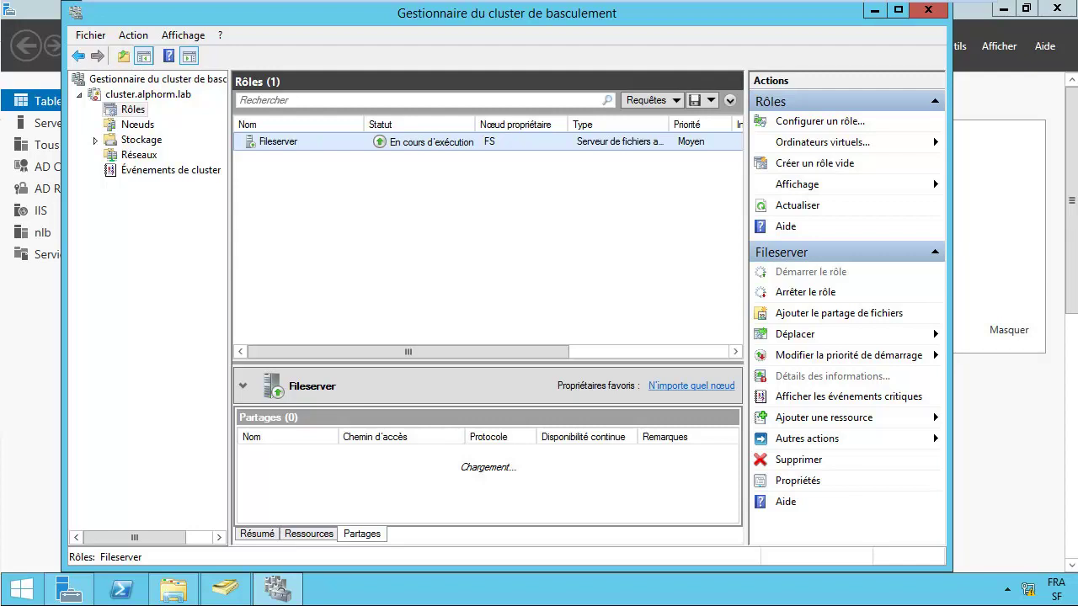
Step: Confirm docs is still listed on Fileserver's Partages tab, then close the cluster console
{"action": "mouse_move", "coordinate": [409, 352]}
{"action": "left_mouse_down"}
{"action": "mouse_move", "coordinate": [568, 352]}
{"action": "mouse_move", "coordinate": [408, 352]}
{"action": "left_mouse_up"}
{"action": "left_click", "coordinate": [308, 534]}
{"action": "left_click", "coordinate": [362, 534]}
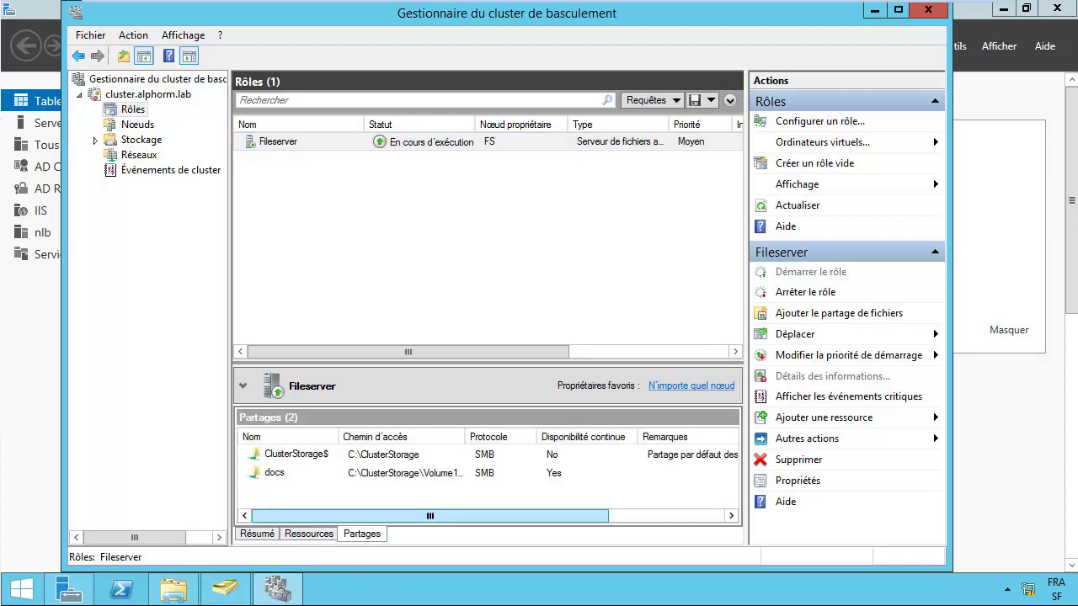
{"action": "left_click", "coordinate": [274, 473]}
{"action": "left_click", "coordinate": [278, 142]}
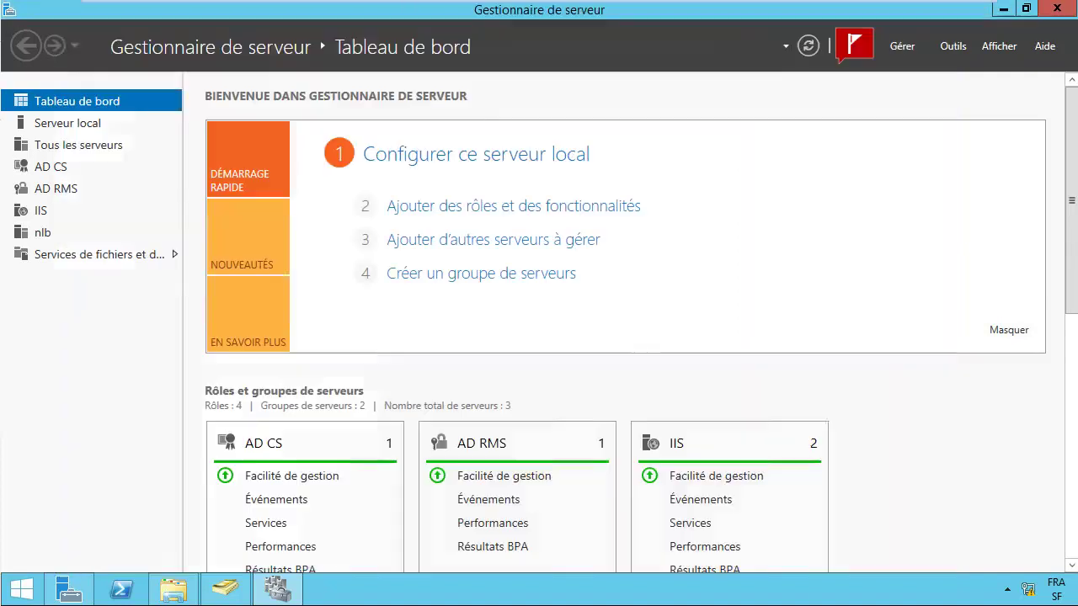
{"action": "left_click", "coordinate": [927, 10]}
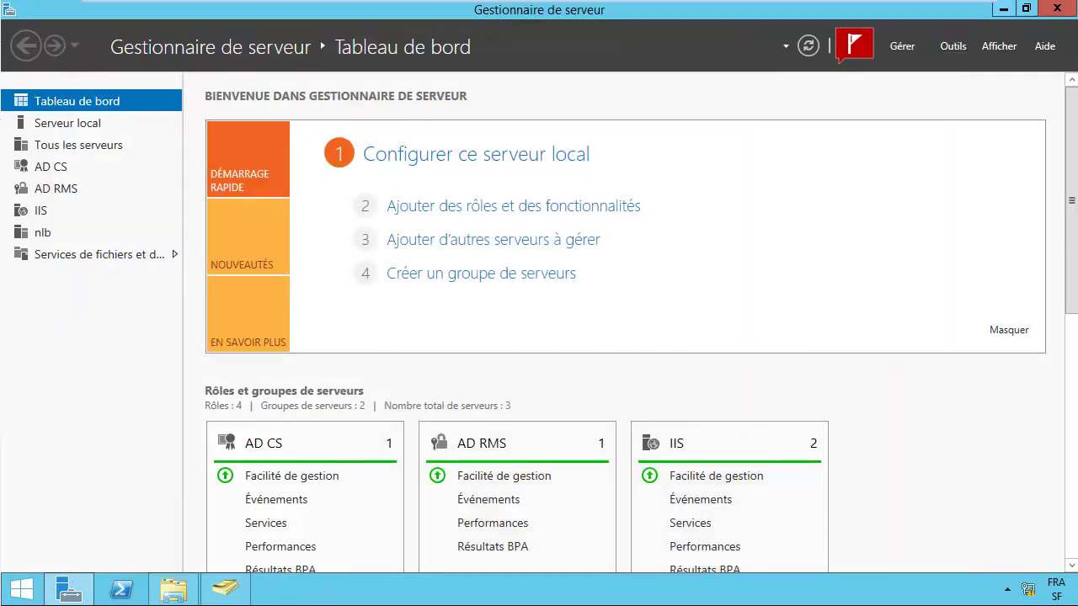
Step: Show the desktop and shut down this server from the Start right-click menu
{"action": "key", "text": "super+d"}
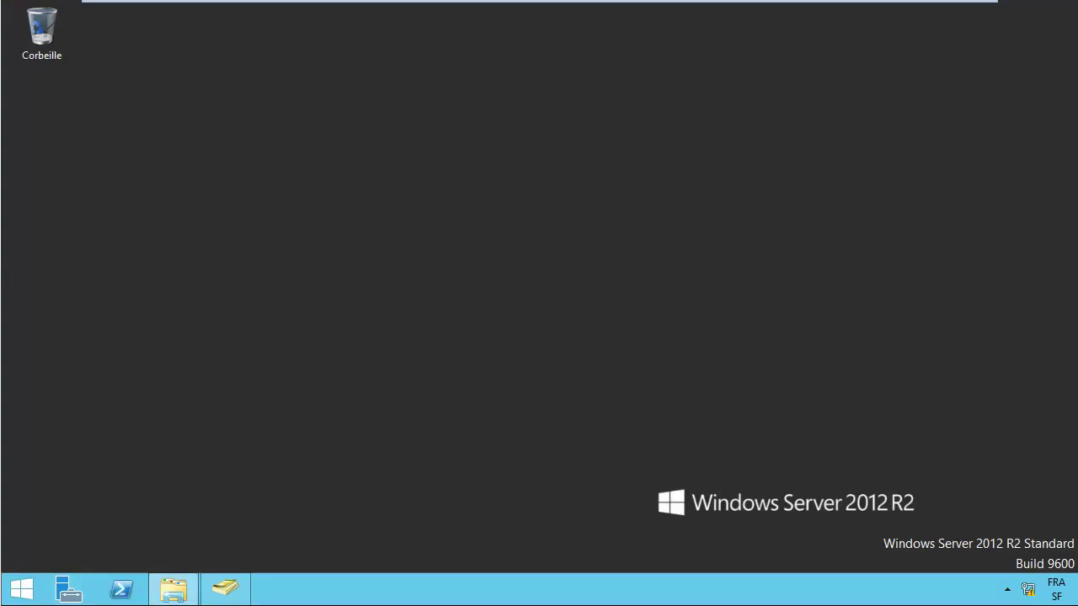
{"action": "right_click", "coordinate": [21, 589]}
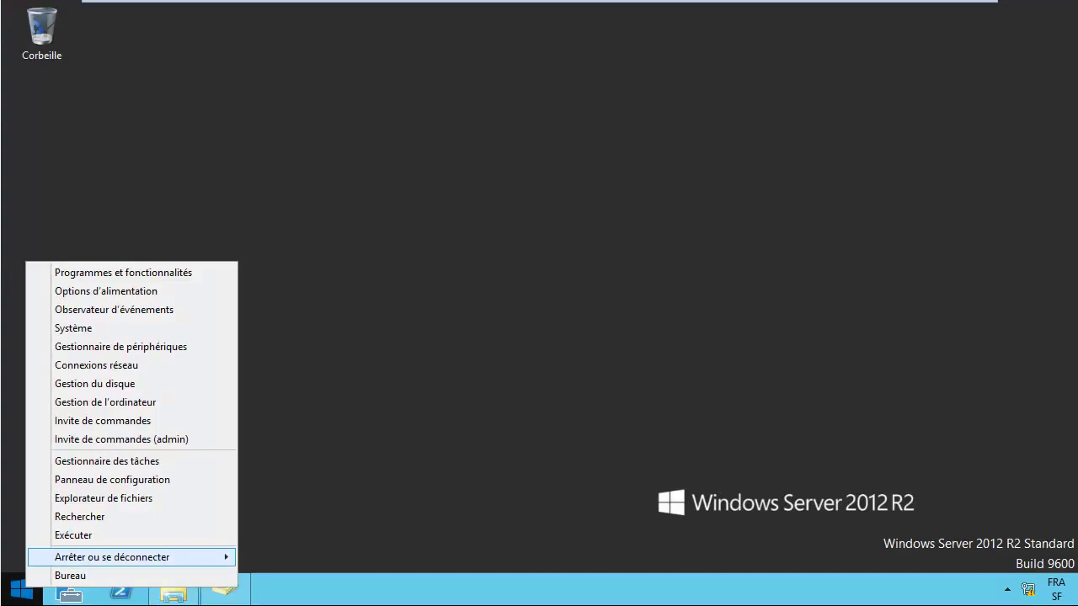
{"action": "mouse_move", "coordinate": [143, 557]}
{"action": "left_click", "coordinate": [278, 575]}
{"action": "left_click", "coordinate": [275, 553]}
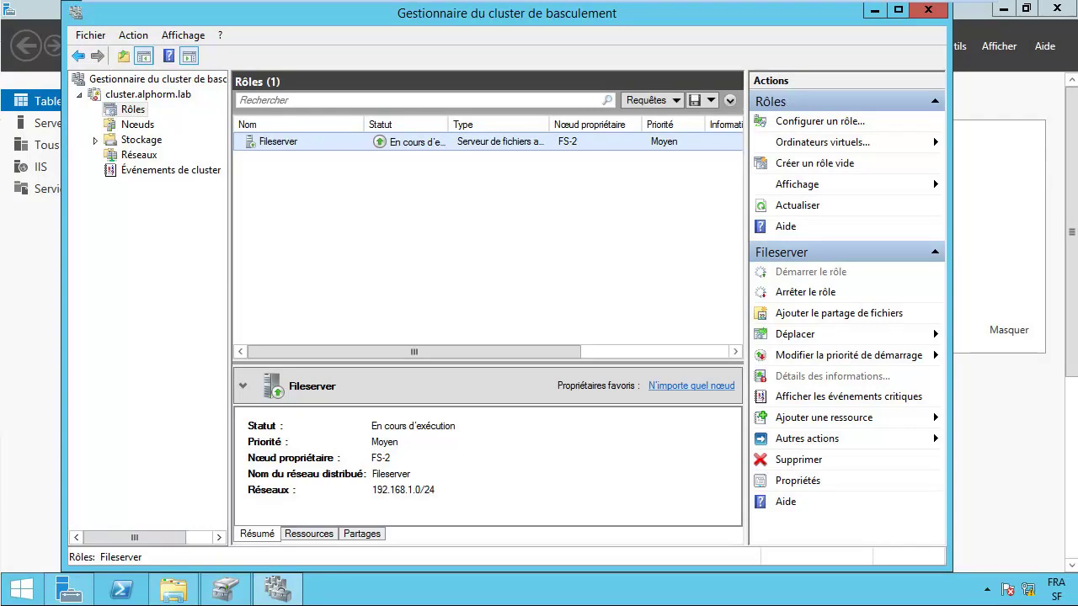
Step: Open \\fileserver from Run, open the docs share, then close its window
{"action": "right_click", "coordinate": [21, 589]}
{"action": "left_click", "coordinate": [76, 534]}
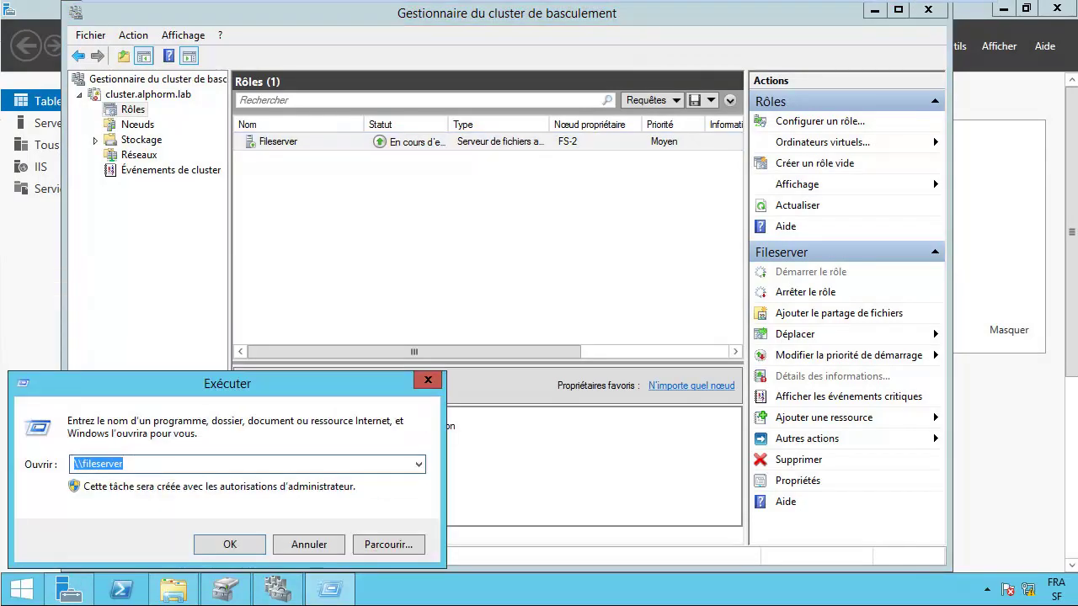
{"action": "key", "text": "Return"}
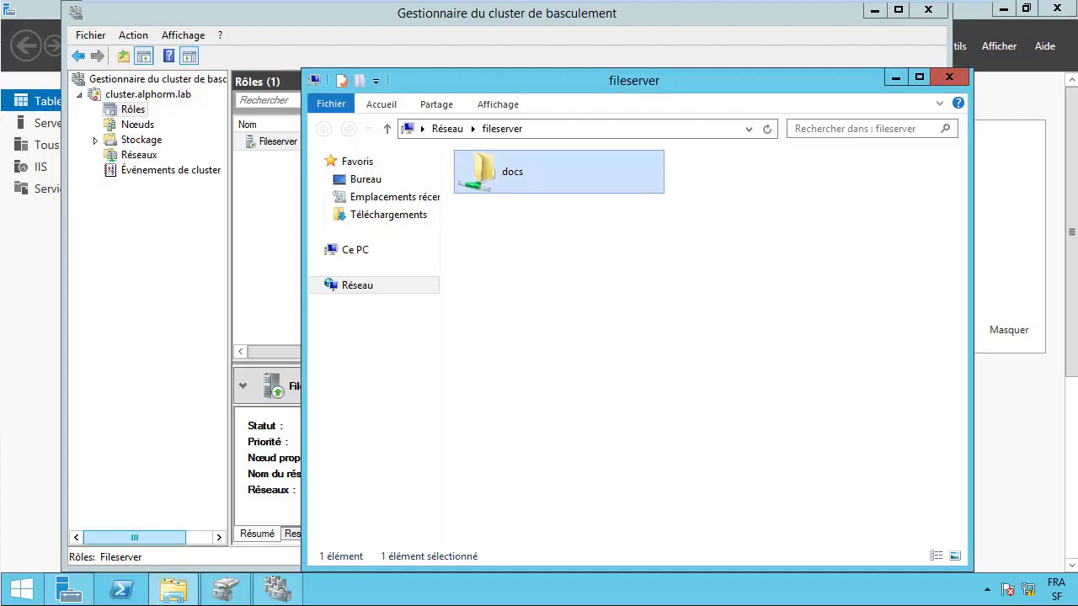
{"action": "key", "text": "Return"}
{"action": "left_click", "coordinate": [950, 77]}
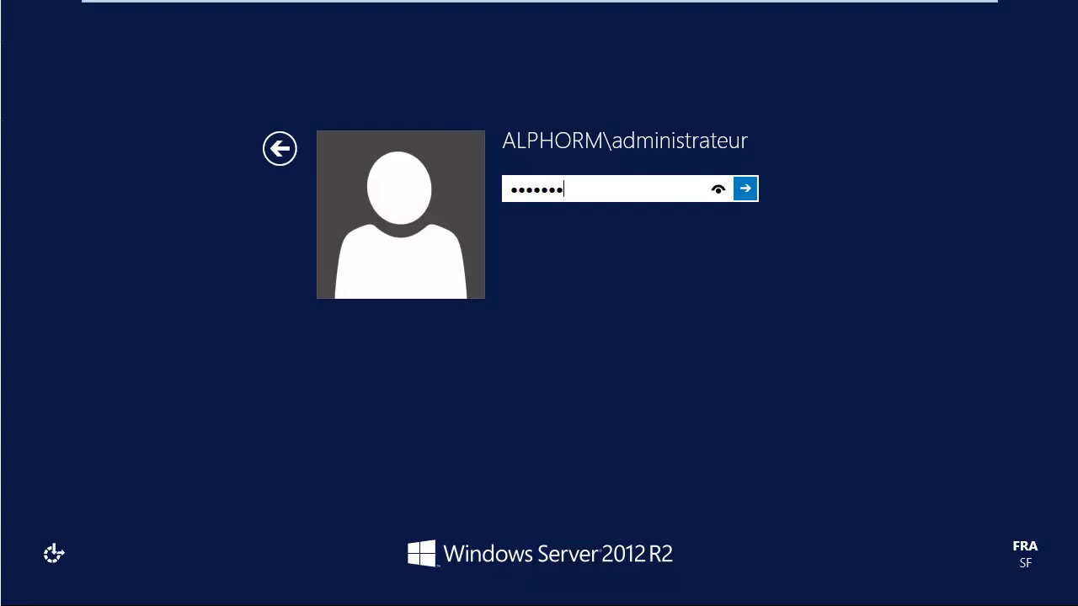
Step: Sign in as administrator, then log on to the Windows 8.1 client with the account password
{"action": "key", "text": "ctrl+a"}
{"action": "type", "text": "Pa$$w0rd"}
{"action": "key", "text": "Return"}
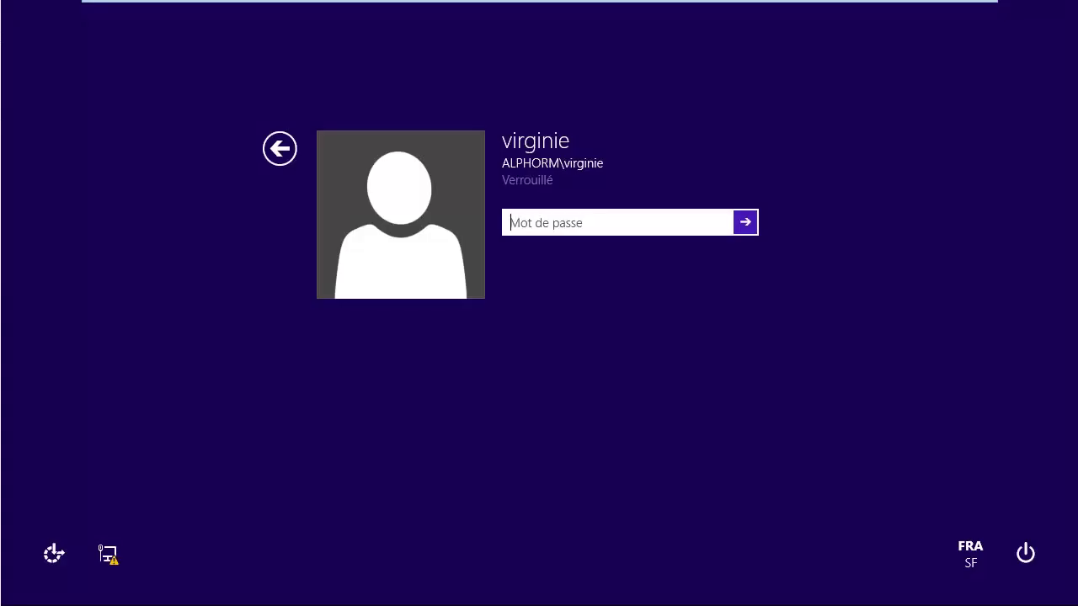
{"action": "type", "text": "Pa$$w0rd"}
{"action": "key", "text": "Return"}
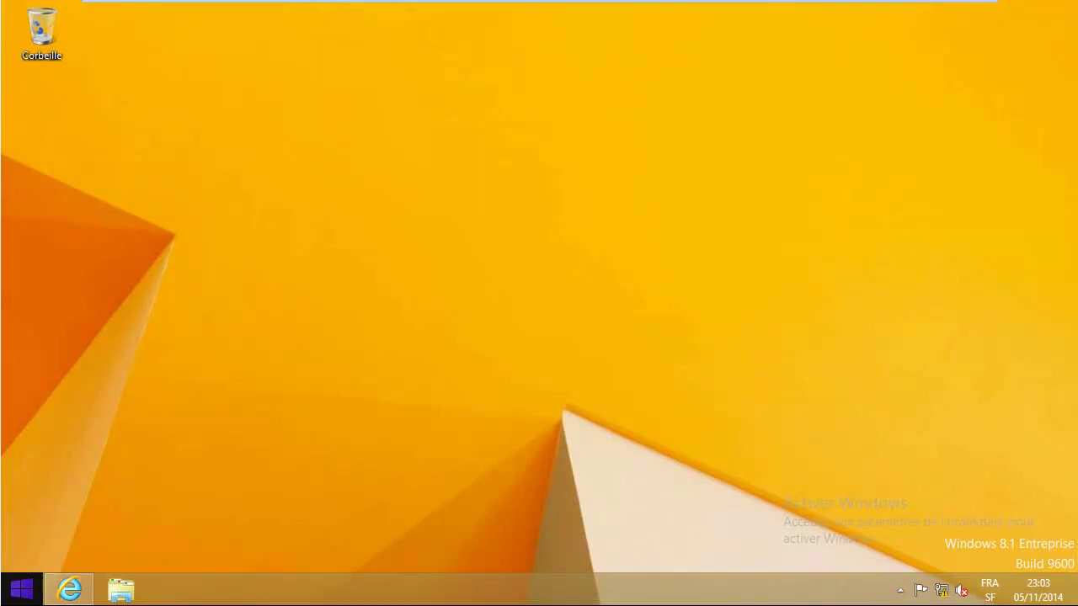
Step: Open \\fileserver through the Run box and select the docs share
{"action": "key", "text": "super+x"}
{"action": "key", "text": "Up"}
{"action": "key", "text": "Up"}
{"action": "key", "text": "Up"}
{"action": "key", "text": "Return"}
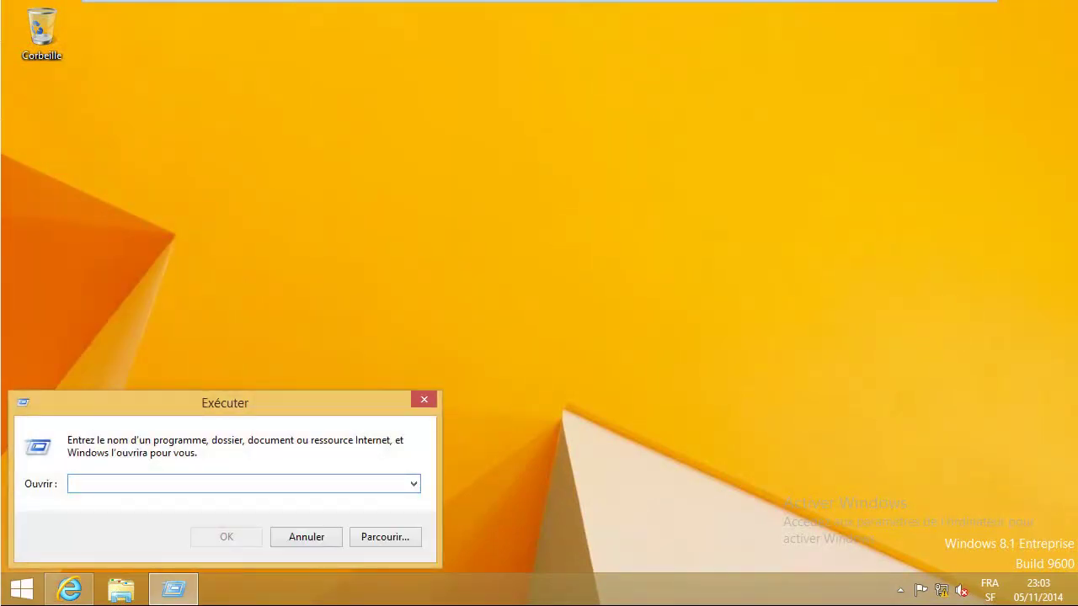
{"action": "type", "text": "\\\\fileserver"}
{"action": "key", "text": "Return"}
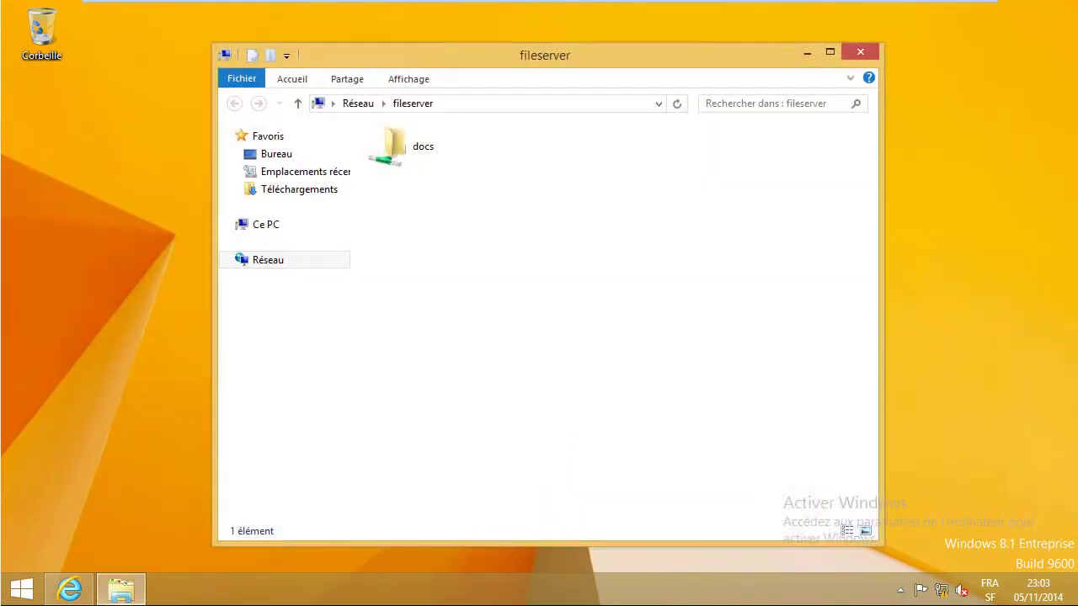
{"action": "left_click", "coordinate": [423, 147]}
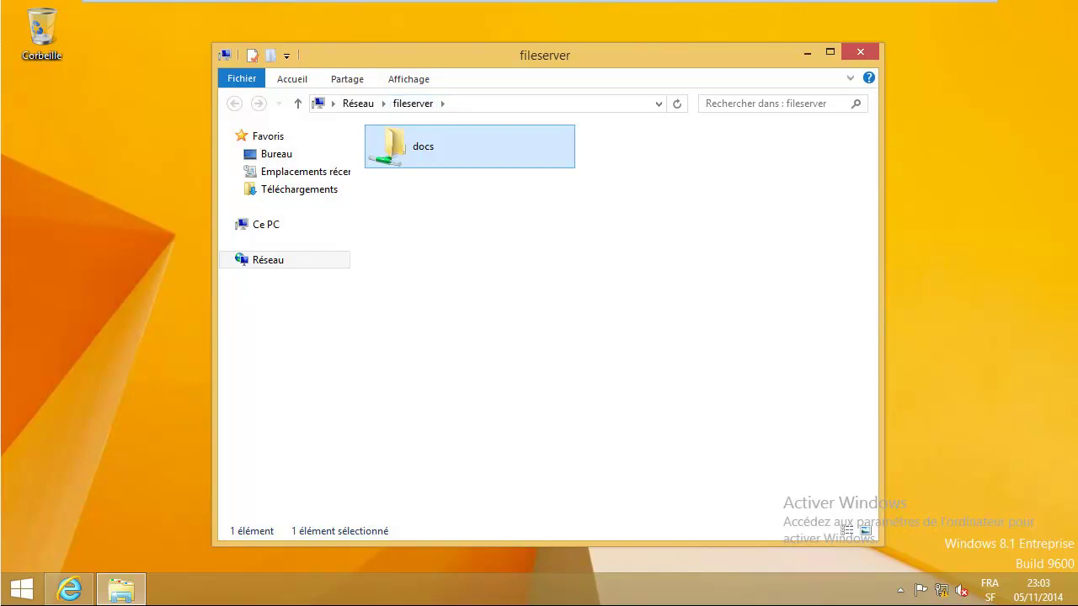
{"action": "mouse_move", "coordinate": [539, 1]}
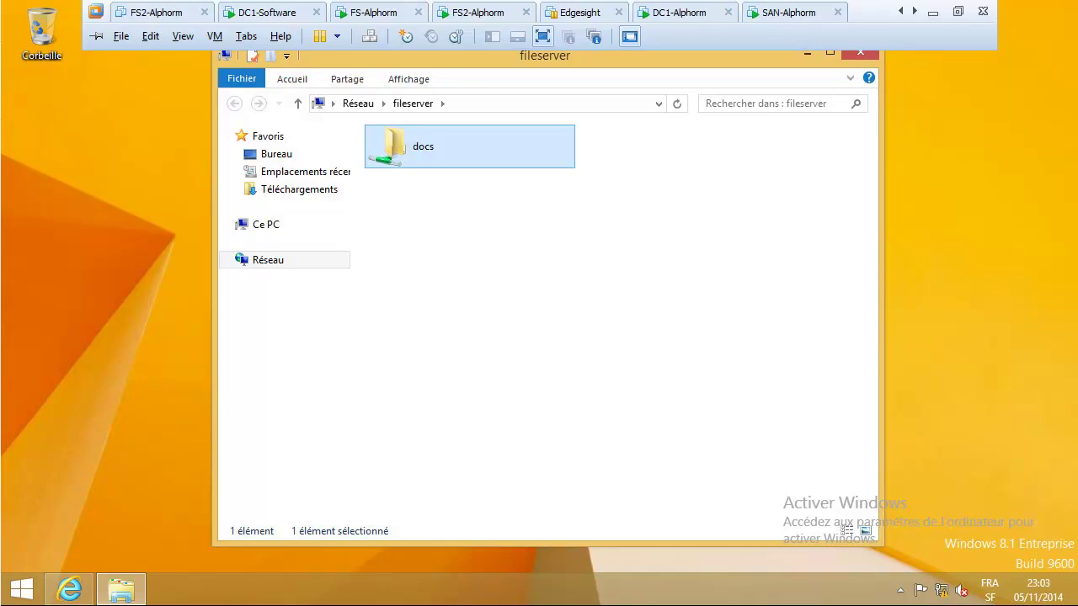
Step: On the FS server, open the failover cluster console and display the Fileserver role's summary, now owned by FS-2
{"action": "left_click", "coordinate": [387, 13]}
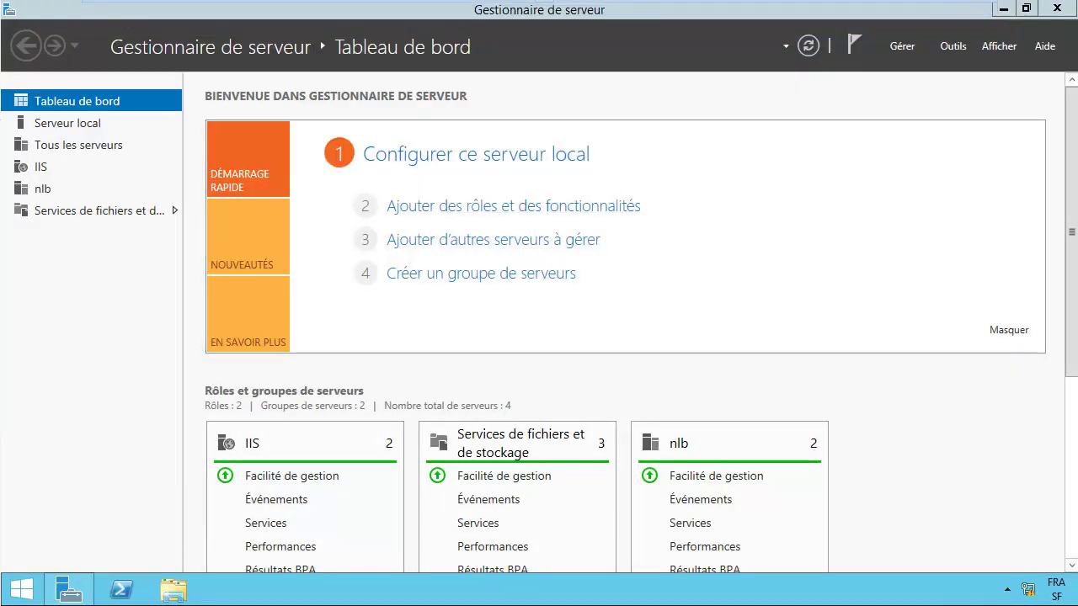
{"action": "left_click", "coordinate": [953, 46]}
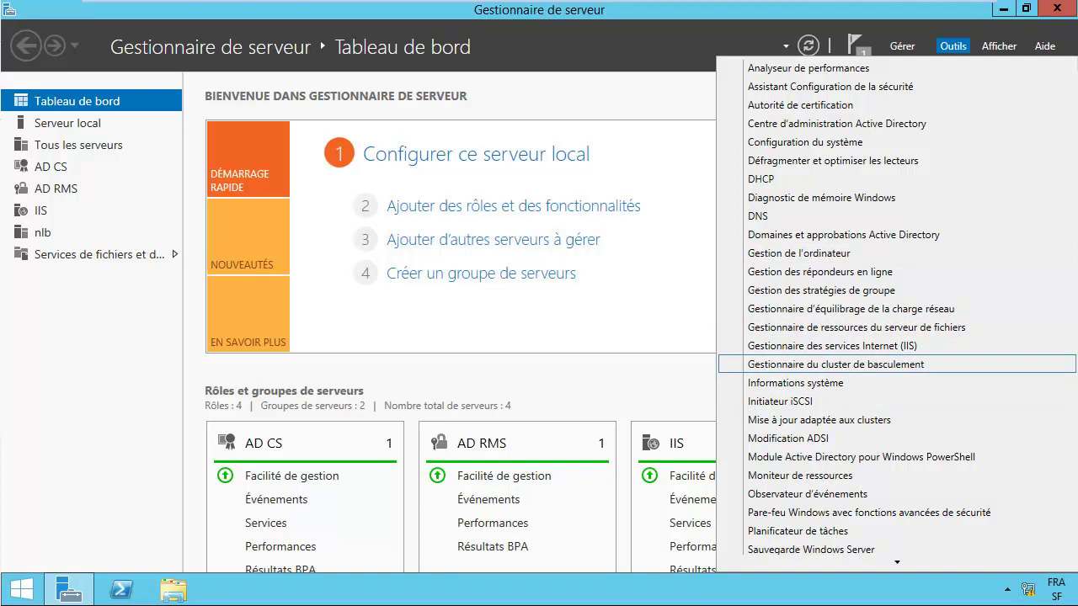
{"action": "key", "text": "Escape"}
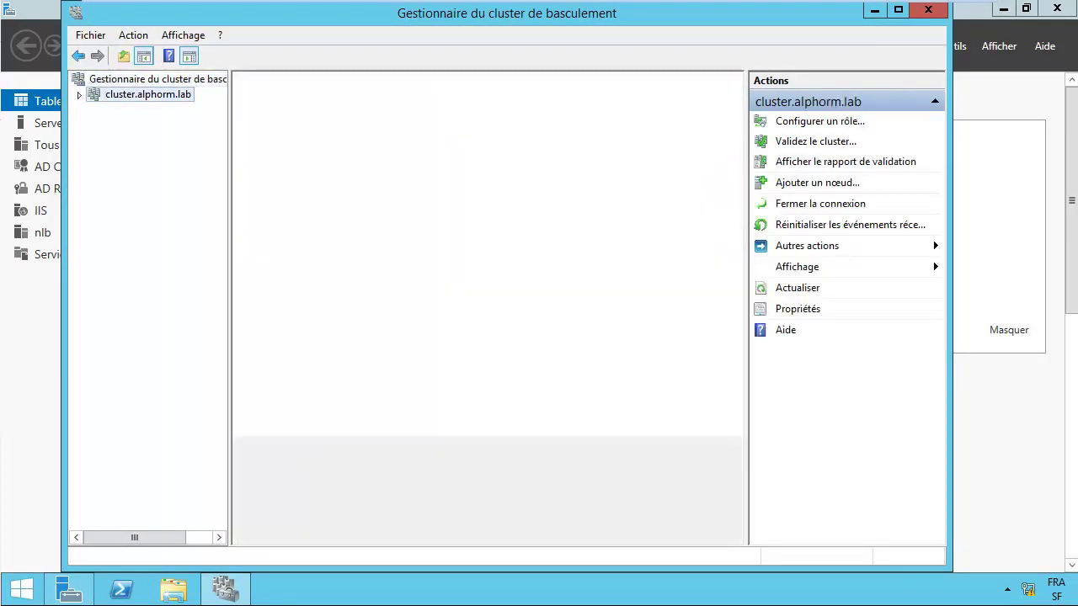
{"action": "left_click", "coordinate": [134, 110]}
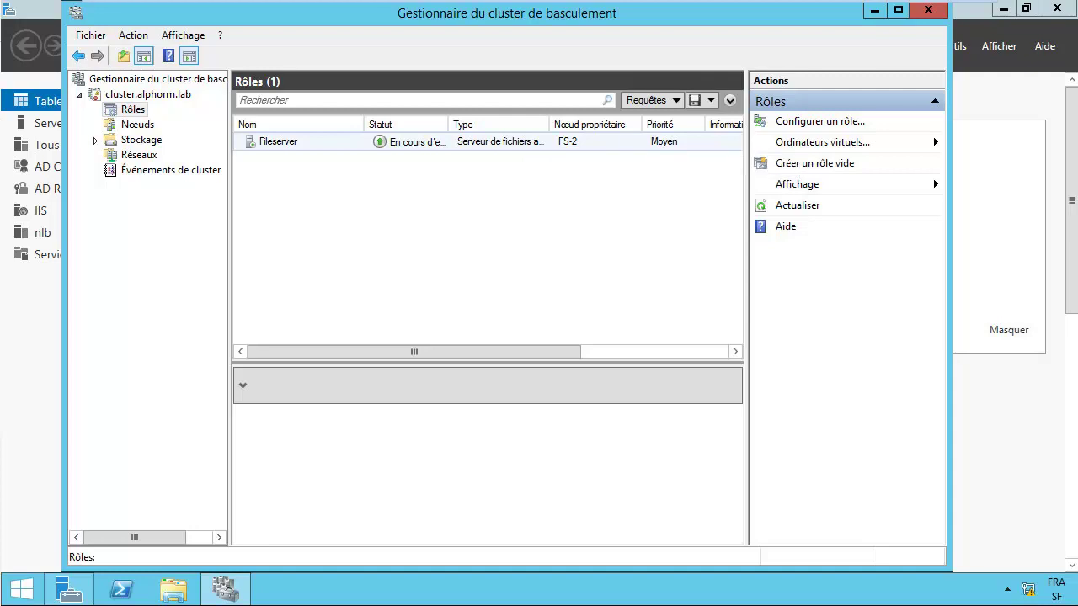
{"action": "left_click", "coordinate": [496, 141]}
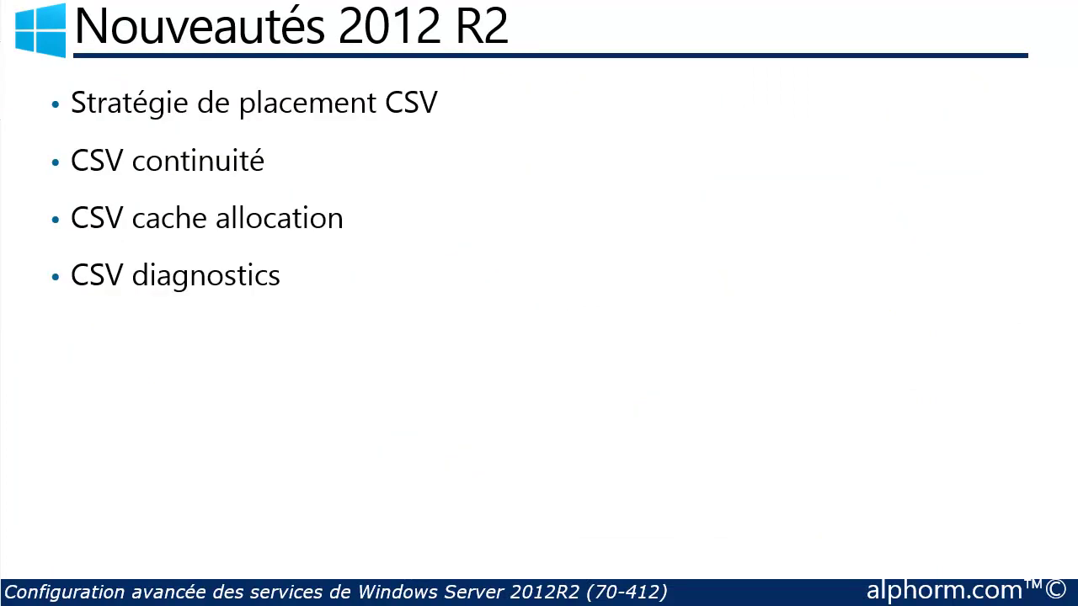
Step: Underline "de placement" and bracket "CSV" and "continuité" in red ink on the slide
{"action": "left_click_drag", "start_coordinate": [223, 113], "coordinate": [317, 132]}
{"action": "mouse_move", "coordinate": [423, 82]}
{"action": "left_mouse_down"}
{"action": "mouse_move", "coordinate": [450, 113]}
{"action": "mouse_move", "coordinate": [418, 127]}
{"action": "left_mouse_up"}
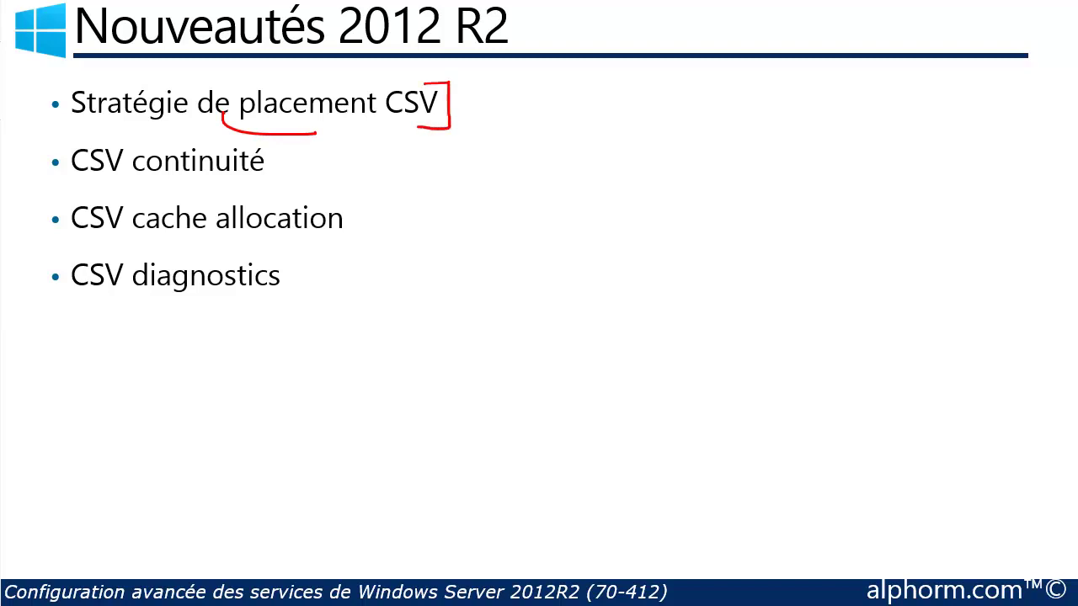
{"action": "mouse_move", "coordinate": [247, 141]}
{"action": "left_mouse_down"}
{"action": "mouse_move", "coordinate": [293, 158]}
{"action": "mouse_move", "coordinate": [267, 179]}
{"action": "left_mouse_up"}
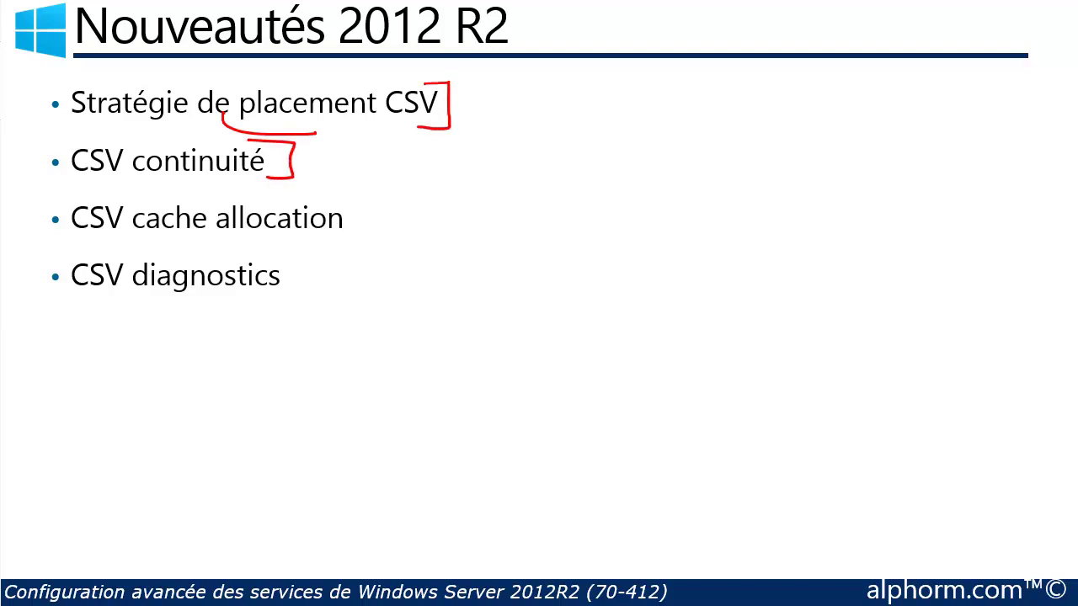